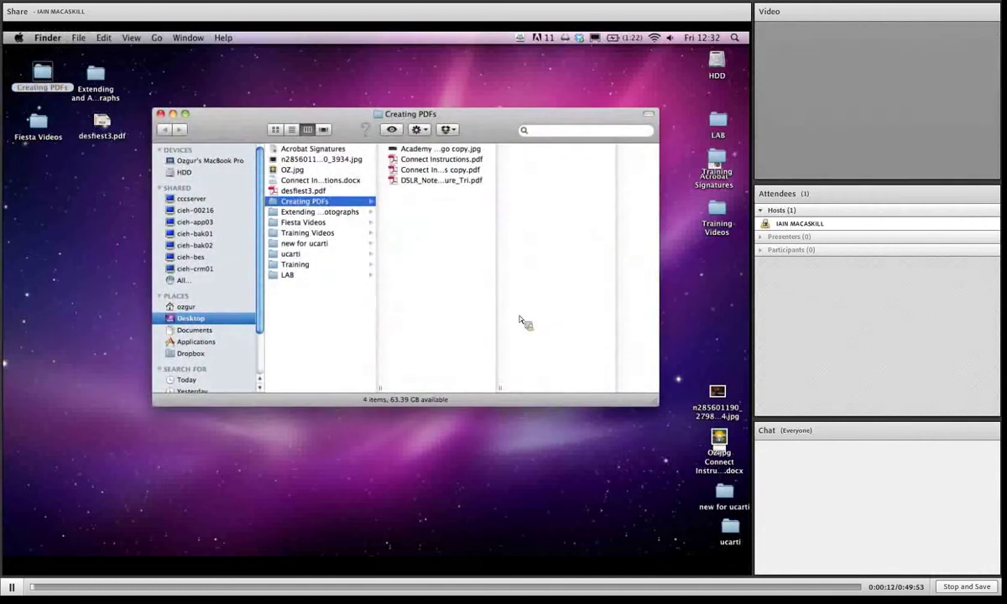
Step: Select Connect Instructions.pdf in Finder and open it in Acrobat X Pro
{"action": "left_click", "coordinate": [452, 162]}
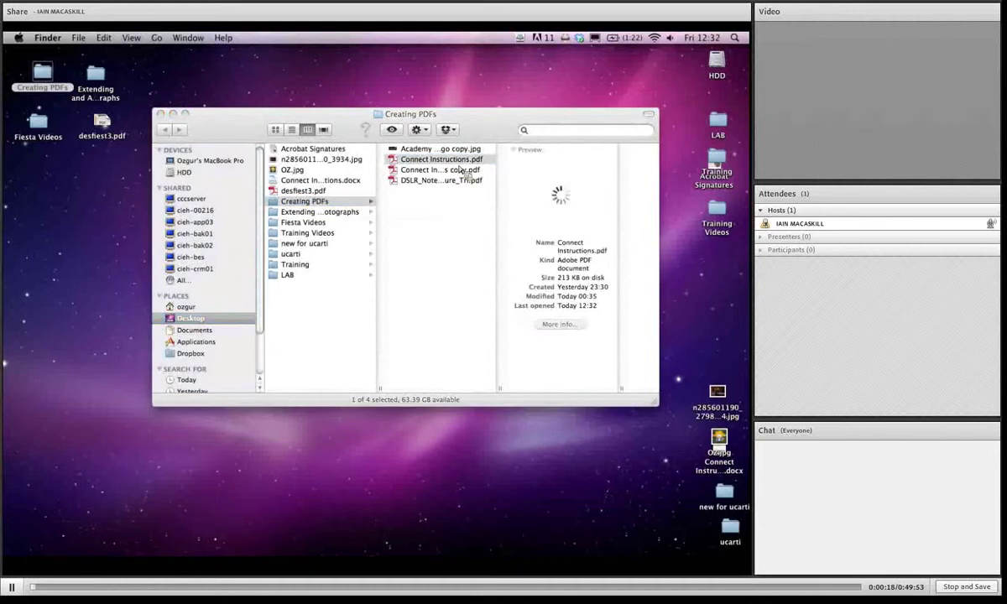
{"action": "double_click", "coordinate": [459, 165]}
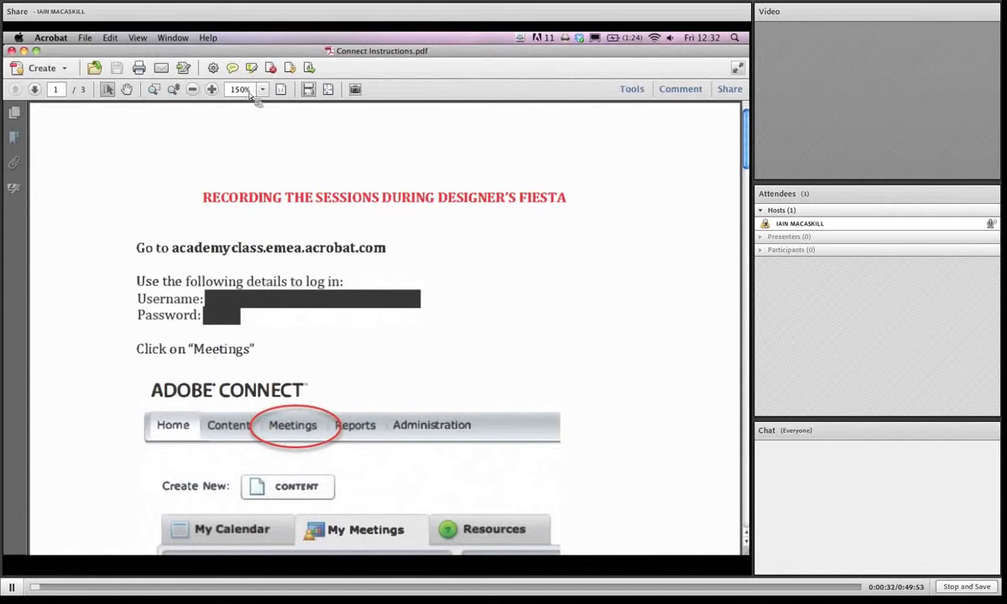
Step: Marquee-zoom the login details to 344%, then zoom back out to 125%
{"action": "left_click", "coordinate": [174, 91]}
{"action": "left_click_drag", "start_coordinate": [347, 282], "coordinate": [331, 162]}
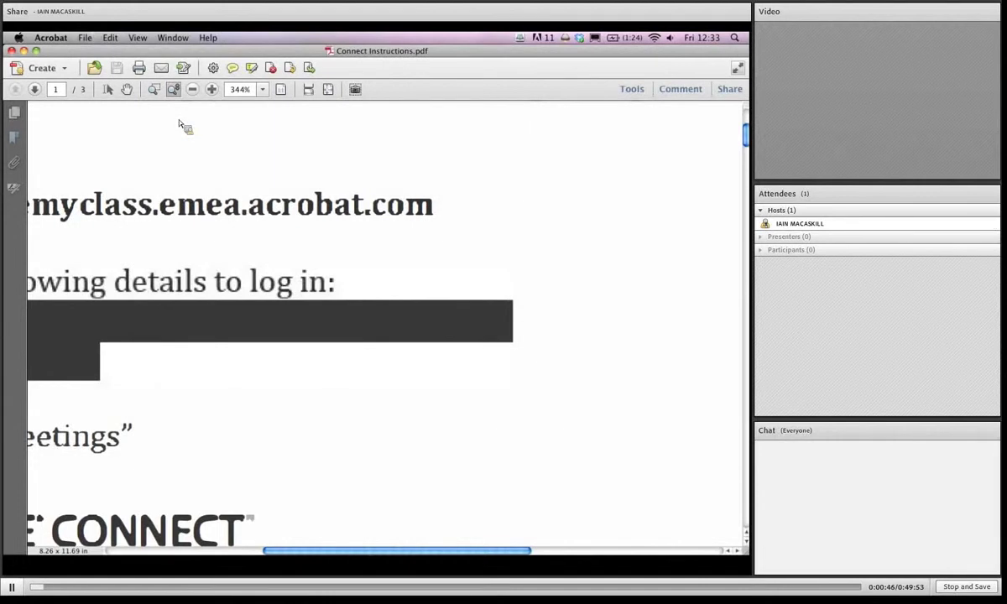
{"action": "left_click", "coordinate": [193, 89]}
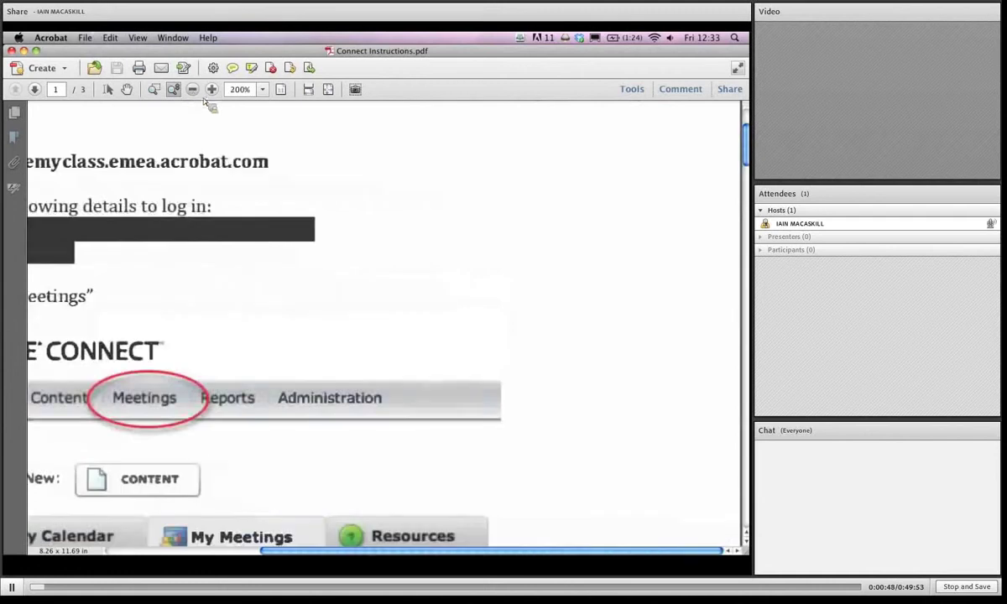
{"action": "left_click", "coordinate": [193, 93]}
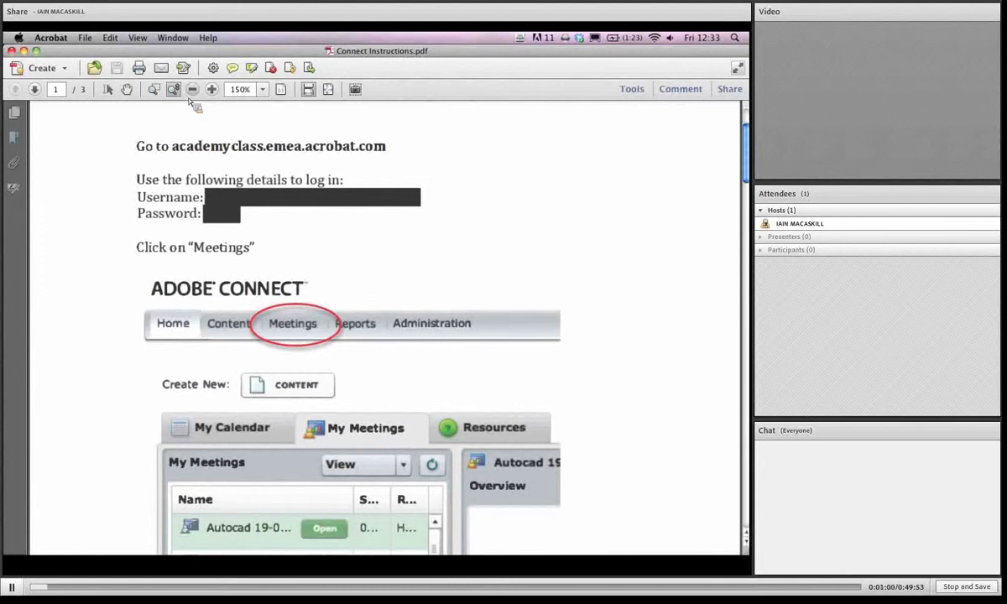
{"action": "left_click", "coordinate": [192, 90]}
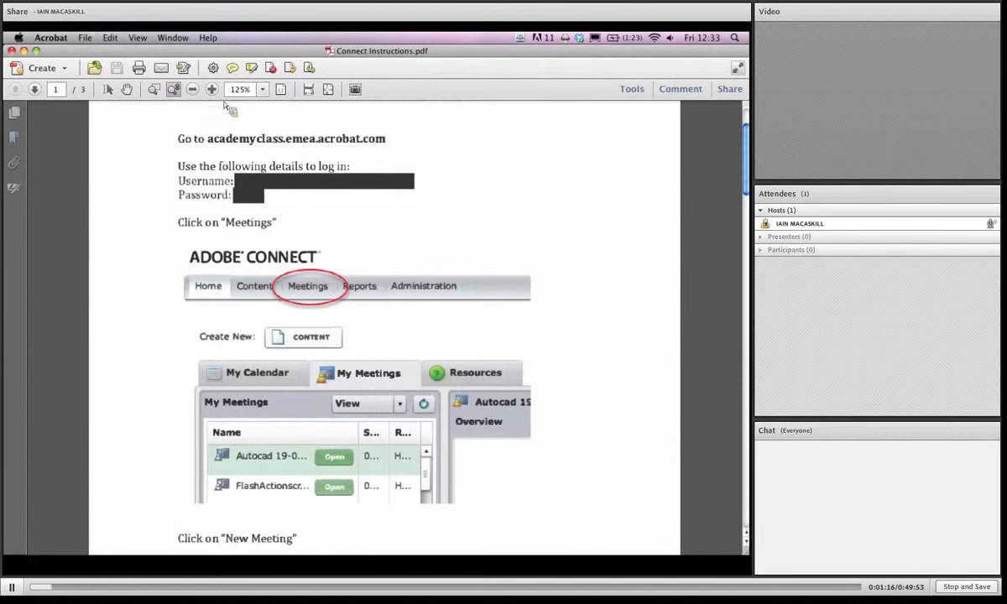
{"action": "left_click", "coordinate": [88, 40]}
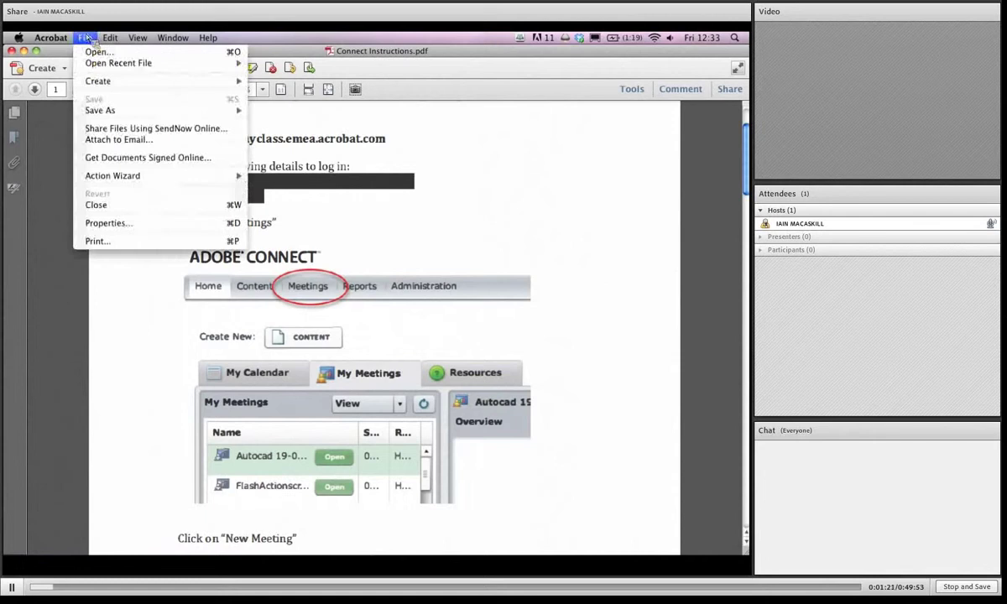
Step: Show Document Properties on the Initial View tab and move the dialog up
{"action": "left_click", "coordinate": [164, 223]}
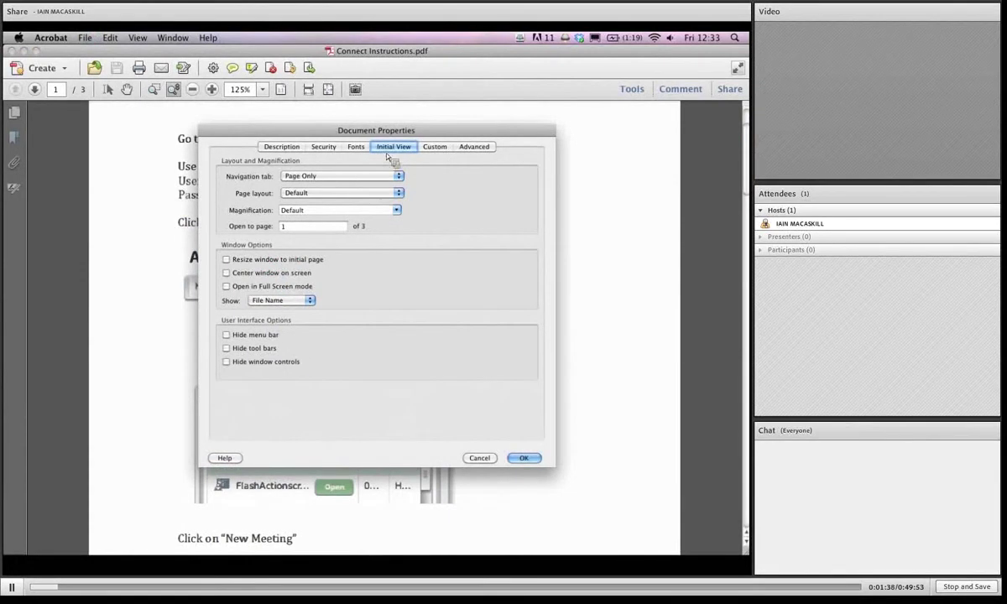
{"action": "left_click_drag", "start_coordinate": [411, 125], "coordinate": [422, 38]}
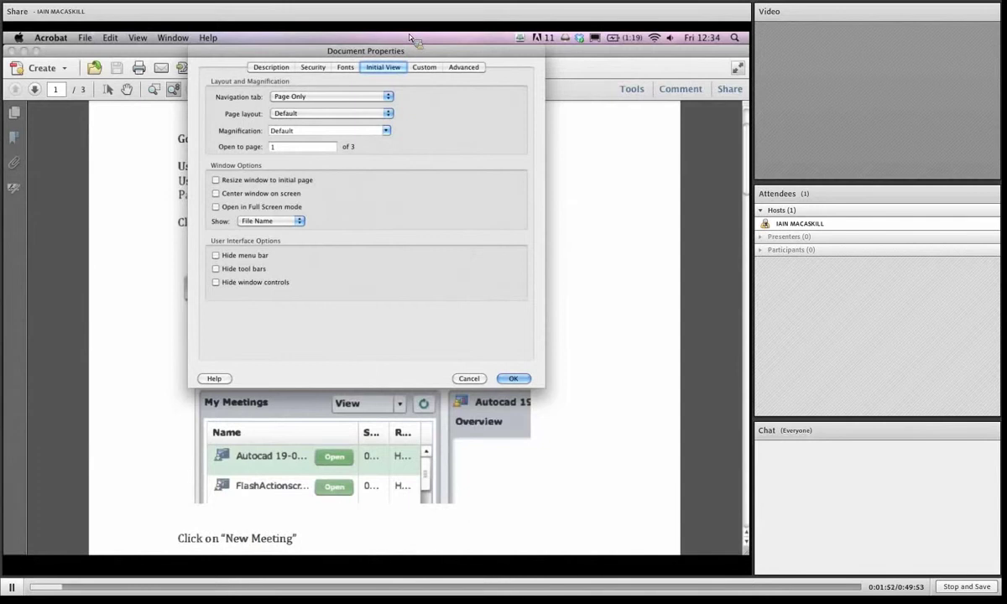
{"action": "mouse_move", "coordinate": [432, 49]}
{"action": "left_mouse_down"}
{"action": "mouse_move", "coordinate": [434, 60]}
{"action": "mouse_move", "coordinate": [434, 35]}
{"action": "left_mouse_up"}
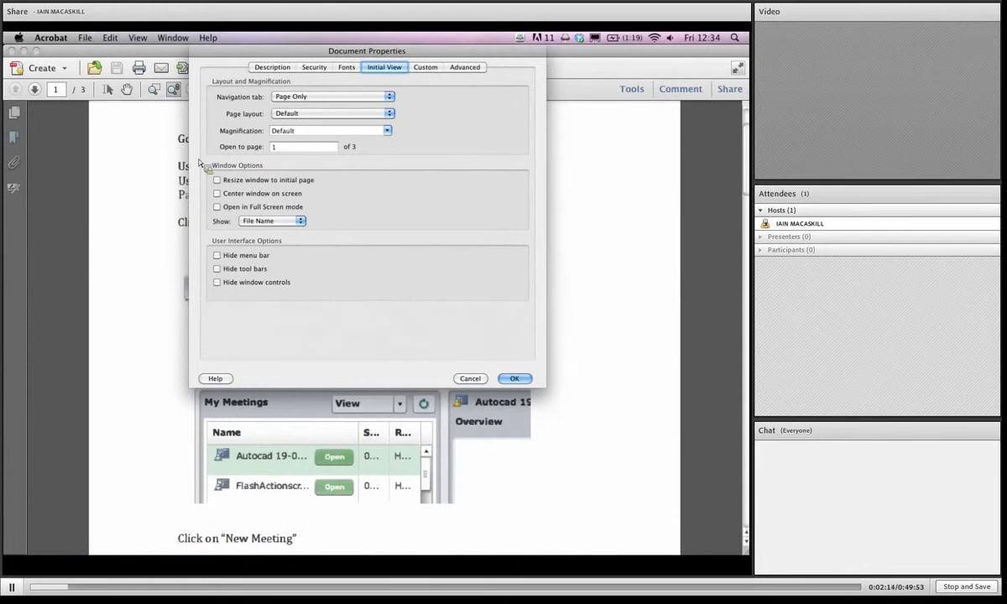
Step: Change the Initial View magnification from Default to Fit Page
{"action": "left_click", "coordinate": [388, 132]}
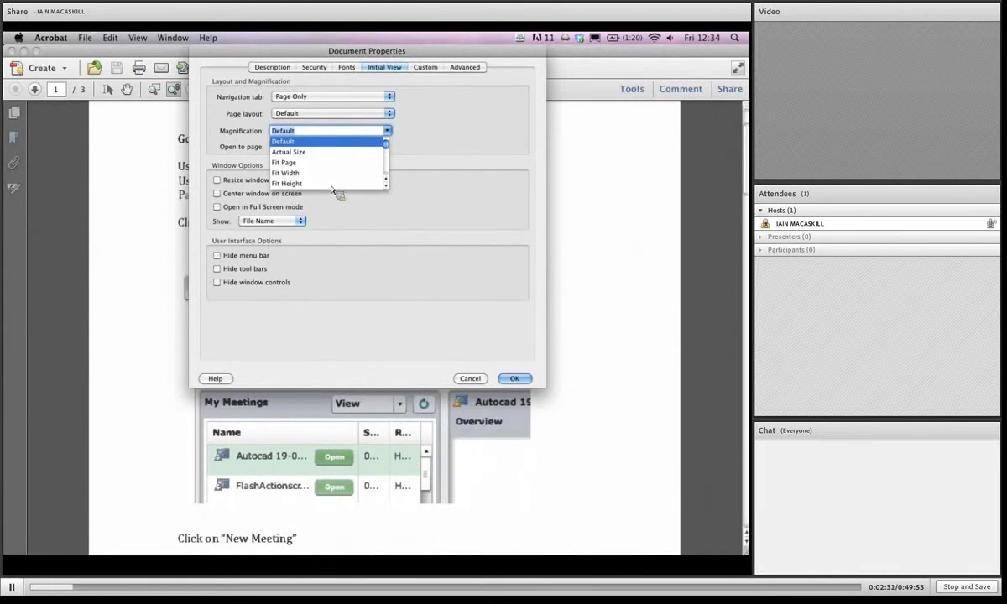
{"action": "scroll", "coordinate": [391, 151], "scroll_direction": "down", "scroll_amount": 3}
{"action": "scroll", "coordinate": [390, 152], "scroll_direction": "up", "scroll_amount": 1}
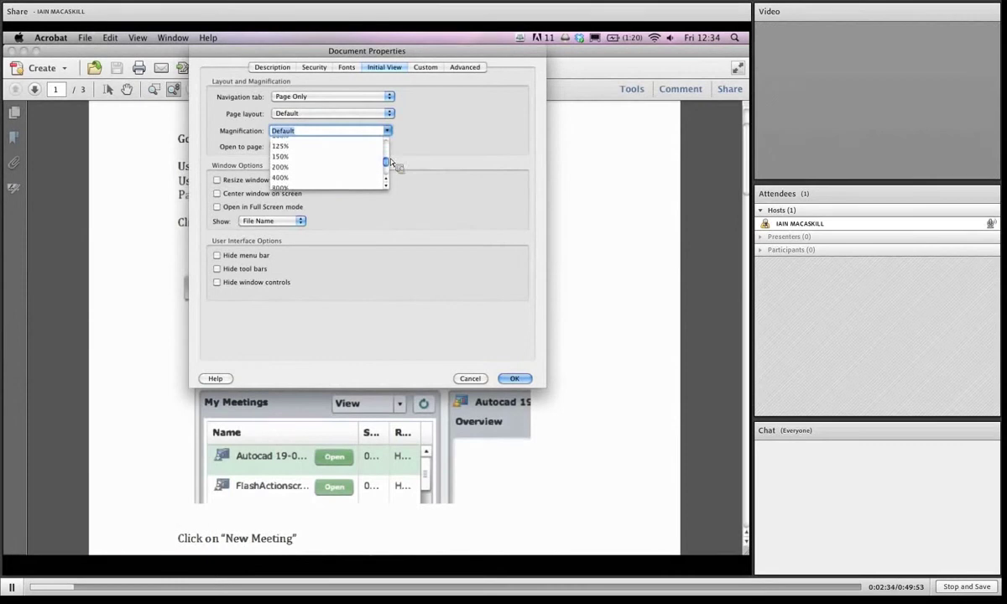
{"action": "scroll", "coordinate": [392, 156], "scroll_direction": "down", "scroll_amount": 5}
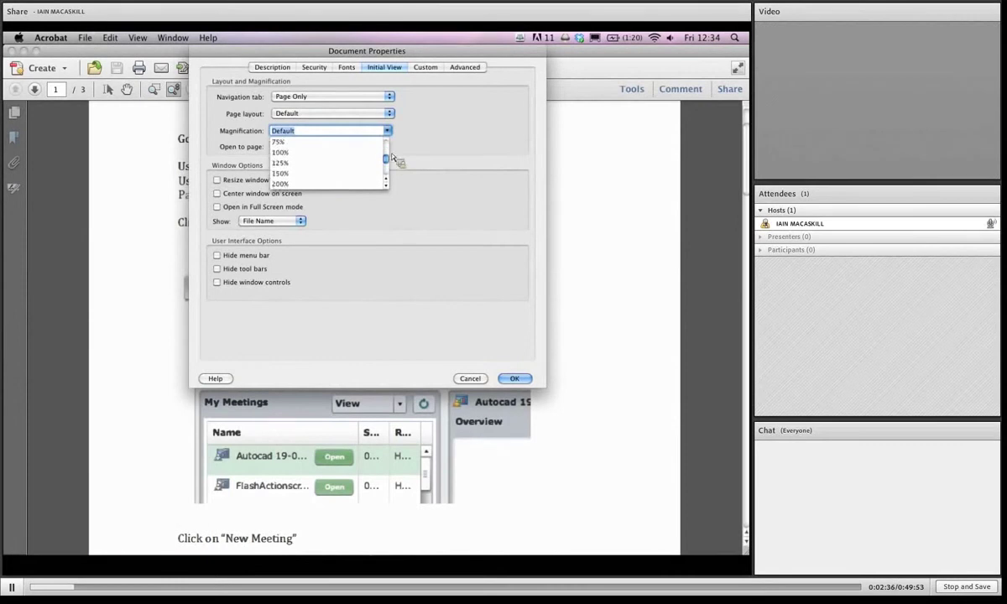
{"action": "scroll", "coordinate": [392, 157], "scroll_direction": "up", "scroll_amount": 8}
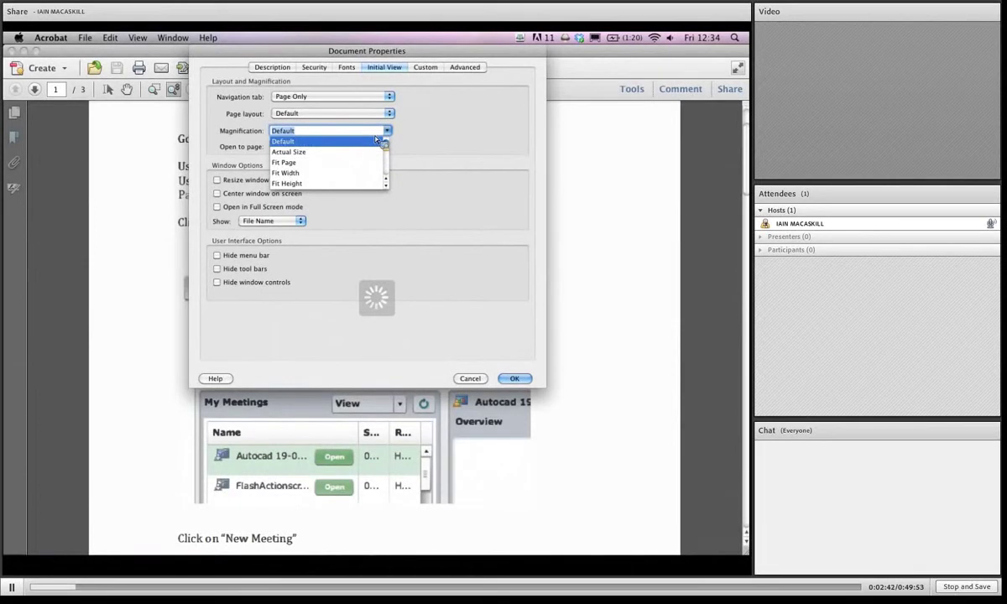
{"action": "left_click", "coordinate": [317, 163]}
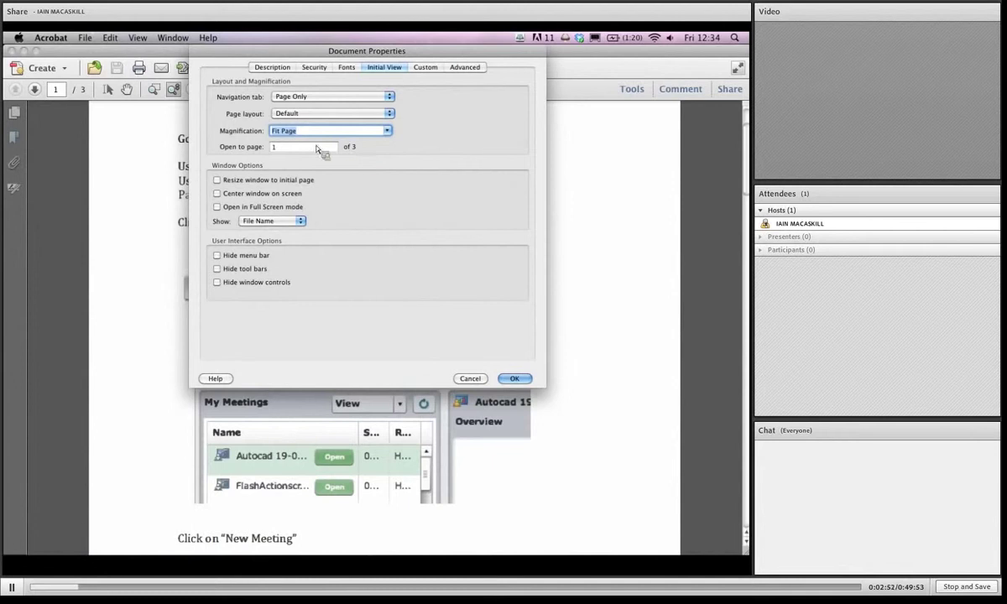
{"action": "left_click", "coordinate": [318, 149]}
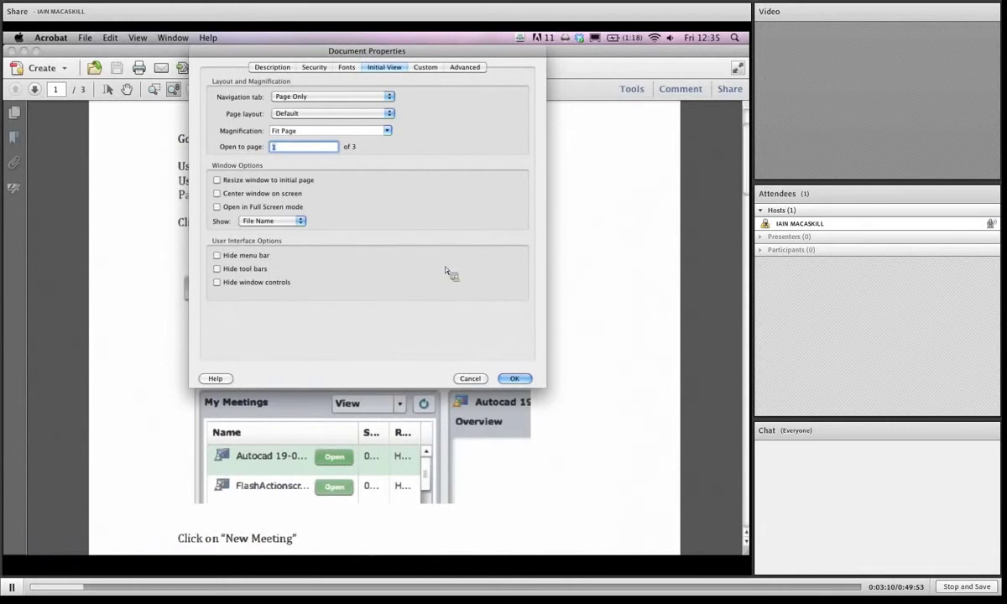
Step: Apply the Fit Page initial view and save Connect Instructions.pdf when closing it
{"action": "left_click", "coordinate": [522, 378]}
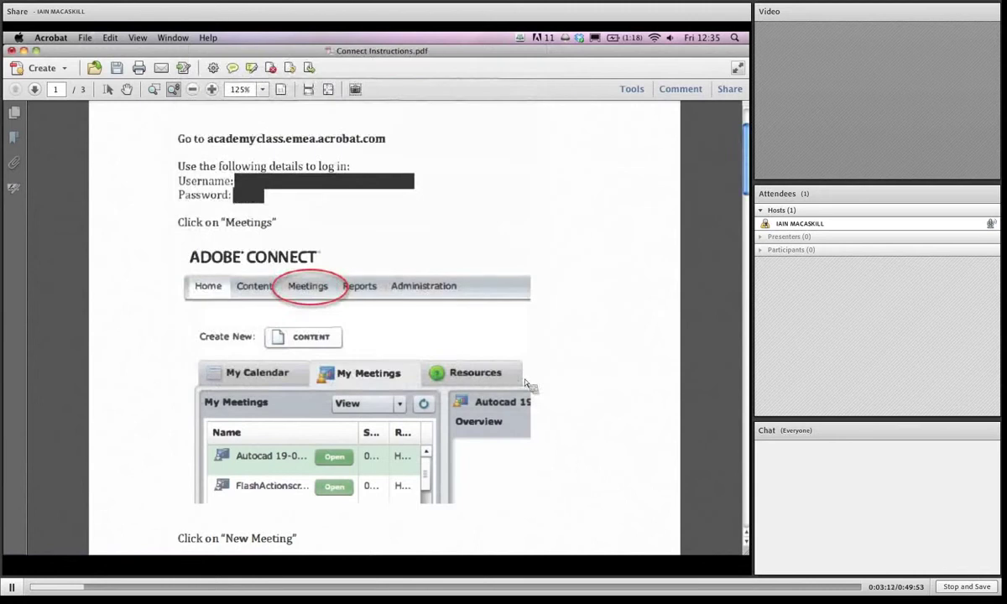
{"action": "left_click", "coordinate": [12, 52]}
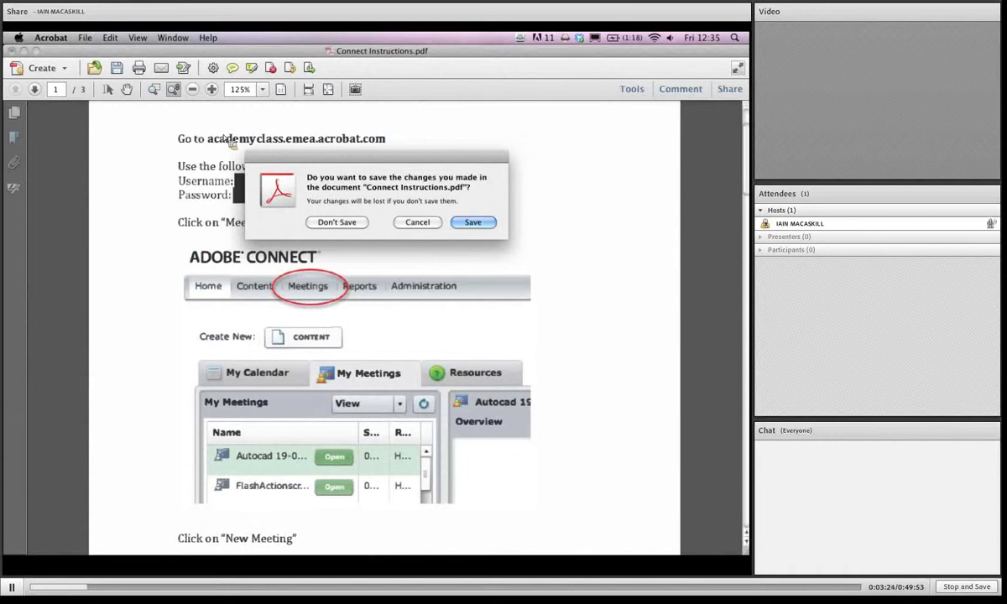
{"action": "left_click", "coordinate": [473, 221]}
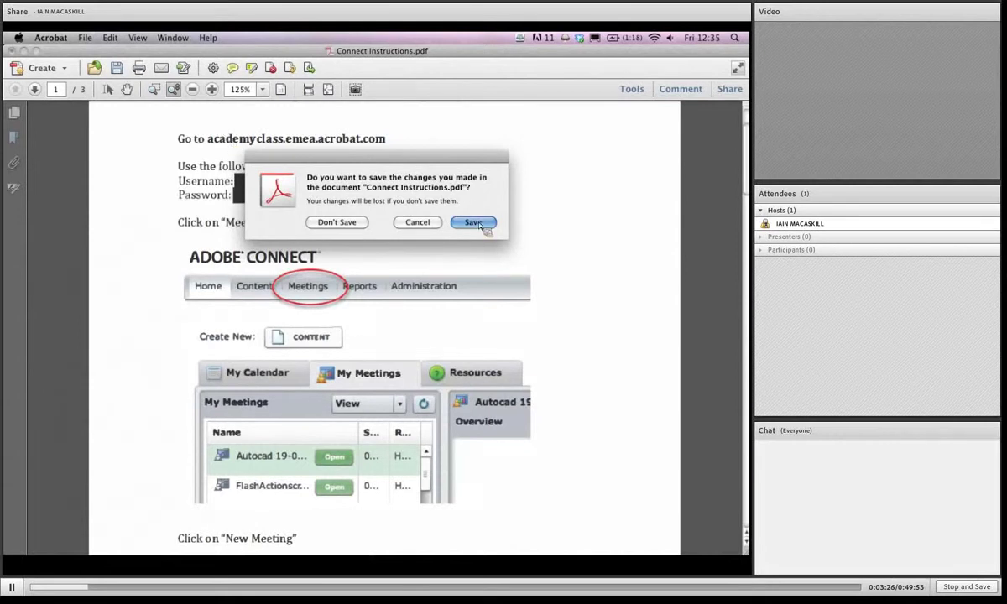
Step: Quit Acrobat and reopen Connect Instructions.pdf from Finder
{"action": "left_click", "coordinate": [51, 38]}
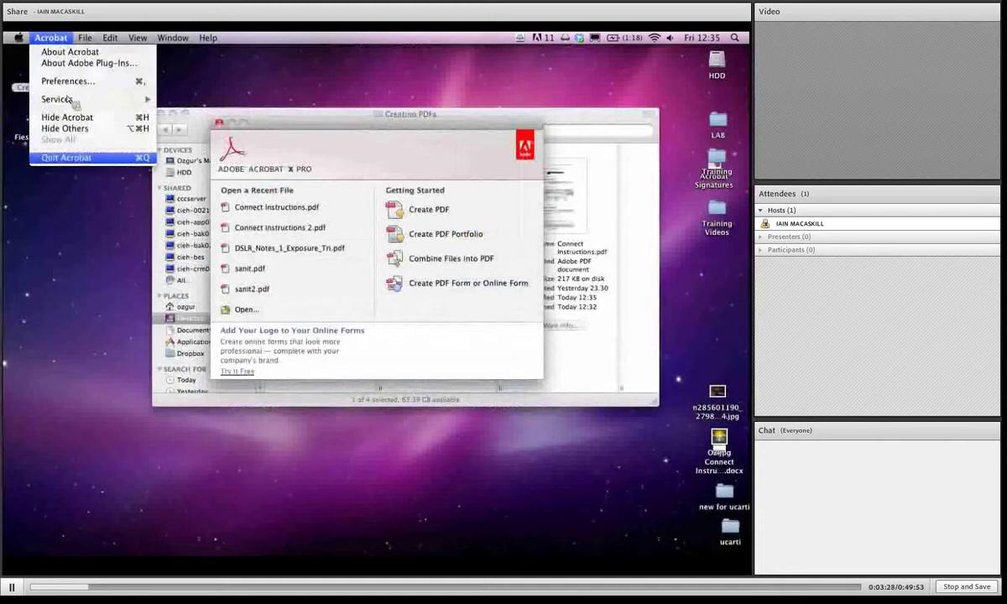
{"action": "left_click", "coordinate": [76, 150]}
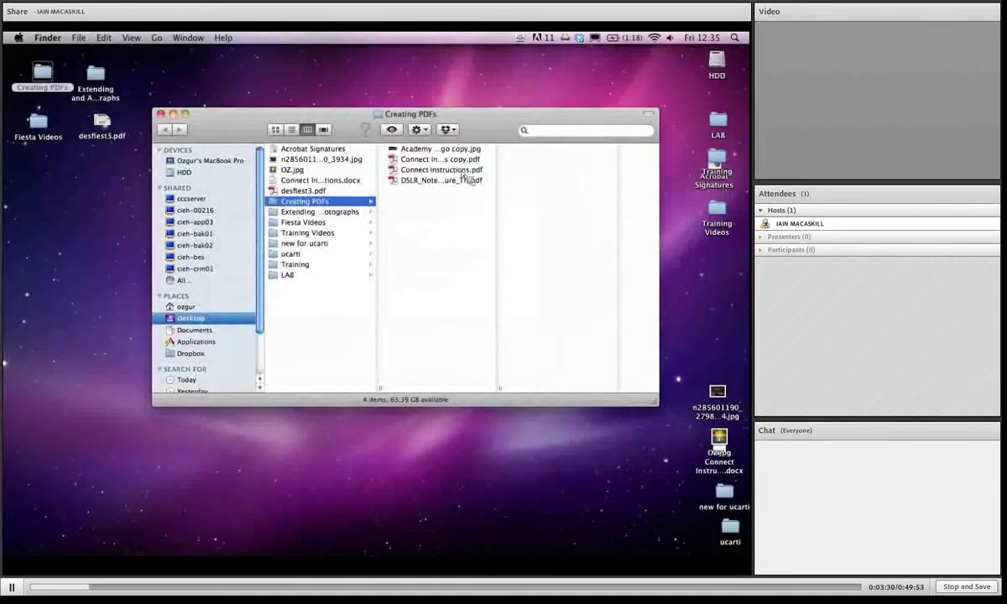
{"action": "left_click", "coordinate": [462, 172]}
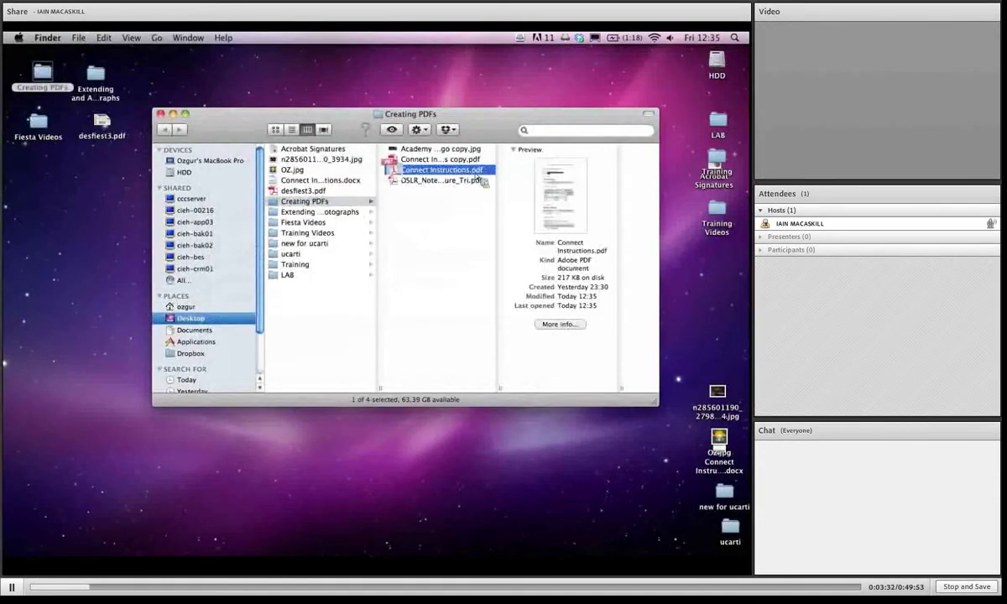
{"action": "double_click", "coordinate": [477, 172]}
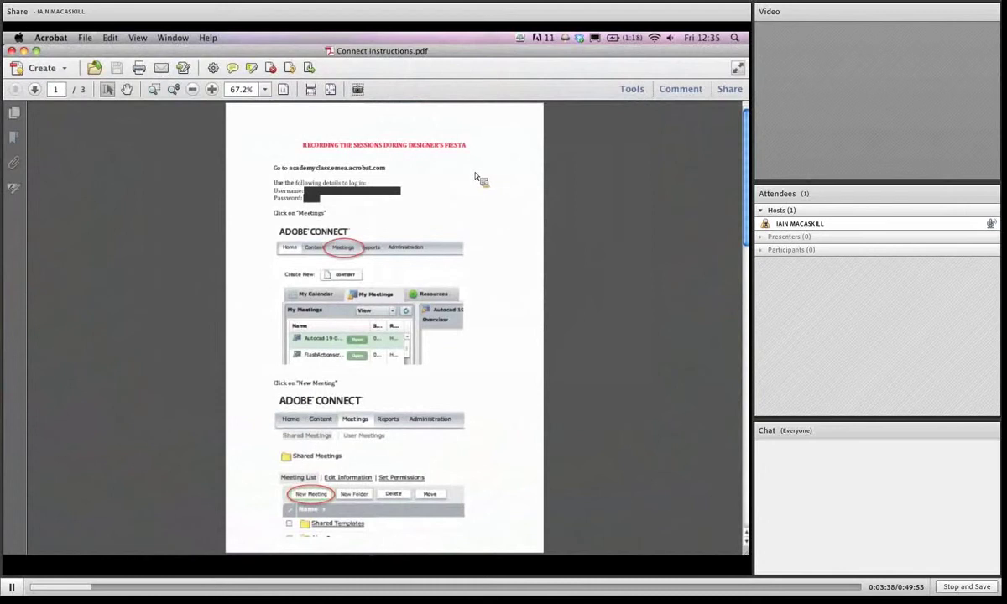
Step: Marquee-zoom onto the first Adobe Connect screenshot, then scroll back toward the top of page 1
{"action": "left_click", "coordinate": [172, 89]}
{"action": "left_click_drag", "start_coordinate": [219, 130], "coordinate": [343, 319]}
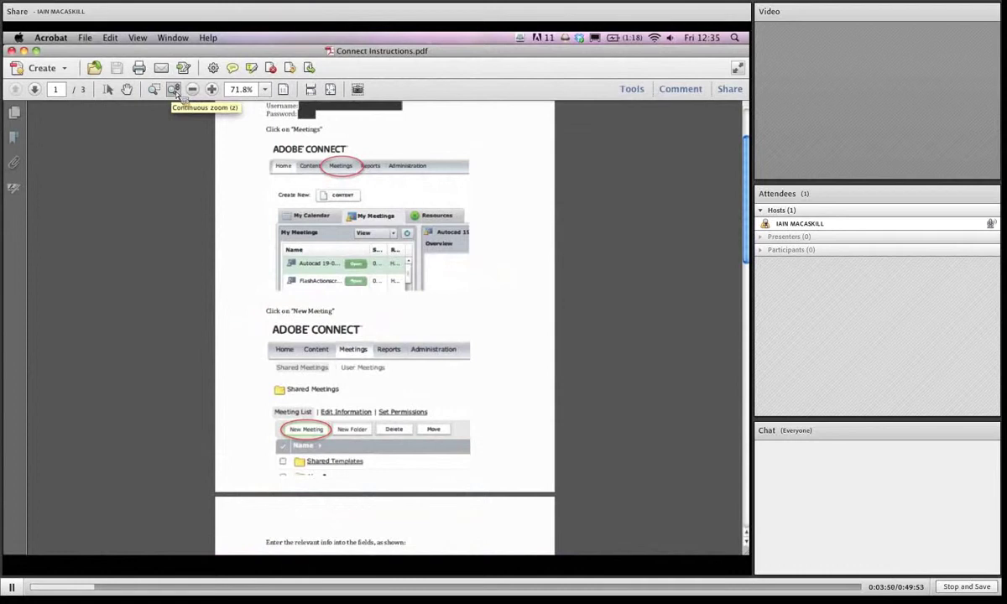
{"action": "scroll", "coordinate": [701, 132], "scroll_direction": "up", "scroll_amount": 3}
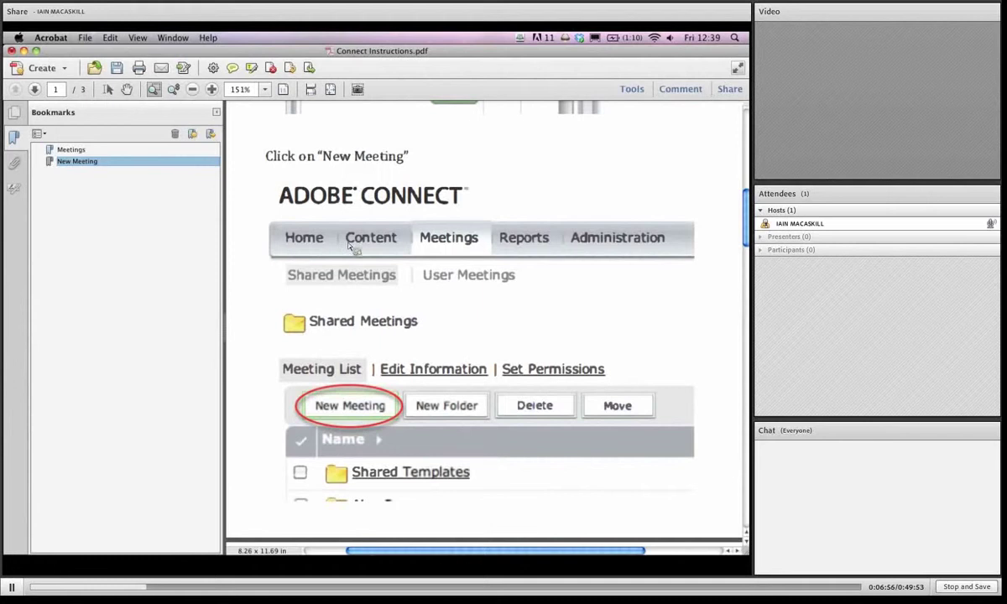
Step: Jump to the Meetings section, zoom out to 108%, and show the top of page 2
{"action": "left_click", "coordinate": [67, 151]}
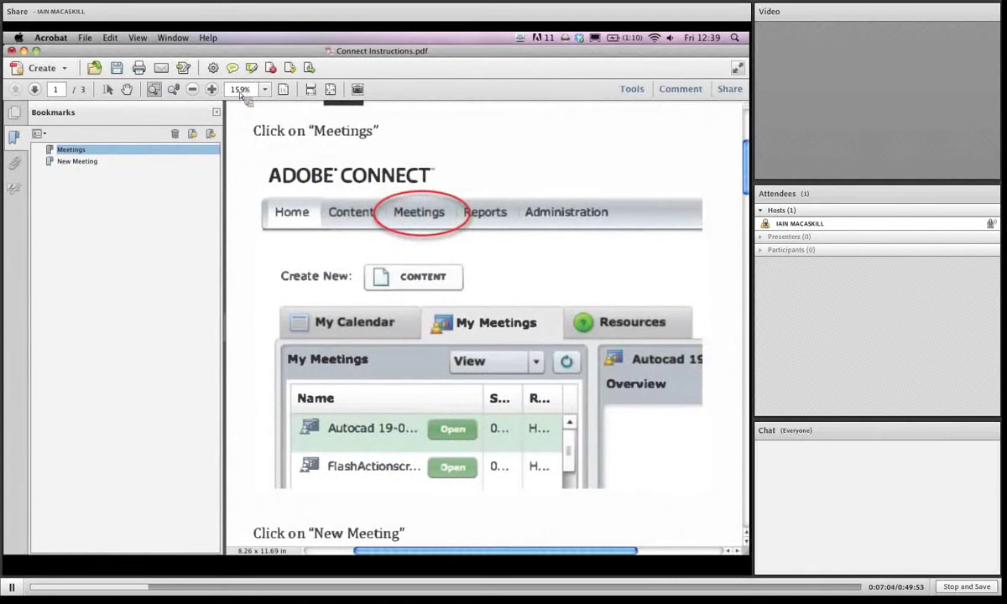
{"action": "left_click", "coordinate": [194, 89]}
{"action": "left_click", "coordinate": [194, 90]}
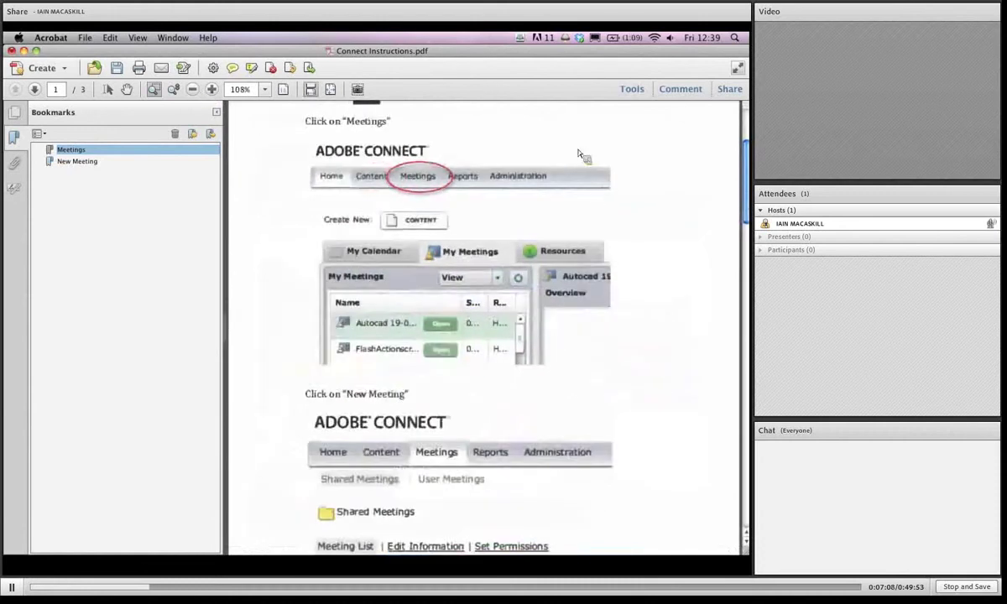
{"action": "scroll", "coordinate": [579, 153], "scroll_direction": "down", "scroll_amount": 10}
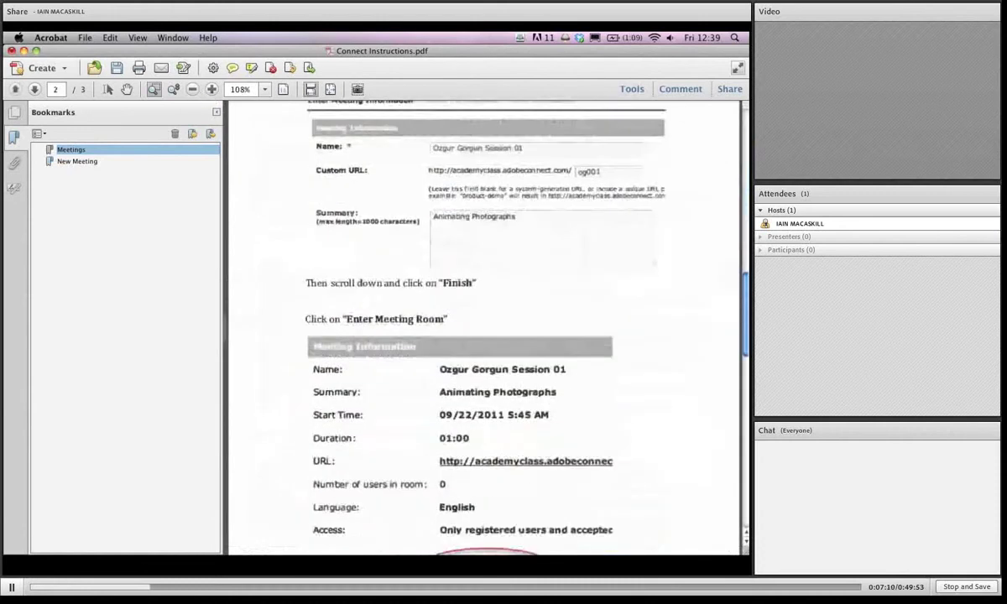
{"action": "scroll", "coordinate": [447, 168], "scroll_direction": "up", "scroll_amount": 3}
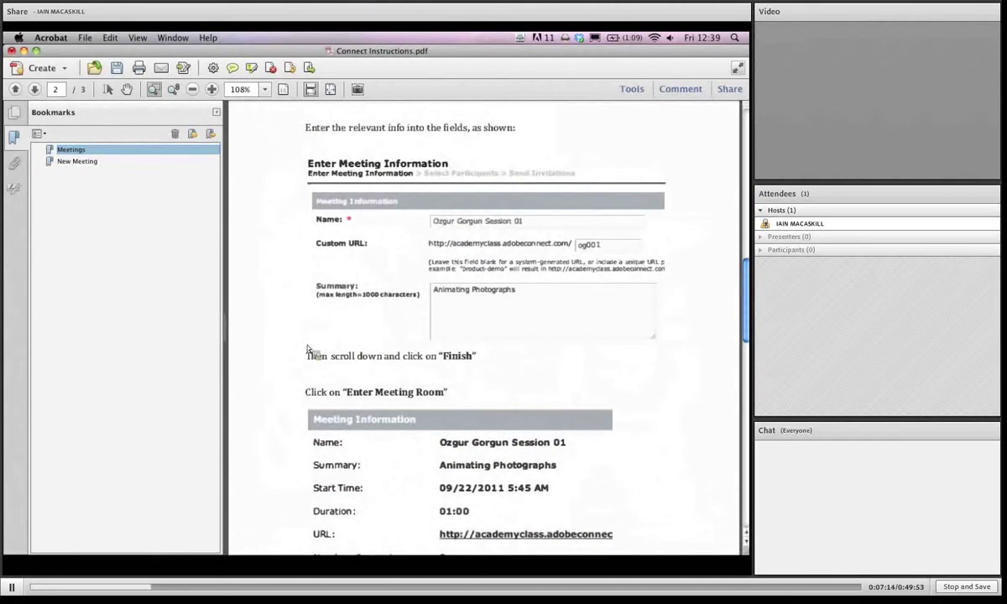
Step: Add a page 2 bookmark named 'General Info about Meetings' and test the bookmark links
{"action": "left_click", "coordinate": [193, 135]}
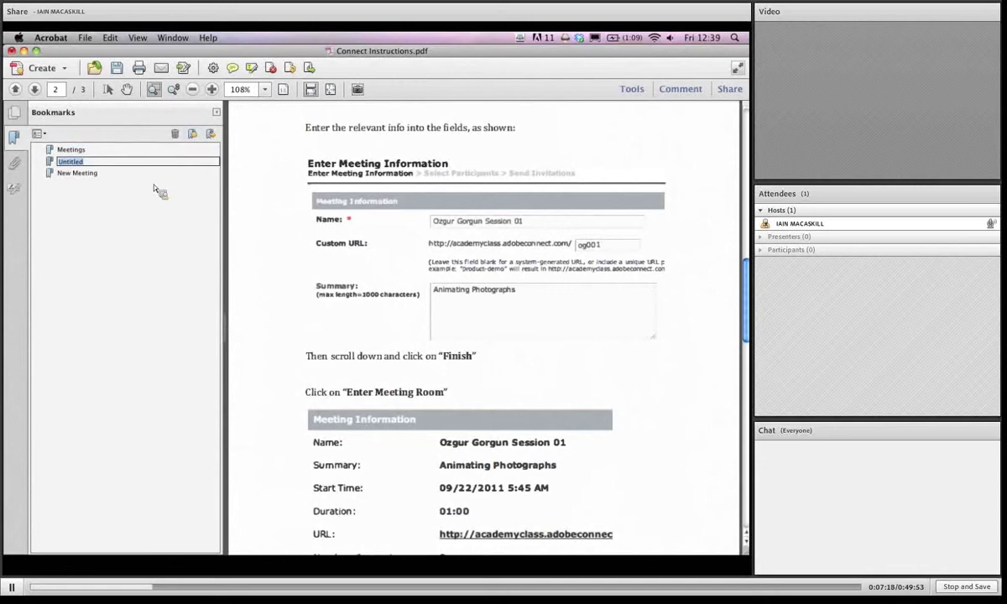
{"action": "type", "text": "General Info about Meetin"}
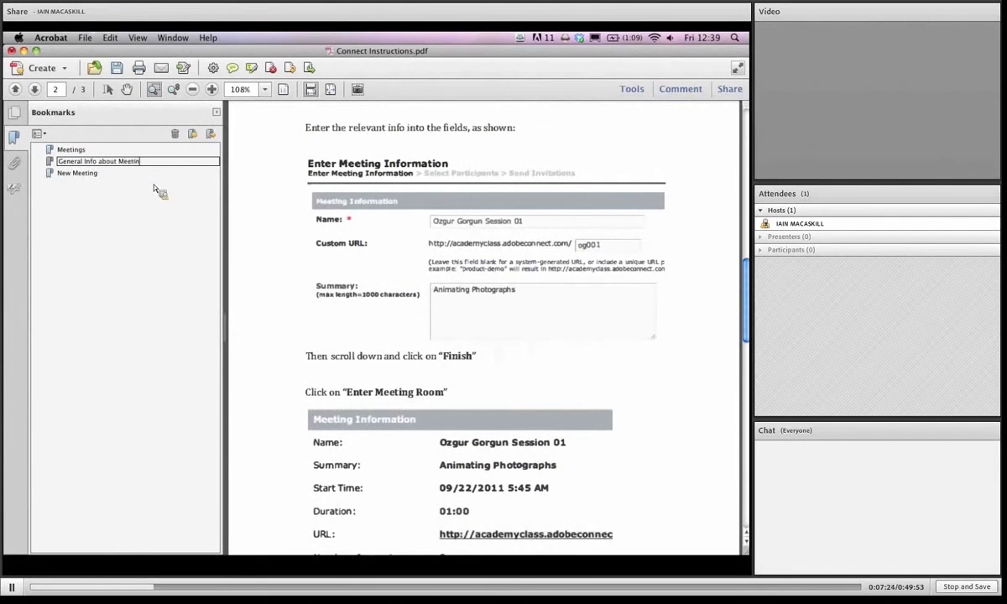
{"action": "type", "text": "gs"}
{"action": "key", "text": "Return"}
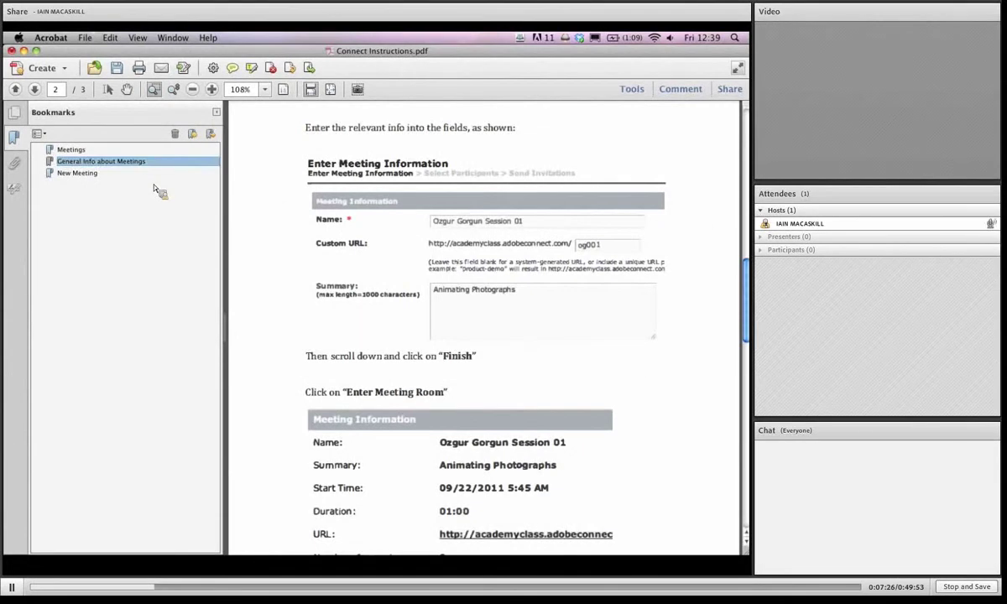
{"action": "left_click", "coordinate": [92, 174]}
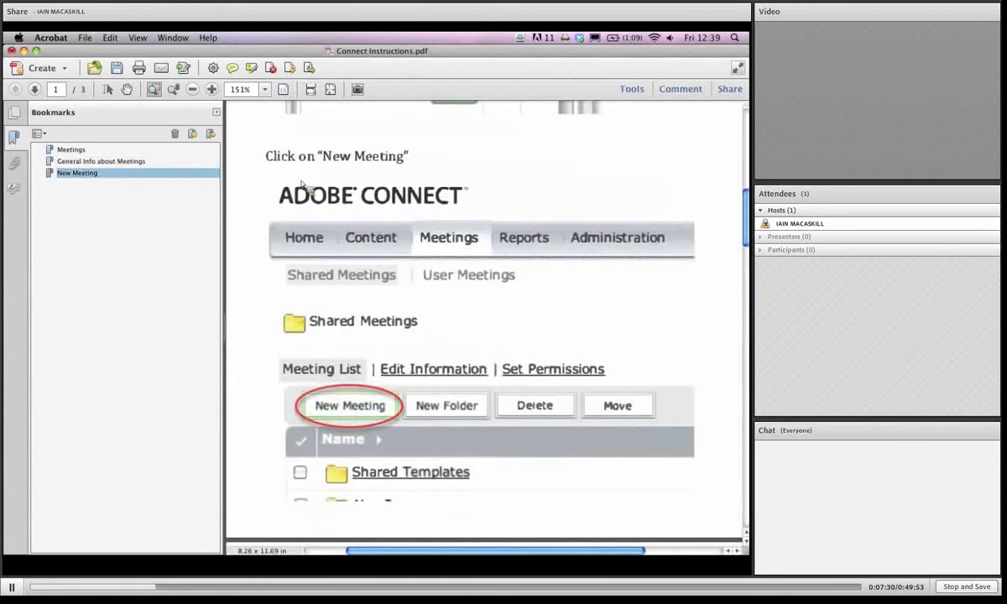
{"action": "left_click", "coordinate": [114, 159]}
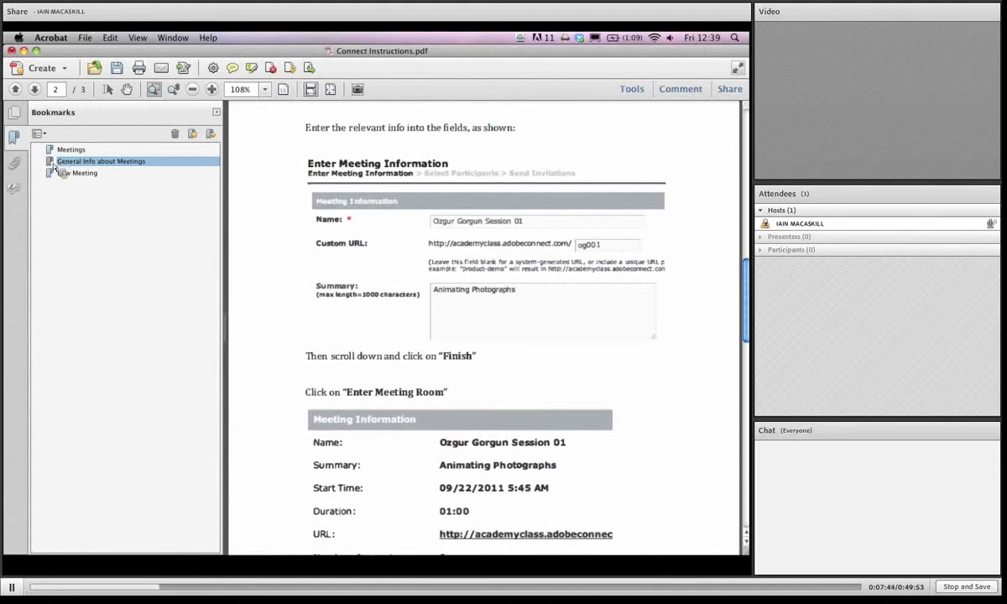
Step: Drag 'General Info about Meetings' under Meetings as a child, leaving New Meeting top-level
{"action": "left_click_drag", "start_coordinate": [53, 164], "coordinate": [54, 159]}
{"action": "mouse_move", "coordinate": [56, 160]}
{"action": "left_mouse_down"}
{"action": "mouse_move", "coordinate": [72, 156]}
{"action": "mouse_move", "coordinate": [53, 159]}
{"action": "mouse_move", "coordinate": [64, 151]}
{"action": "mouse_move", "coordinate": [38, 145]}
{"action": "mouse_move", "coordinate": [42, 160]}
{"action": "mouse_move", "coordinate": [52, 157]}
{"action": "mouse_move", "coordinate": [38, 158]}
{"action": "mouse_move", "coordinate": [48, 168]}
{"action": "mouse_move", "coordinate": [44, 152]}
{"action": "left_mouse_up"}
{"action": "left_click", "coordinate": [38, 150]}
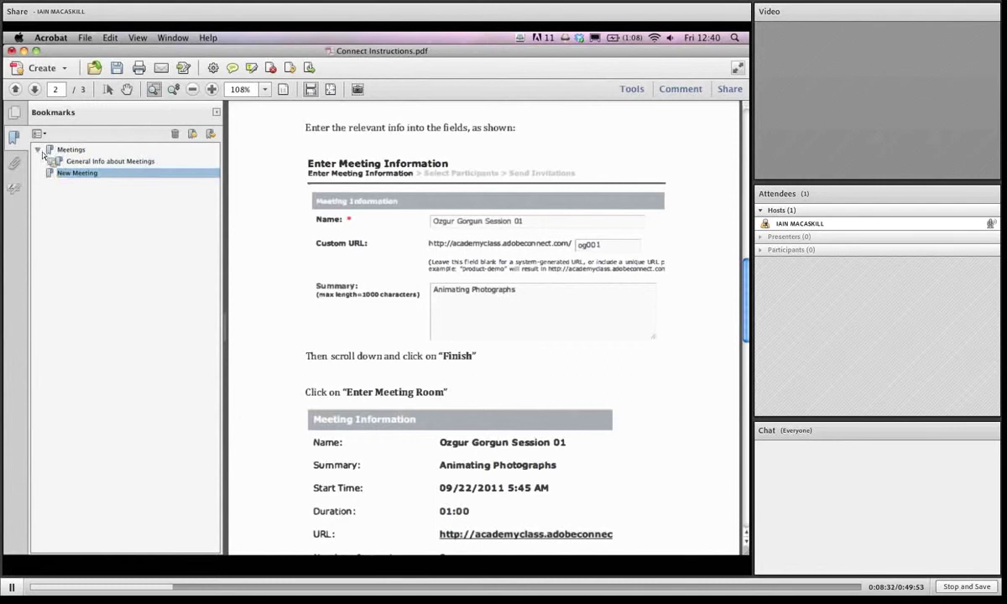
{"action": "left_click", "coordinate": [38, 151]}
{"action": "left_click", "coordinate": [39, 151]}
{"action": "left_click_drag", "start_coordinate": [75, 168], "coordinate": [96, 182]}
{"action": "left_click_drag", "start_coordinate": [95, 177], "coordinate": [85, 171]}
{"action": "left_click_drag", "start_coordinate": [87, 172], "coordinate": [74, 156]}
Step: Give the Meetings bookmark Bold & Italic style and red colour in its Properties
{"action": "right_click", "coordinate": [73, 156]}
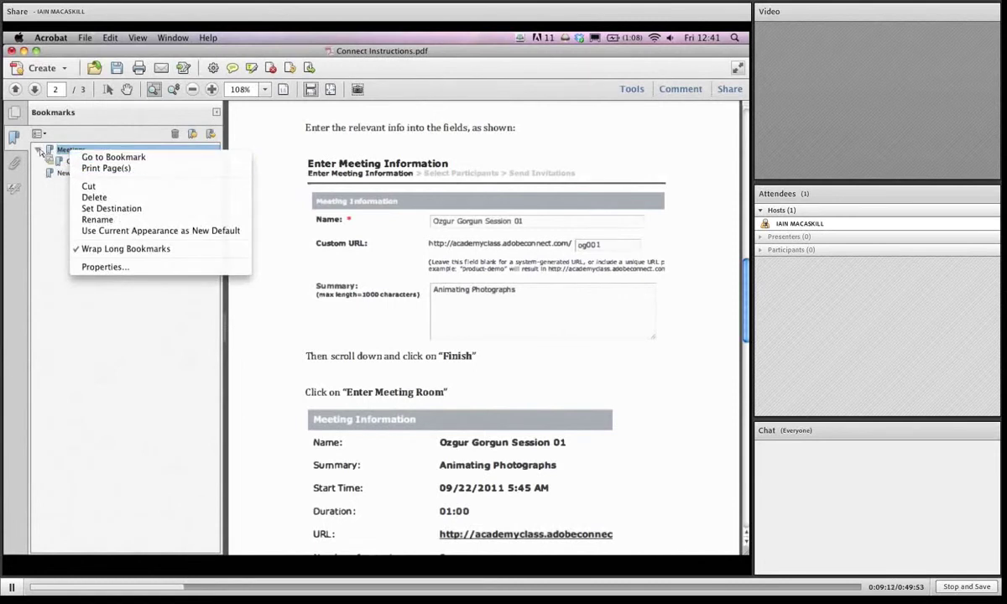
{"action": "left_click", "coordinate": [126, 268]}
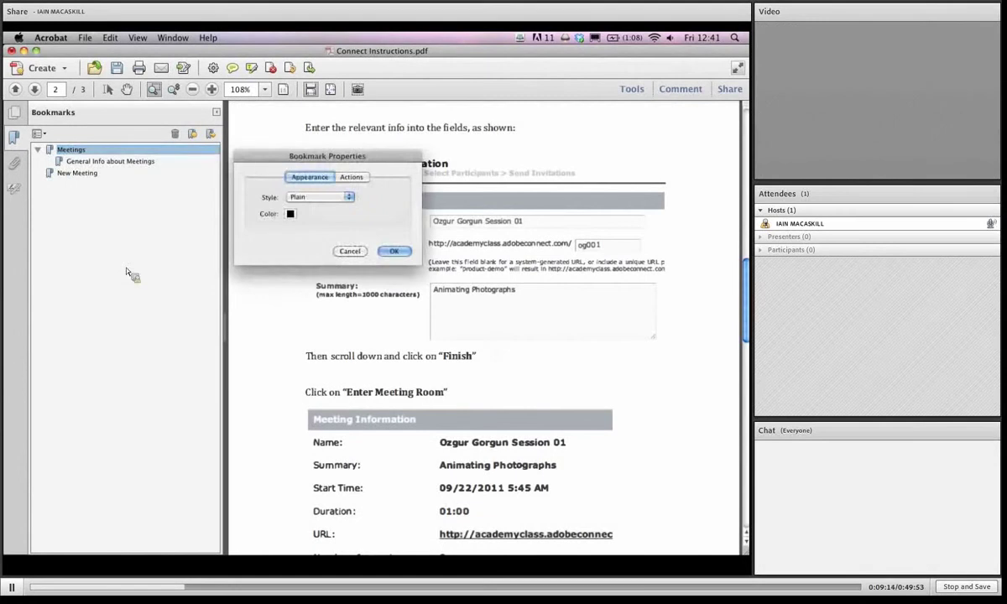
{"action": "left_click", "coordinate": [310, 198]}
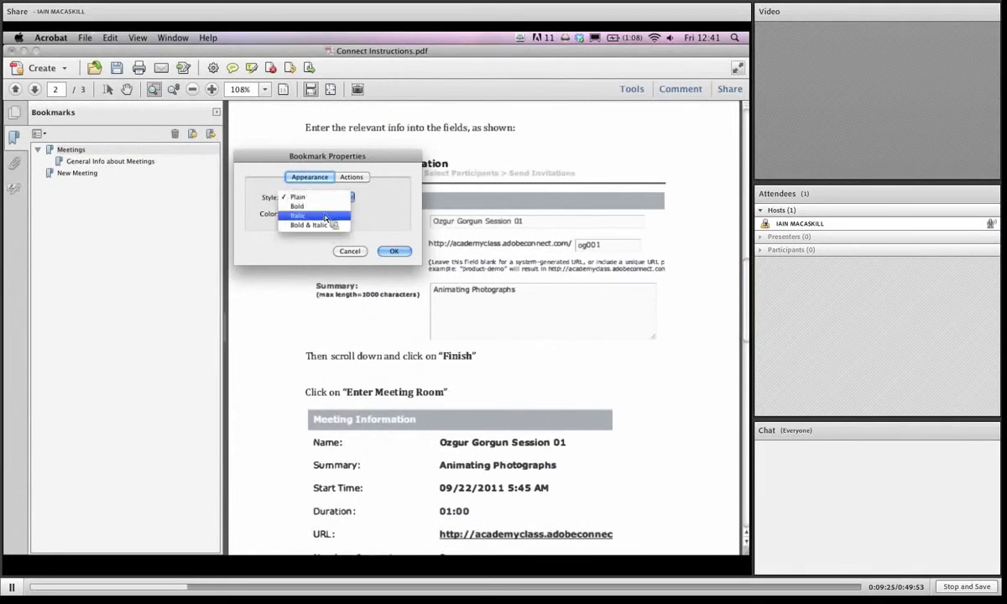
{"action": "left_click", "coordinate": [327, 217]}
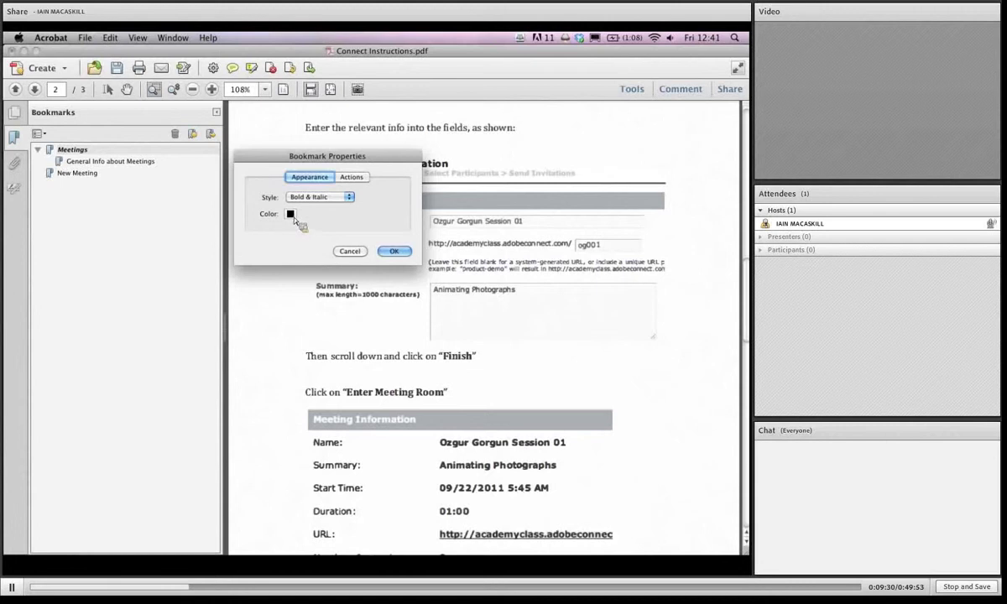
{"action": "left_click", "coordinate": [291, 215]}
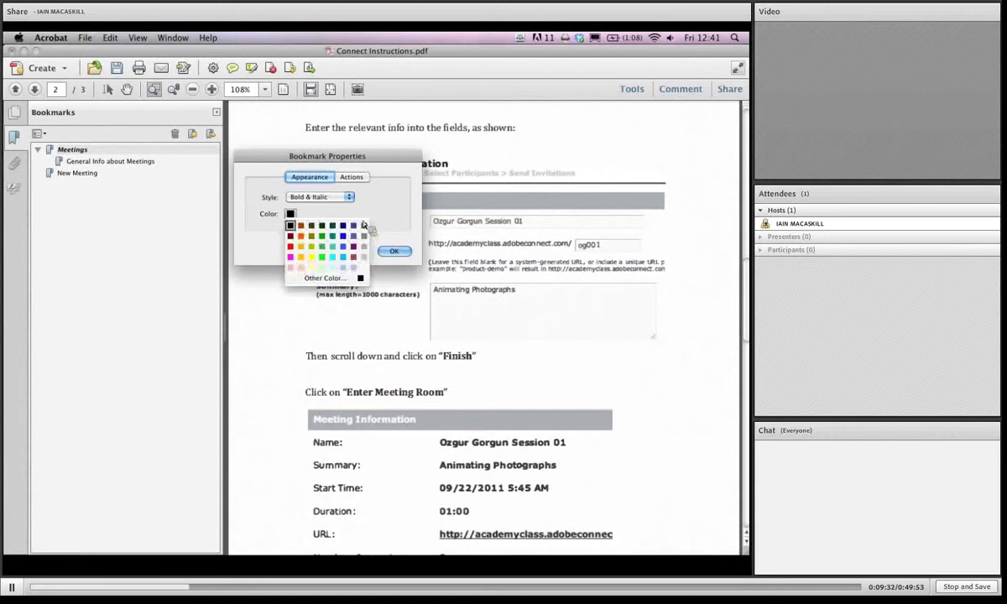
{"action": "left_click", "coordinate": [290, 246]}
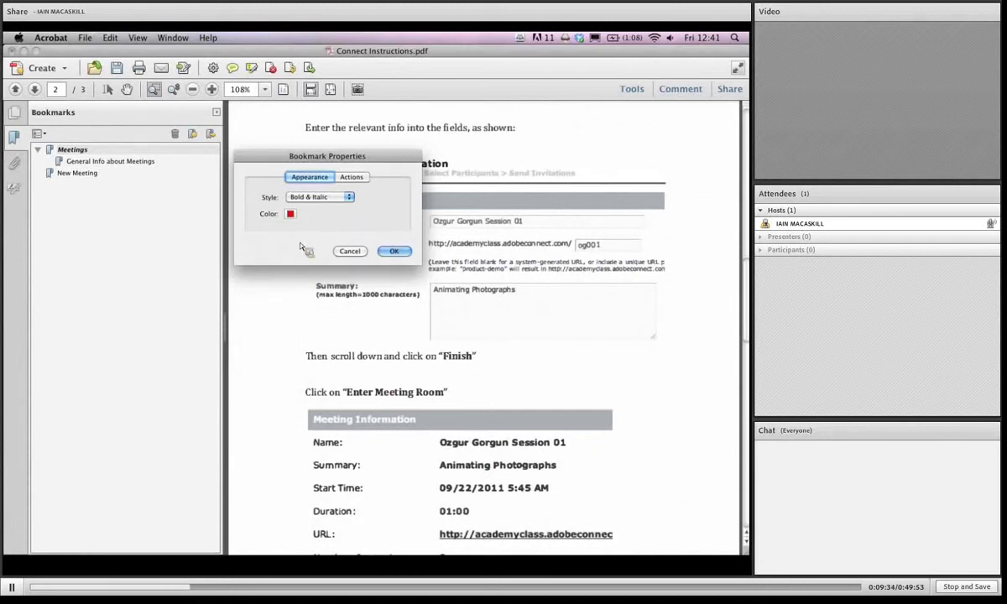
{"action": "left_click", "coordinate": [393, 251]}
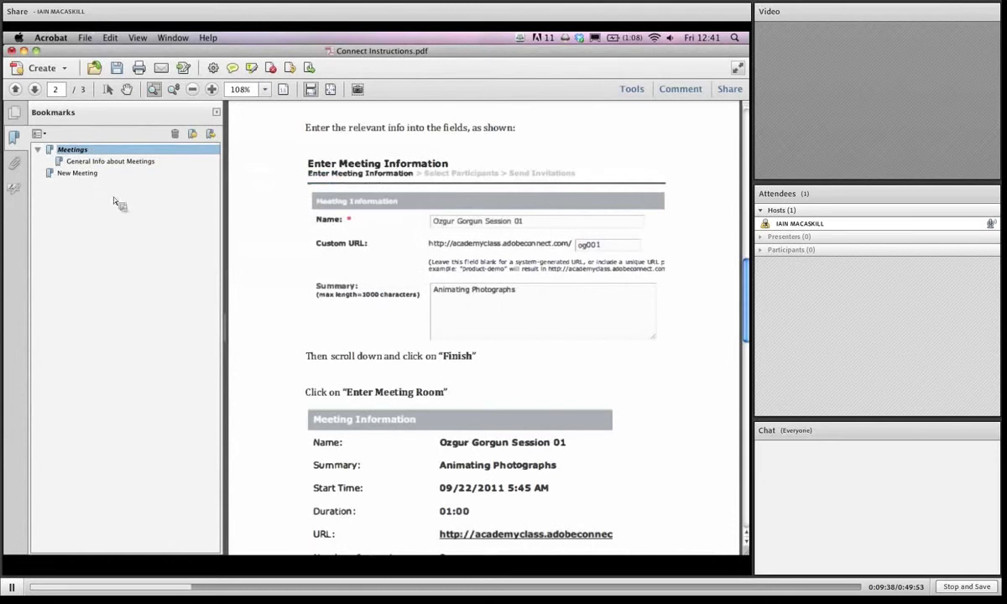
{"action": "left_click", "coordinate": [55, 174]}
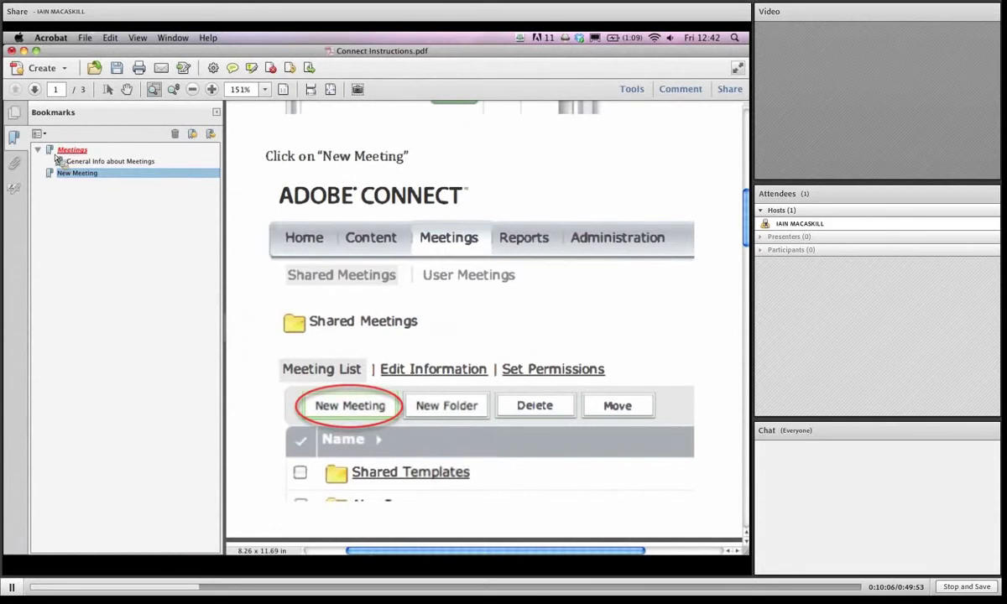
Step: Jump to the New Meeting section on page 1 via its bookmark
{"action": "left_click", "coordinate": [15, 137]}
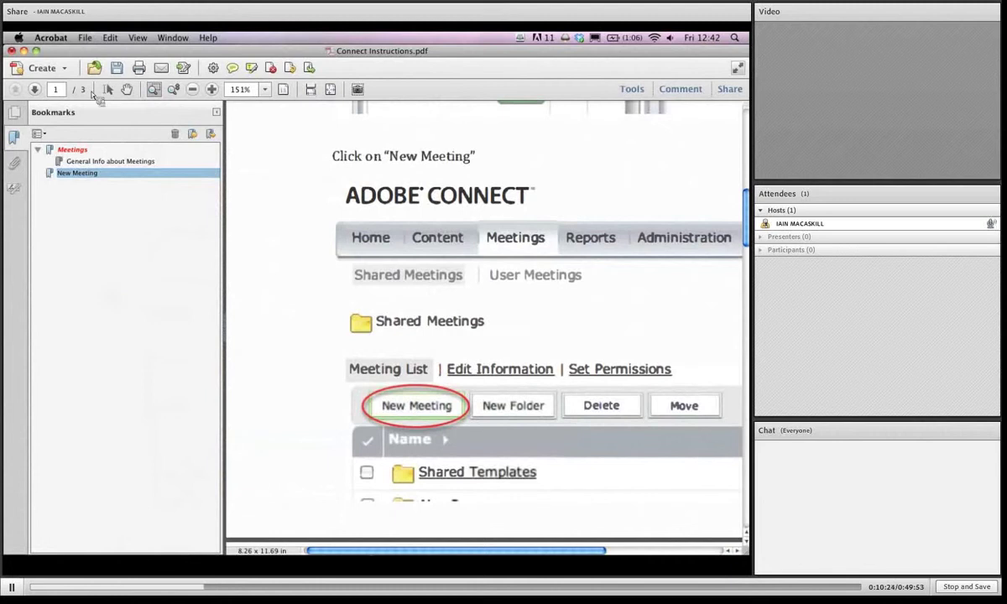
{"action": "left_click", "coordinate": [85, 38]}
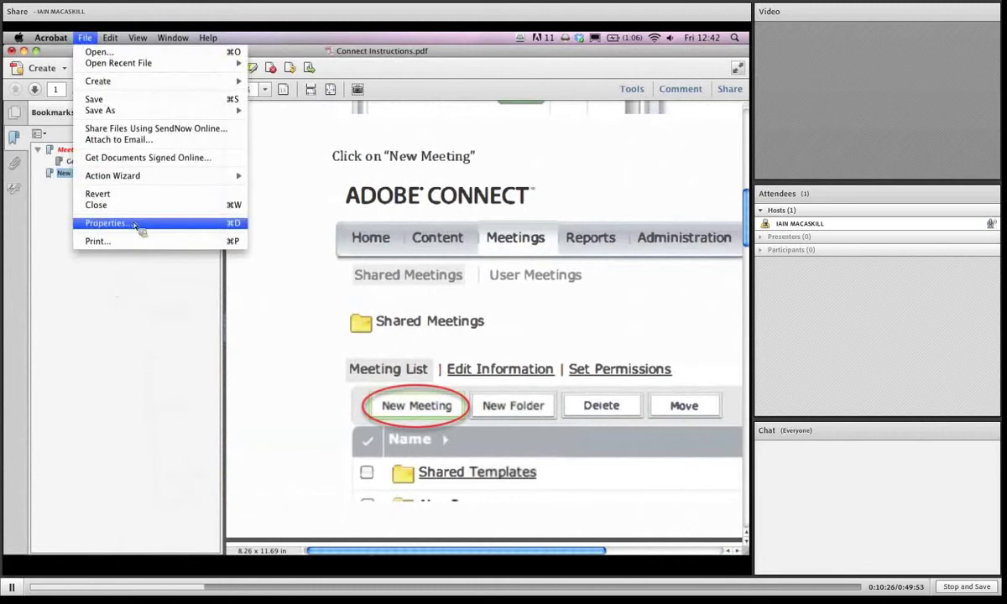
{"action": "left_click", "coordinate": [167, 225]}
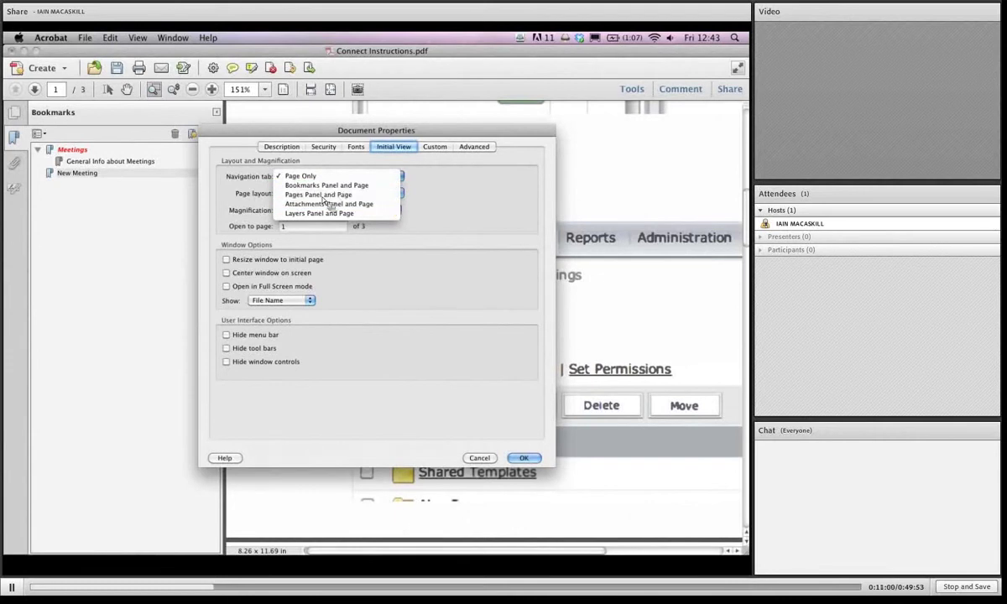
{"action": "key", "text": "Escape"}
{"action": "key", "text": "Escape"}
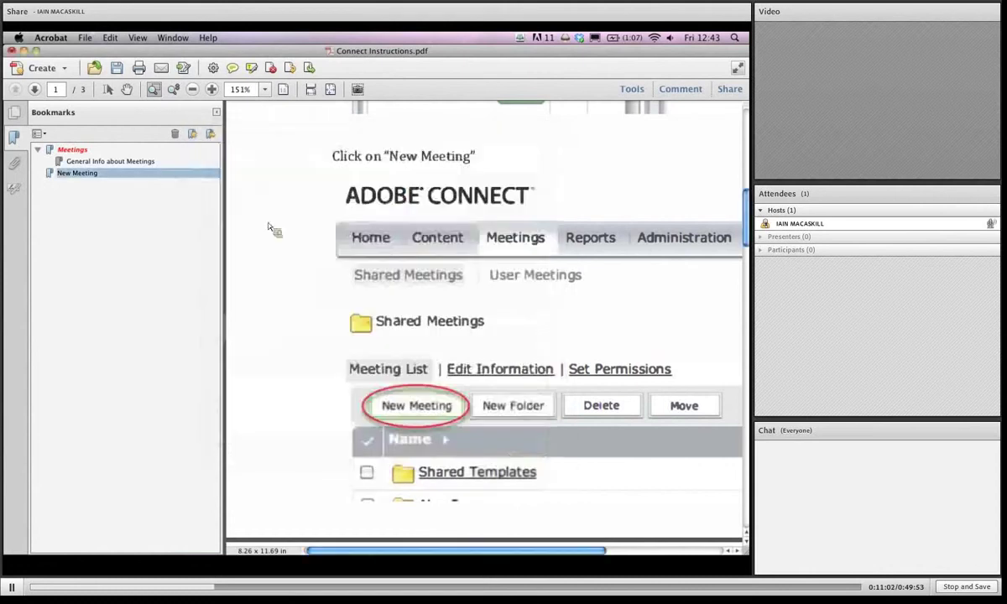
Step: Show page thumbnails in a one-column panel and try reordering the page 2 thumbnail
{"action": "left_click", "coordinate": [14, 113]}
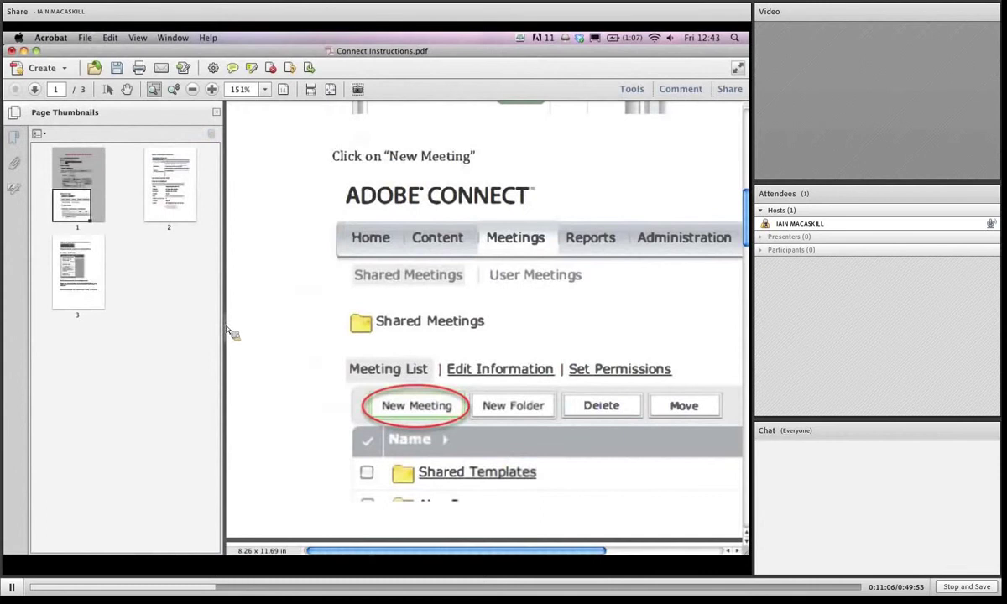
{"action": "left_click_drag", "start_coordinate": [225, 324], "coordinate": [172, 335]}
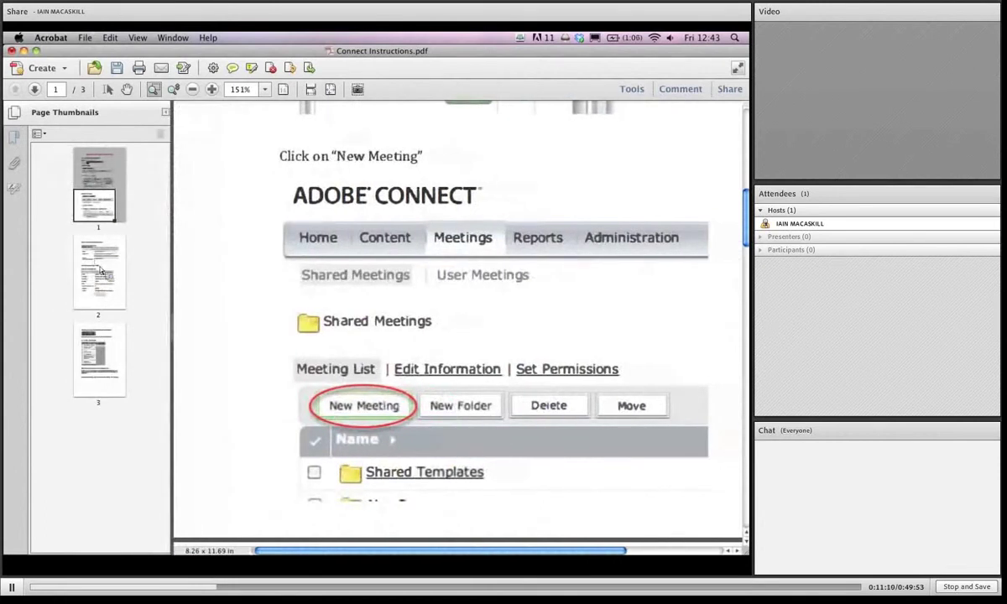
{"action": "mouse_move", "coordinate": [100, 269]}
{"action": "left_mouse_down"}
{"action": "mouse_move", "coordinate": [100, 315]}
{"action": "mouse_move", "coordinate": [114, 239]}
{"action": "mouse_move", "coordinate": [106, 250]}
{"action": "left_mouse_up"}
Step: Back in Bookmarks, delete the New Meeting bookmark by dragging it to the trash
{"action": "left_click", "coordinate": [22, 138]}
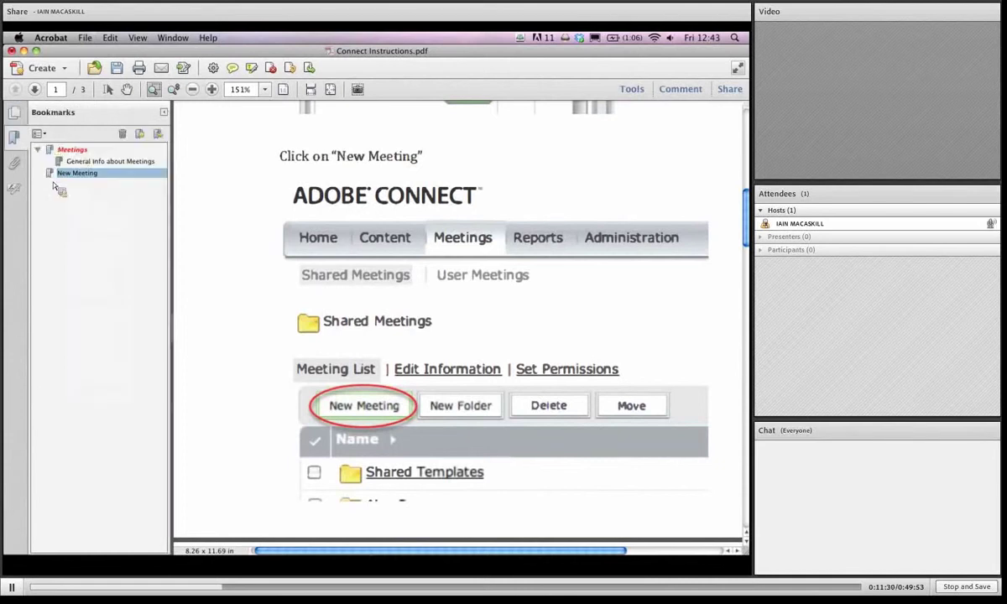
{"action": "left_click", "coordinate": [72, 174]}
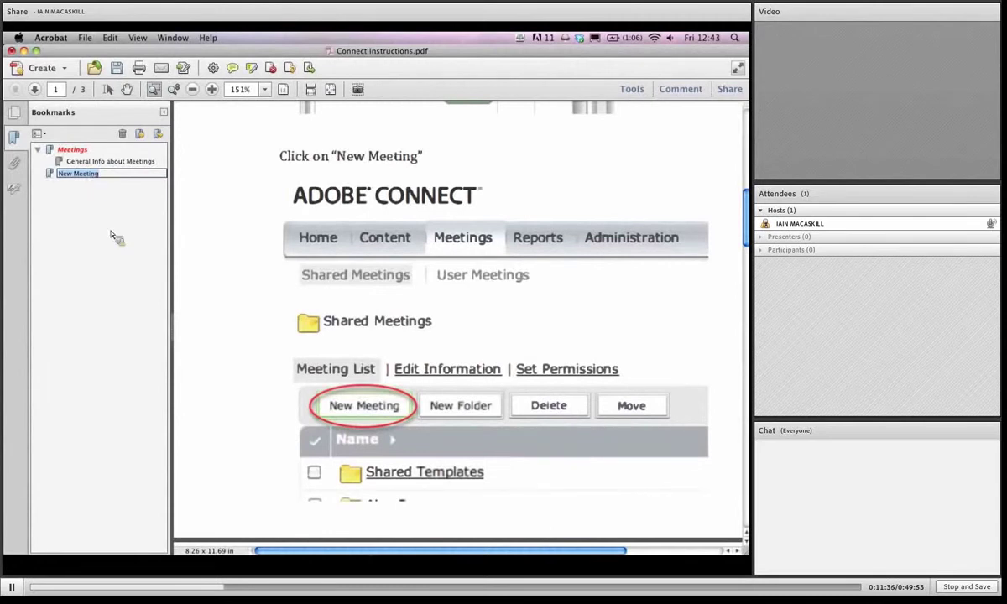
{"action": "key", "text": "Return"}
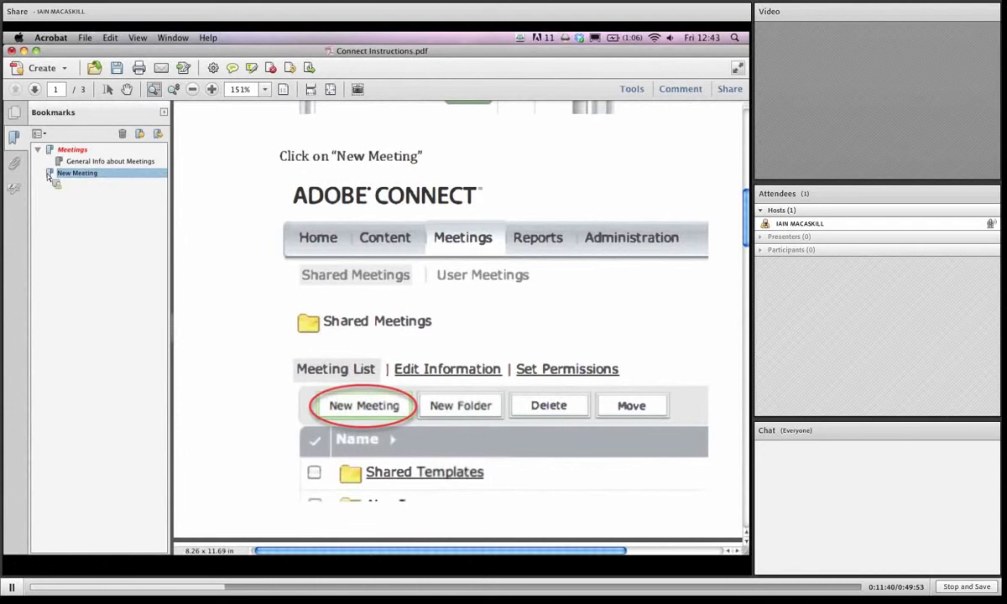
{"action": "left_click_drag", "start_coordinate": [49, 175], "coordinate": [124, 140]}
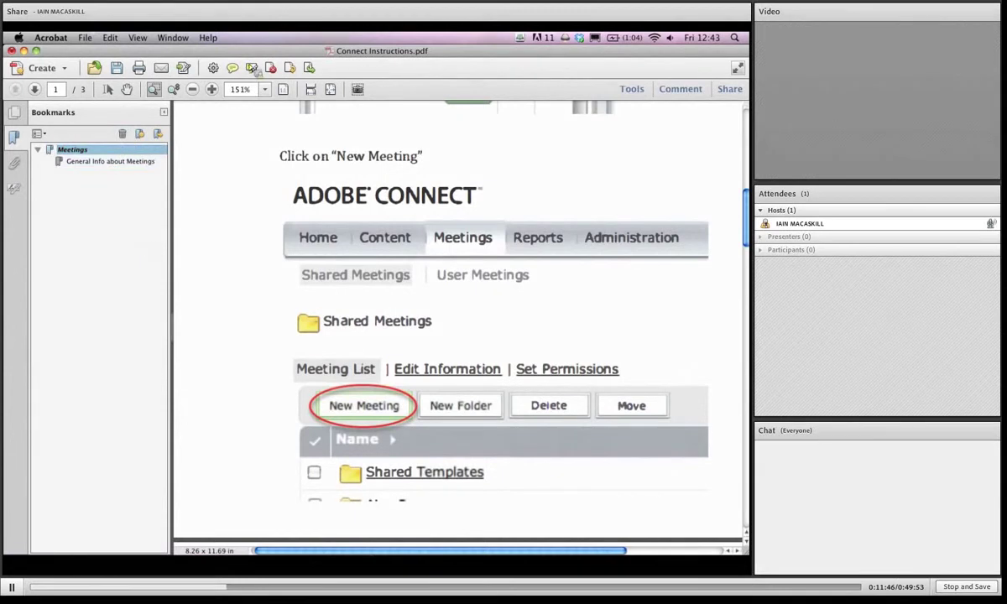
Step: Zoom to 125%, step through the Meetings bookmarks, then close the Bookmarks panel
{"action": "left_click", "coordinate": [193, 89]}
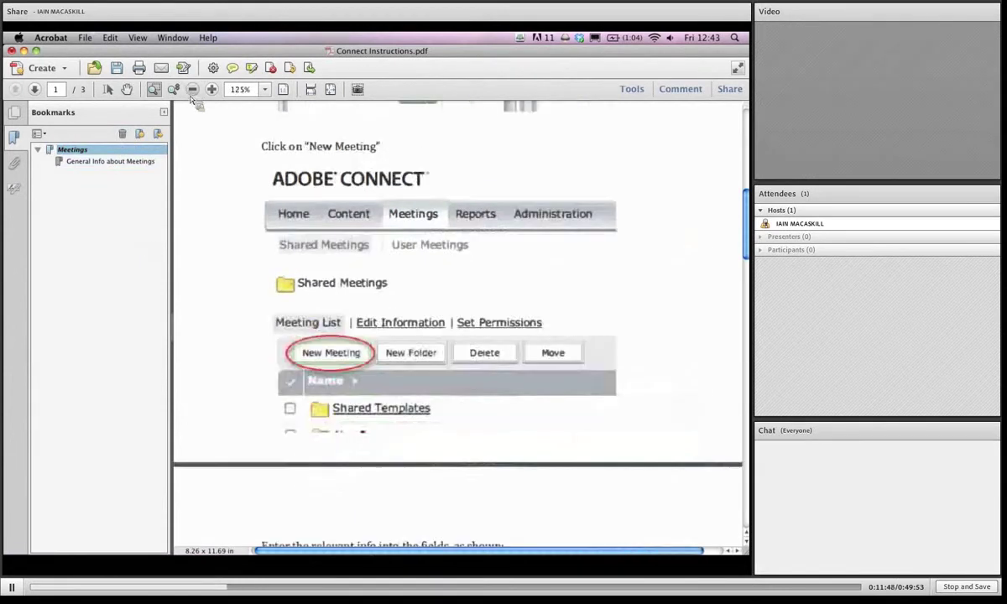
{"action": "left_click", "coordinate": [60, 150]}
{"action": "left_click", "coordinate": [59, 160]}
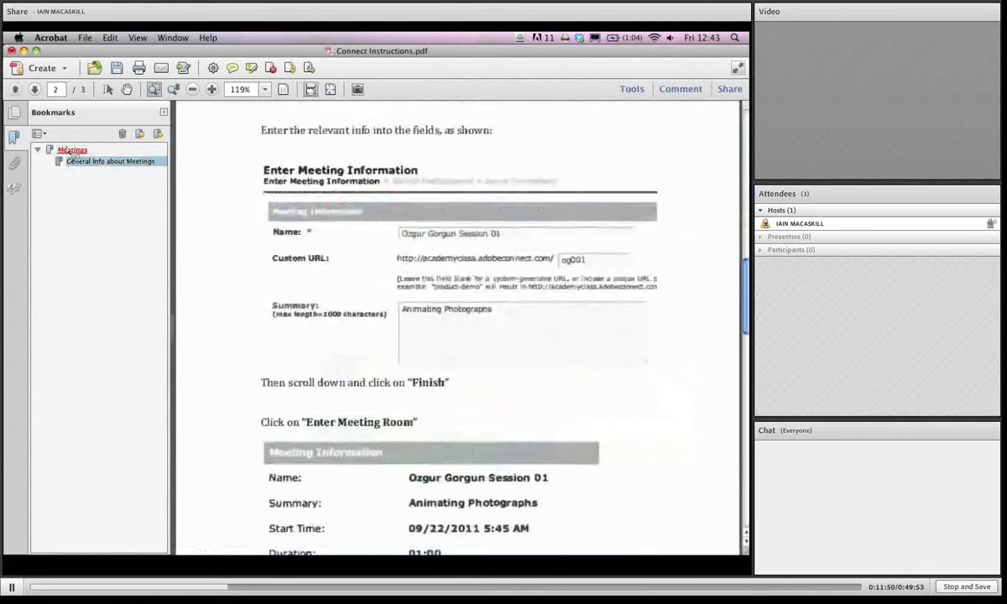
{"action": "left_click", "coordinate": [65, 149]}
{"action": "left_click", "coordinate": [123, 134]}
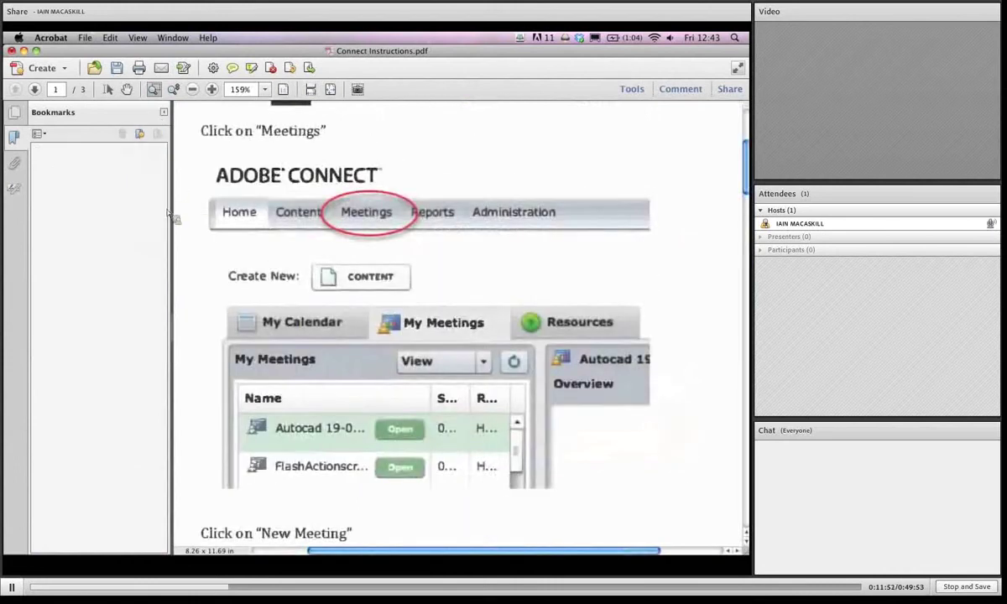
{"action": "left_click", "coordinate": [165, 113]}
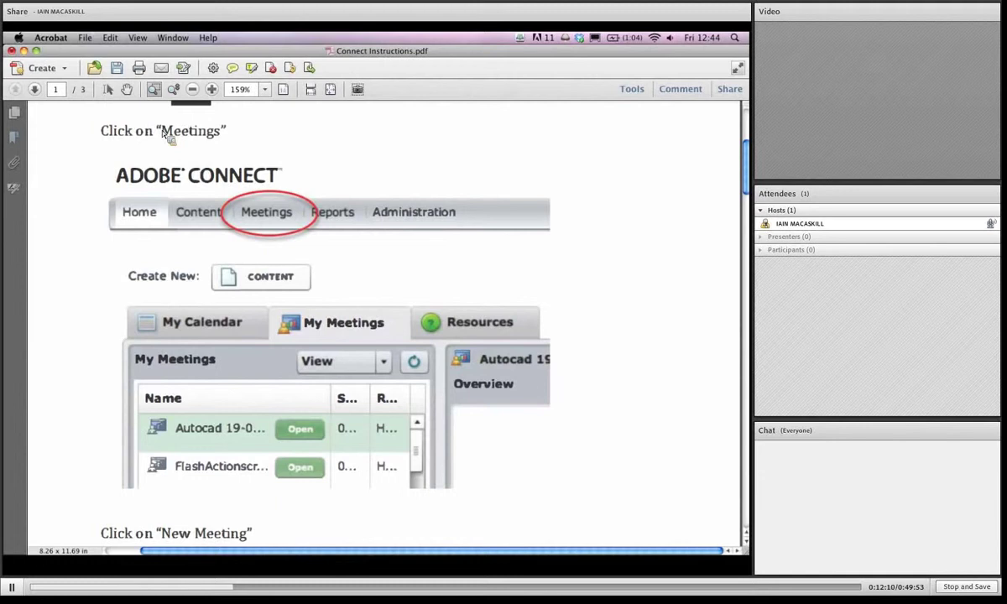
Step: View the page at 100% scrolled up to its title
{"action": "left_click", "coordinate": [193, 90]}
{"action": "left_click", "coordinate": [193, 90]}
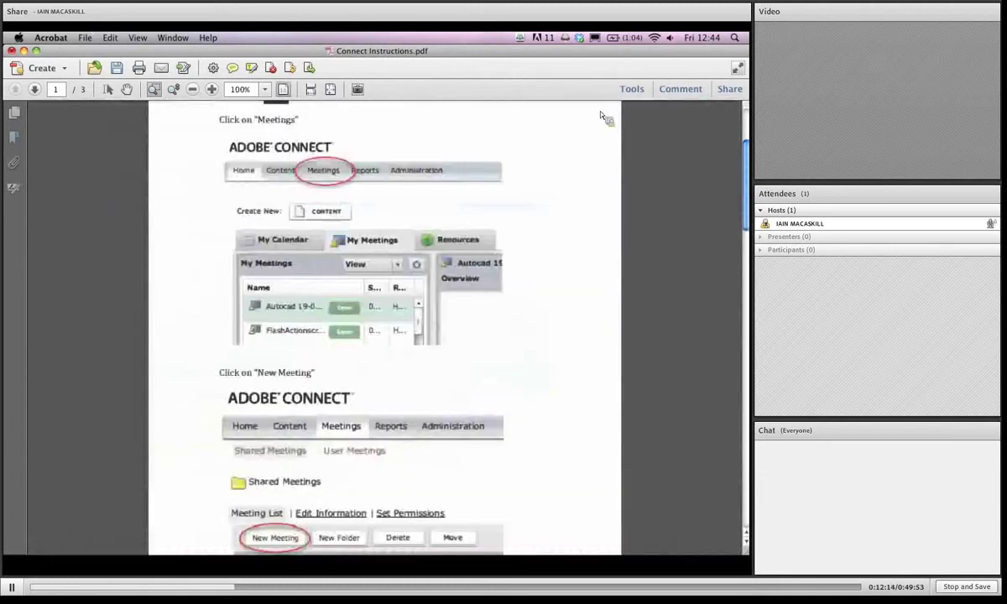
{"action": "scroll", "coordinate": [745, 148], "scroll_direction": "up", "scroll_amount": 3}
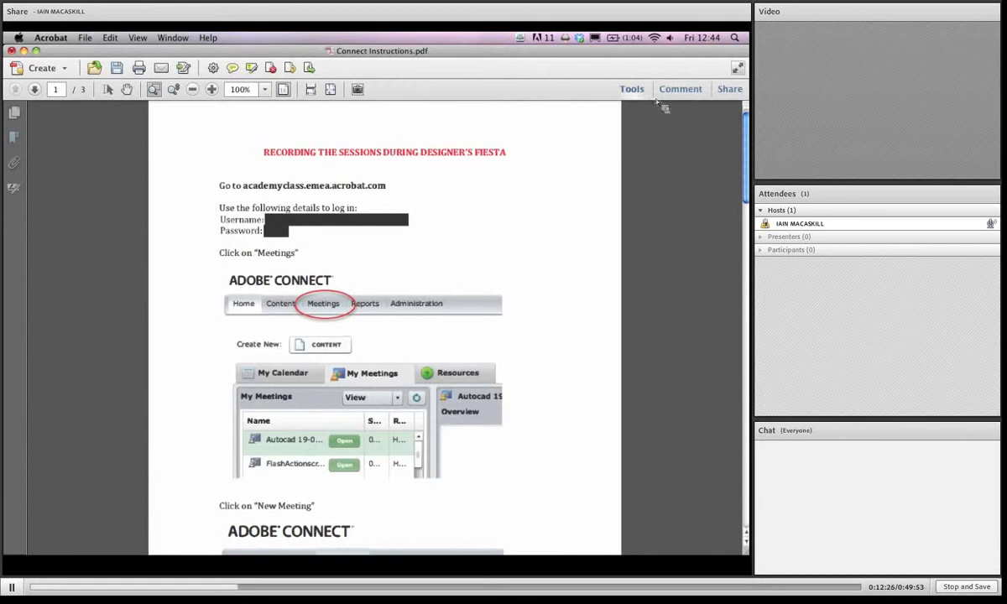
Step: Show the Tools pane with its Pages and Content tool sections
{"action": "left_click", "coordinate": [632, 89]}
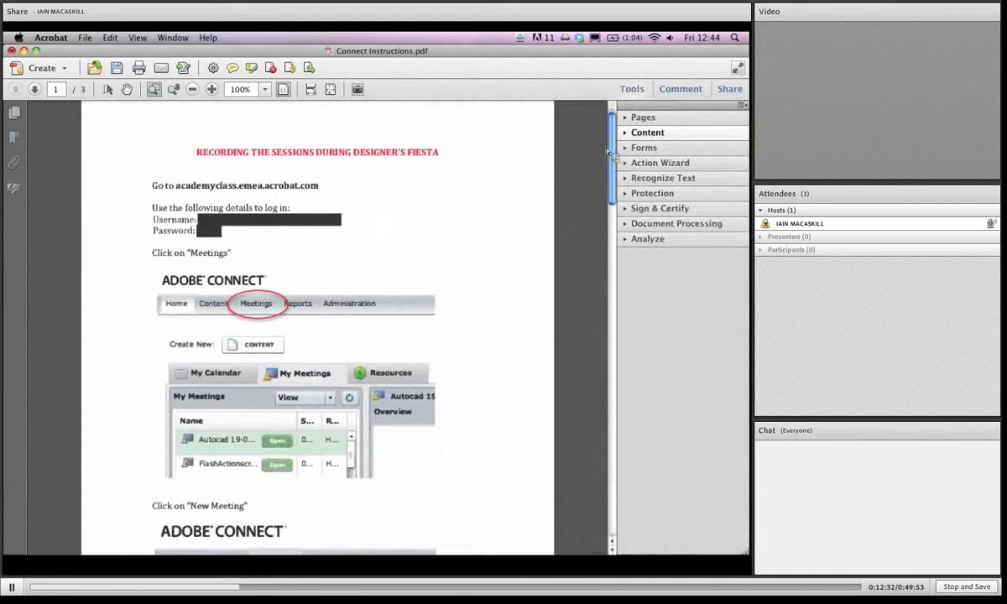
{"action": "left_click", "coordinate": [636, 121]}
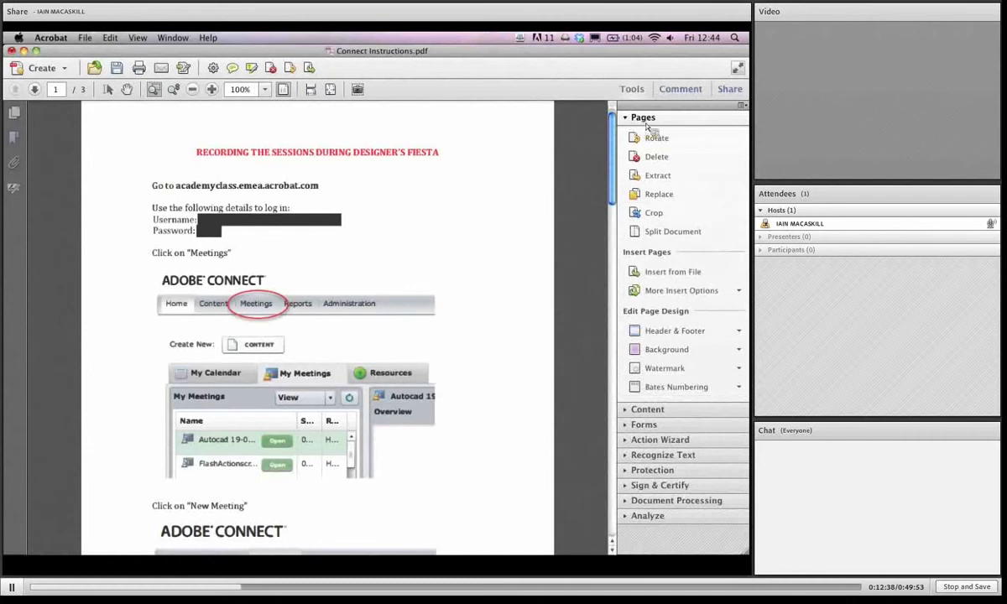
{"action": "left_click", "coordinate": [648, 409]}
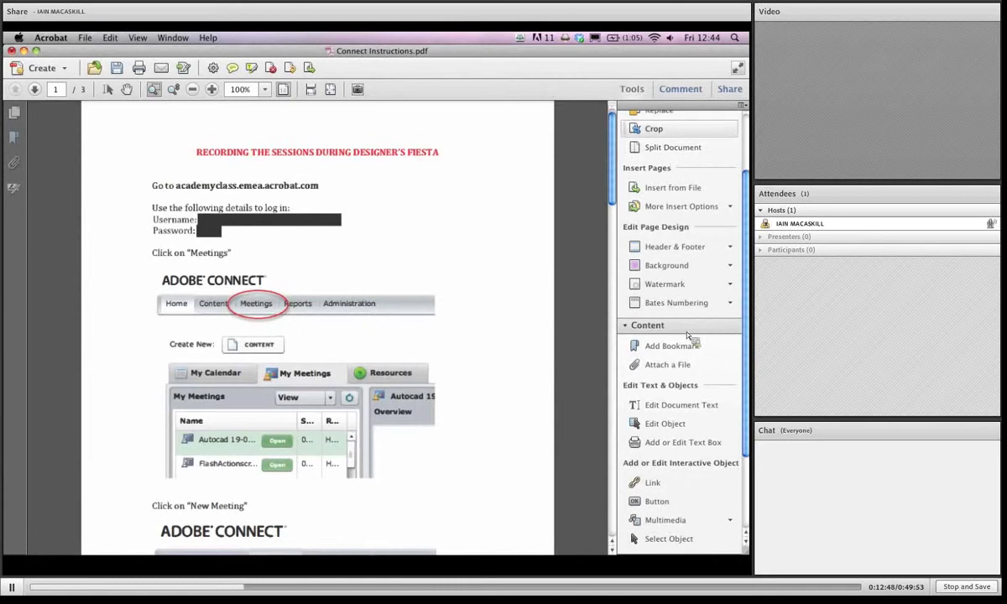
Step: Set tool sections to expand one at a time, then return to Pages tools
{"action": "left_click", "coordinate": [742, 106]}
{"action": "left_click", "coordinate": [707, 116]}
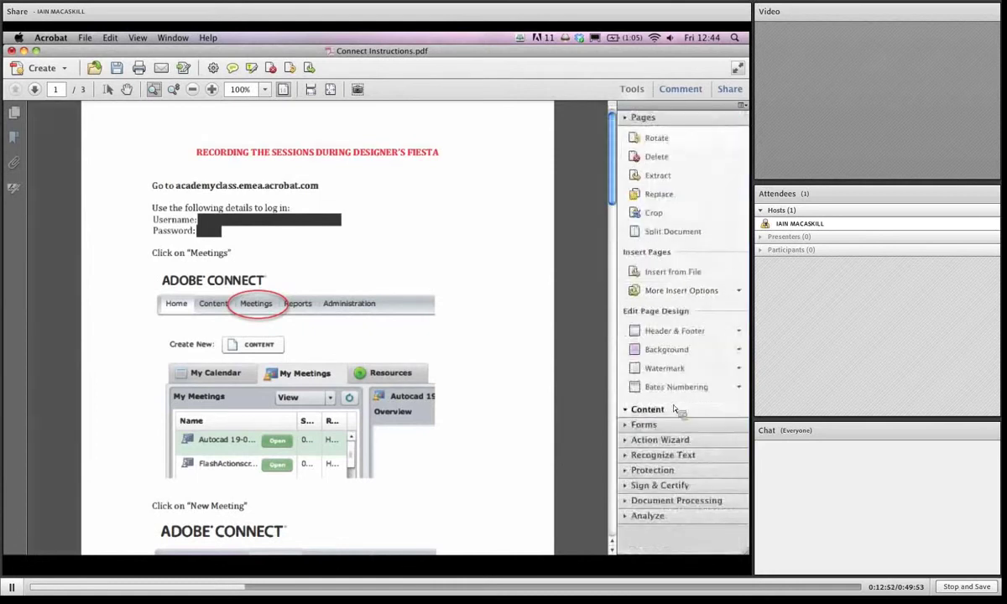
{"action": "left_click", "coordinate": [674, 409]}
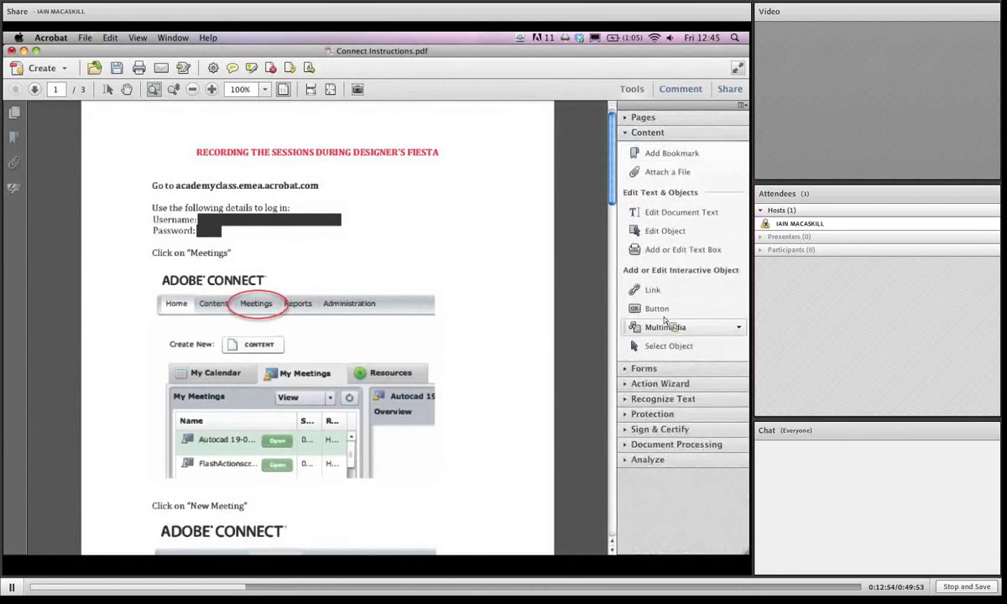
{"action": "left_click", "coordinate": [660, 370]}
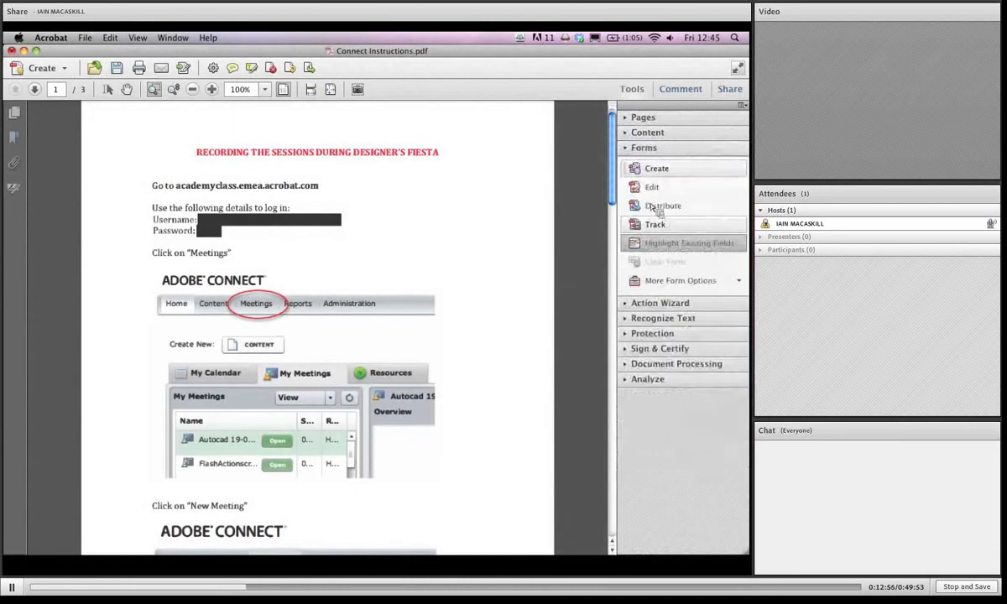
{"action": "left_click", "coordinate": [661, 118]}
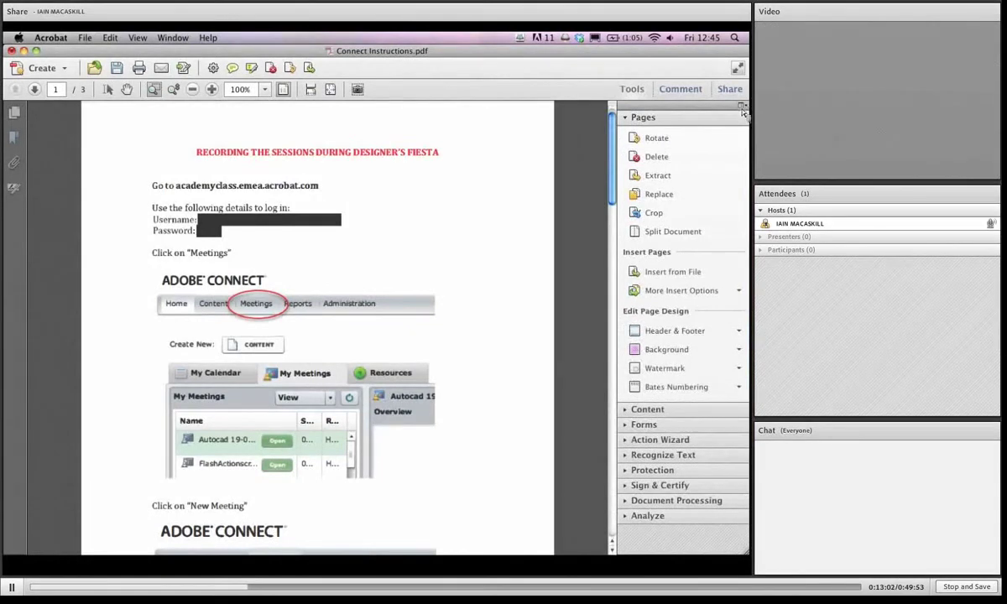
{"action": "scroll", "coordinate": [742, 110], "scroll_direction": "up", "scroll_amount": 10}
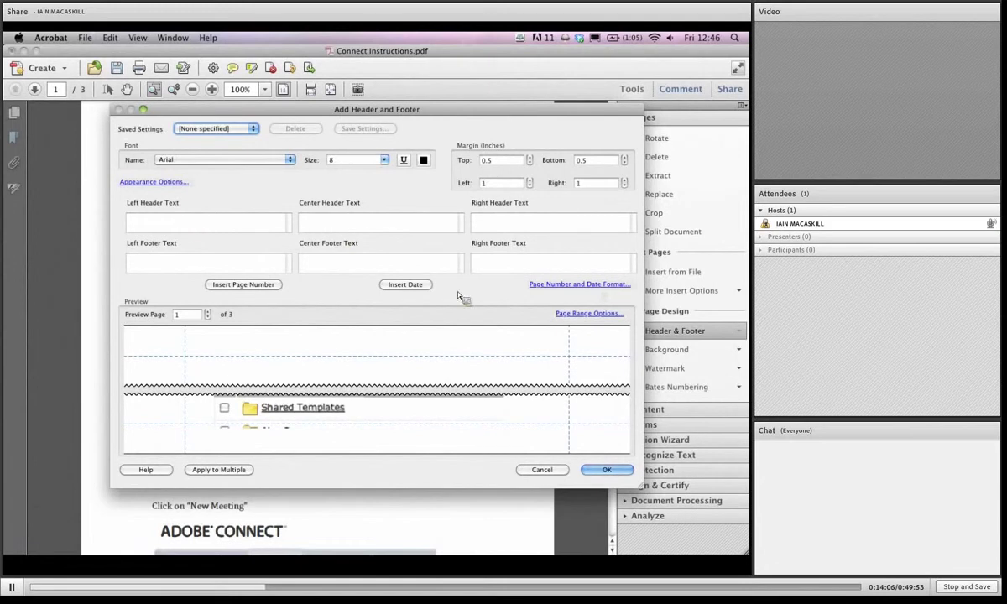
Step: Enter 'ACADEMY CLASS' as the left header text
{"action": "left_click", "coordinate": [525, 264]}
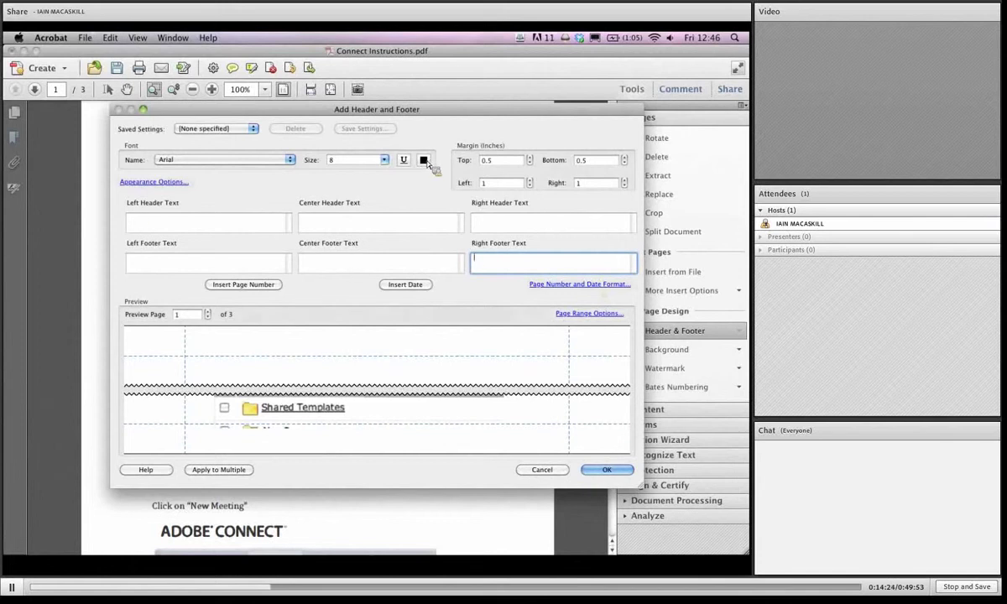
{"action": "left_click", "coordinate": [223, 226]}
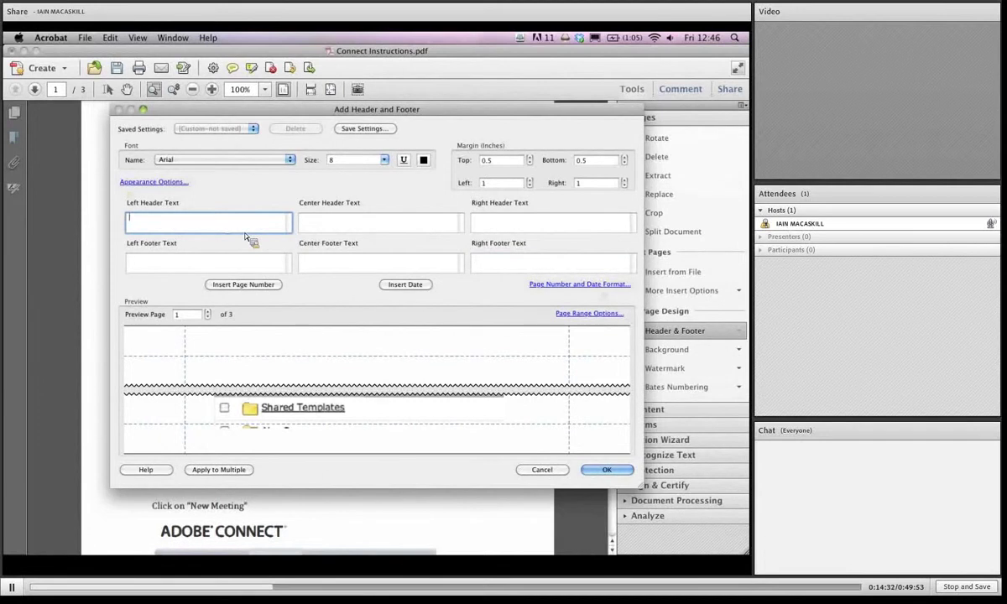
{"action": "type", "text": "ACADEMY CLASS"}
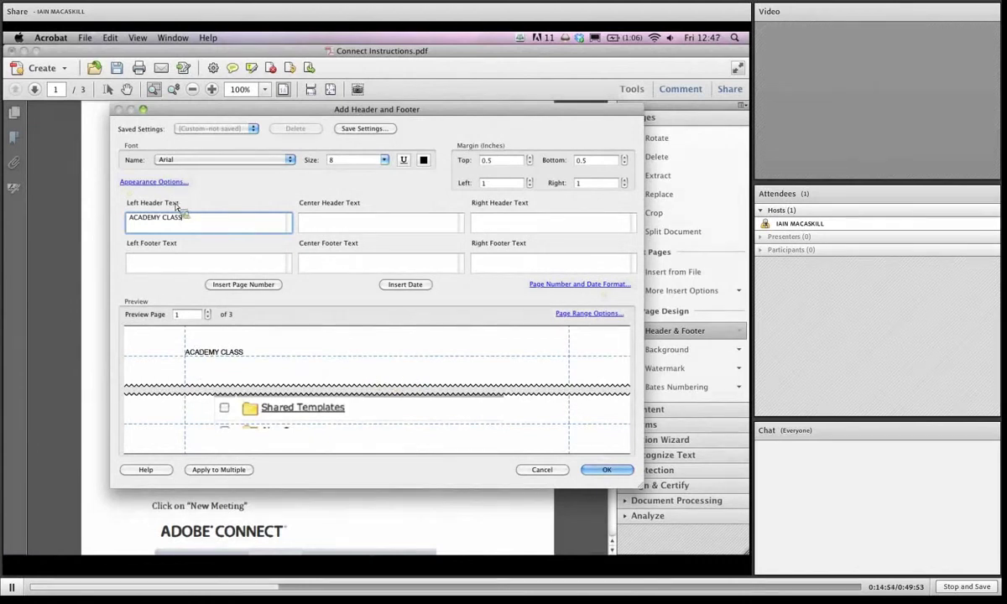
{"action": "left_click", "coordinate": [208, 311]}
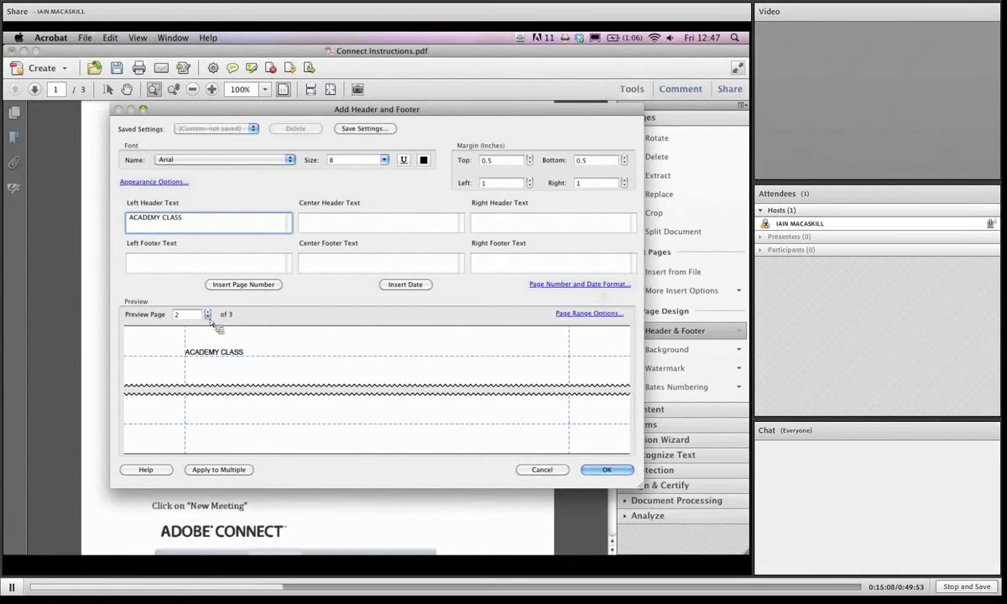
{"action": "left_click", "coordinate": [208, 317]}
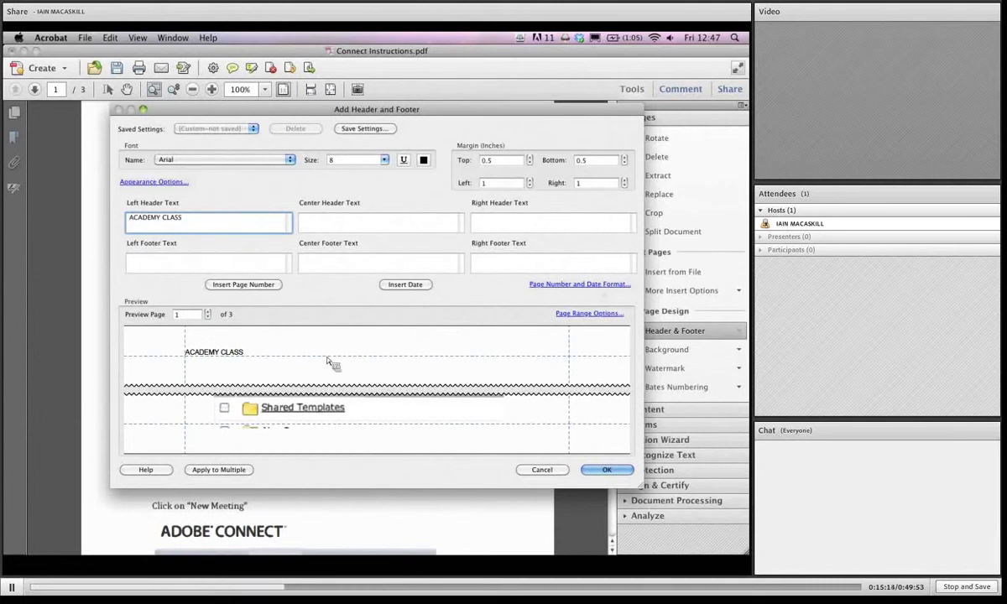
{"action": "left_click", "coordinate": [530, 157]}
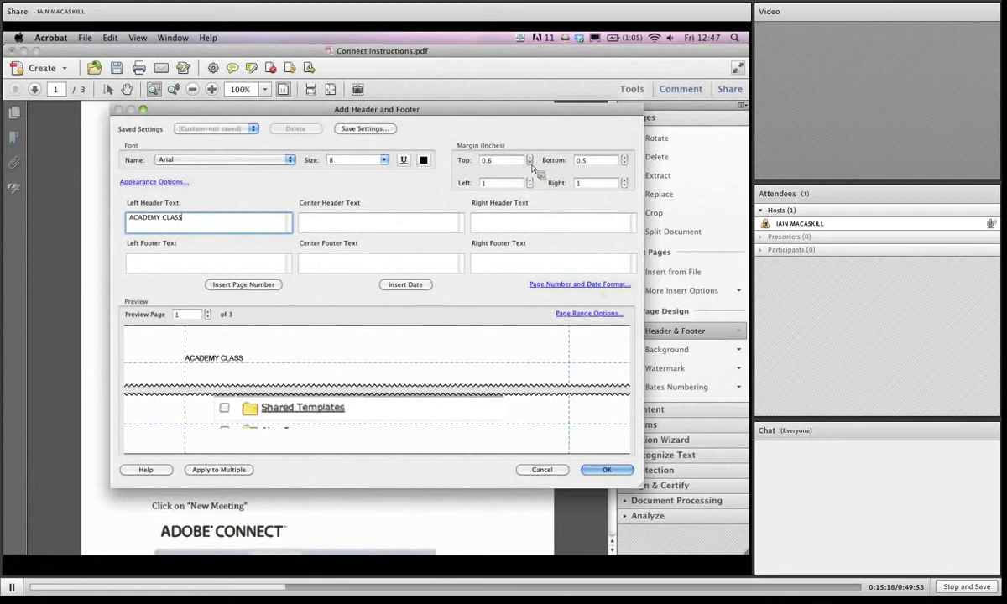
{"action": "left_click", "coordinate": [530, 164]}
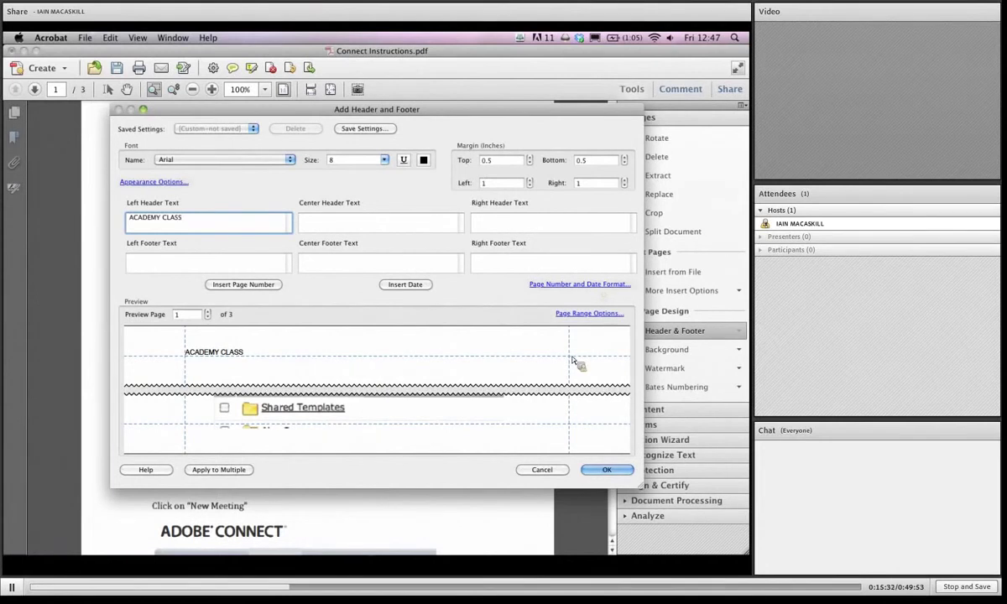
{"action": "left_click", "coordinate": [504, 227]}
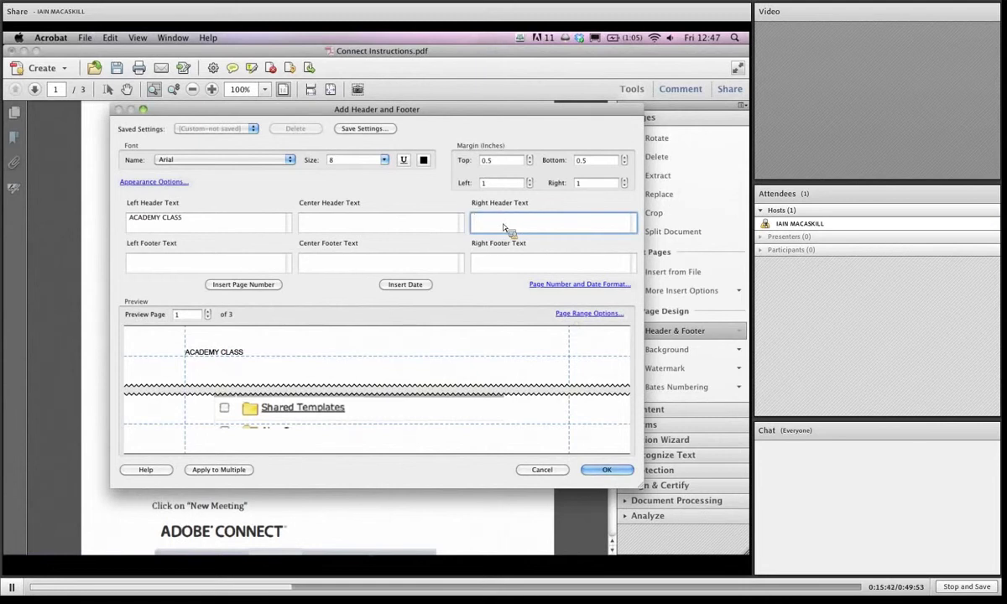
Step: Insert the <<m/d>> date code into the right header, clearing stray typed letters
{"action": "left_click", "coordinate": [405, 284]}
{"action": "key", "text": "BackSpace"}
{"action": "key", "text": "BackSpace"}
{"action": "key", "text": "BackSpace"}
{"action": "key", "text": "BackSpace"}
{"action": "left_click", "coordinate": [405, 287]}
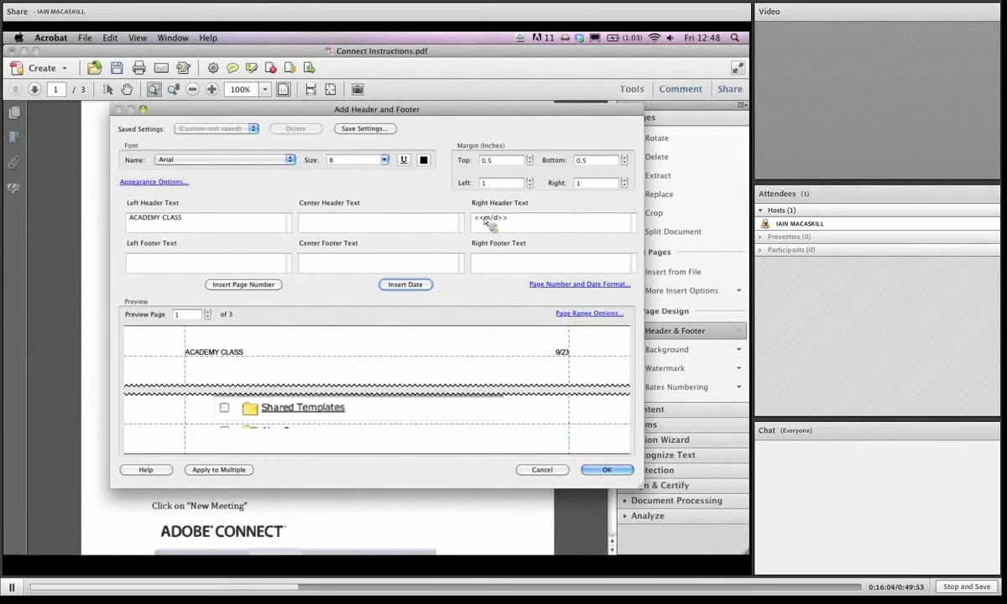
{"action": "left_click", "coordinate": [529, 226]}
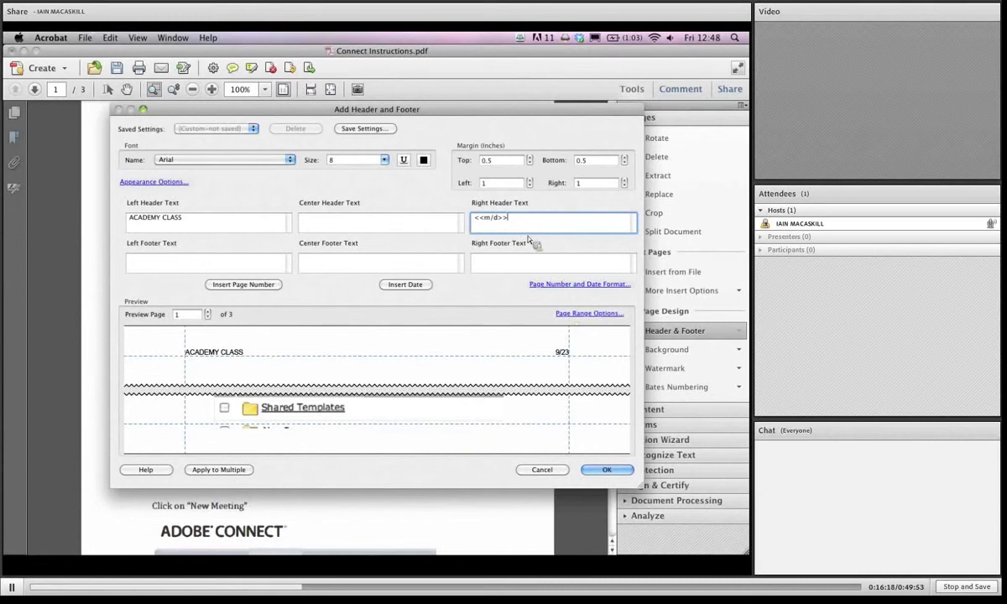
{"action": "left_click", "coordinate": [493, 220]}
{"action": "type", "text": "vbfd"}
{"action": "key", "text": "BackSpace"}
{"action": "key", "text": "BackSpace"}
{"action": "key", "text": "BackSpace"}
{"action": "key", "text": "BackSpace"}
Step: Change the date format to d/m/yy in Page Number and Date Format
{"action": "left_click", "coordinate": [561, 286]}
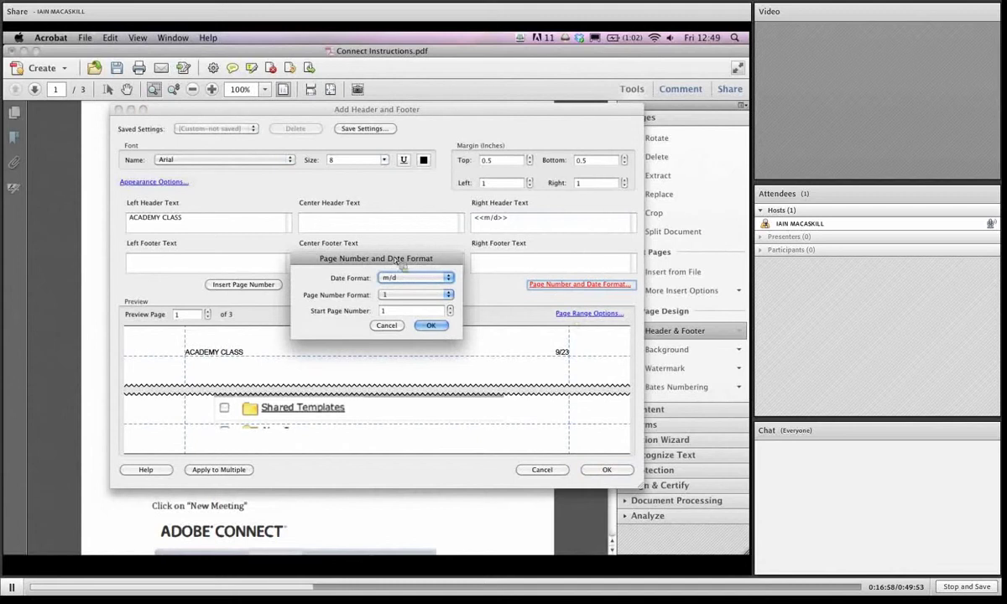
{"action": "left_click", "coordinate": [395, 282]}
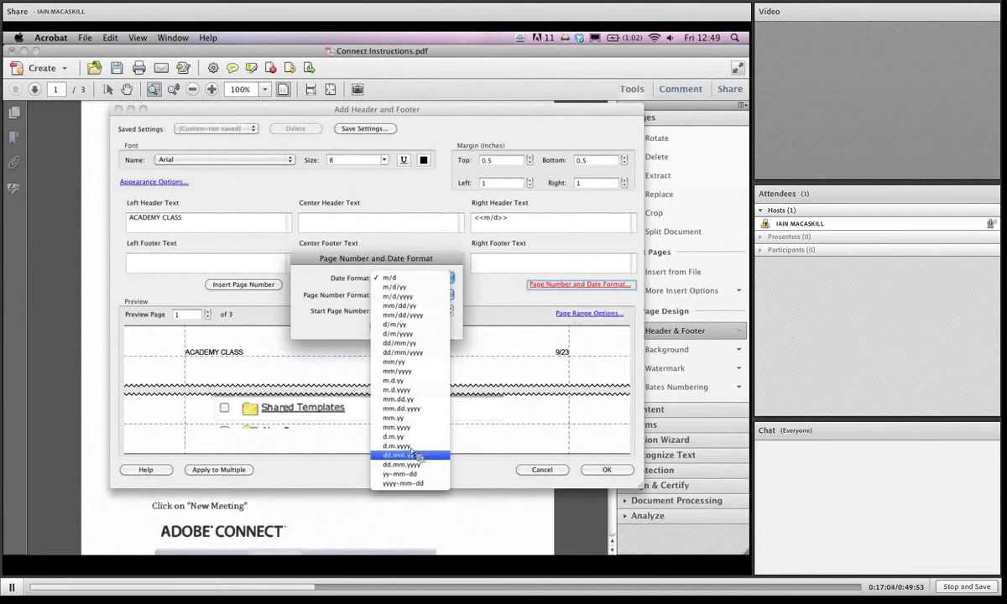
{"action": "left_click", "coordinate": [417, 327]}
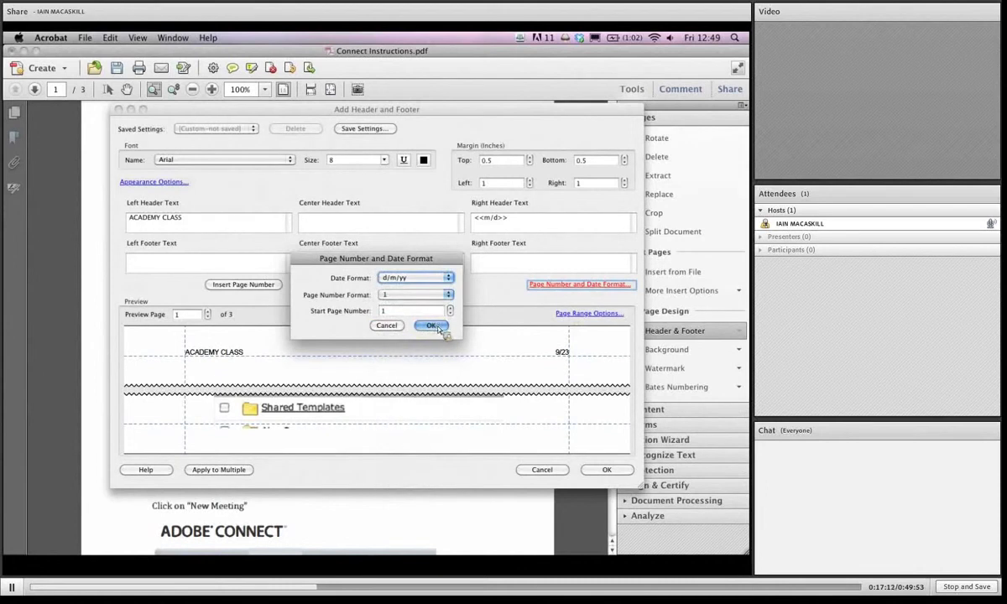
{"action": "left_click", "coordinate": [433, 327]}
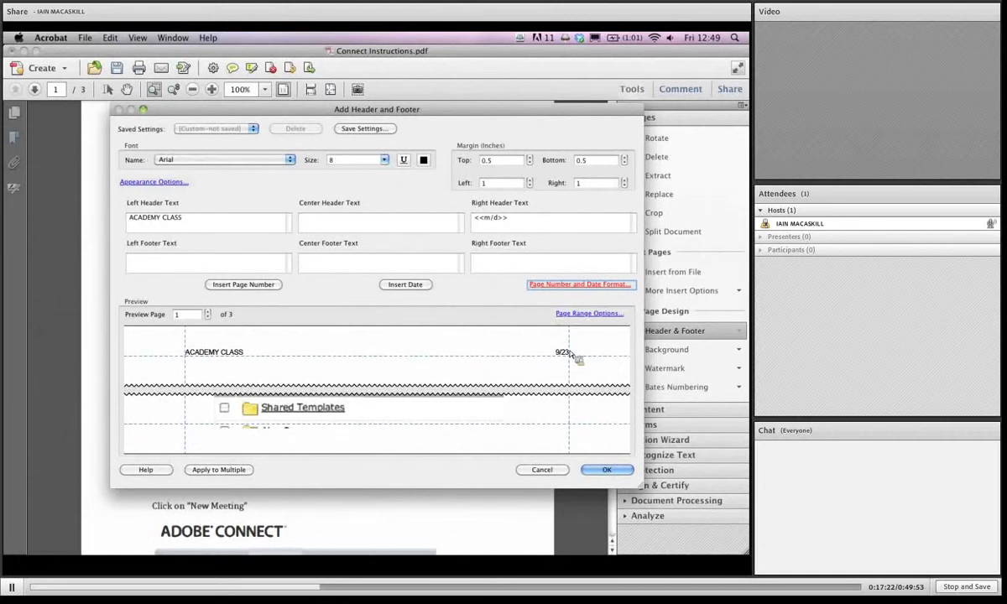
Step: Replace the right header date code with <<d/m/yy>>, previewing as 23/9/11
{"action": "left_click_drag", "start_coordinate": [546, 223], "coordinate": [458, 216]}
{"action": "key", "text": "BackSpace"}
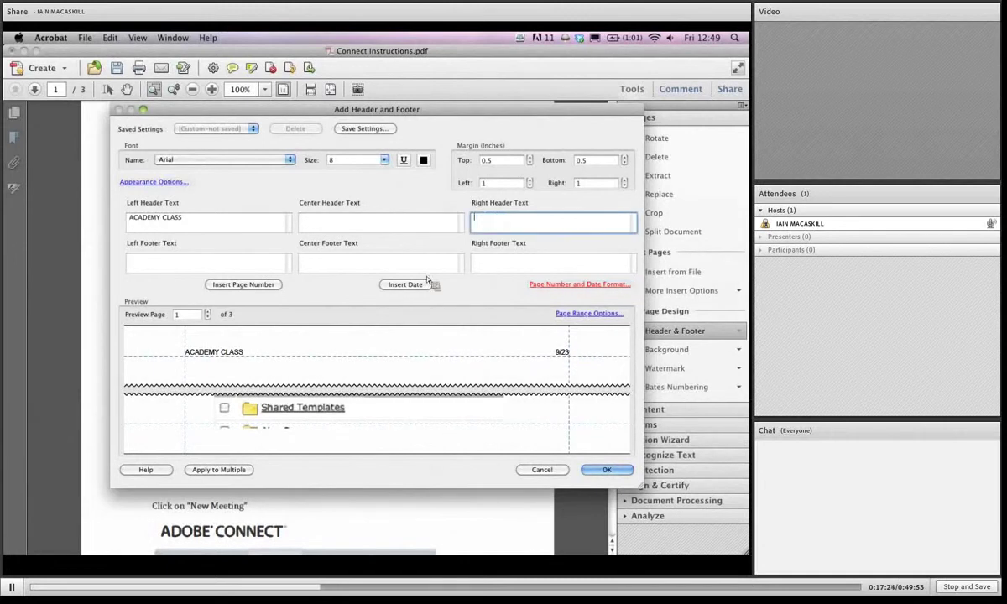
{"action": "left_click", "coordinate": [410, 284]}
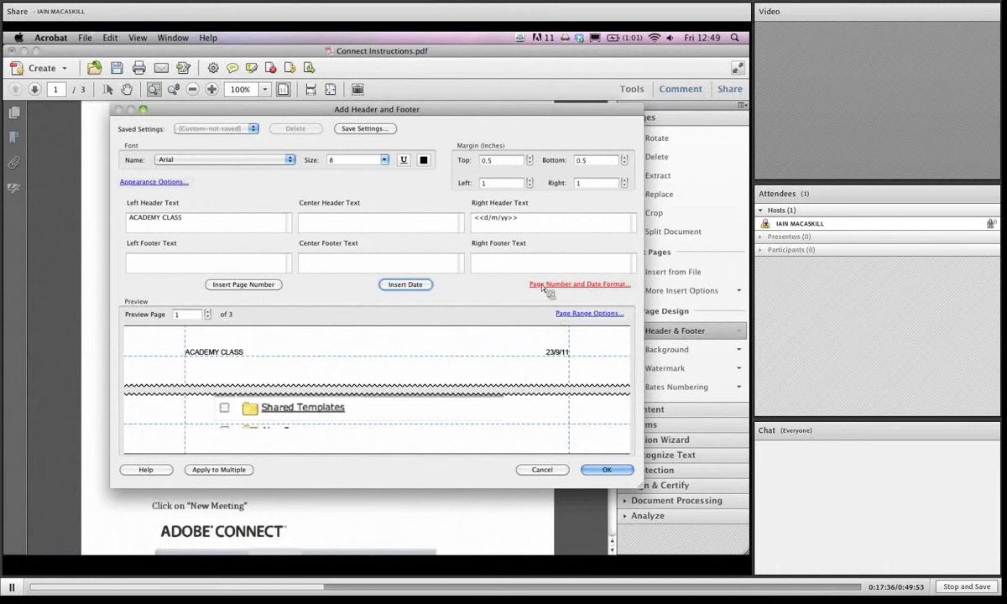
{"action": "left_click", "coordinate": [504, 263]}
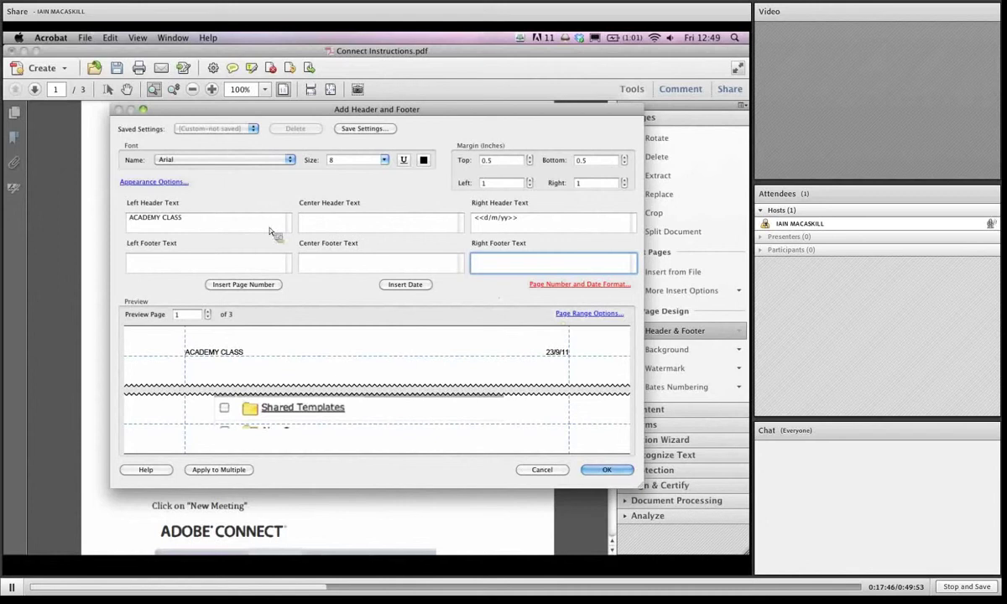
Step: Insert a page number into the centre footer and preview it on pages 3 and 2
{"action": "left_click", "coordinate": [350, 263]}
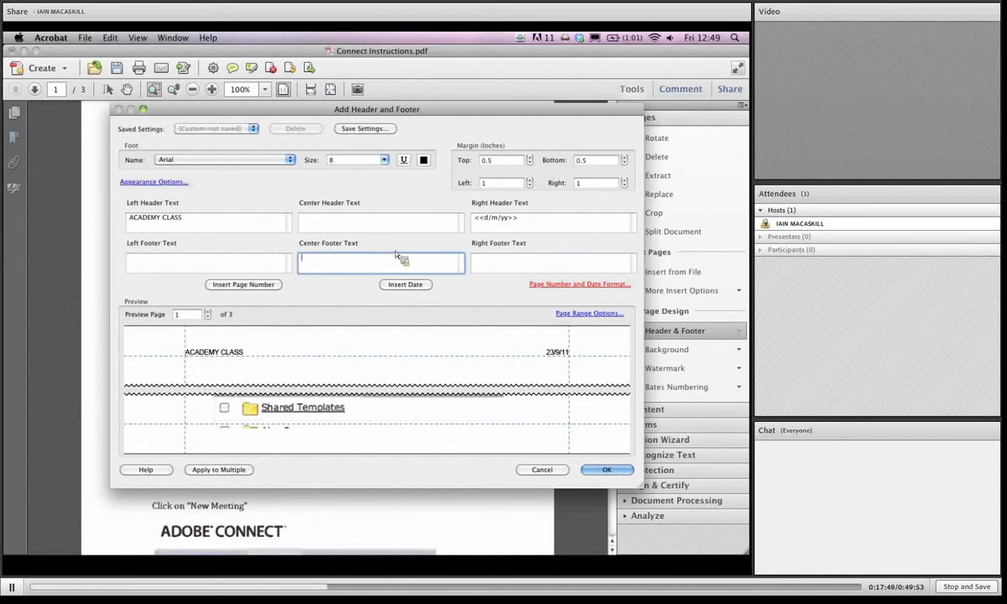
{"action": "left_click", "coordinate": [260, 287]}
{"action": "left_click_drag", "start_coordinate": [304, 269], "coordinate": [286, 256]}
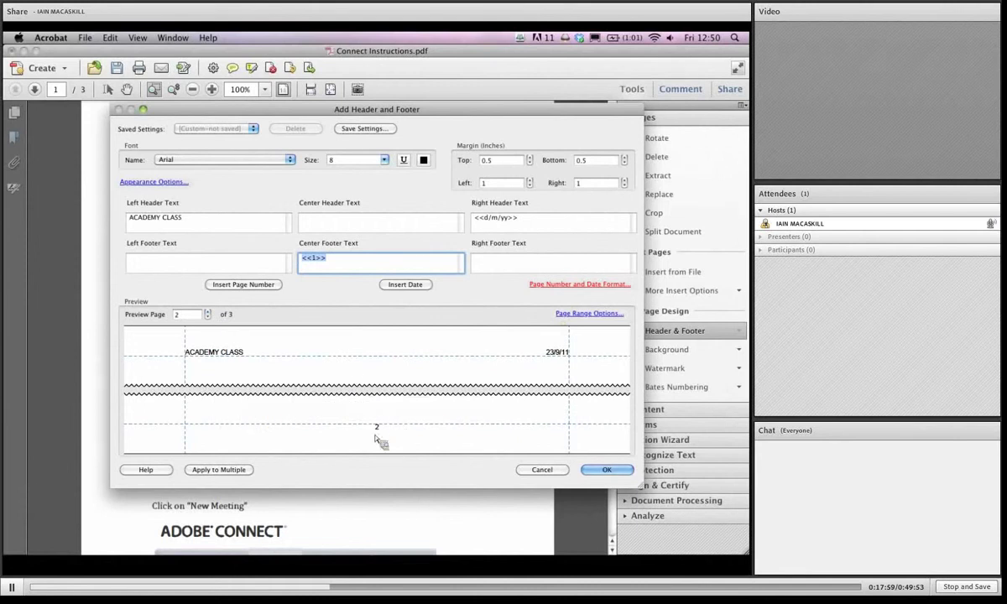
{"action": "left_click", "coordinate": [208, 310]}
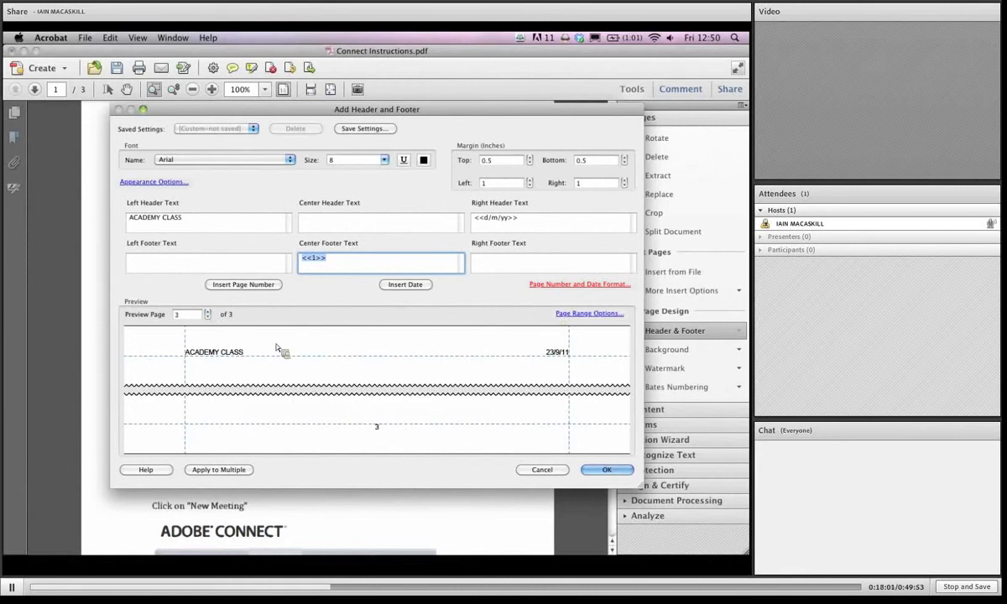
{"action": "left_click", "coordinate": [207, 317]}
Step: Switch the page number style to Page 1 of n and reinsert the code
{"action": "left_click", "coordinate": [554, 284]}
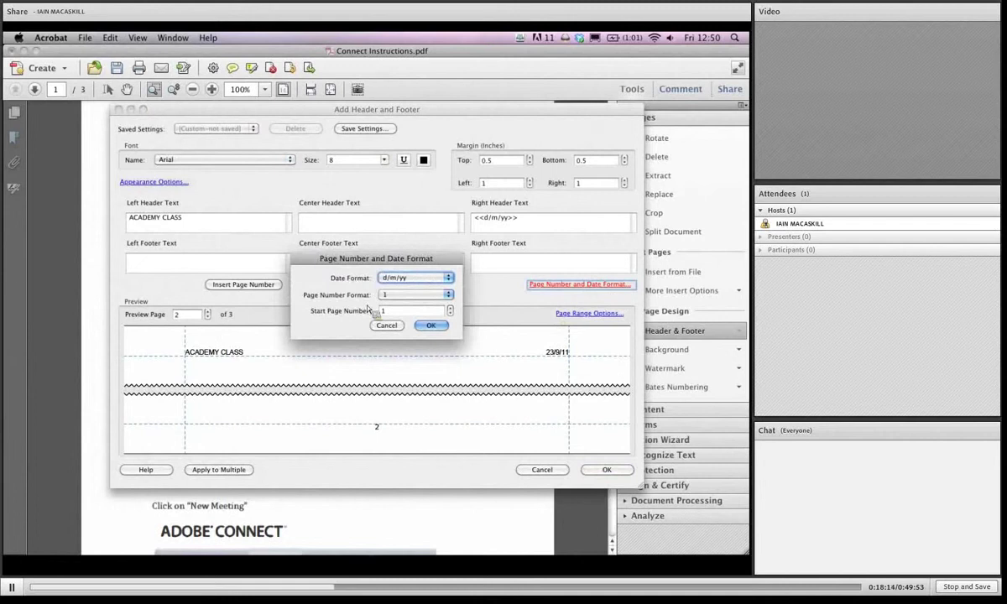
{"action": "left_click", "coordinate": [419, 295]}
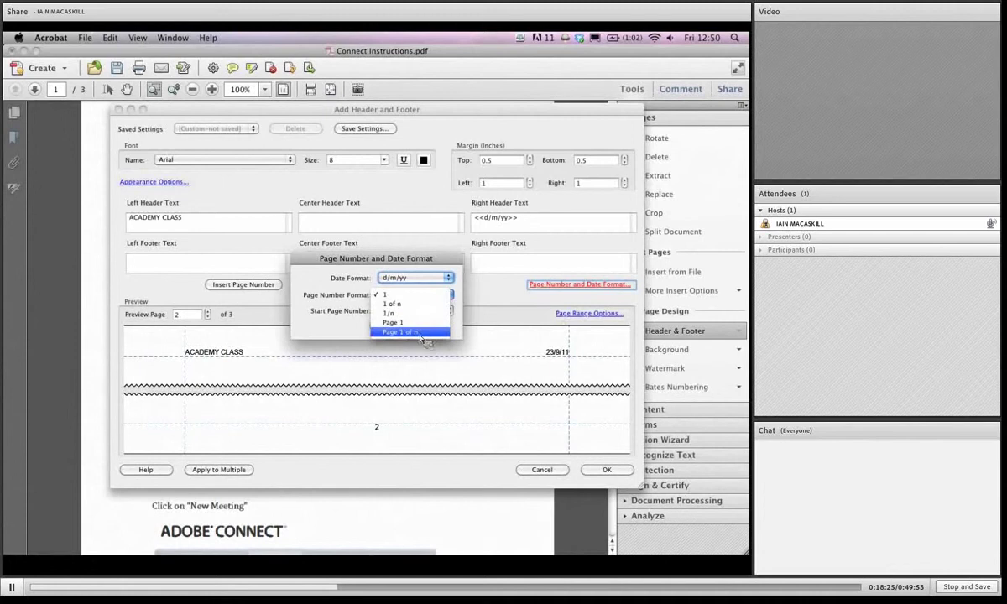
{"action": "left_click", "coordinate": [428, 332]}
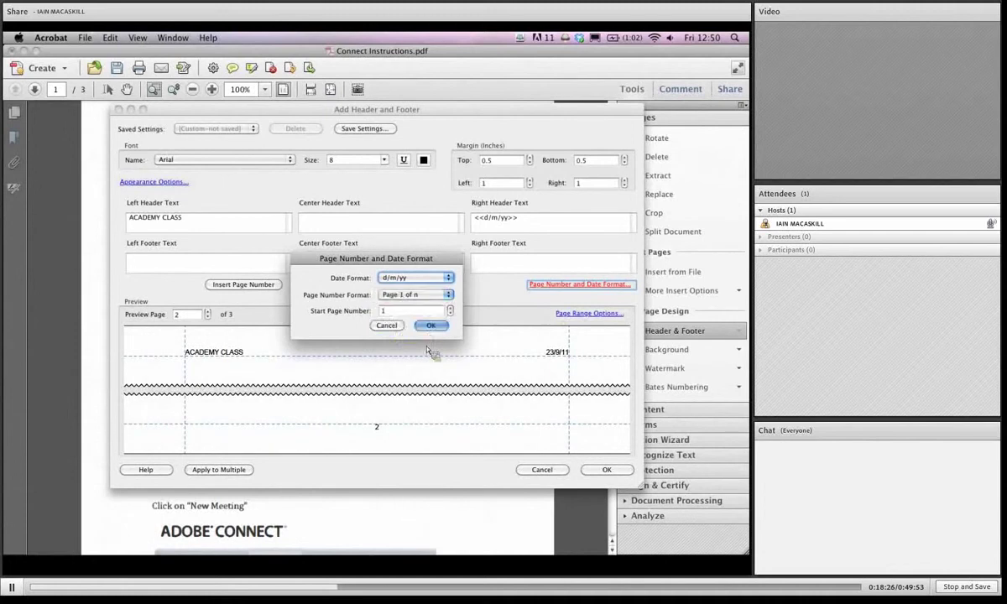
{"action": "left_click", "coordinate": [430, 327]}
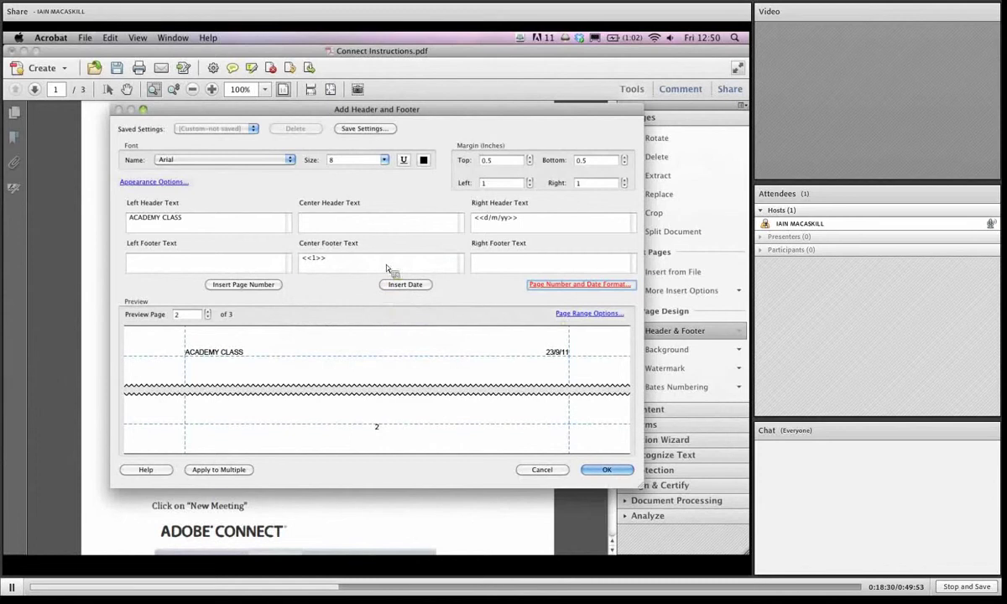
{"action": "left_click_drag", "start_coordinate": [362, 259], "coordinate": [108, 258]}
{"action": "key", "text": "BackSpace"}
{"action": "left_click", "coordinate": [237, 285]}
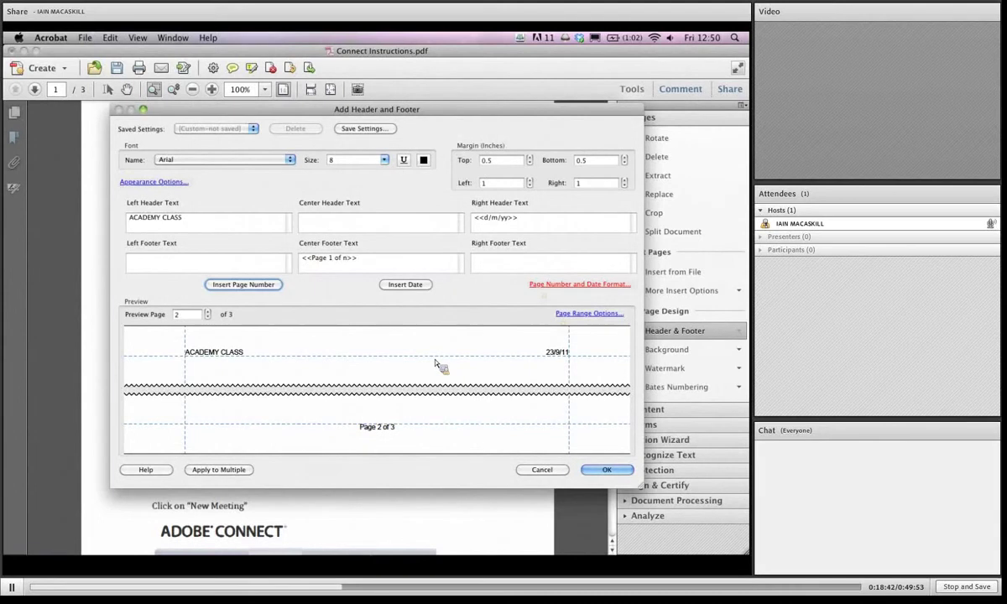
Step: Start saving the settings as a preset named 'My header/ and footer preset'
{"action": "left_click", "coordinate": [376, 131]}
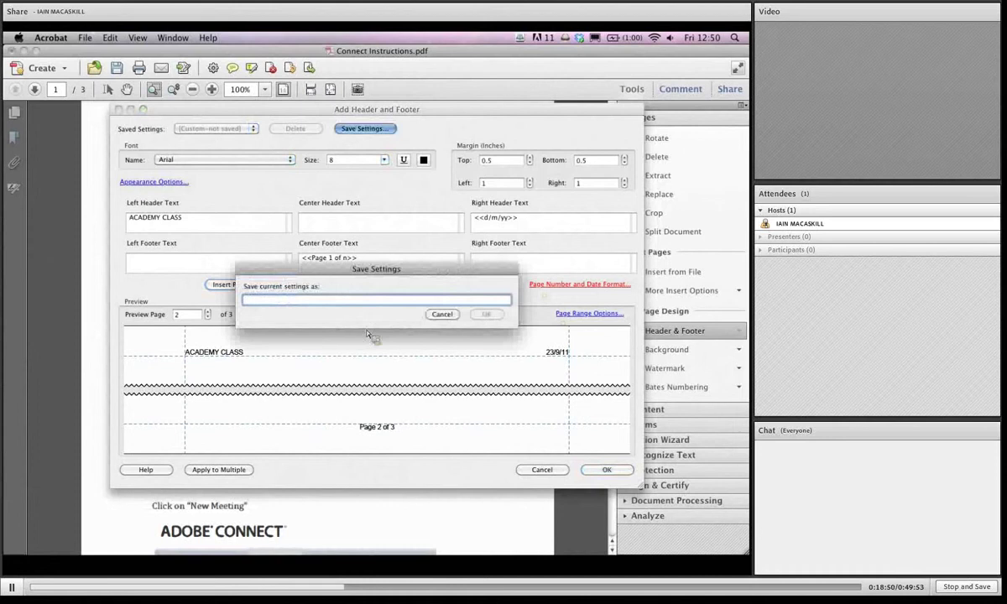
{"action": "type", "text": "My header/"}
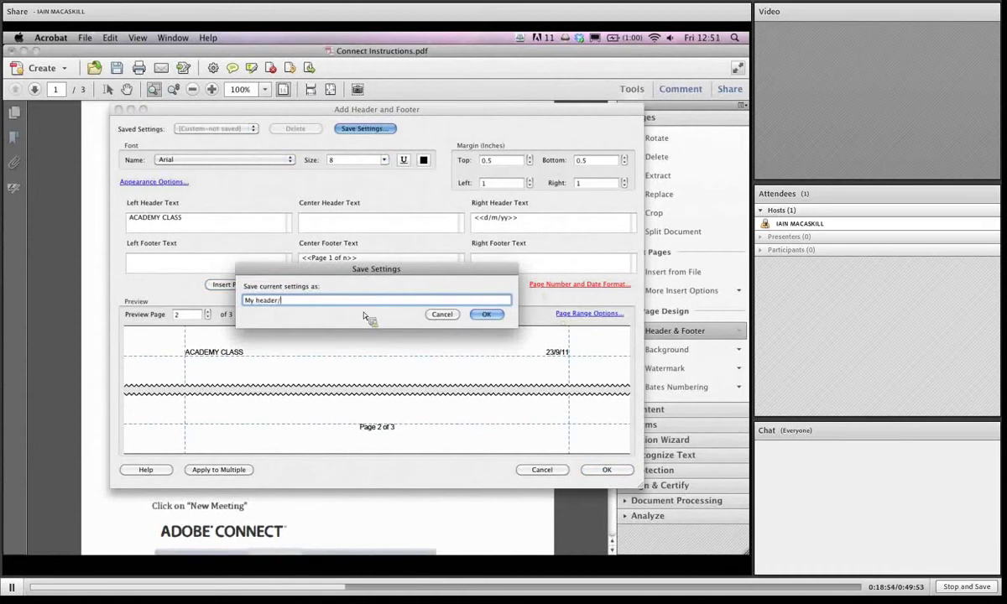
{"action": "type", "text": " and footer preset"}
Step: Save and select 'My header and footer preset', then apply it to multiple files
{"action": "key", "text": "Return"}
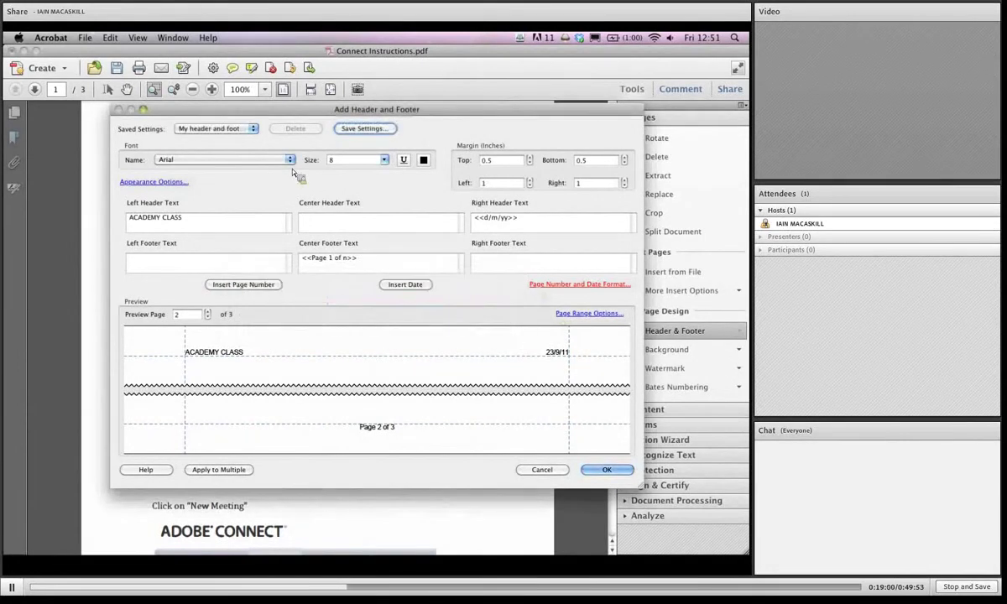
{"action": "left_click", "coordinate": [241, 129]}
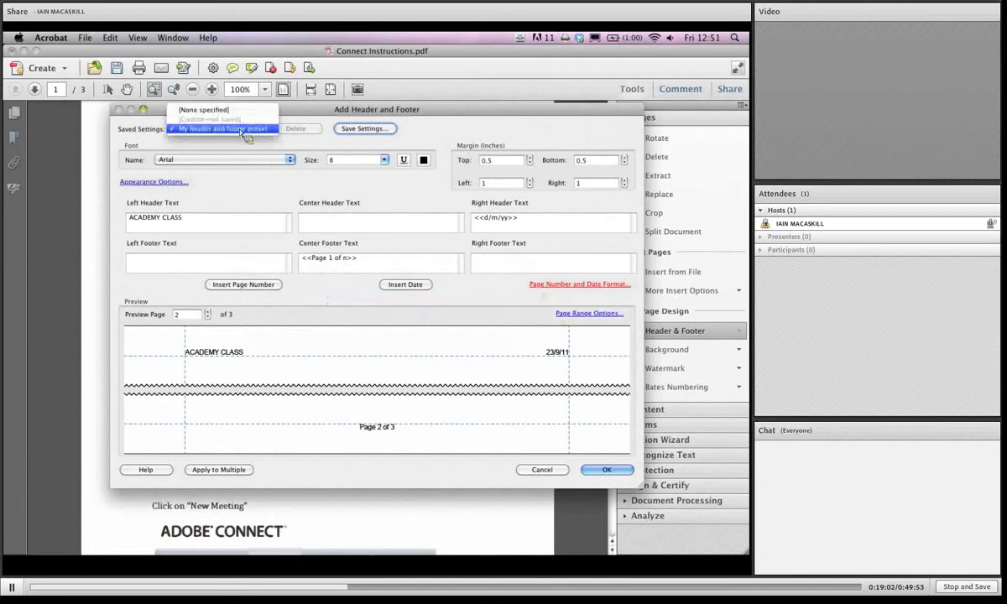
{"action": "left_click", "coordinate": [242, 131]}
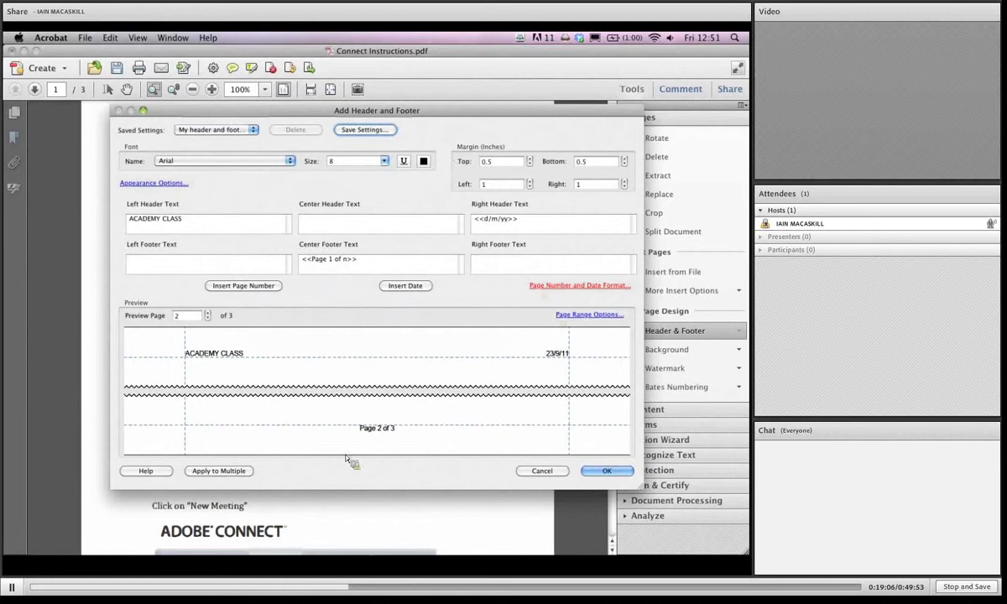
{"action": "left_click", "coordinate": [230, 471]}
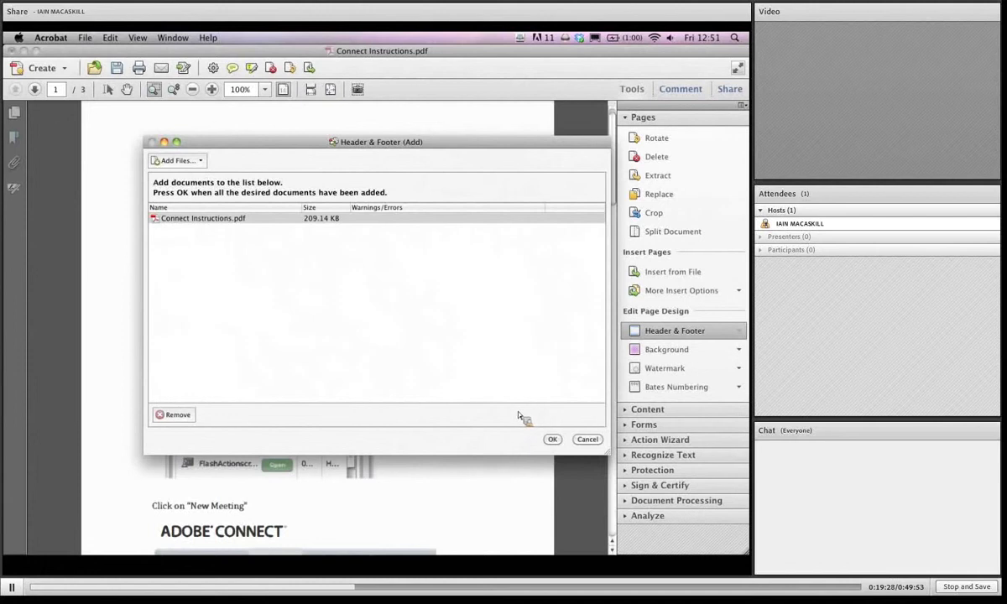
Step: Cancel the multi-file header and footer job and return to page 1 without a header
{"action": "left_click", "coordinate": [590, 441]}
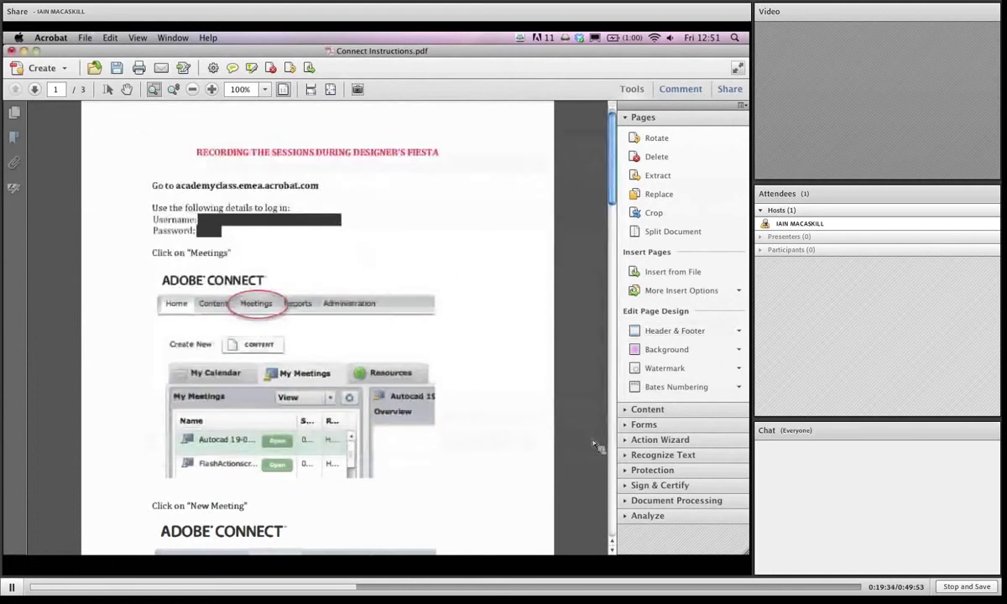
Step: Start a new header and footer from the 'My header and footer' preset and bring up Page Range Options
{"action": "left_click", "coordinate": [690, 333]}
{"action": "left_click", "coordinate": [690, 333]}
{"action": "left_click", "coordinate": [695, 336]}
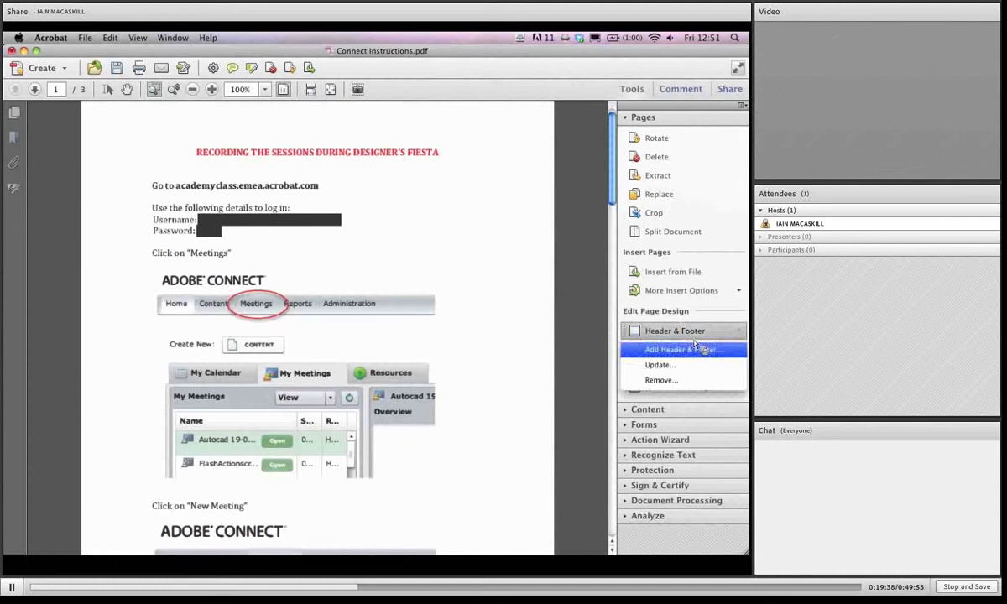
{"action": "left_click", "coordinate": [703, 351]}
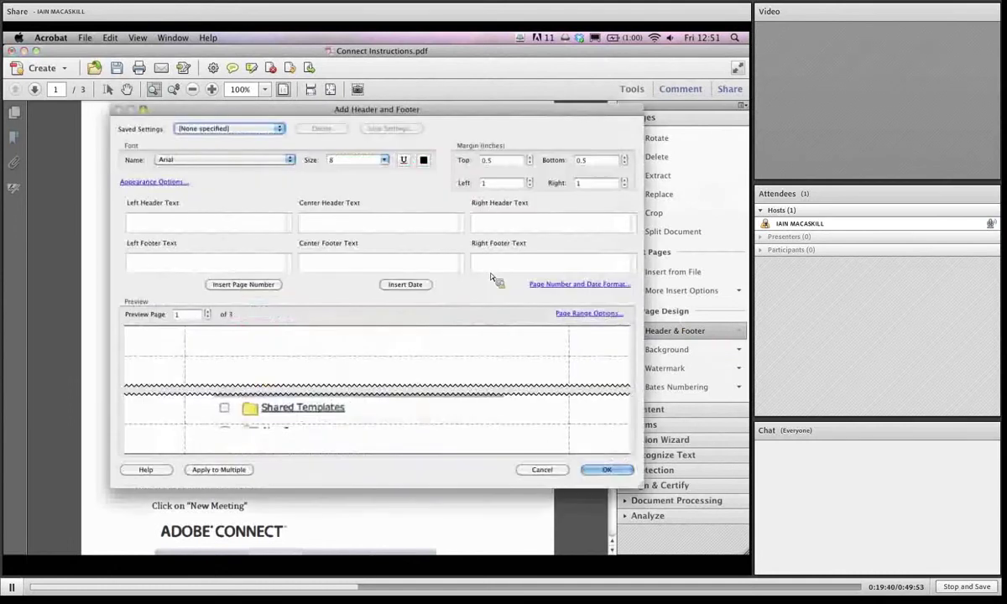
{"action": "left_click", "coordinate": [279, 128]}
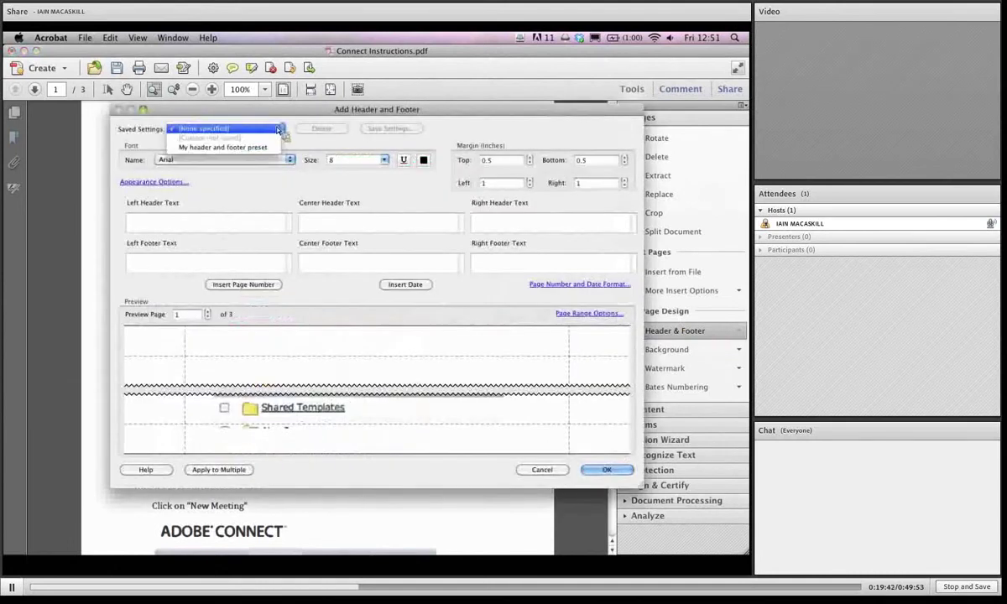
{"action": "left_click", "coordinate": [270, 149]}
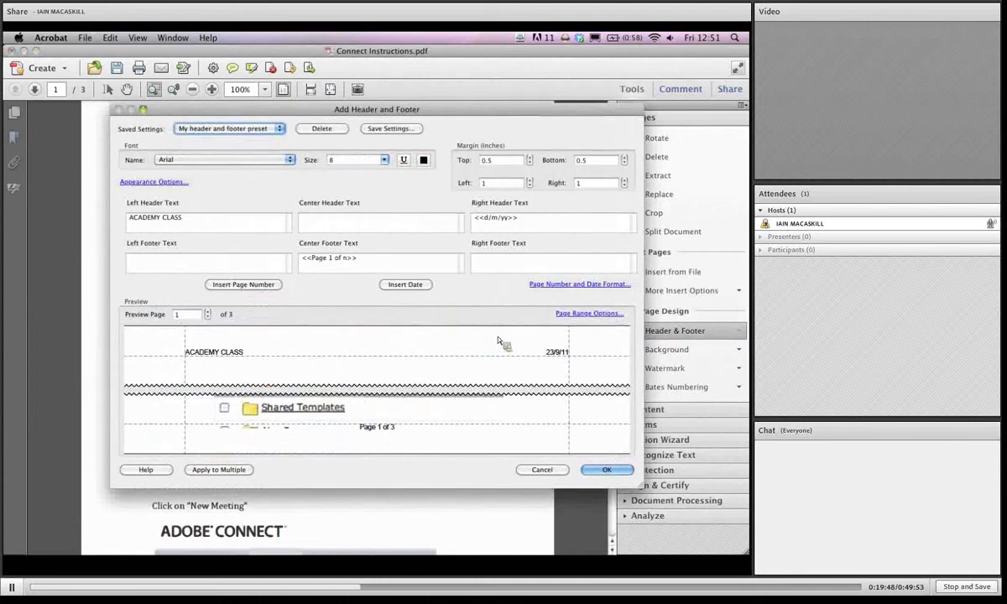
{"action": "left_click", "coordinate": [591, 314]}
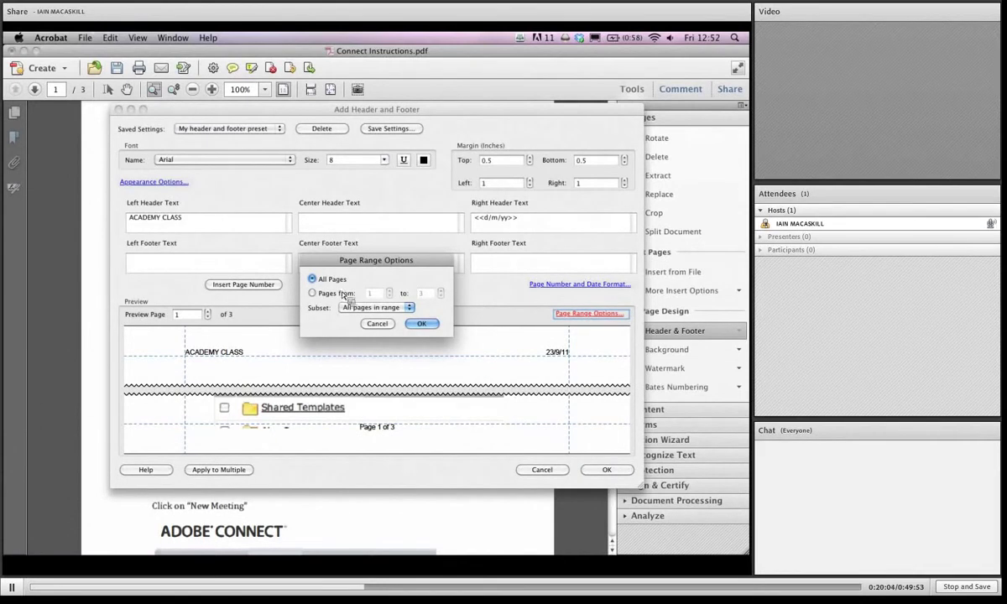
Step: Limit the preset header and footer to pages 1 to 3, all pages in range, and apply it
{"action": "left_click", "coordinate": [313, 293]}
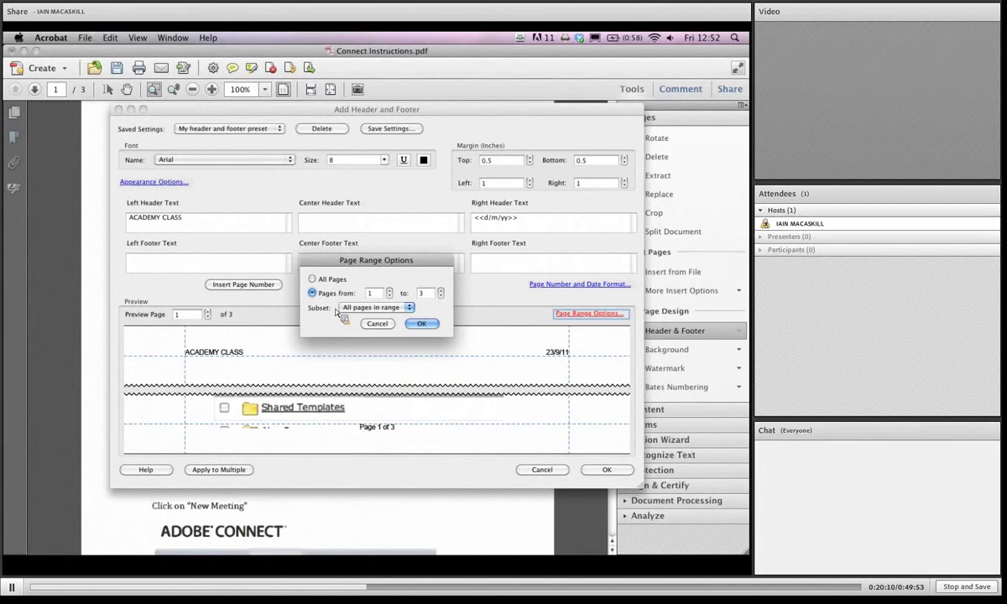
{"action": "left_click", "coordinate": [350, 308]}
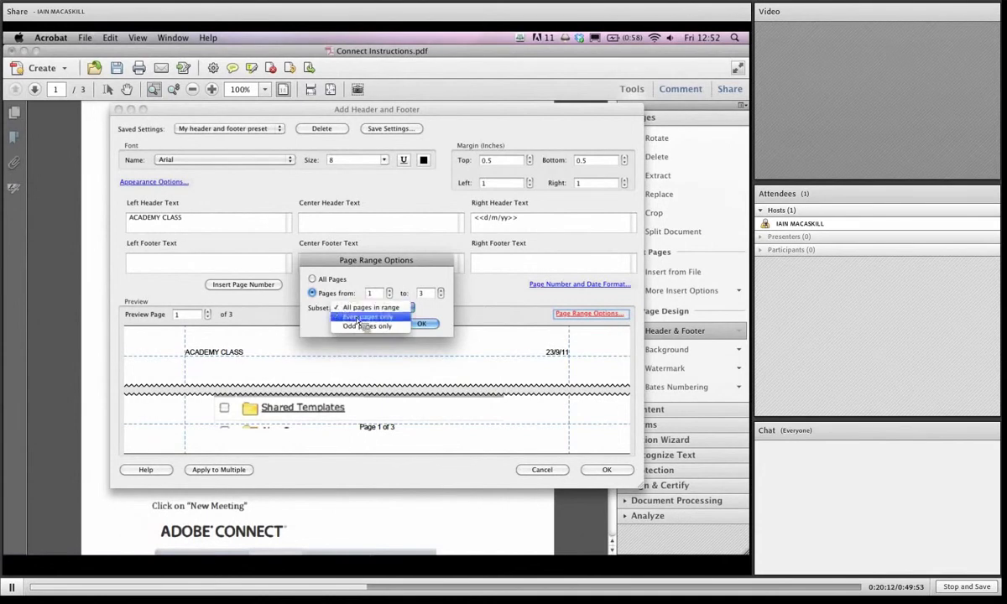
{"action": "left_click", "coordinate": [376, 293]}
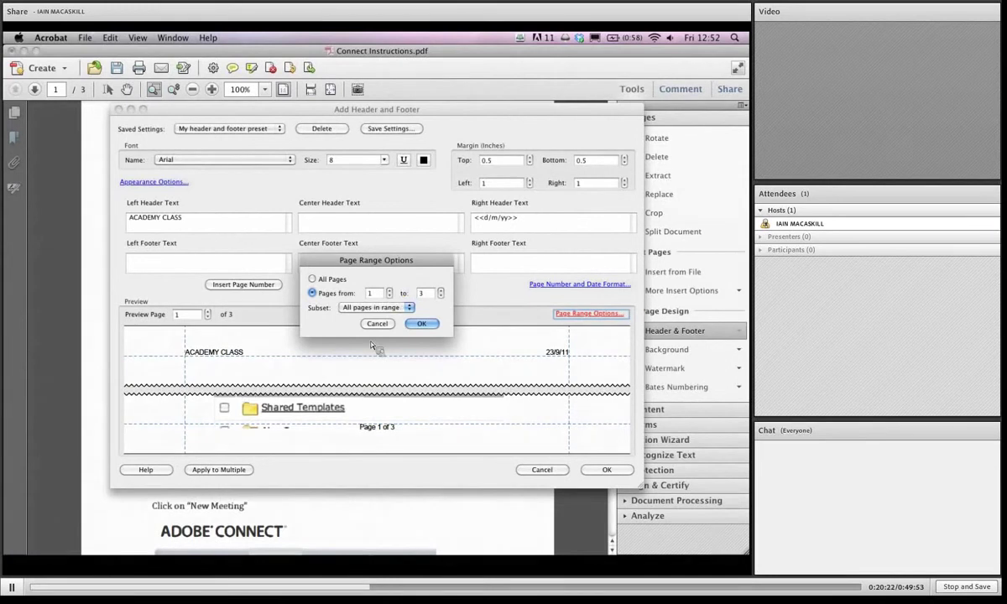
{"action": "left_click", "coordinate": [421, 323]}
{"action": "left_click", "coordinate": [606, 470]}
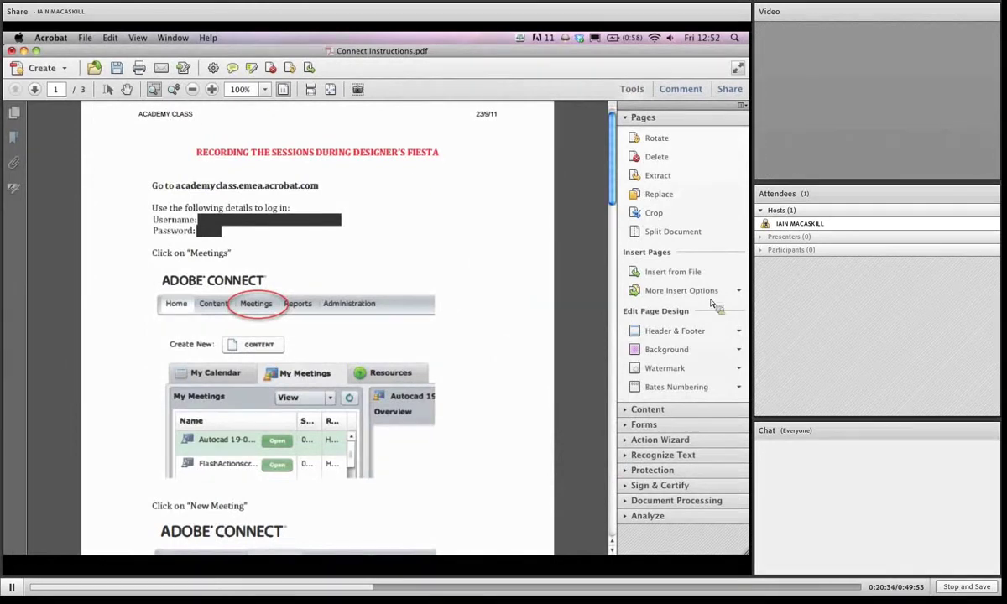
{"action": "left_click", "coordinate": [710, 331]}
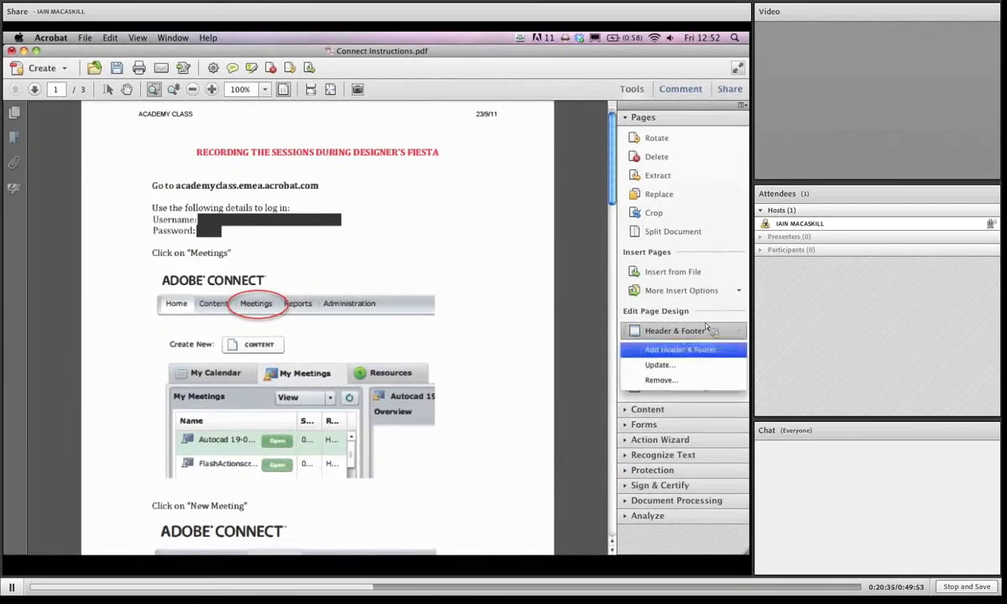
{"action": "left_click", "coordinate": [694, 370]}
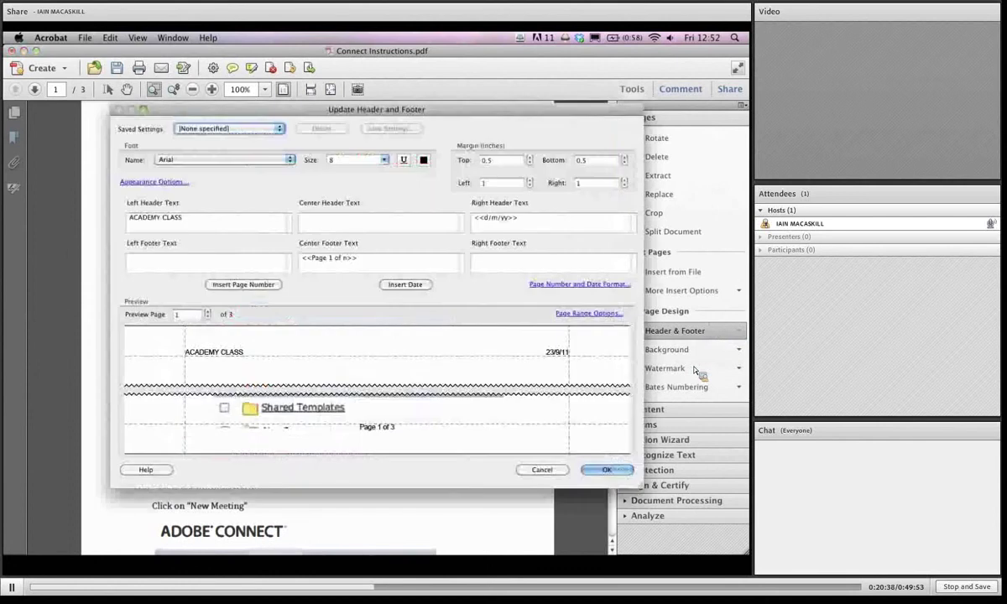
{"action": "left_click", "coordinate": [183, 223]}
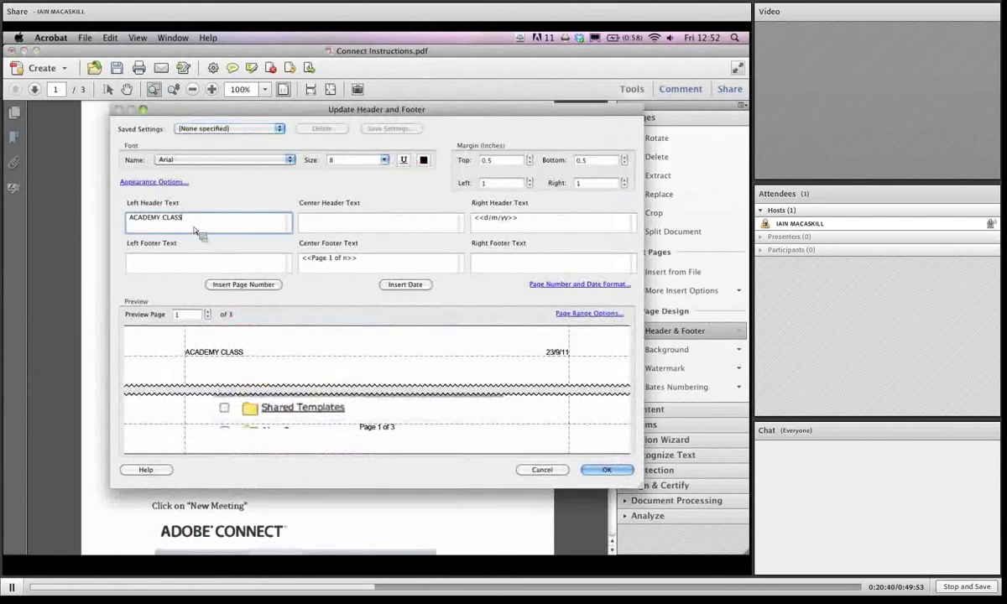
{"action": "type", "text": "2011"}
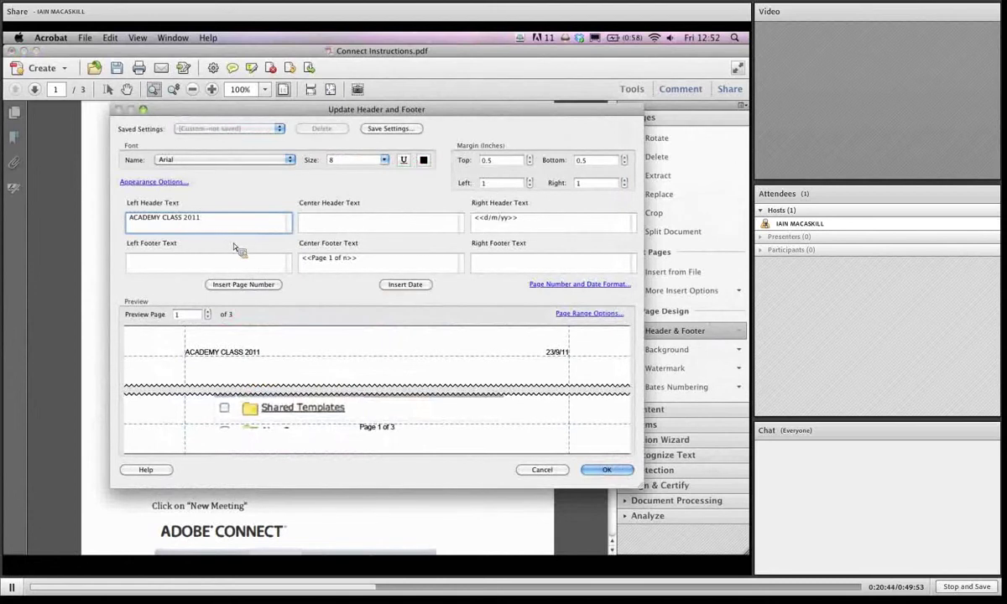
{"action": "left_click", "coordinate": [605, 472]}
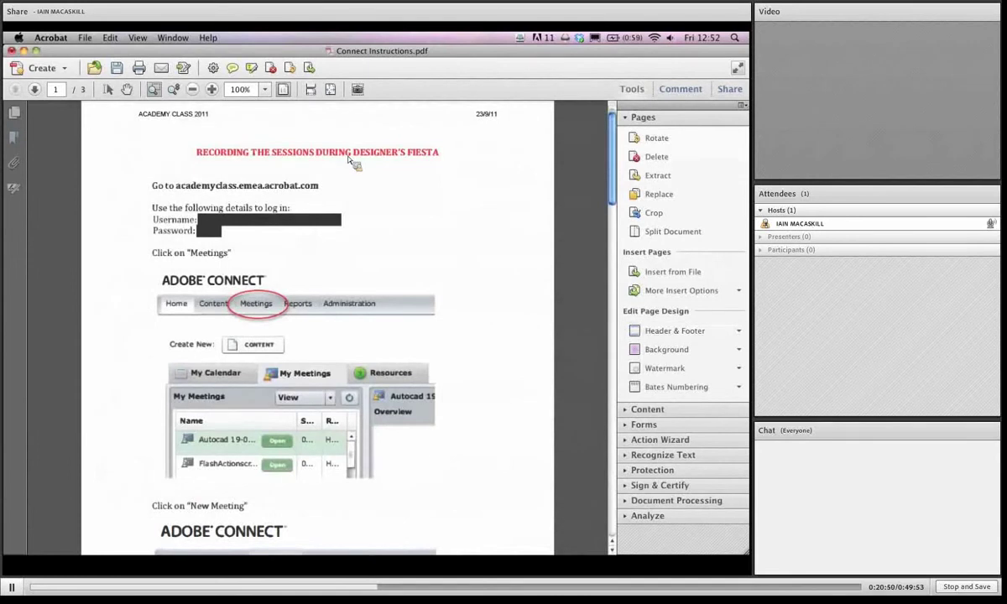
Step: Remove the ACADEMY CLASS header and date from the document, confirming the removal
{"action": "left_click", "coordinate": [680, 332]}
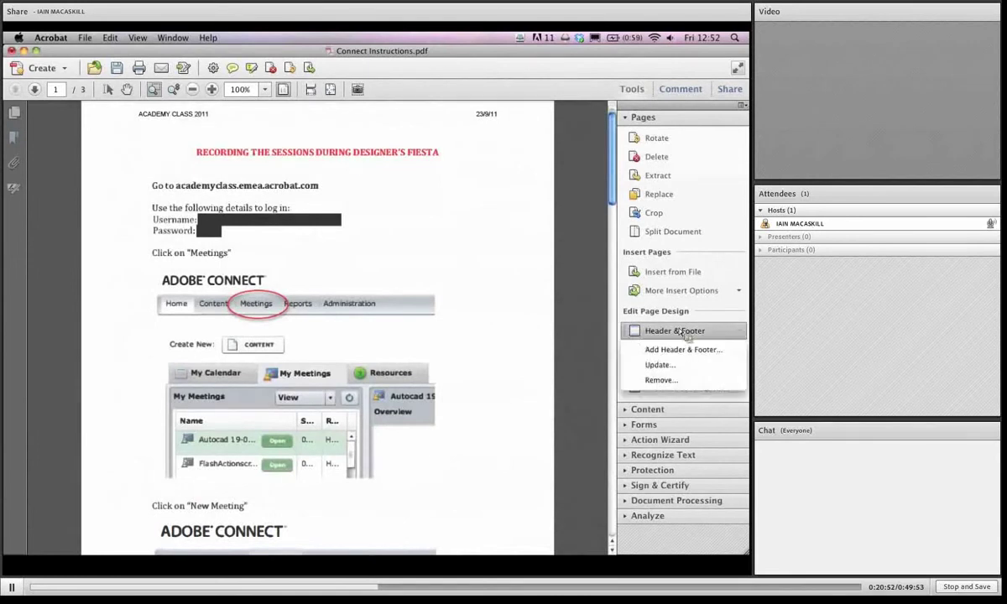
{"action": "left_click", "coordinate": [725, 386]}
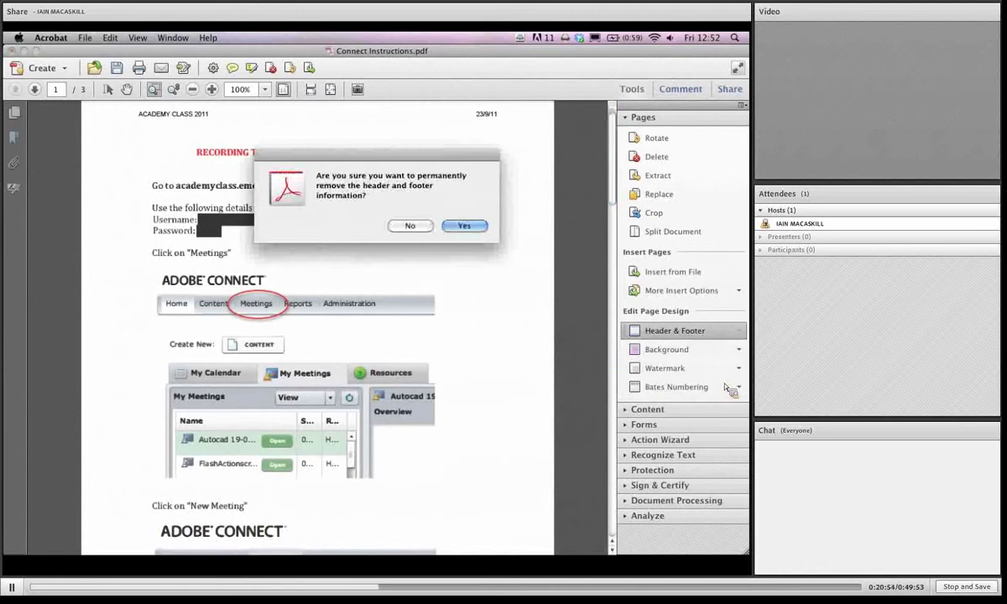
{"action": "key", "text": "Return"}
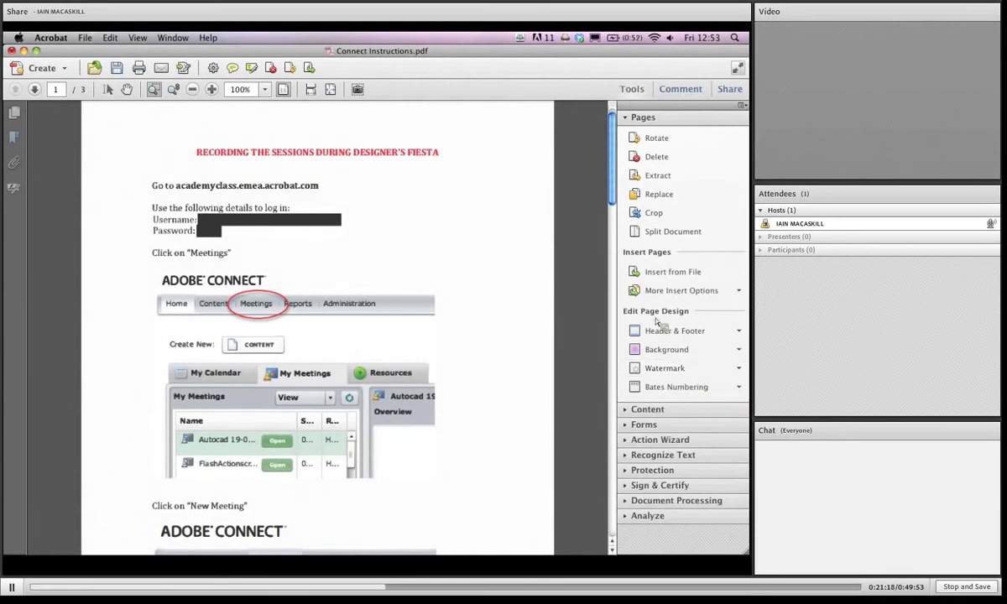
Step: Begin a new text watermark reading DRAFT
{"action": "left_click", "coordinate": [705, 373]}
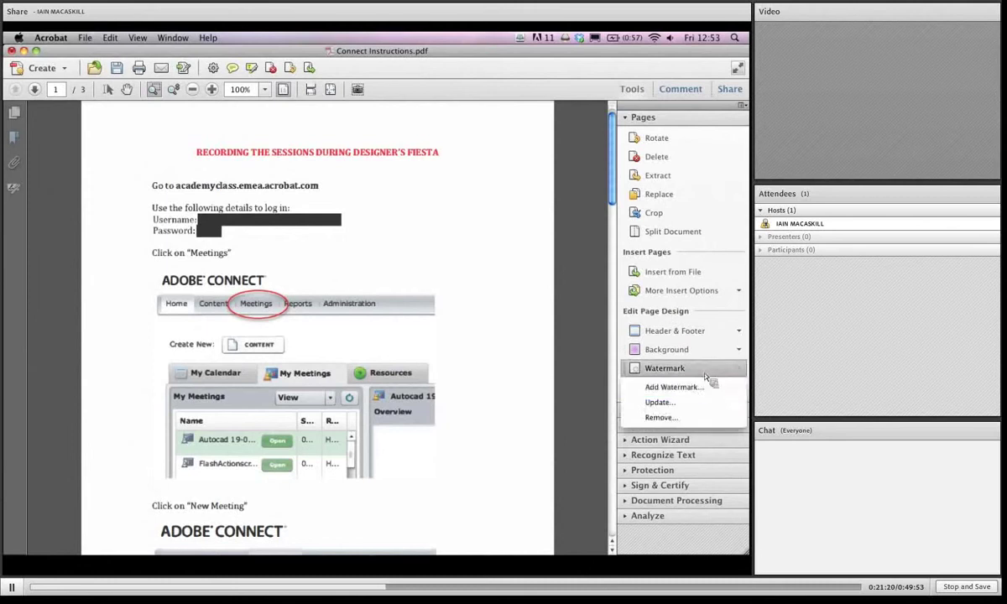
{"action": "left_click", "coordinate": [703, 387]}
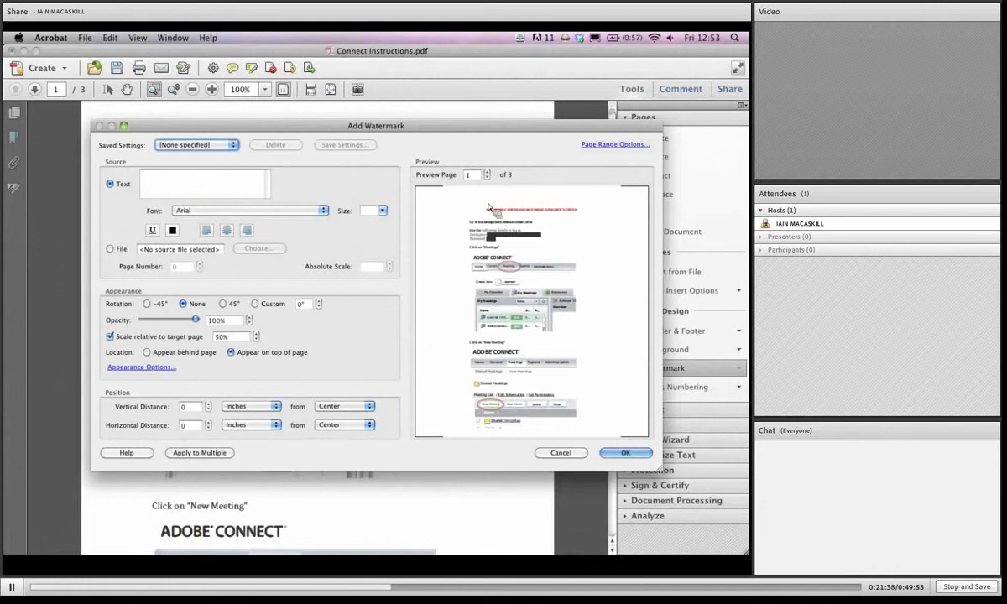
{"action": "left_click", "coordinate": [187, 189]}
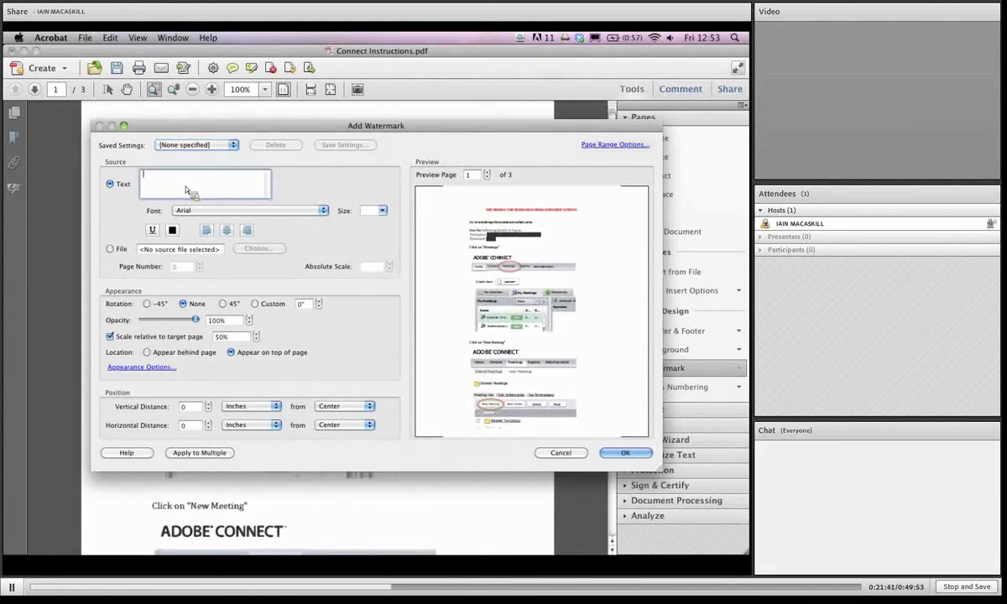
{"action": "type", "text": "DR"}
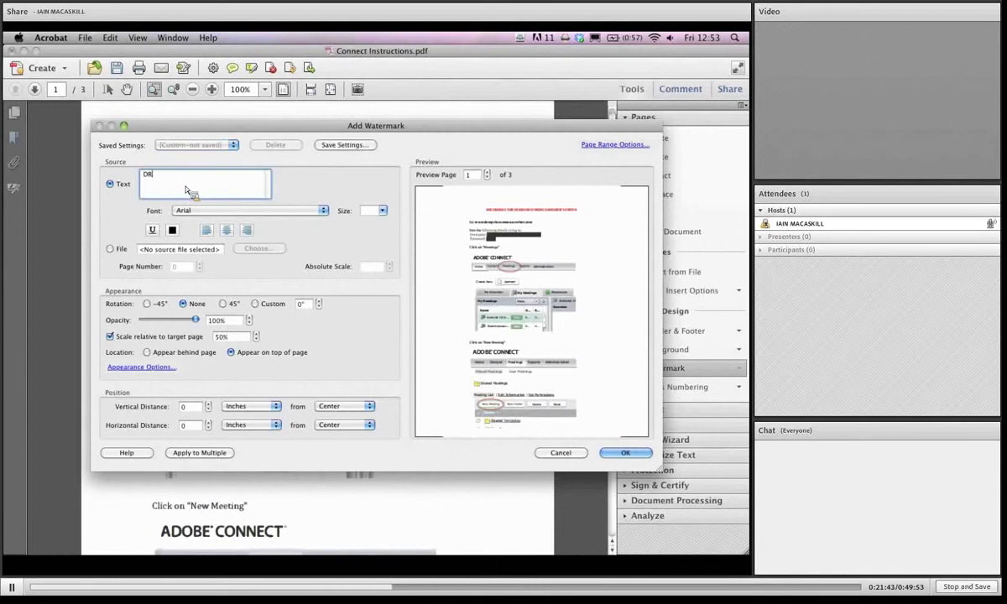
{"action": "type", "text": "AFT"}
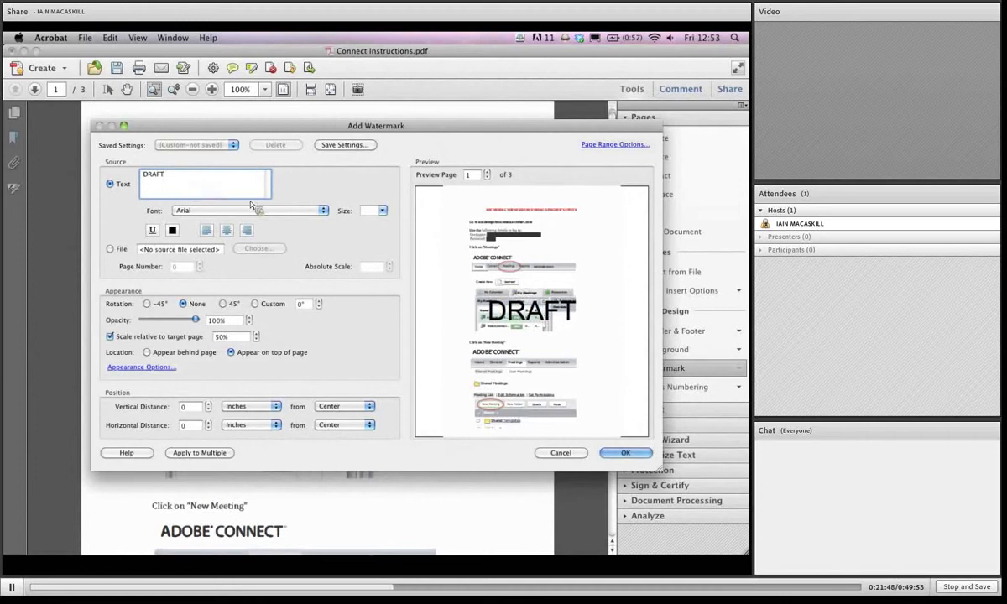
Step: Set the DRAFT watermark font to Arial Bold at size 72
{"action": "left_click", "coordinate": [286, 210]}
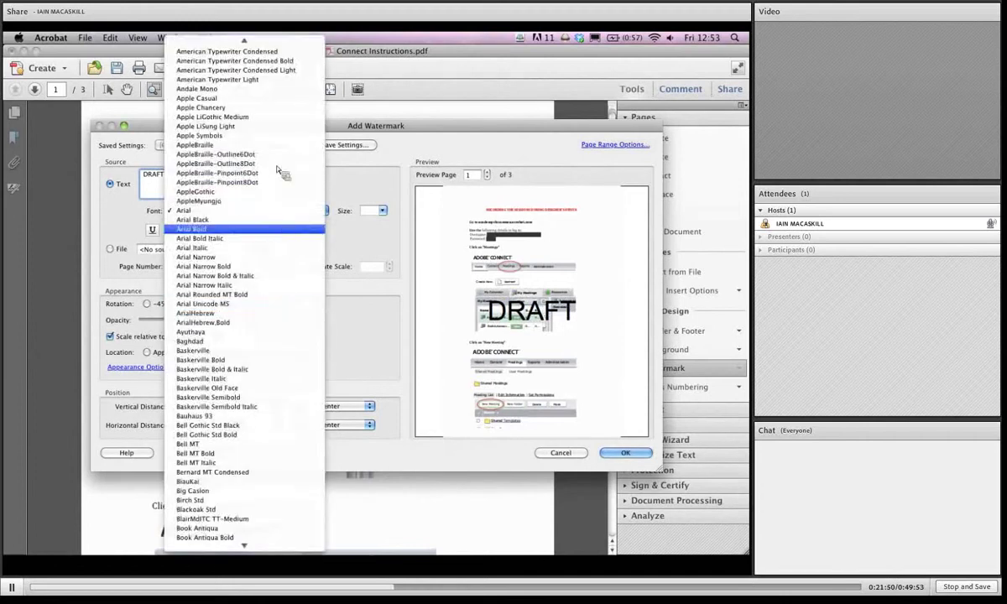
{"action": "left_click", "coordinate": [280, 229]}
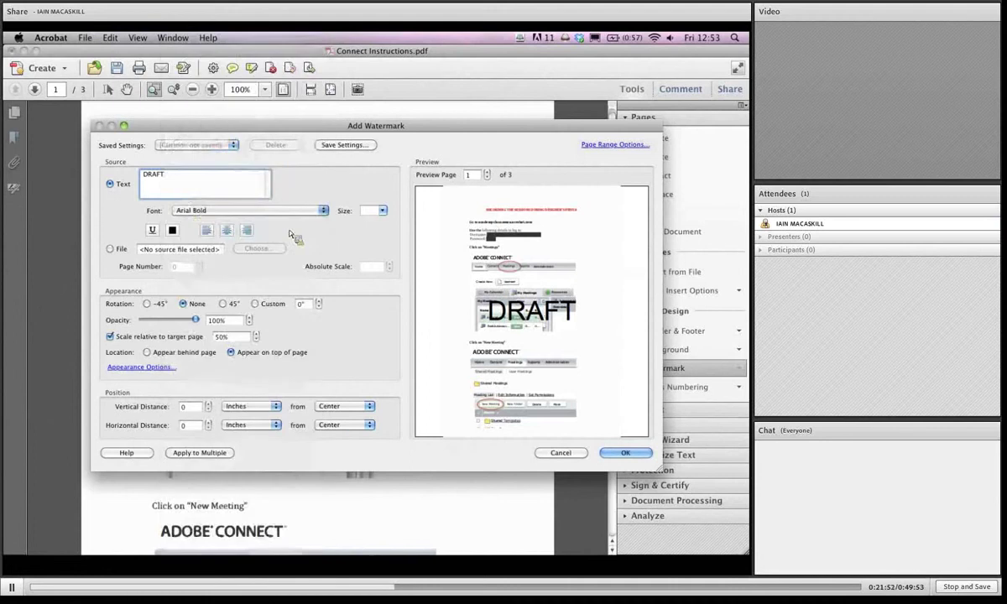
{"action": "left_click", "coordinate": [382, 210]}
{"action": "scroll", "coordinate": [380, 246], "scroll_direction": "down", "scroll_amount": 5}
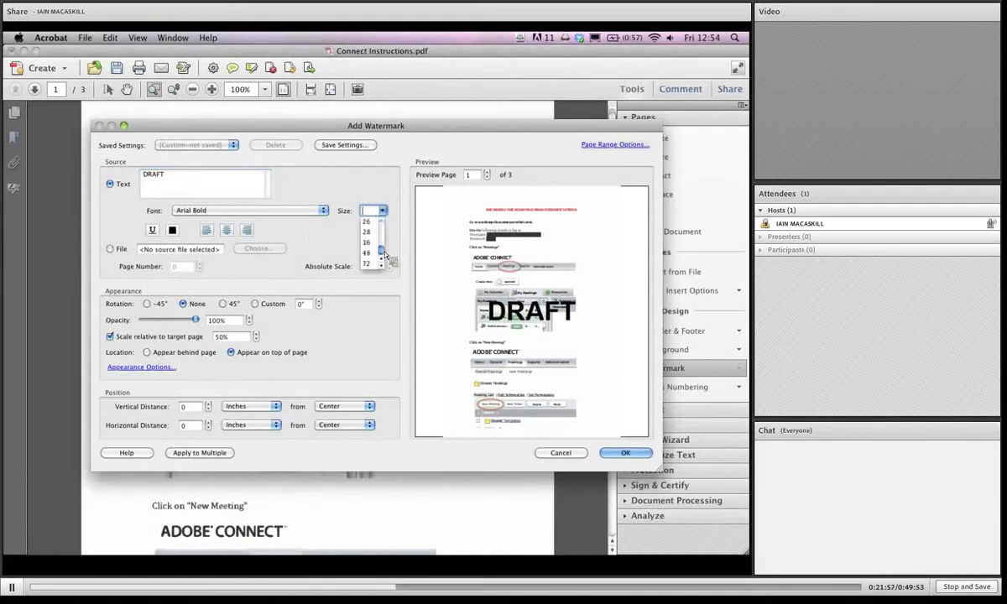
{"action": "left_click", "coordinate": [374, 264]}
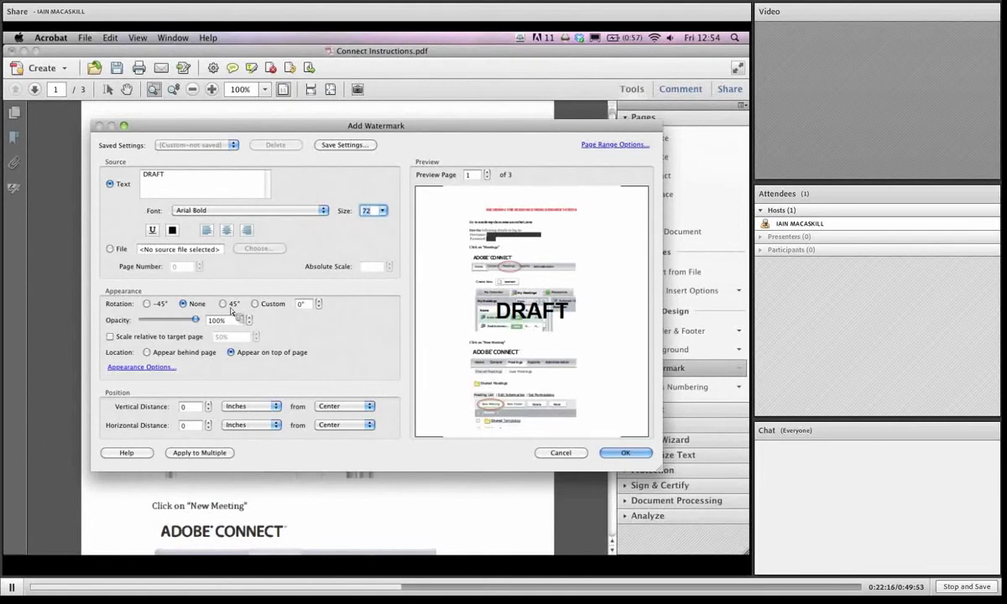
Step: Rotate the DRAFT watermark to a custom 50° and enable Scale relative to target page
{"action": "left_click", "coordinate": [148, 304]}
{"action": "left_click", "coordinate": [222, 303]}
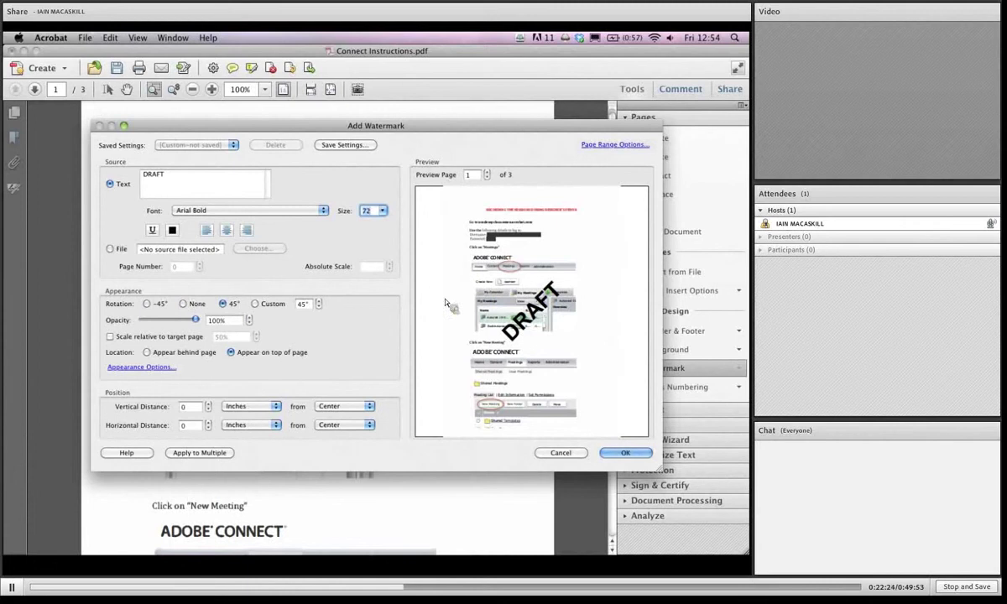
{"action": "left_click", "coordinate": [310, 304]}
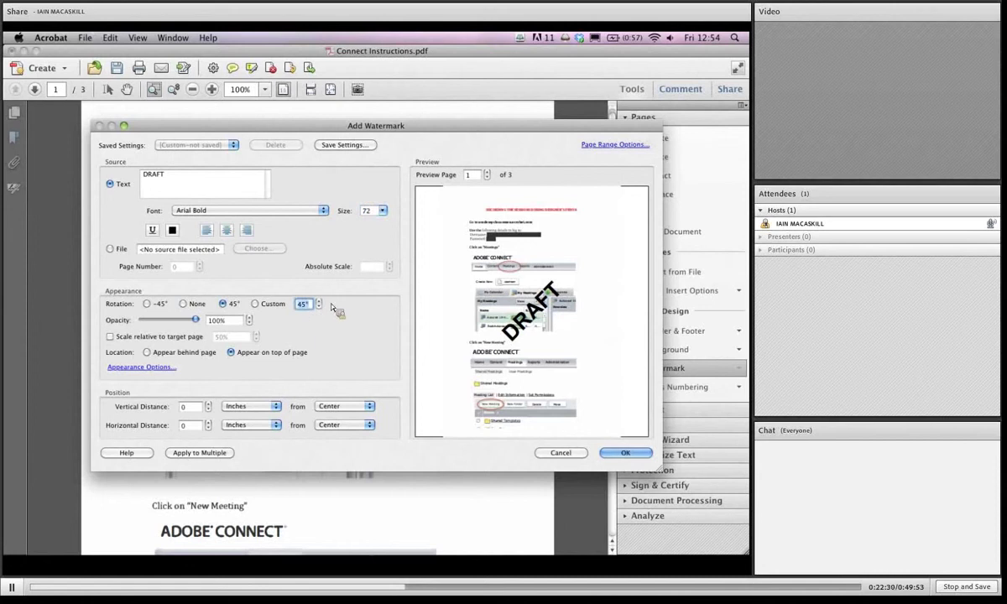
{"action": "left_click", "coordinate": [319, 301]}
{"action": "left_click", "coordinate": [319, 301]}
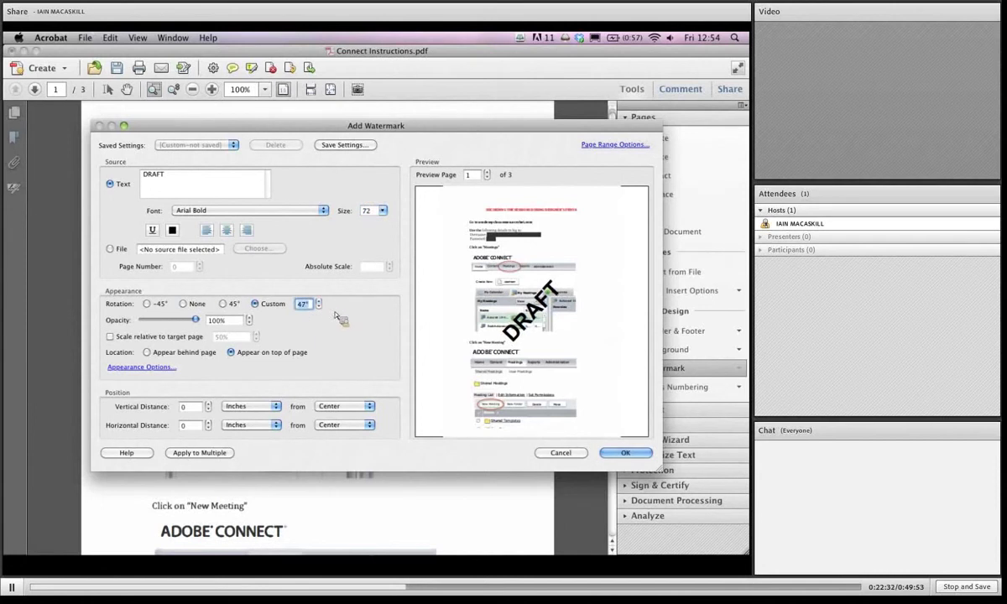
{"action": "left_click", "coordinate": [319, 304]}
{"action": "left_click", "coordinate": [319, 301]}
{"action": "left_click", "coordinate": [319, 301]}
{"action": "left_click", "coordinate": [319, 301]}
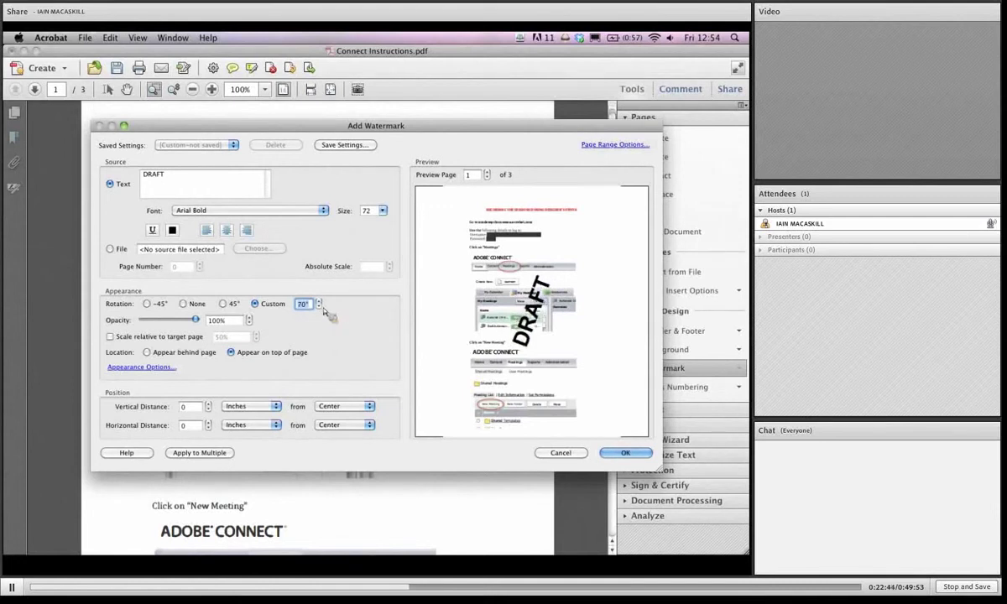
{"action": "left_click", "coordinate": [319, 301]}
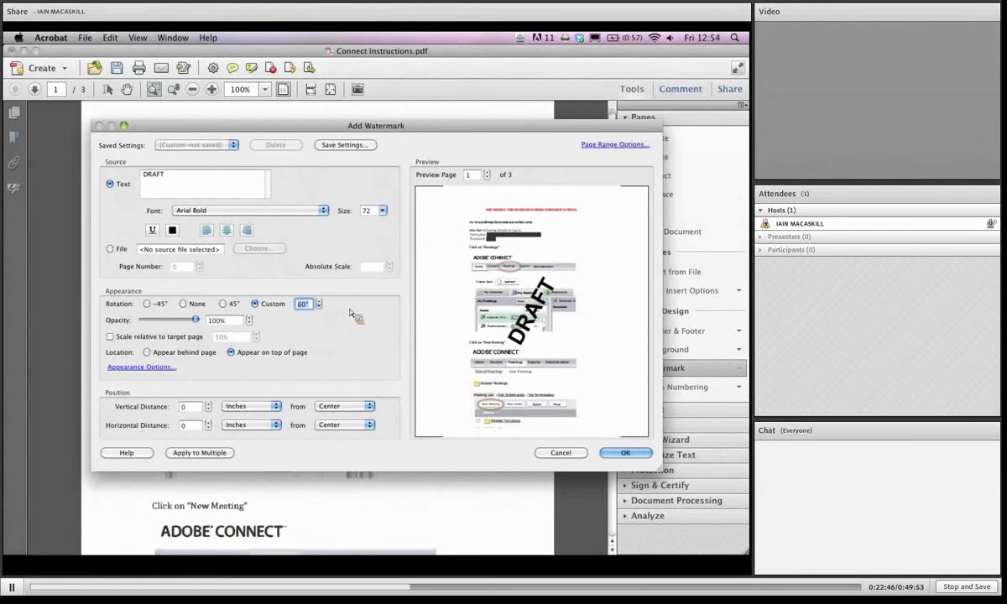
{"action": "left_click", "coordinate": [320, 306]}
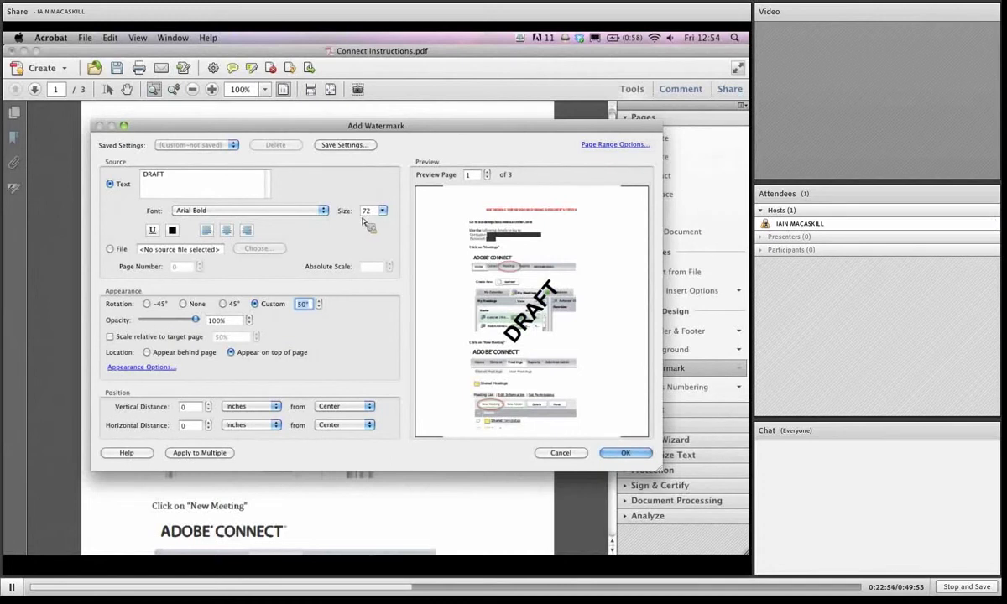
{"action": "left_click", "coordinate": [110, 336]}
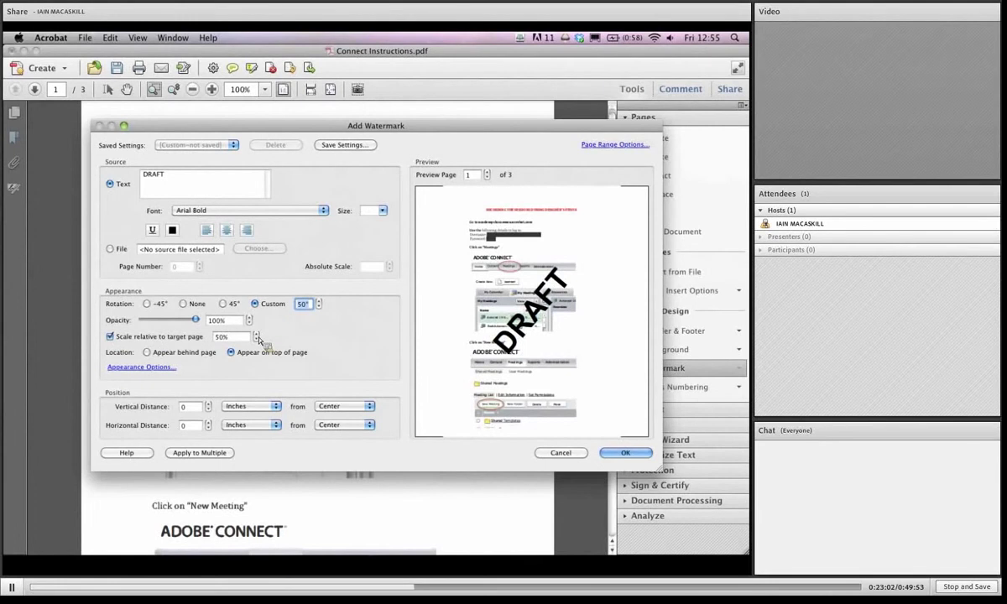
Step: Scale the DRAFT watermark to 70% of the page and lower its opacity to 28%
{"action": "left_click", "coordinate": [257, 334]}
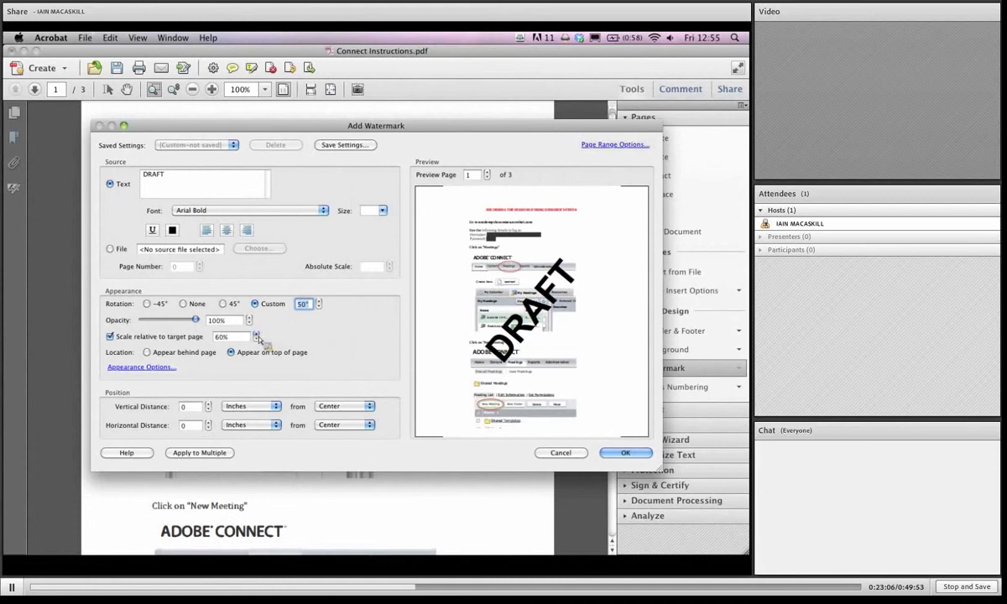
{"action": "left_click", "coordinate": [257, 334]}
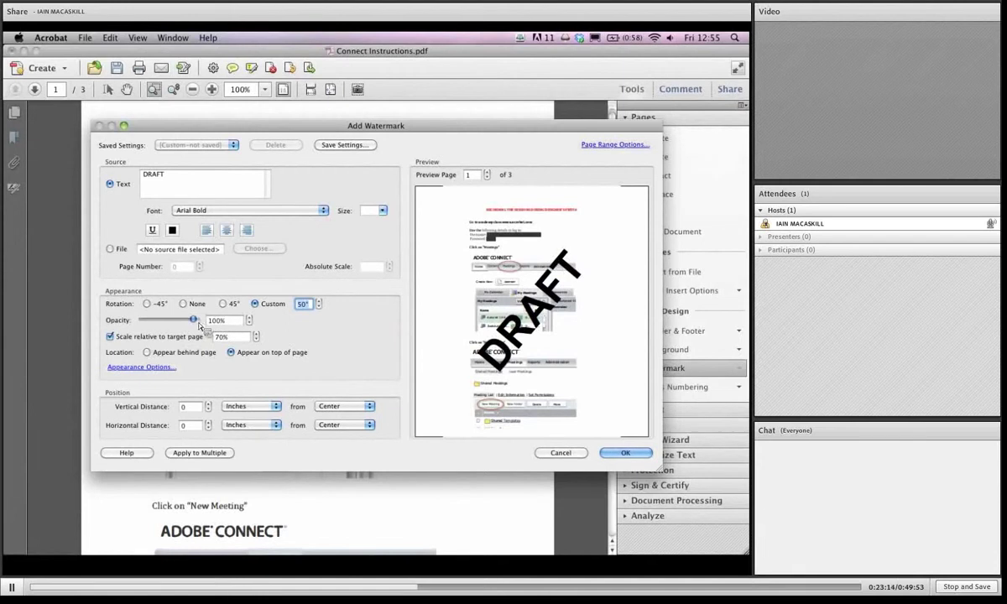
{"action": "left_click_drag", "start_coordinate": [199, 325], "coordinate": [158, 324]}
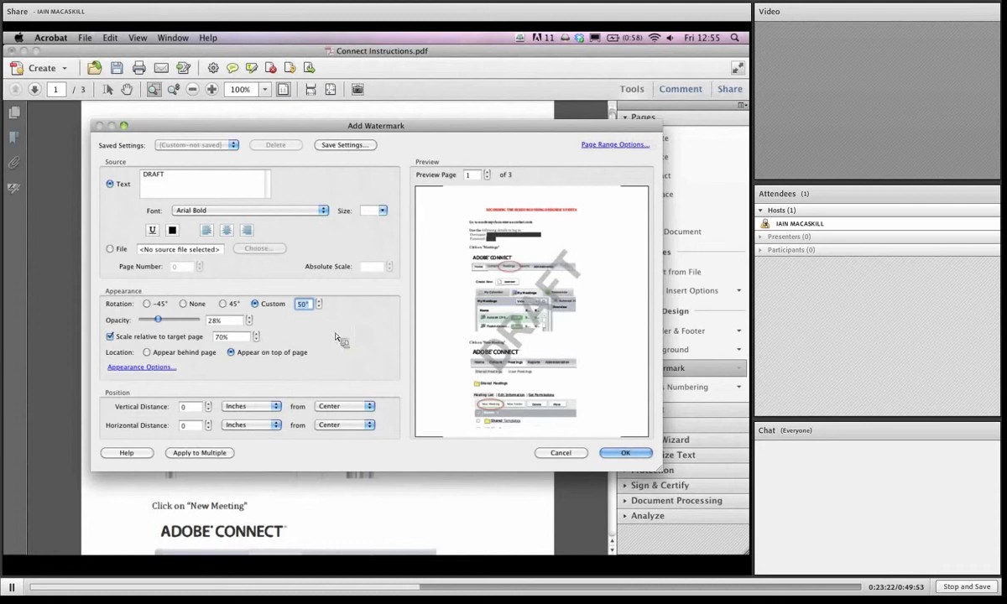
Step: Review the watermark page range without changes, then bring up the watermark Appearance Options
{"action": "left_click", "coordinate": [625, 145]}
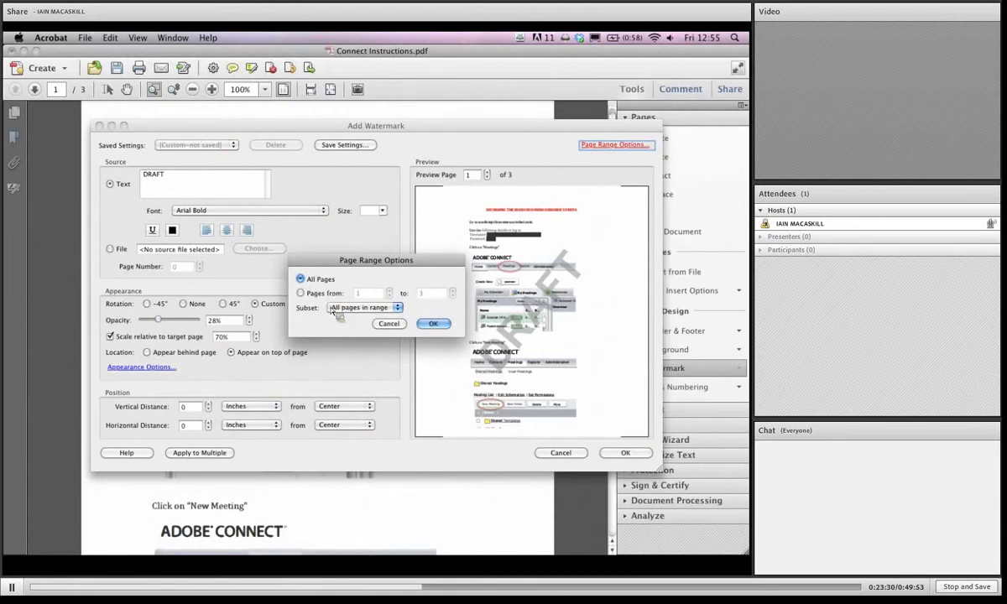
{"action": "left_click", "coordinate": [388, 323]}
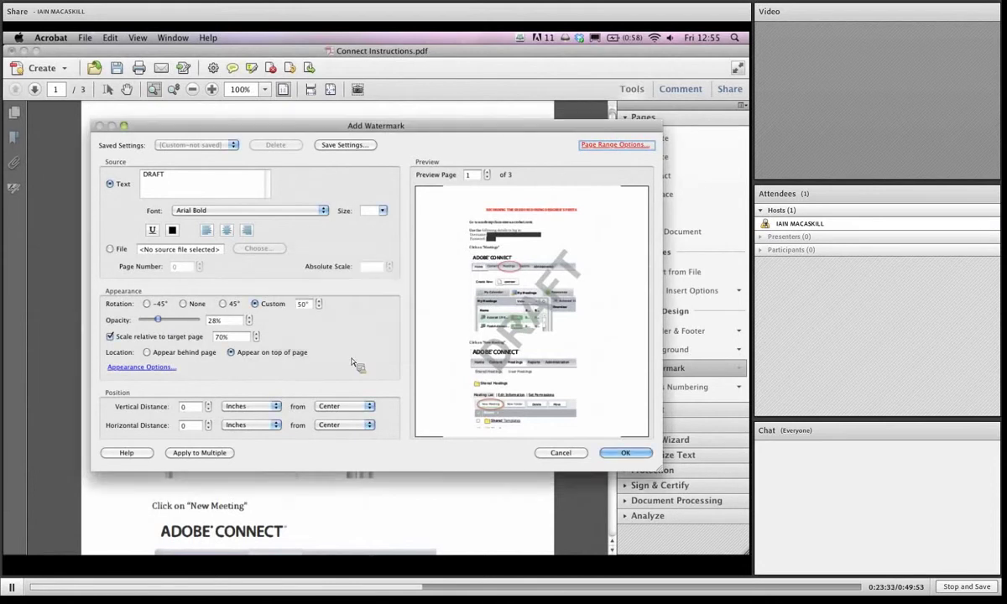
{"action": "left_click", "coordinate": [122, 368]}
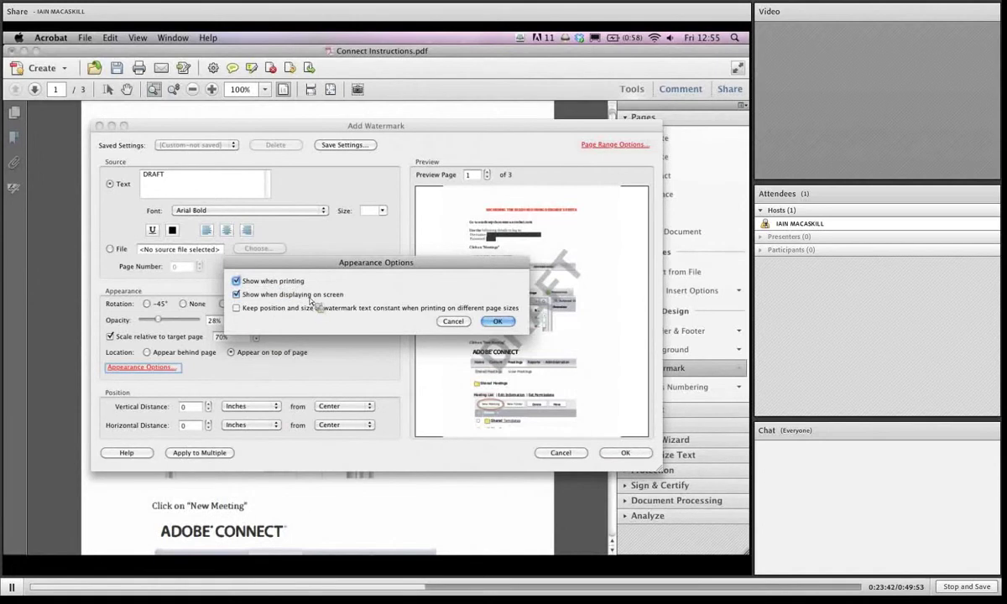
Step: Toggle the print and on-screen visibility checkboxes, then close Appearance Options without saving
{"action": "left_click", "coordinate": [279, 295]}
{"action": "left_click", "coordinate": [277, 281]}
{"action": "left_click", "coordinate": [299, 297]}
{"action": "left_click", "coordinate": [453, 321]}
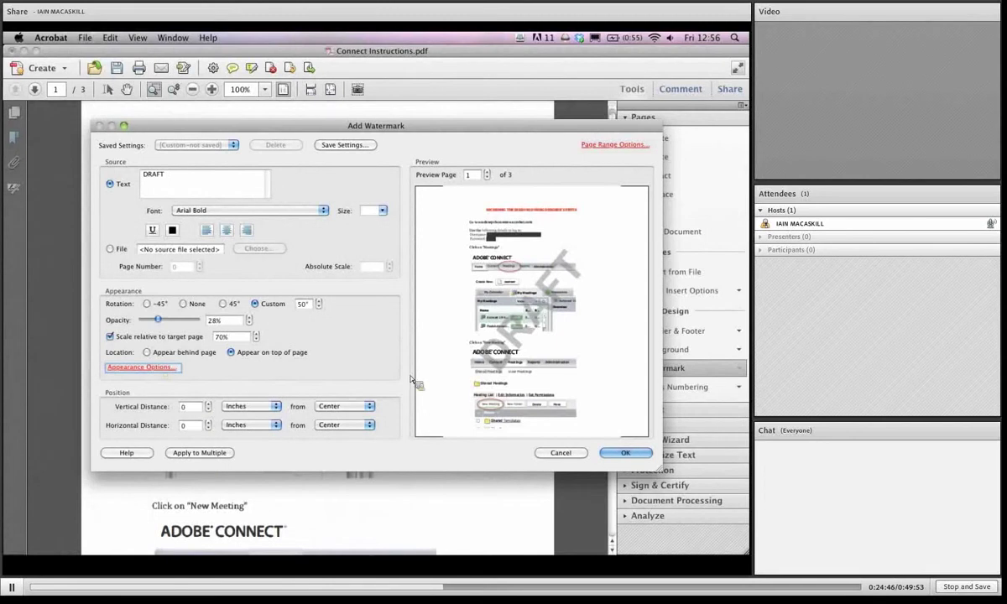
Step: Apply the Arial Bold DRAFT watermark at 50° and 28% opacity, leaving the page range unchanged
{"action": "left_click", "coordinate": [616, 144]}
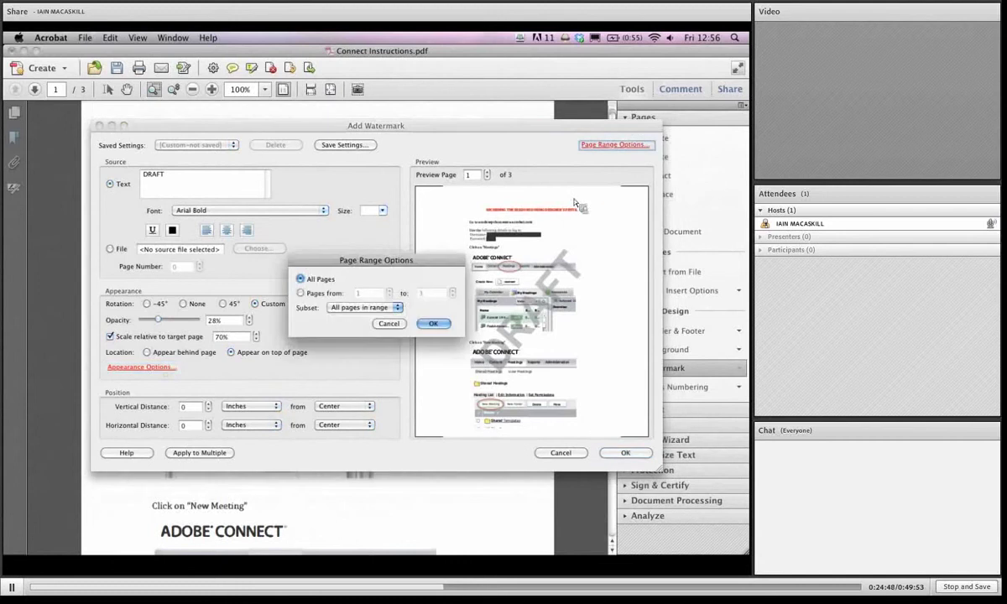
{"action": "left_click", "coordinate": [386, 323]}
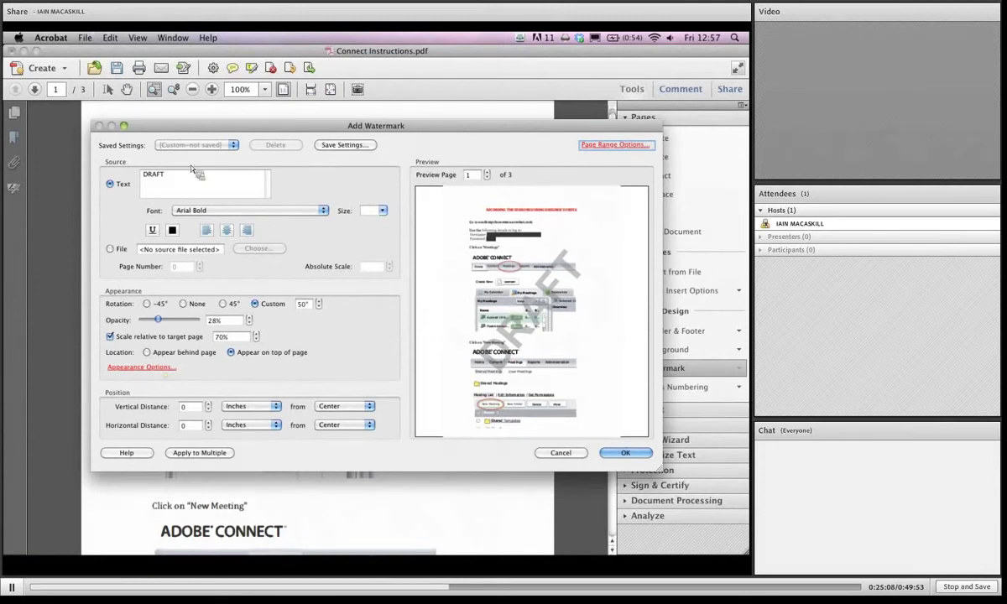
{"action": "left_click", "coordinate": [625, 453]}
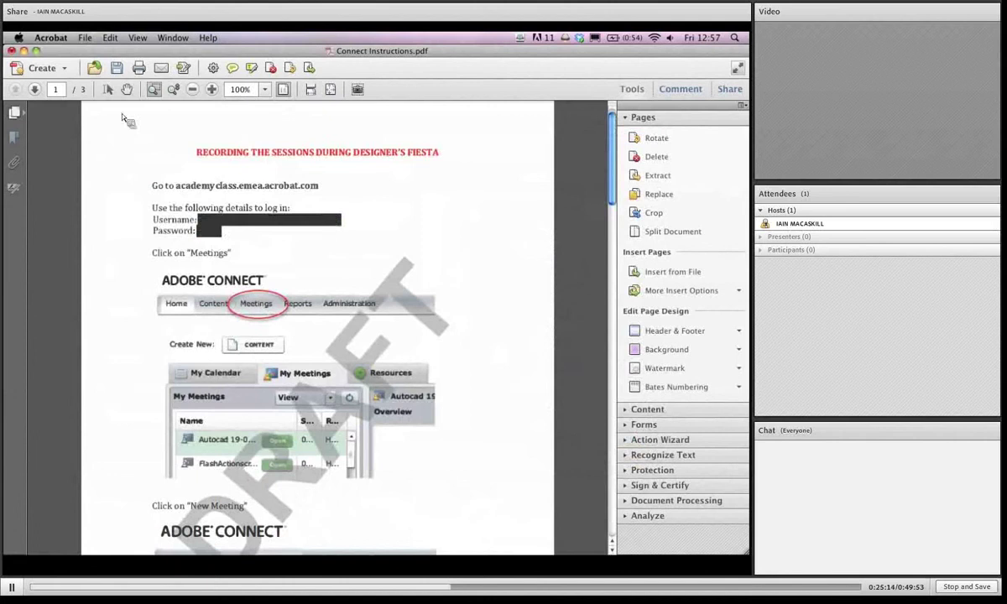
Step: Show the page thumbnails and check pages 1–3 for the DRAFT watermark, ending on page 2
{"action": "left_click", "coordinate": [15, 137]}
{"action": "left_click", "coordinate": [107, 256]}
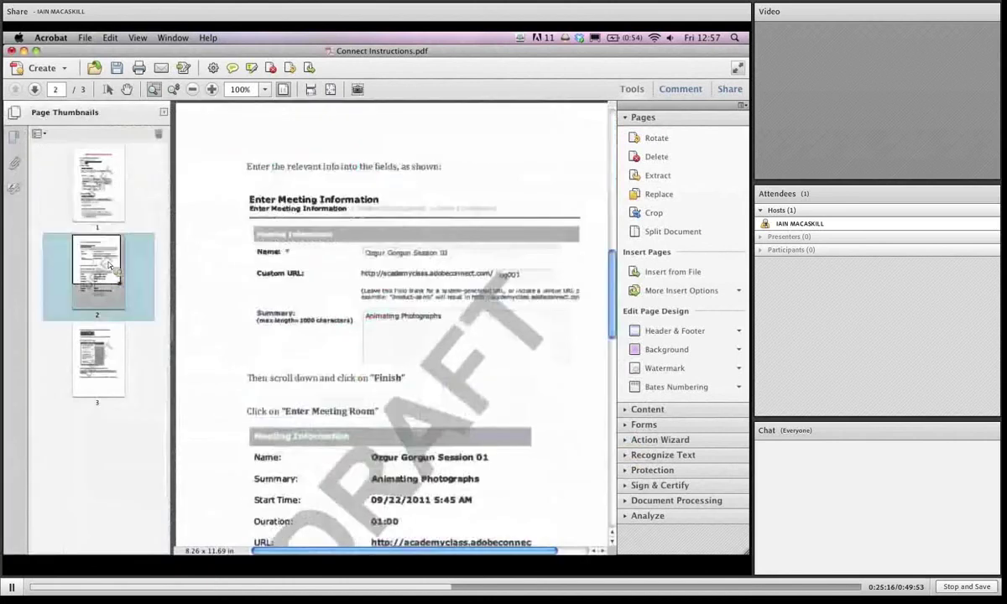
{"action": "left_click", "coordinate": [105, 361]}
{"action": "left_click", "coordinate": [110, 200]}
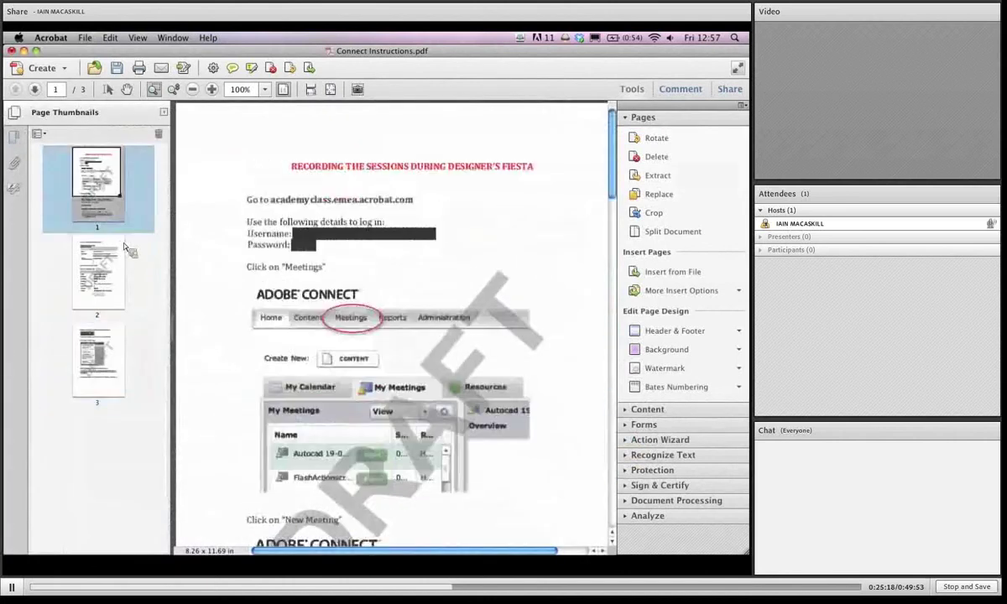
{"action": "left_click", "coordinate": [128, 308]}
{"action": "left_click", "coordinate": [105, 361]}
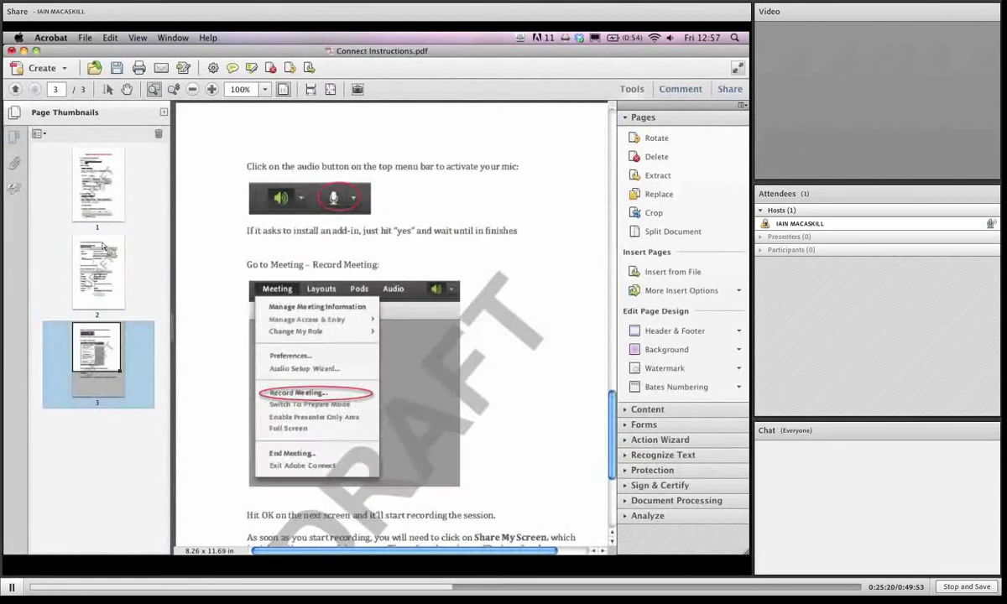
{"action": "left_click", "coordinate": [110, 251]}
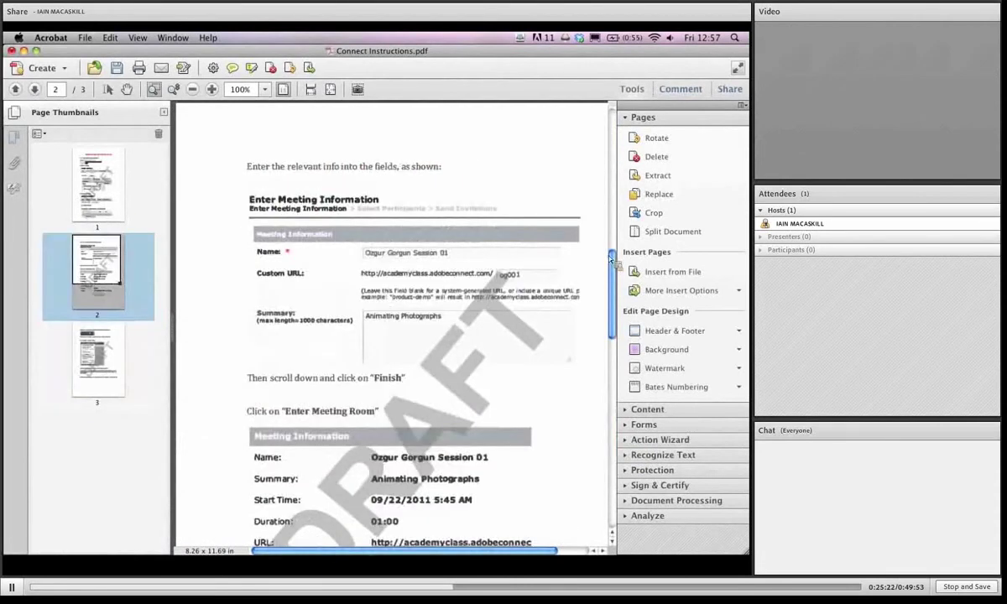
Step: Zoom page 2 to 125%, back to 100%, fit to width, then move the window down to reveal Finder
{"action": "key", "text": "super+equal"}
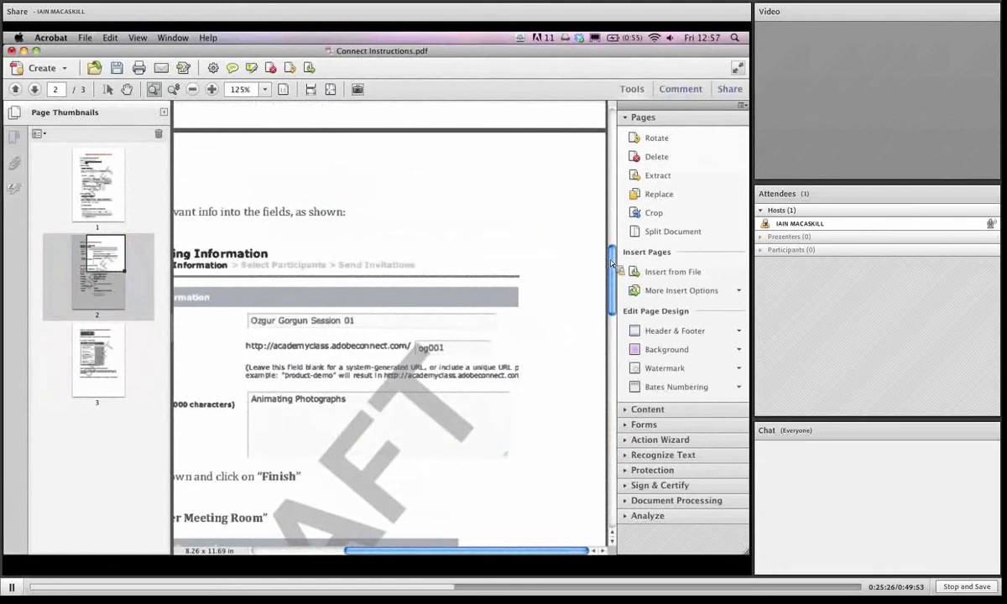
{"action": "left_click", "coordinate": [192, 89]}
{"action": "key", "text": "super+2"}
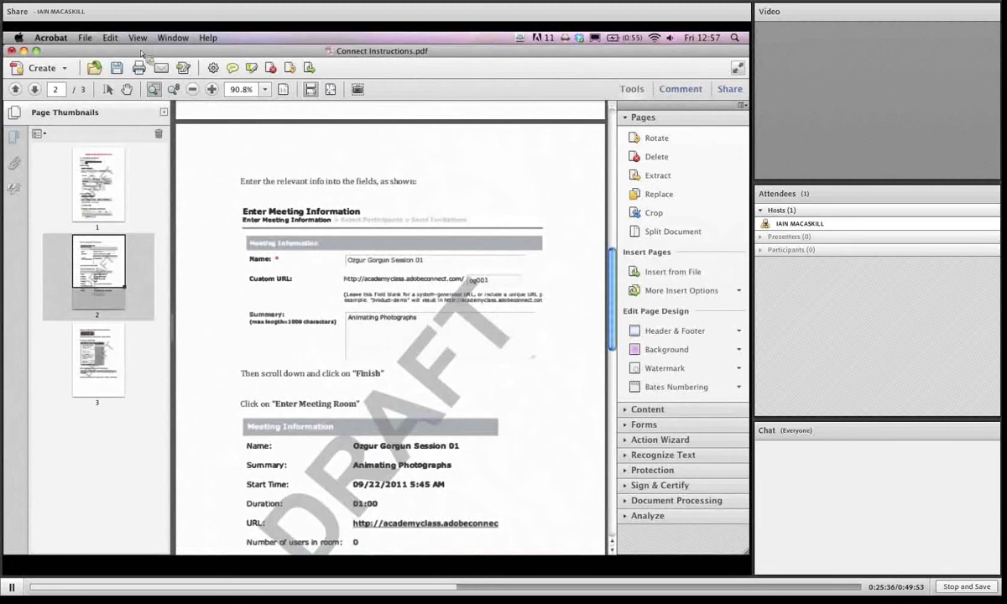
{"action": "left_click_drag", "start_coordinate": [146, 53], "coordinate": [161, 362]}
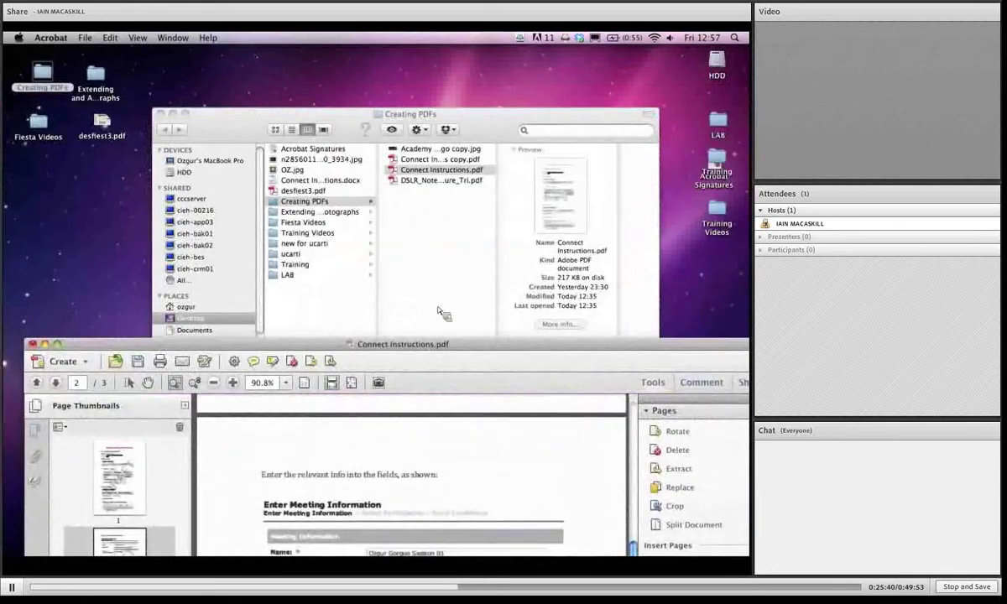
Step: Open Connect Instructions copy.pdf from the Creating PDFs folder and zoom out to 67.2% to see the whole page
{"action": "left_click", "coordinate": [465, 161]}
{"action": "double_click", "coordinate": [464, 161]}
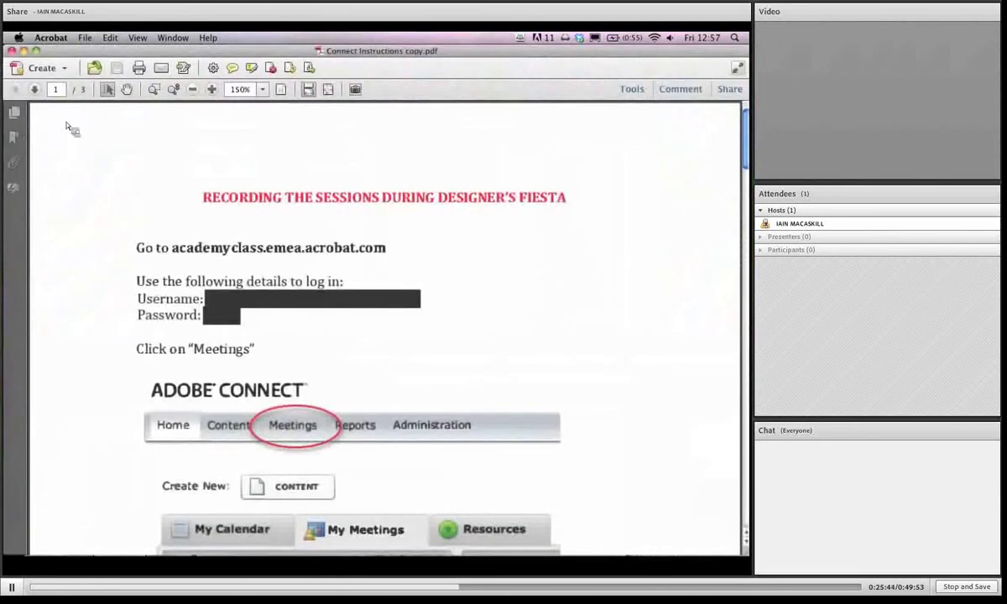
{"action": "left_click", "coordinate": [192, 89]}
{"action": "left_click", "coordinate": [194, 90]}
{"action": "left_click", "coordinate": [194, 90]}
{"action": "left_click", "coordinate": [194, 90]}
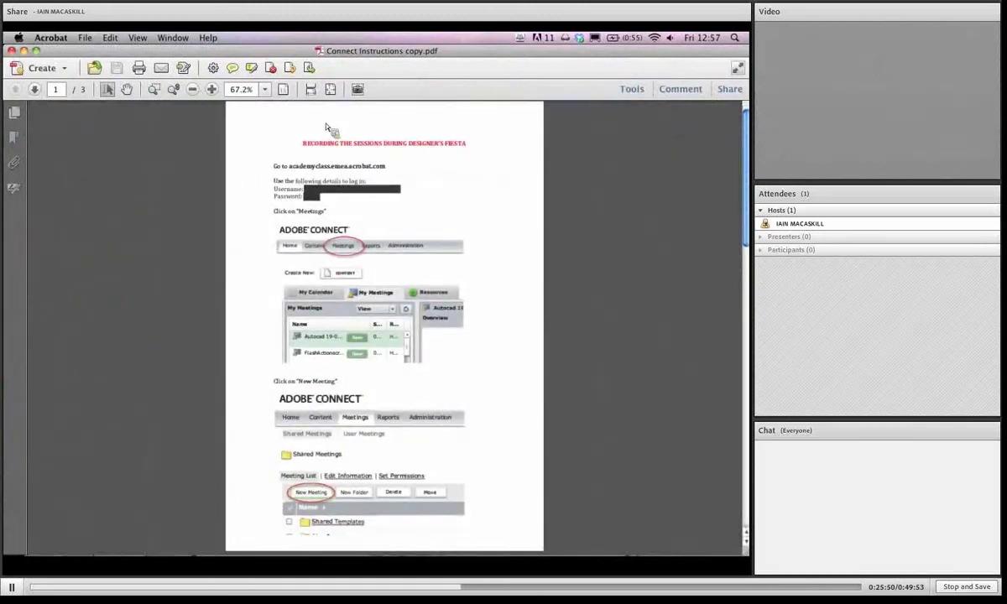
{"action": "left_click", "coordinate": [631, 90]}
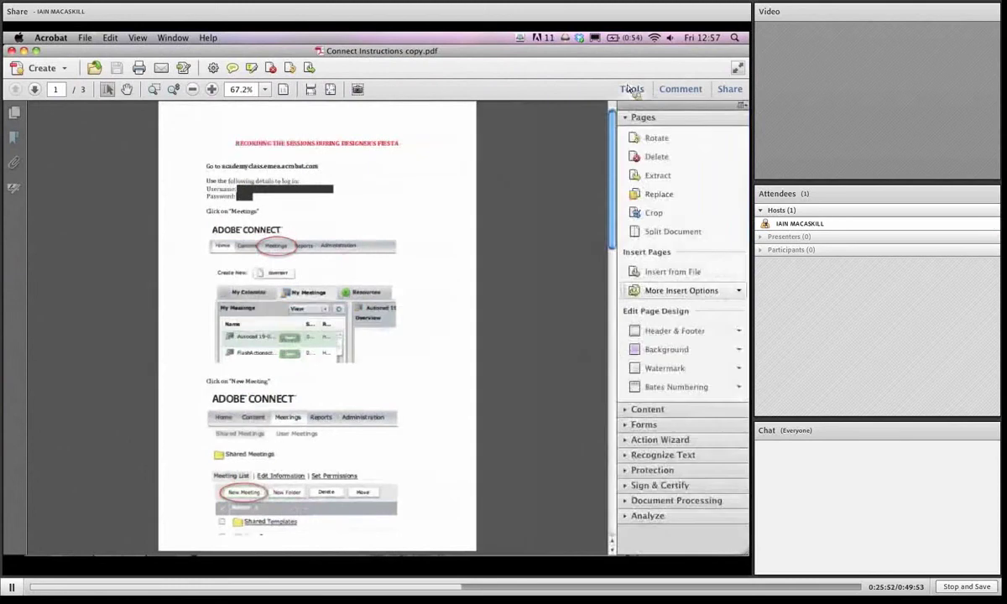
Step: Add a FINAL watermark to the copy, rotated 45° at 60% opacity
{"action": "left_click", "coordinate": [665, 368]}
{"action": "left_click", "coordinate": [659, 386]}
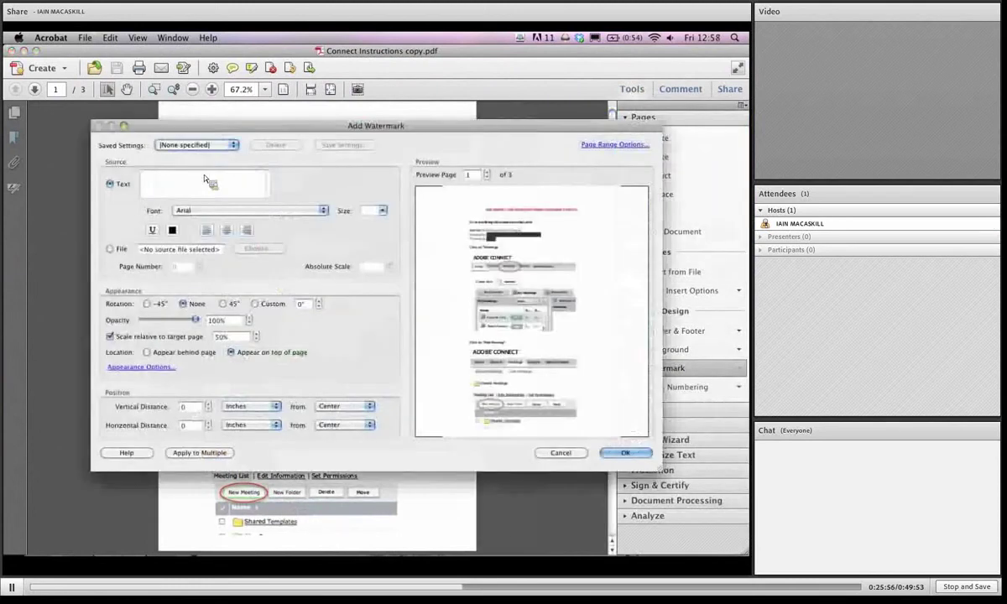
{"action": "left_click", "coordinate": [205, 178]}
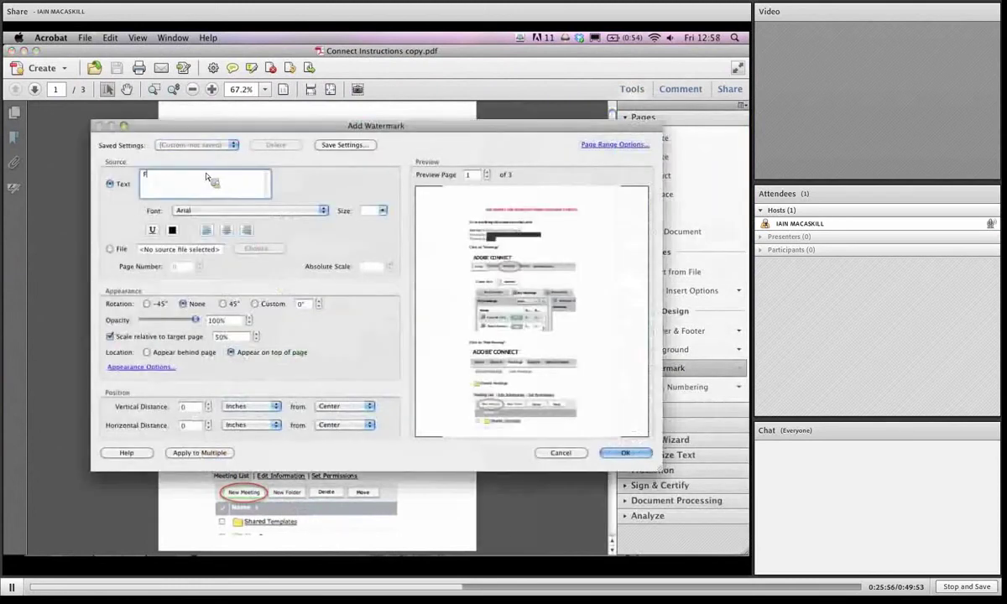
{"action": "type", "text": "FINAL"}
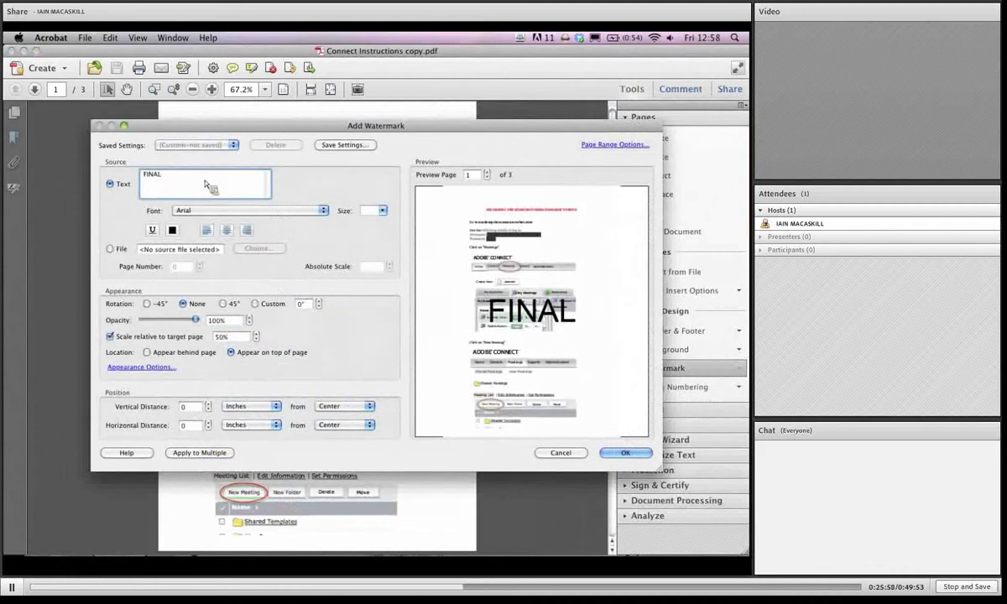
{"action": "left_click", "coordinate": [223, 304]}
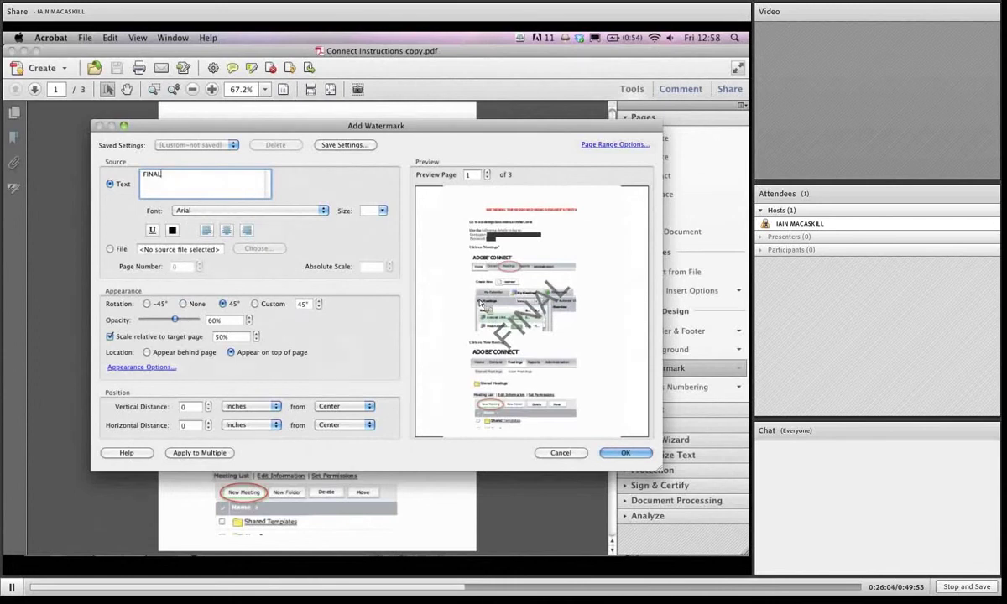
{"action": "left_click", "coordinate": [623, 453]}
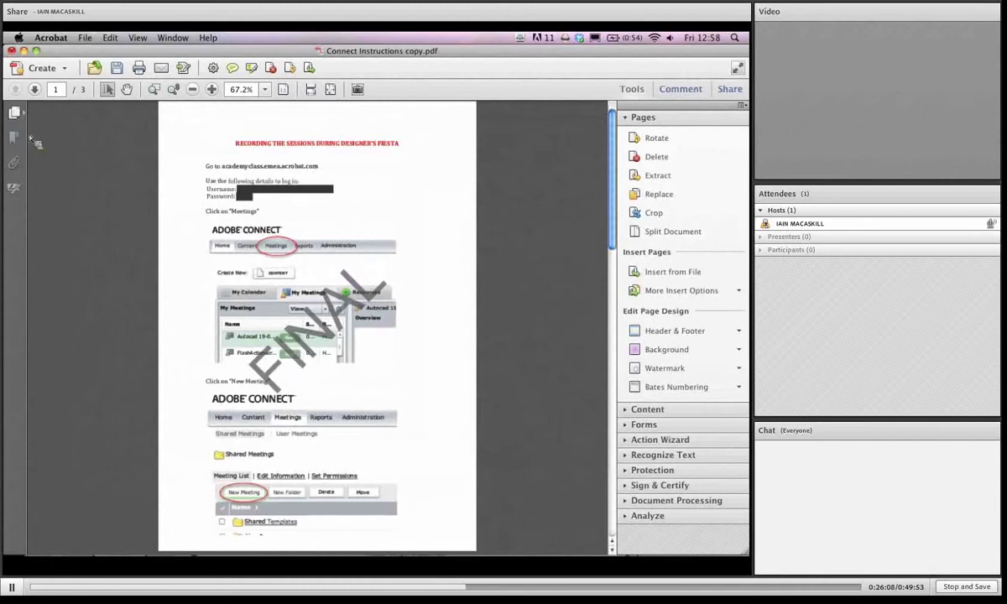
Step: Show the copy's page thumbnails and arrange the copy and original windows side by side
{"action": "left_click", "coordinate": [14, 112]}
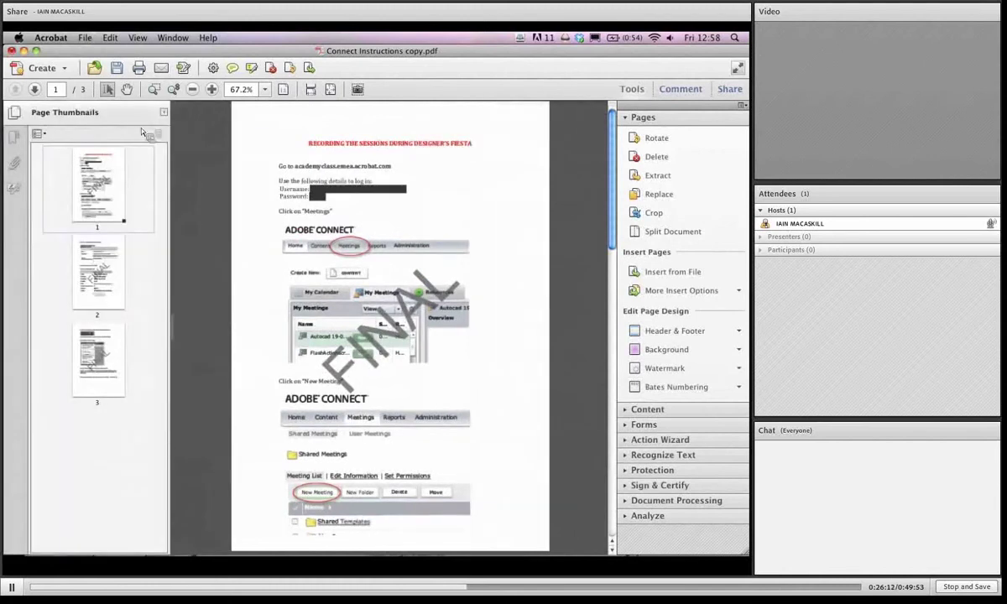
{"action": "left_click_drag", "start_coordinate": [304, 50], "coordinate": [716, 38]}
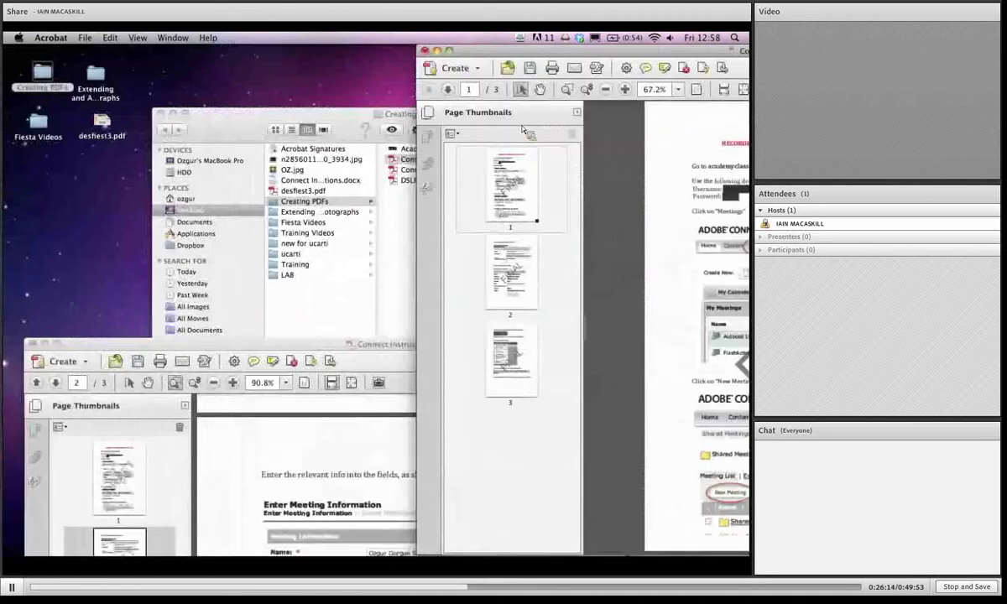
{"action": "left_click_drag", "start_coordinate": [408, 374], "coordinate": [333, 90]}
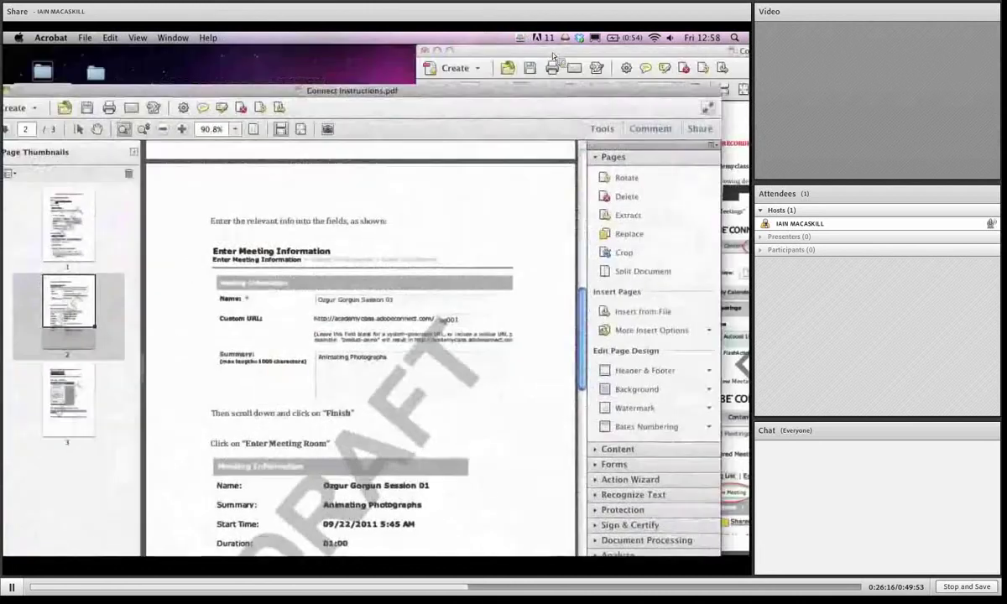
{"action": "left_click", "coordinate": [547, 52]}
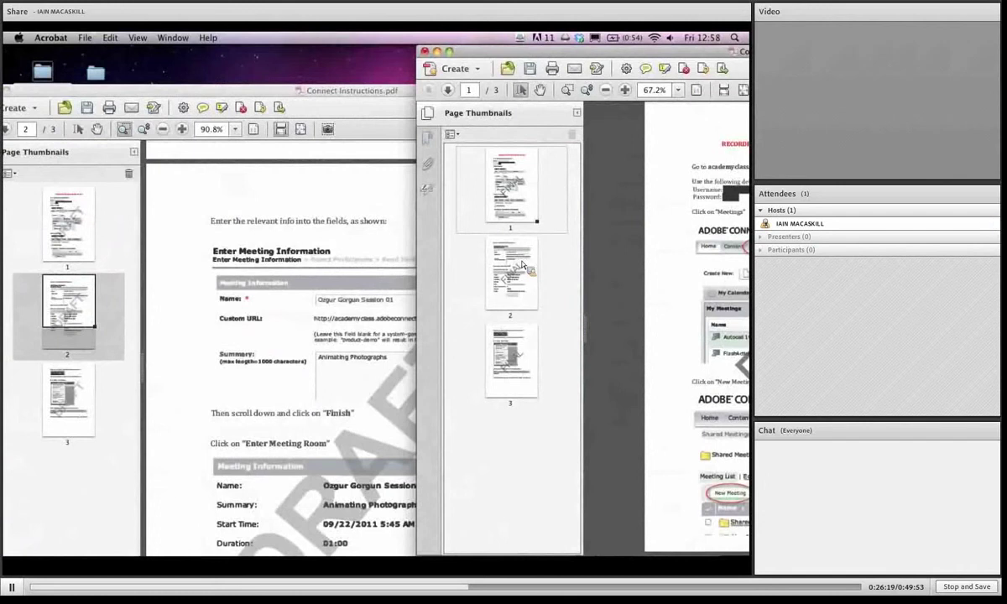
Step: Insert the copy's FINAL page 2 after page 1 of Connect Instructions.pdf, then close the copy without saving
{"action": "left_click", "coordinate": [466, 261]}
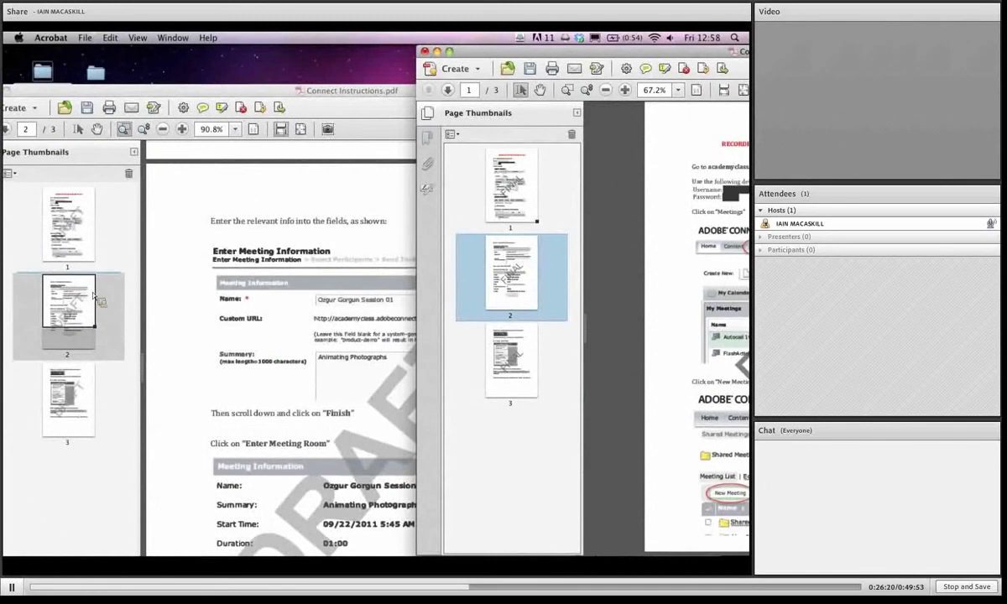
{"action": "mouse_move", "coordinate": [93, 293]}
{"action": "left_mouse_down"}
{"action": "mouse_move", "coordinate": [101, 287]}
{"action": "mouse_move", "coordinate": [62, 287]}
{"action": "mouse_move", "coordinate": [82, 280]}
{"action": "left_mouse_up"}
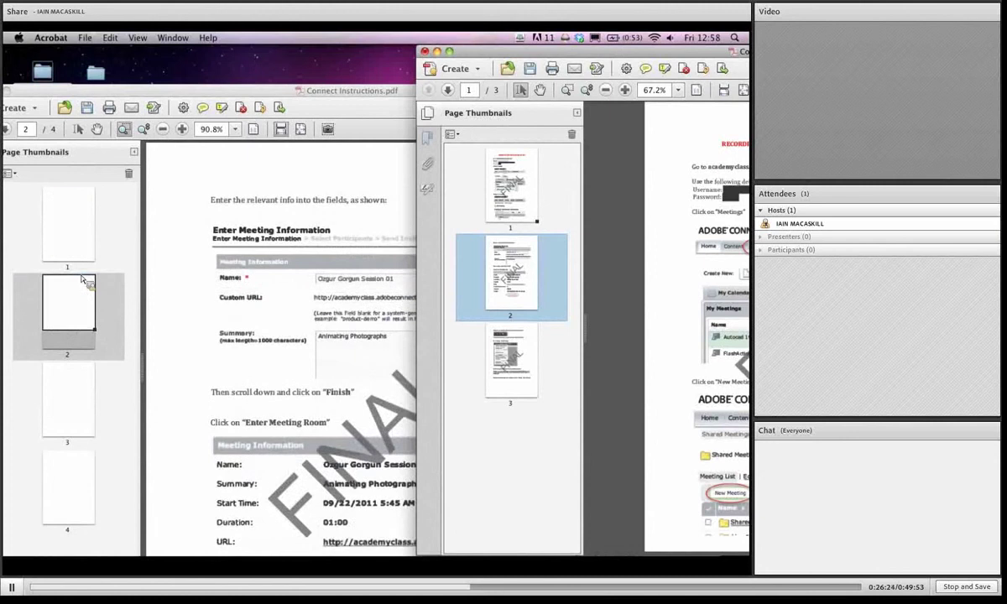
{"action": "left_click", "coordinate": [426, 51]}
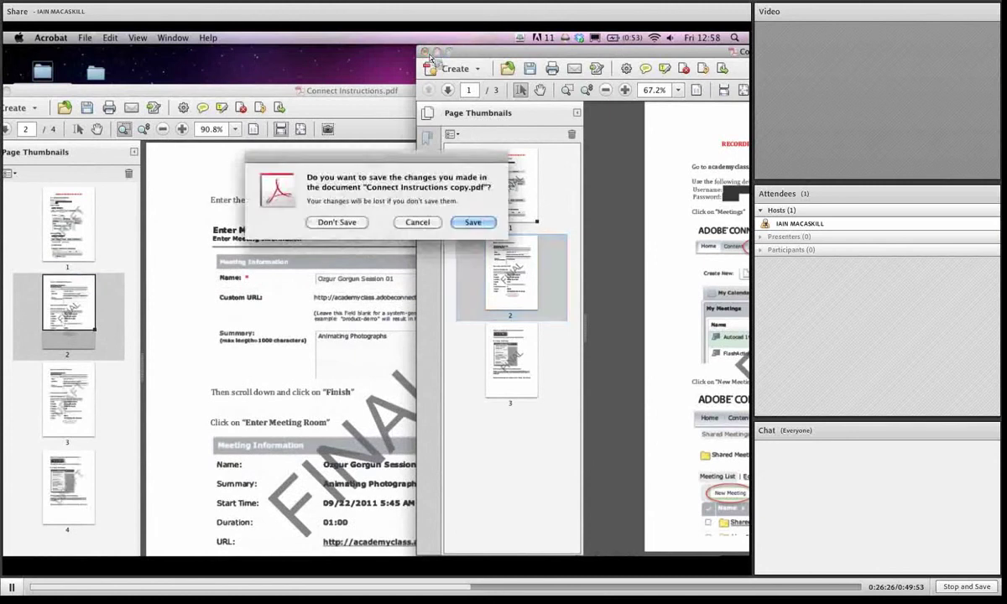
{"action": "left_click", "coordinate": [336, 221]}
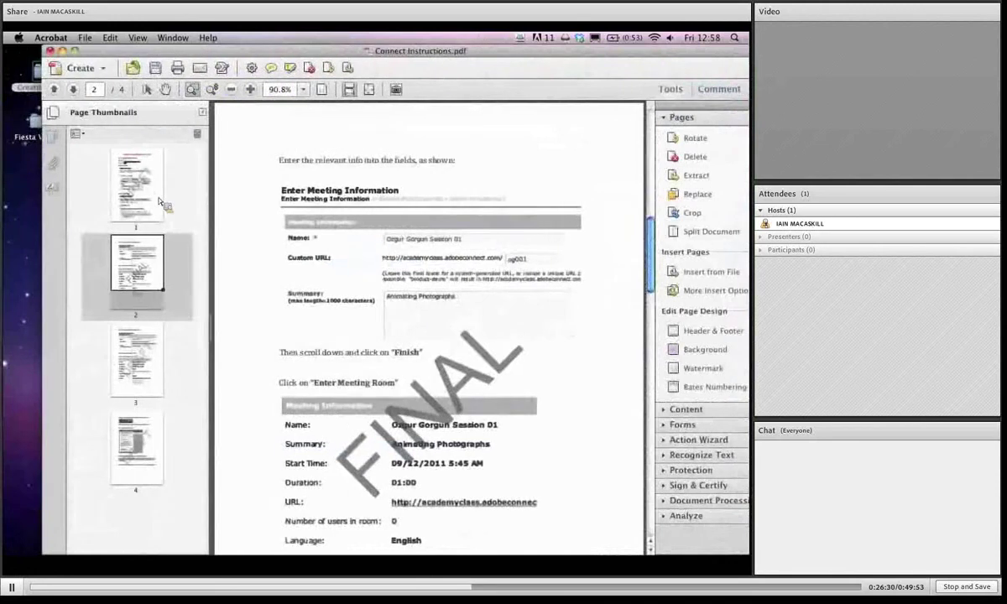
Step: Review pages 1–3, comparing the new FINAL page 2 with the DRAFT-marked page 3
{"action": "left_click", "coordinate": [160, 200]}
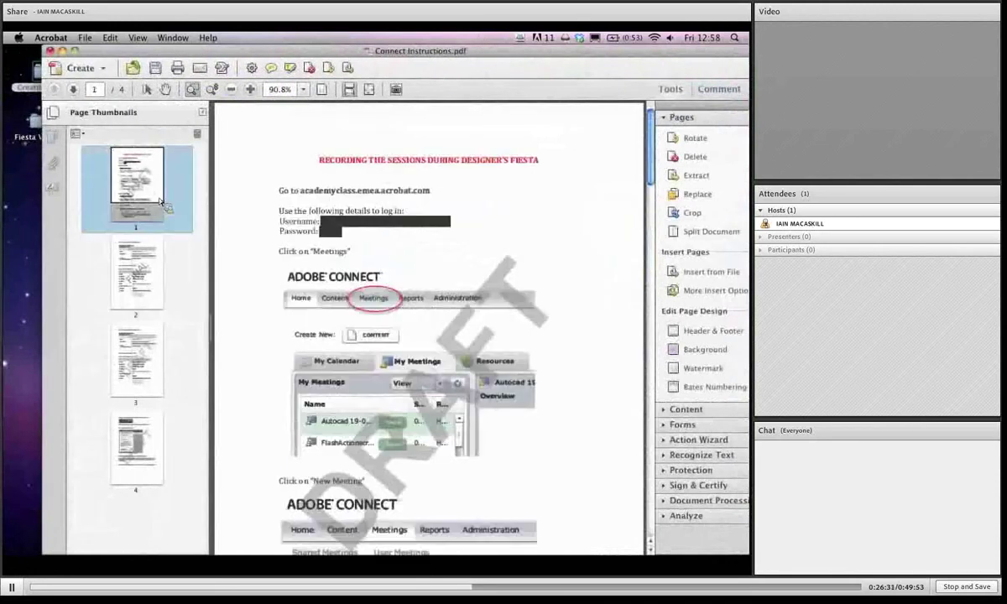
{"action": "left_click", "coordinate": [149, 250]}
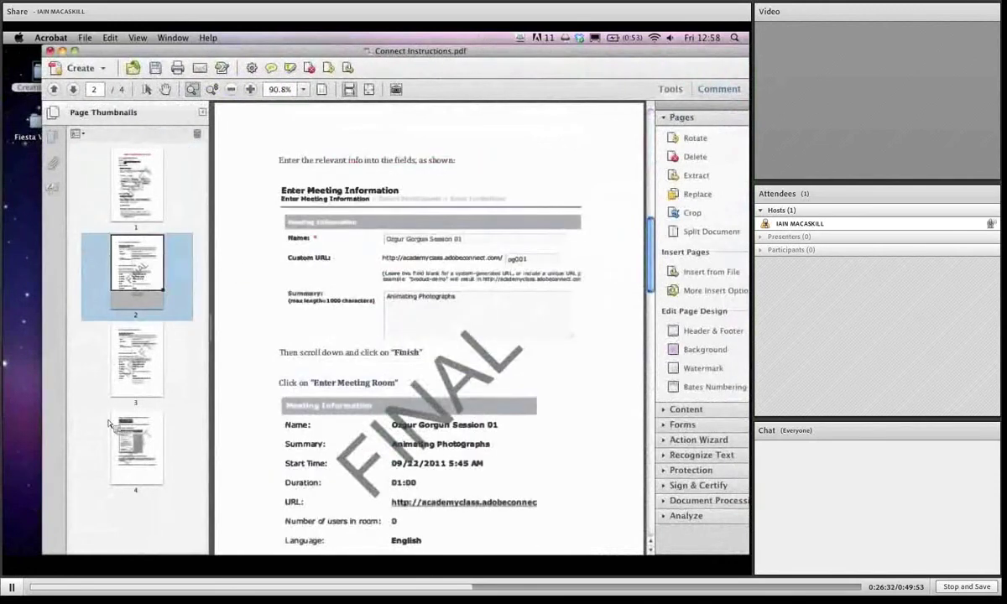
{"action": "left_click", "coordinate": [139, 331]}
{"action": "left_click", "coordinate": [133, 277]}
{"action": "left_click", "coordinate": [144, 327]}
{"action": "left_click", "coordinate": [141, 277]}
{"action": "left_click", "coordinate": [153, 378]}
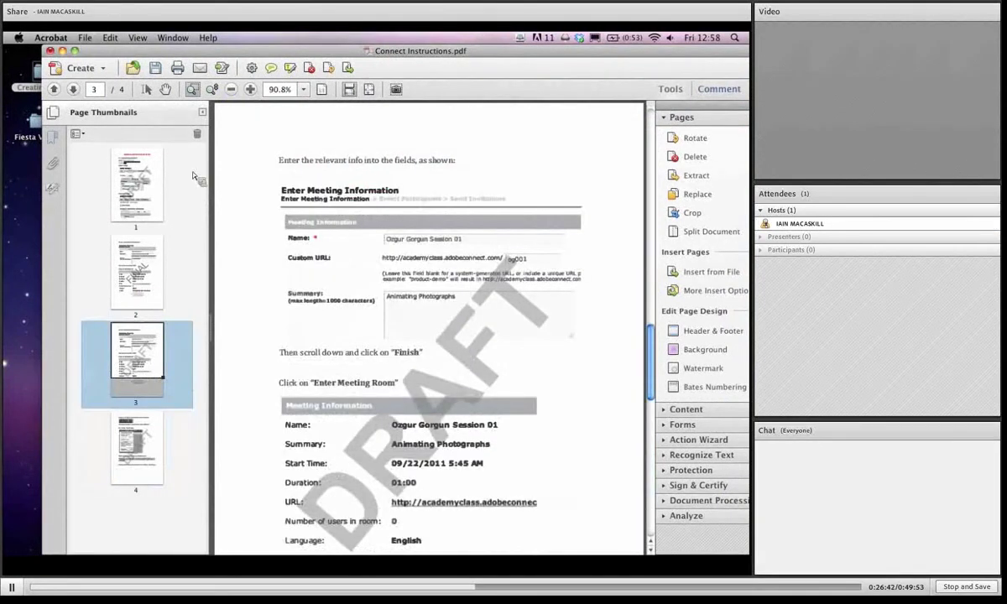
Step: Delete the DRAFT-marked page 3 and return to page 1
{"action": "left_click", "coordinate": [197, 137]}
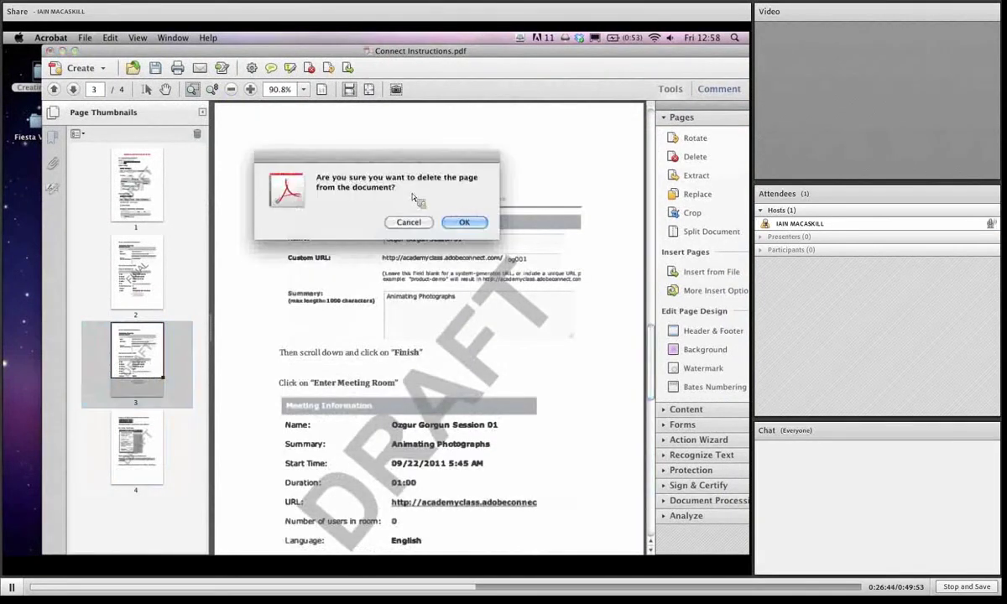
{"action": "key", "text": "Return"}
{"action": "left_click", "coordinate": [143, 208]}
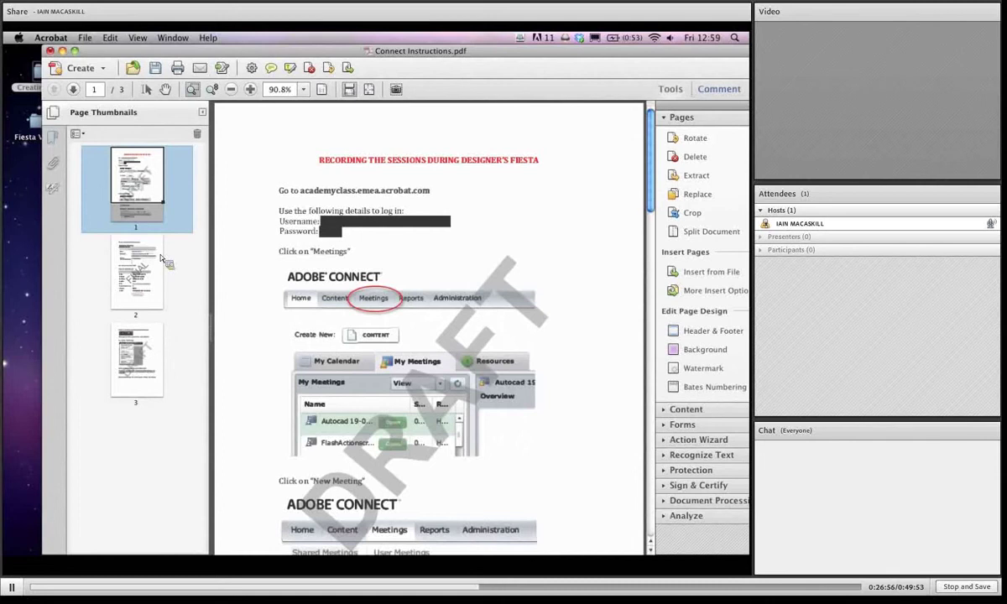
Step: Edit the existing watermark, appending '02' after DRAFT, and apply it
{"action": "left_click_drag", "start_coordinate": [463, 51], "coordinate": [423, 51]}
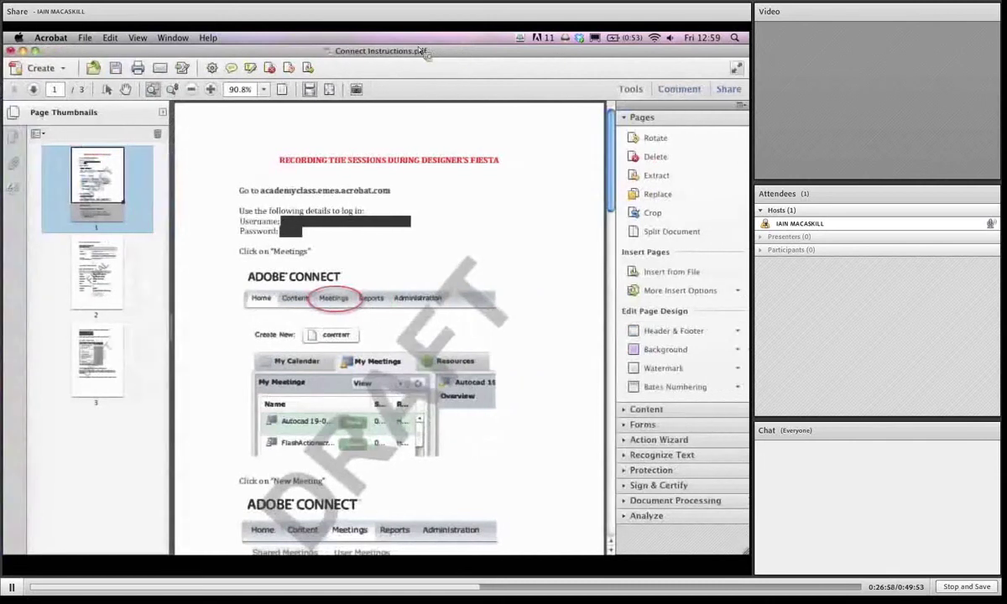
{"action": "left_click", "coordinate": [675, 367]}
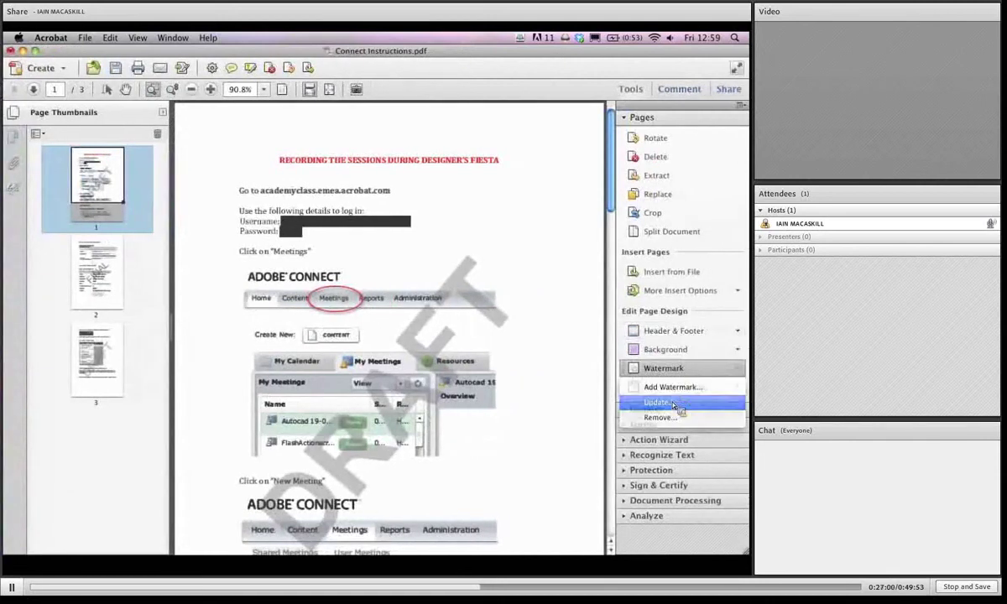
{"action": "left_click", "coordinate": [674, 405]}
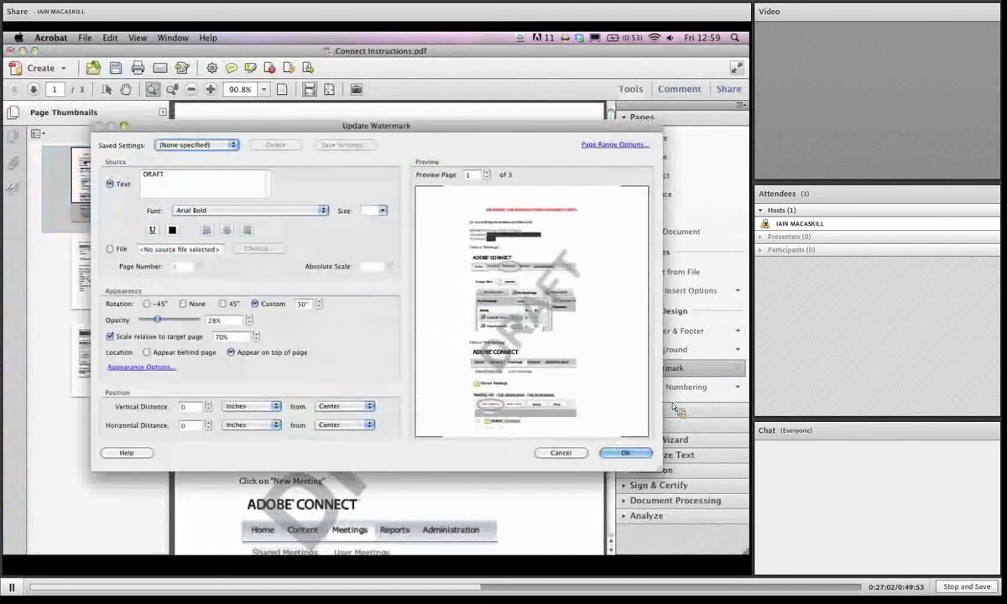
{"action": "left_click", "coordinate": [210, 176]}
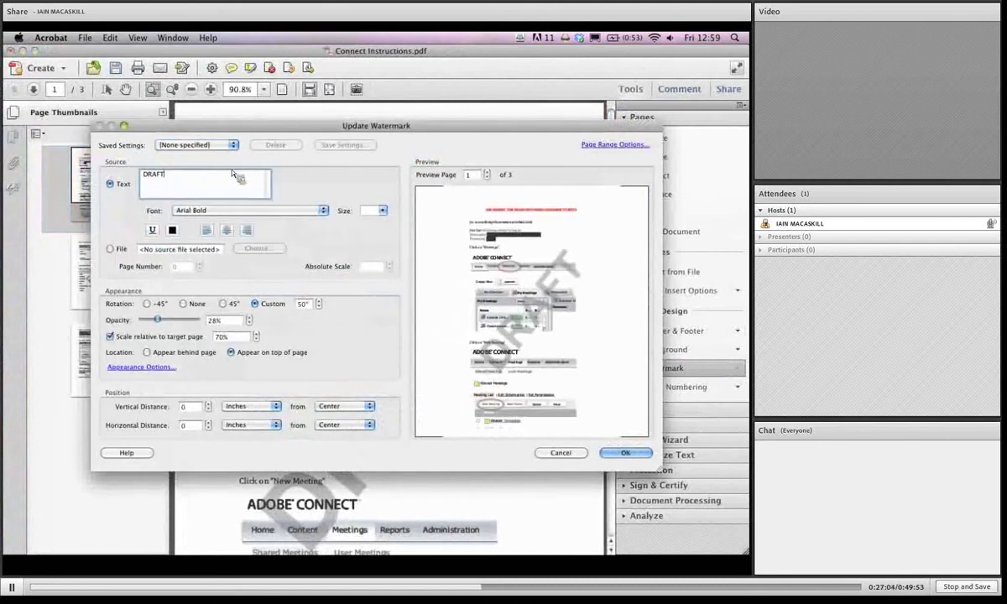
{"action": "type", "text": "02"}
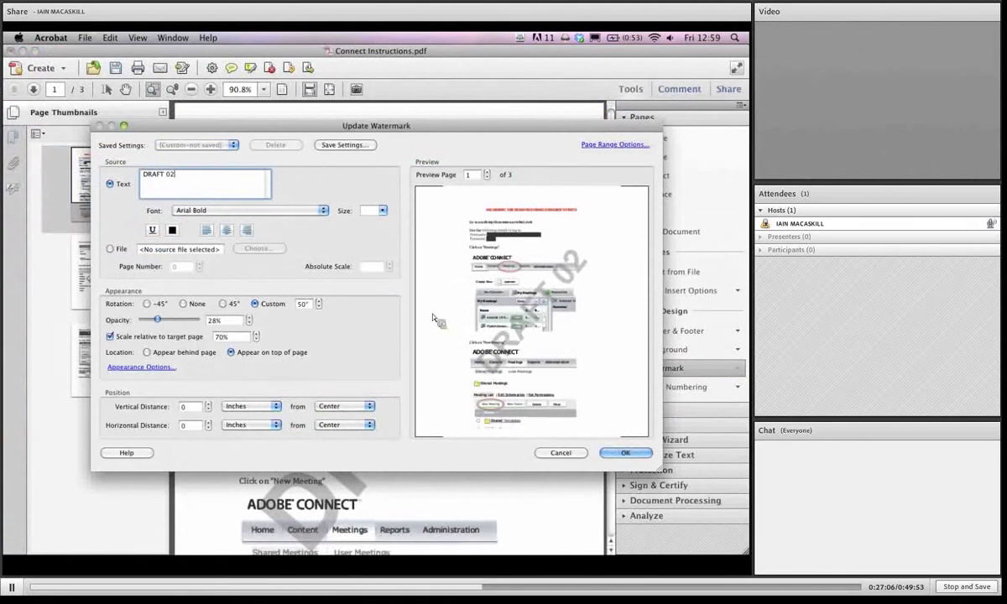
{"action": "left_click", "coordinate": [615, 451]}
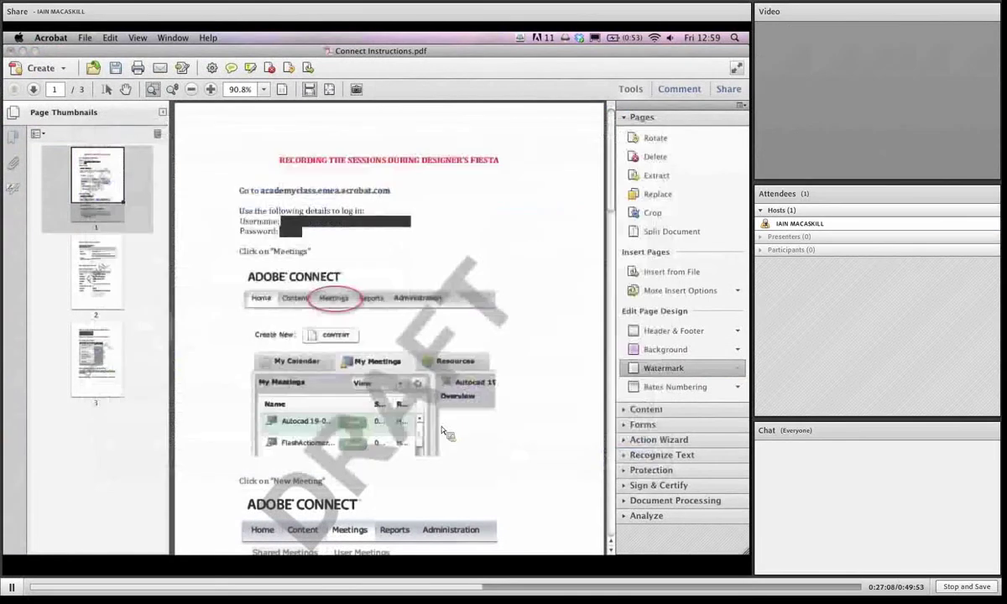
Step: Step through the pages back to page 2 and zoom out to 75%
{"action": "left_click", "coordinate": [101, 273]}
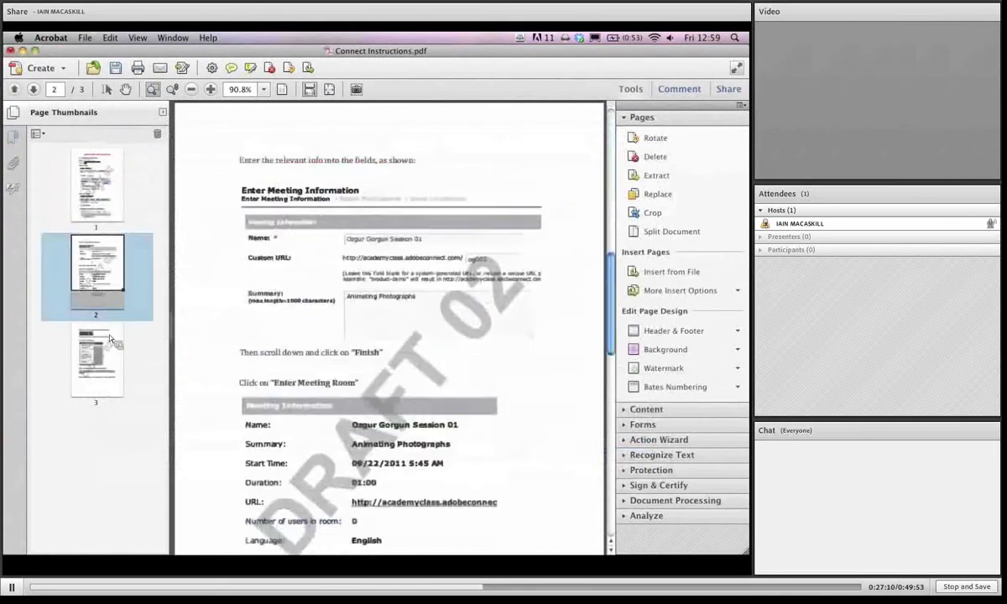
{"action": "key", "text": "Down"}
{"action": "key", "text": "Up"}
{"action": "key", "text": "Up"}
{"action": "key", "text": "Down"}
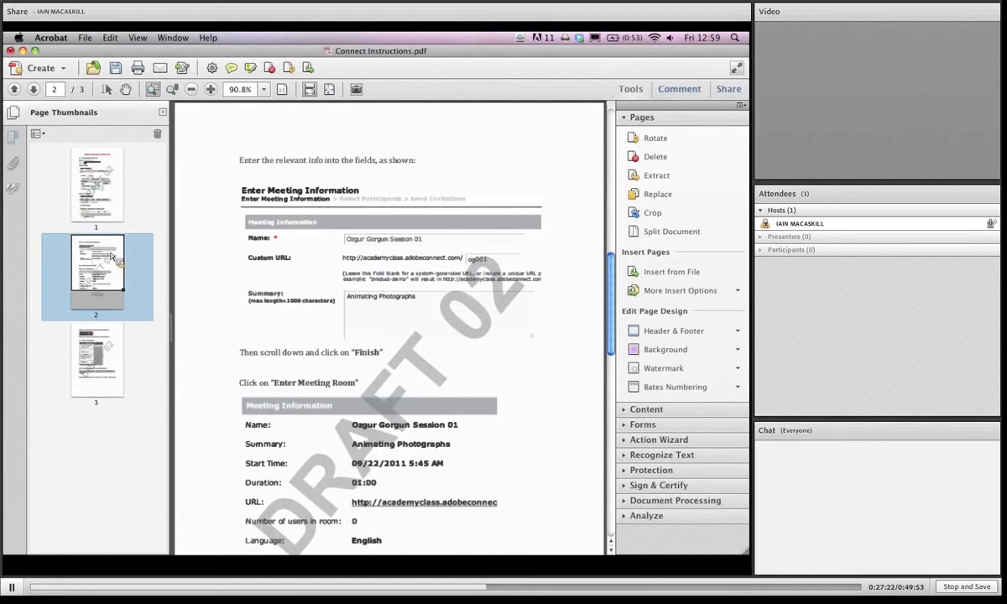
{"action": "key", "text": "super+minus"}
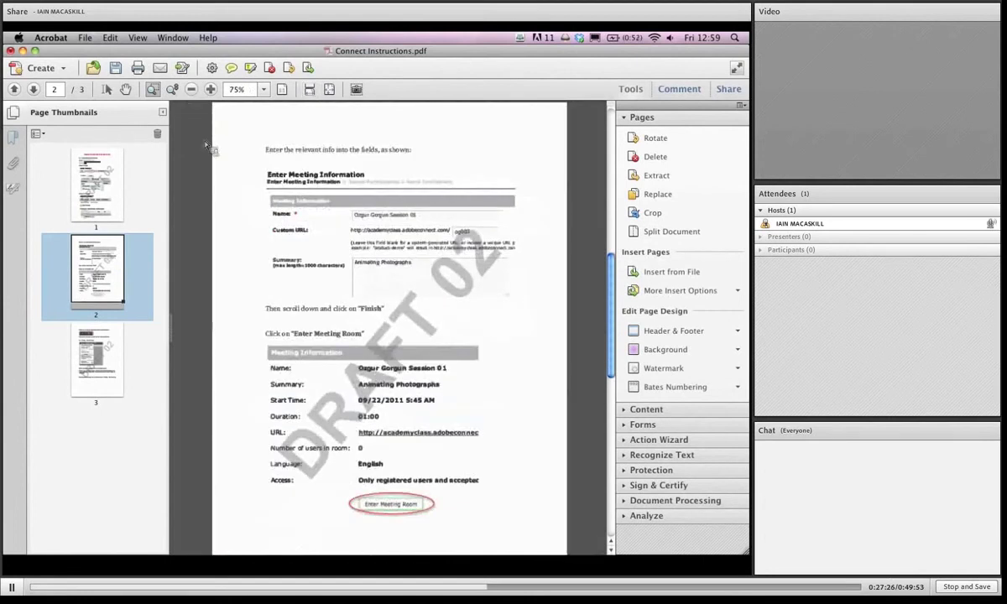
Step: Remove the watermark from the document and close the page thumbnails
{"action": "left_click", "coordinate": [664, 368]}
{"action": "left_click", "coordinate": [673, 417]}
{"action": "key", "text": "Return"}
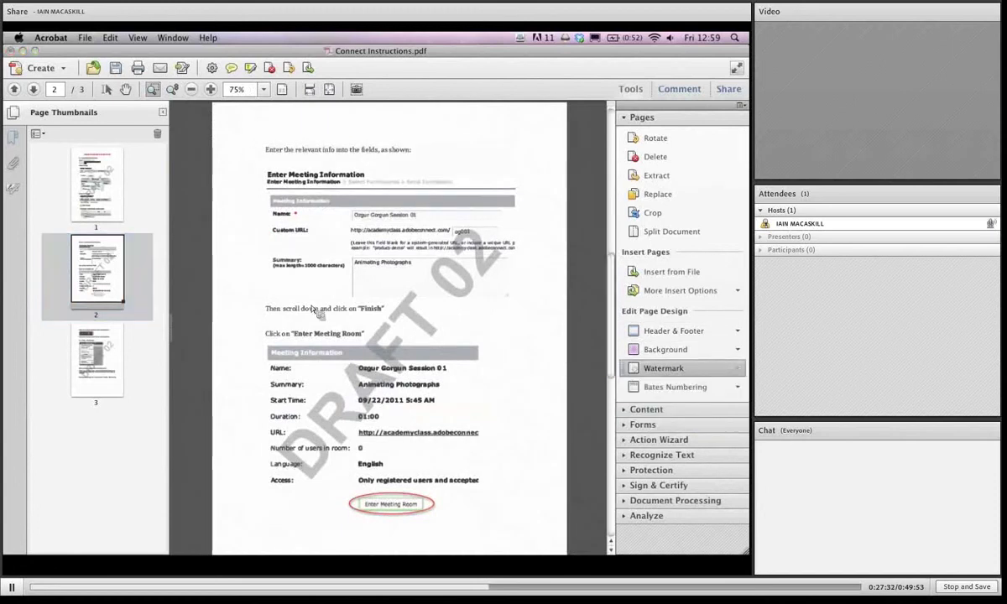
{"action": "left_click", "coordinate": [164, 114]}
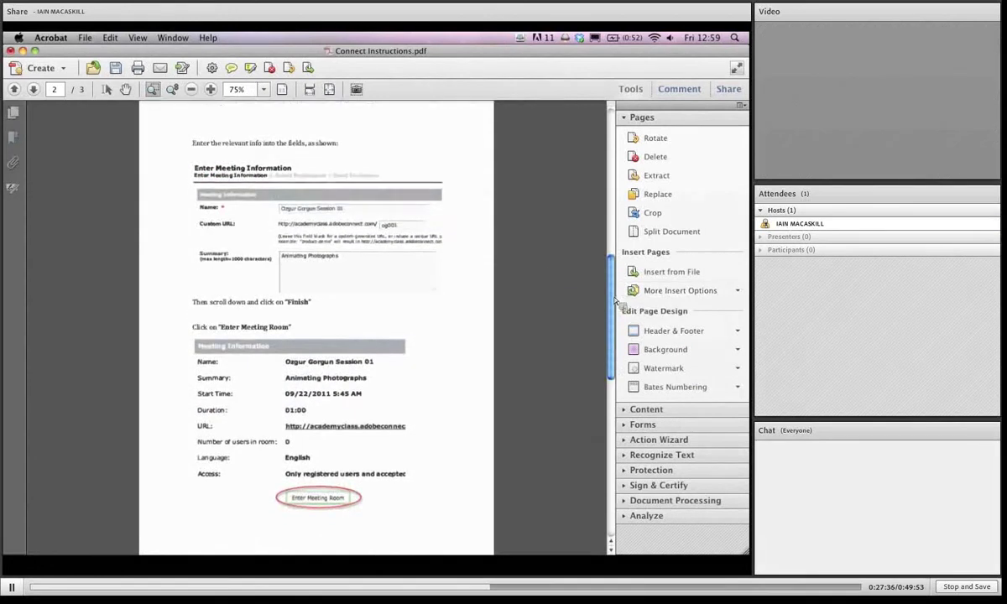
{"action": "scroll", "coordinate": [547, 277], "scroll_direction": "up", "scroll_amount": 10}
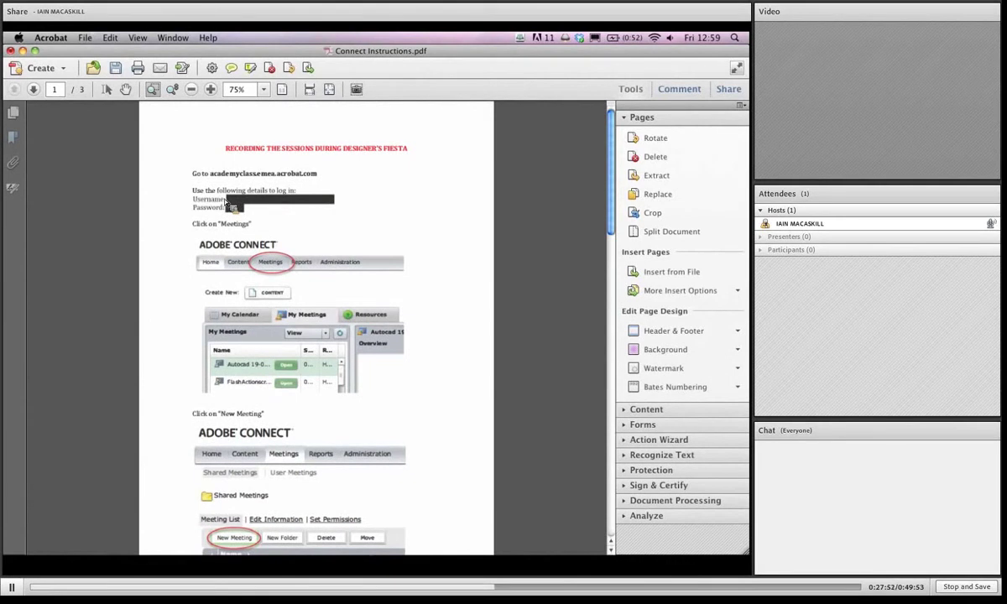
Step: Zoom in on the login details, back out to 75%, and collapse the Pages tools
{"action": "left_click", "coordinate": [229, 206]}
{"action": "left_click", "coordinate": [255, 207]}
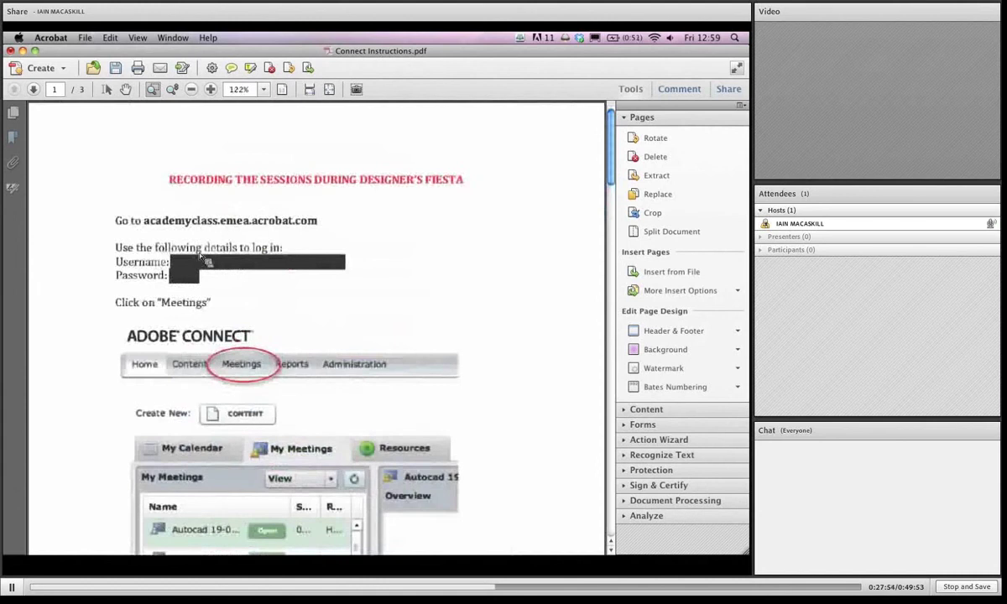
{"action": "left_click", "coordinate": [265, 244], "text": "alt"}
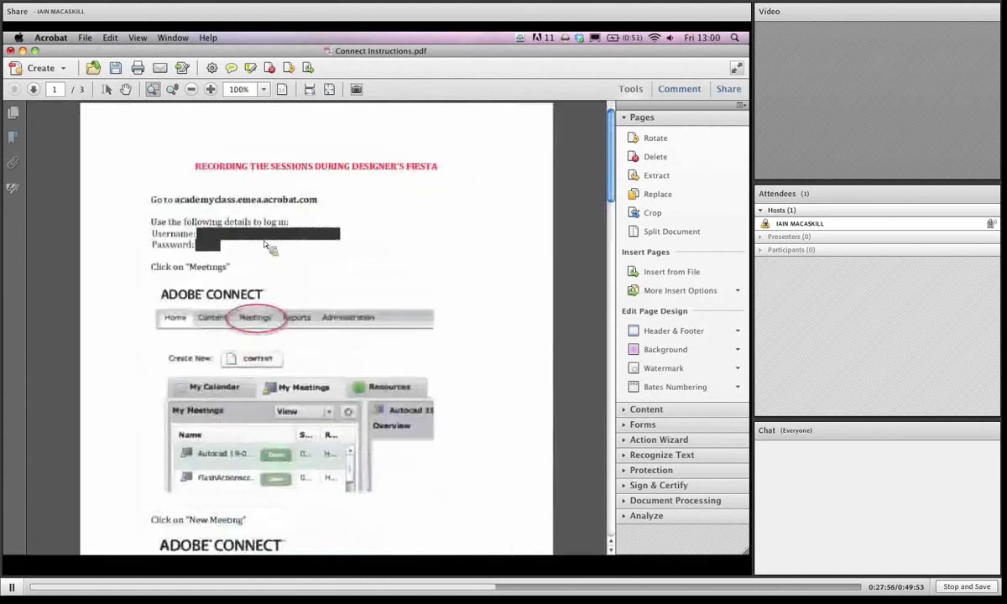
{"action": "left_click", "coordinate": [264, 245], "text": "alt"}
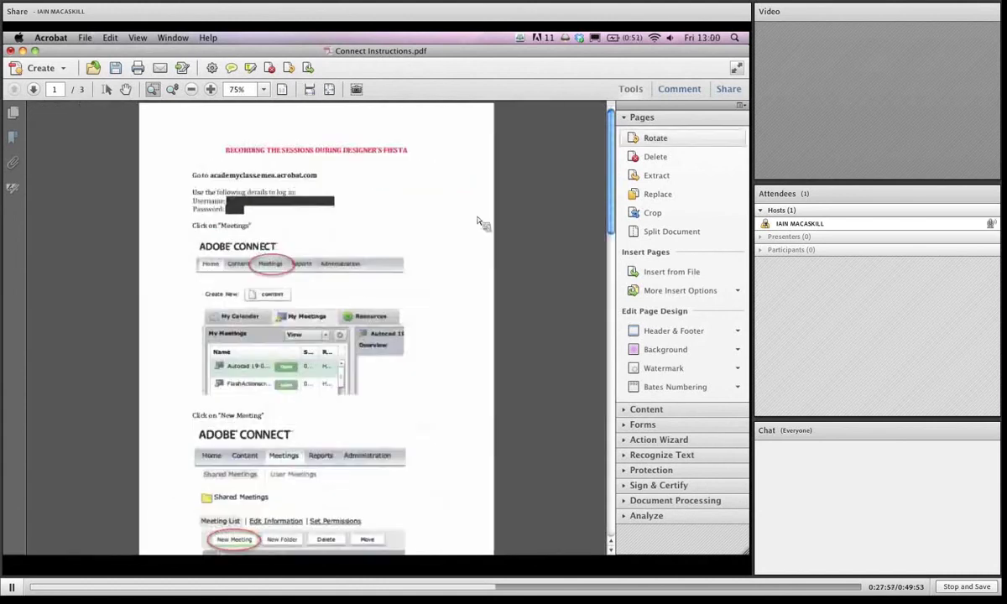
{"action": "left_click", "coordinate": [644, 123]}
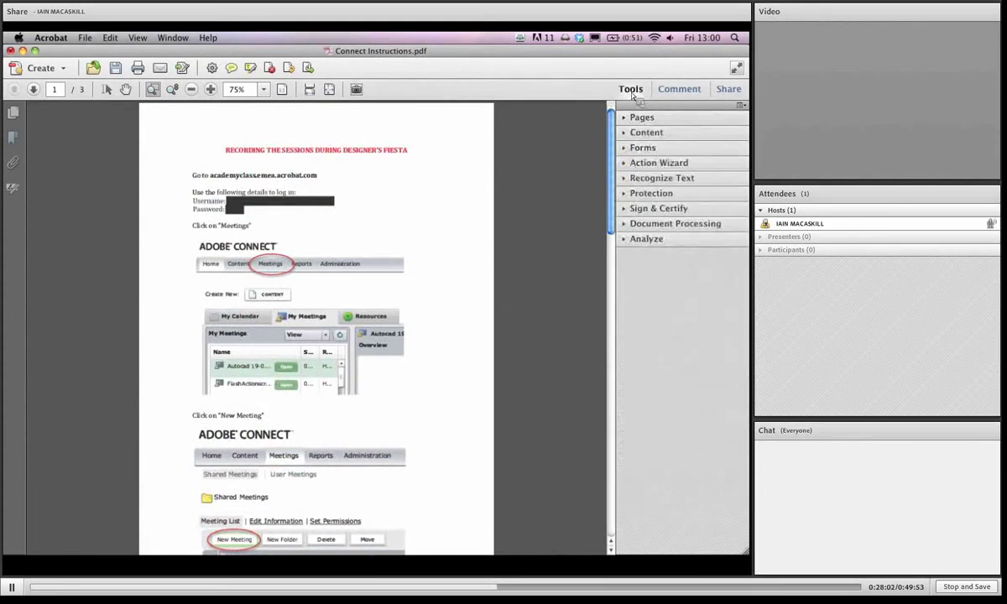
Step: Expand the Protection tools, activate Mark for Redaction, and dismiss the redaction tips
{"action": "left_click", "coordinate": [690, 193]}
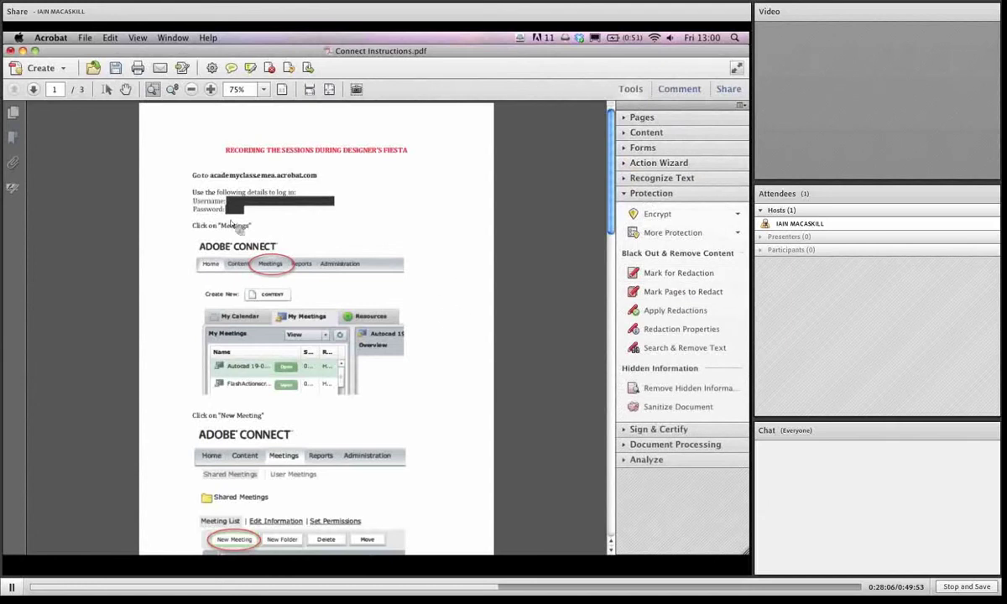
{"action": "left_click", "coordinate": [699, 282]}
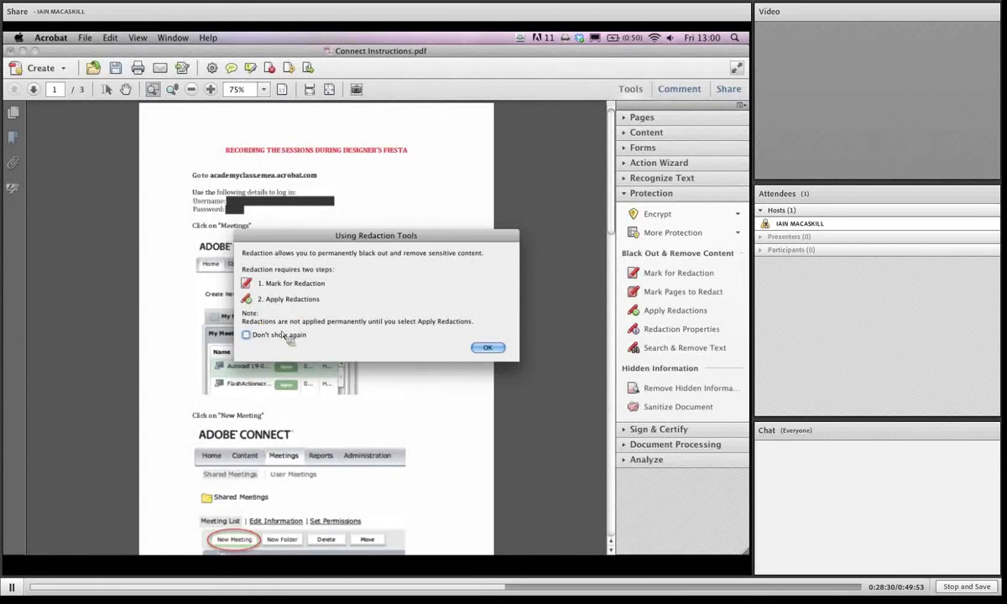
{"action": "left_click", "coordinate": [487, 347]}
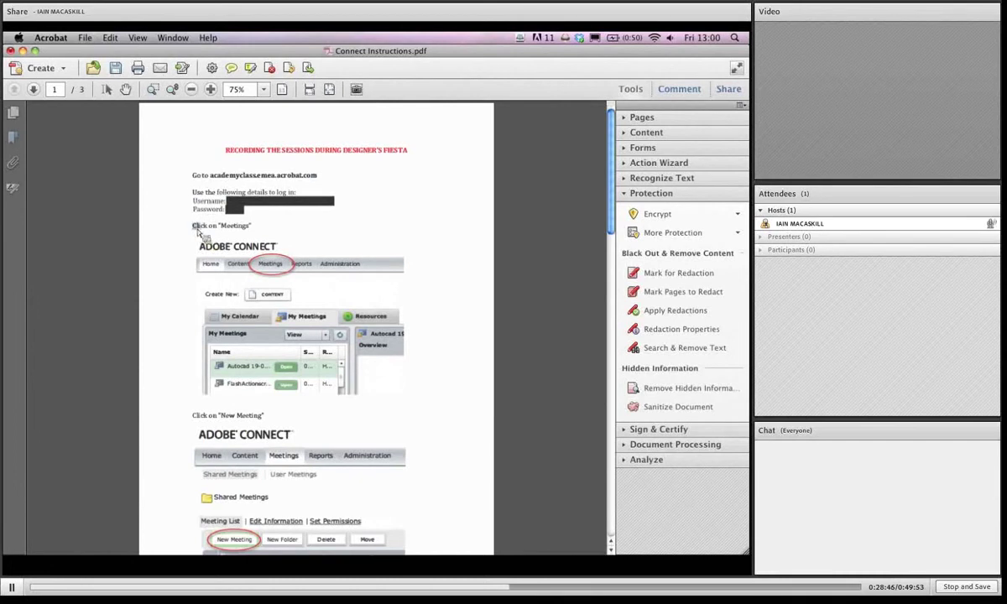
Step: Mark 'Click' in the Meetings and New Meeting steps plus the first Adobe Connect menu bar for redaction
{"action": "left_click_drag", "start_coordinate": [192, 222], "coordinate": [207, 228]}
{"action": "left_click_drag", "start_coordinate": [614, 209], "coordinate": [619, 254]}
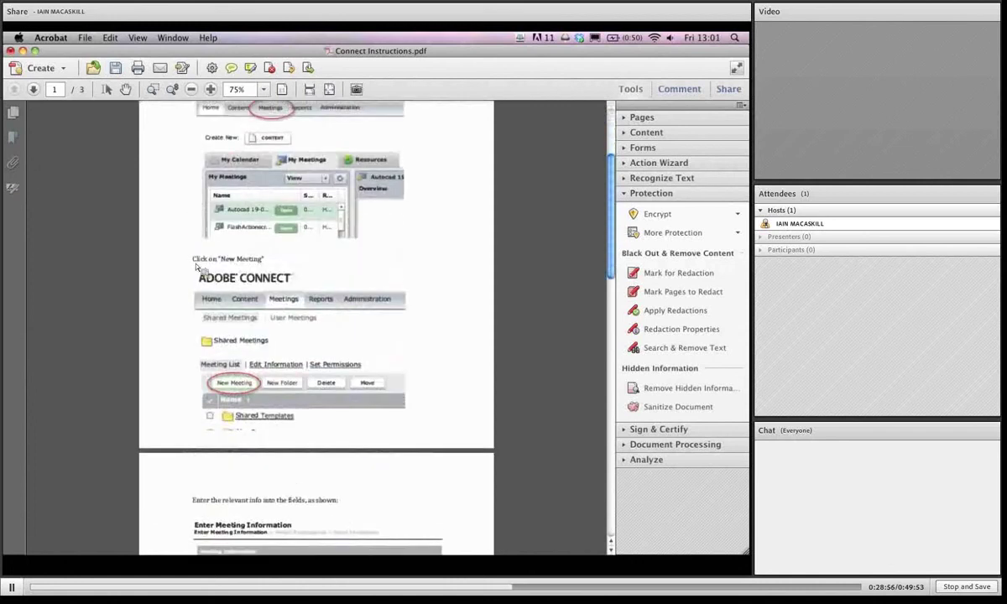
{"action": "left_click_drag", "start_coordinate": [193, 259], "coordinate": [209, 261]}
{"action": "scroll", "coordinate": [344, 195], "scroll_direction": "up", "scroll_amount": 2}
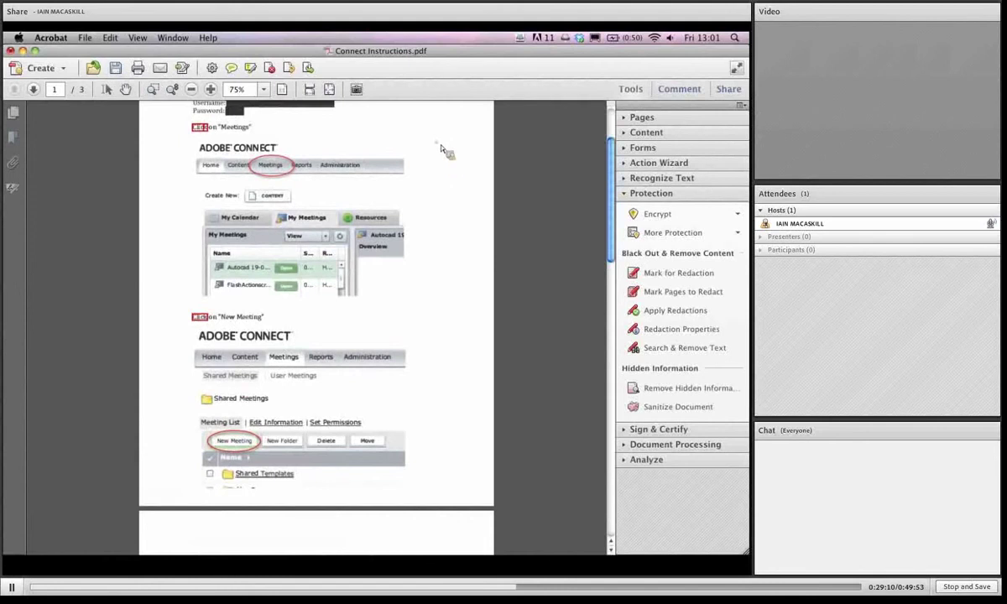
{"action": "left_click_drag", "start_coordinate": [437, 141], "coordinate": [180, 186]}
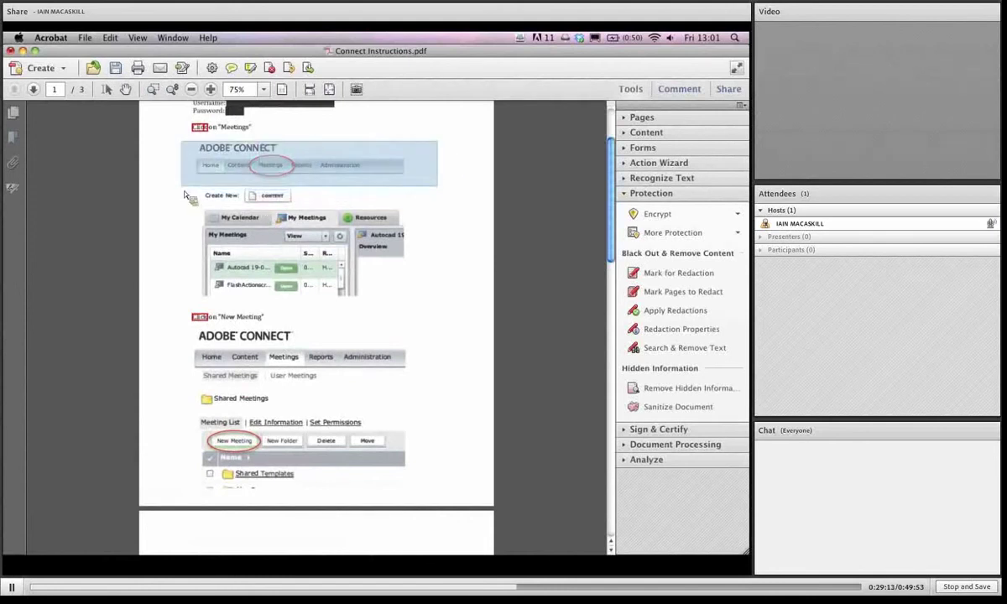
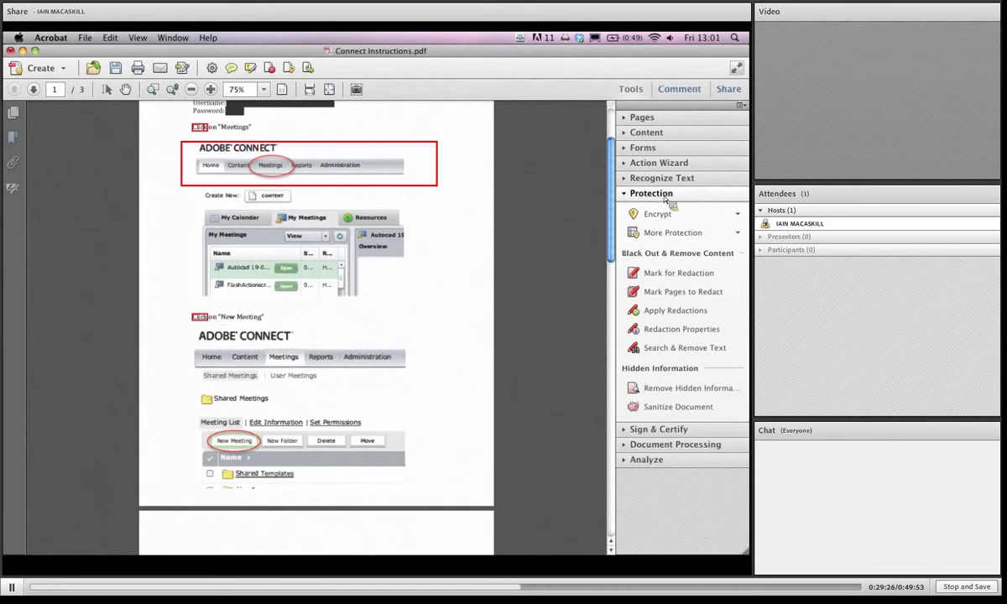
Step: Apply the marked redactions permanently, declining to remove hidden information
{"action": "left_click", "coordinate": [676, 311]}
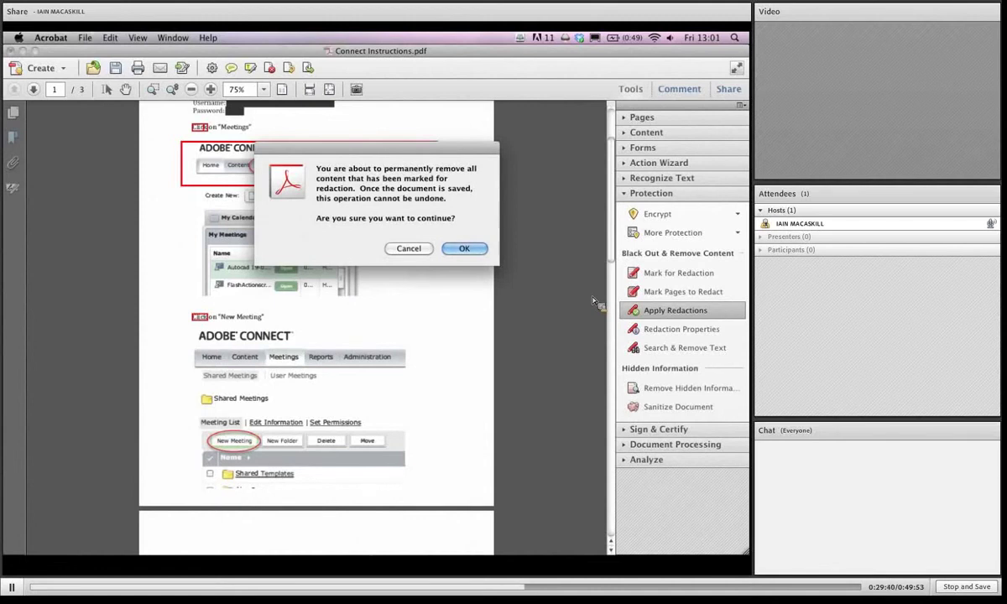
{"action": "left_click", "coordinate": [465, 247]}
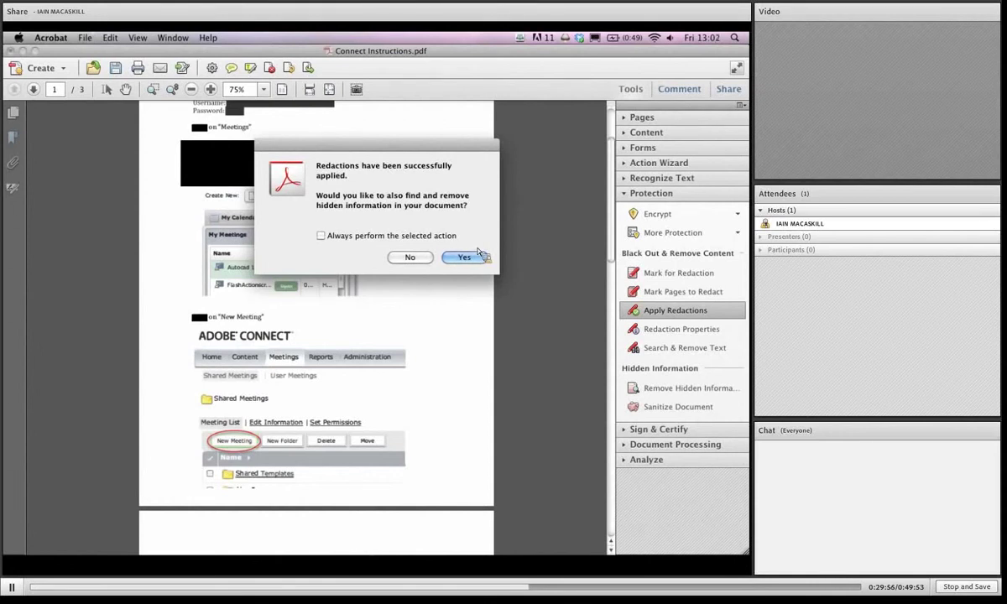
{"action": "left_click", "coordinate": [409, 257]}
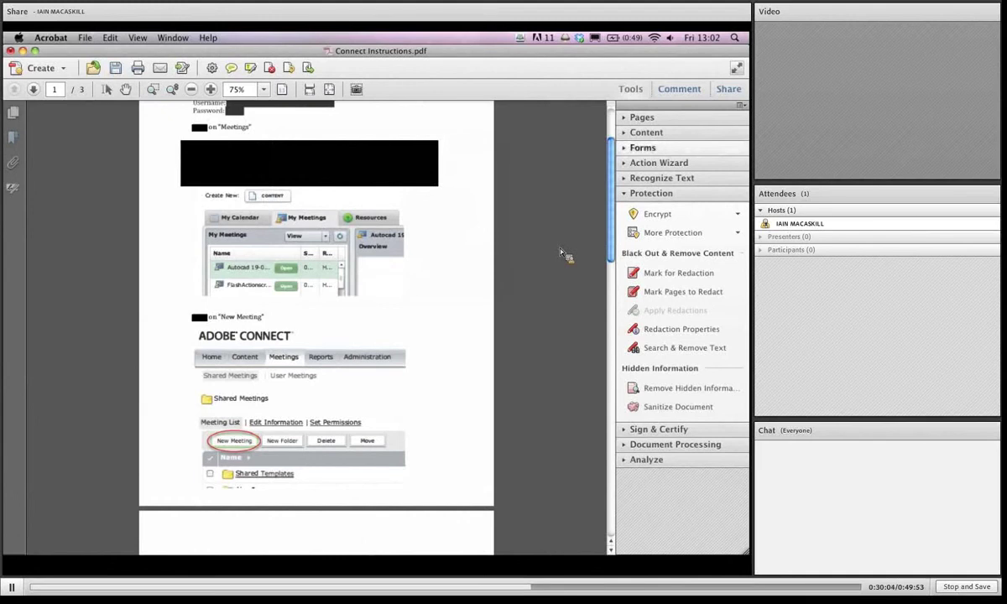
Step: With Edit Object, drag the three black redaction boxes aside, exposing part of the My Meetings screenshot
{"action": "left_click", "coordinate": [631, 135]}
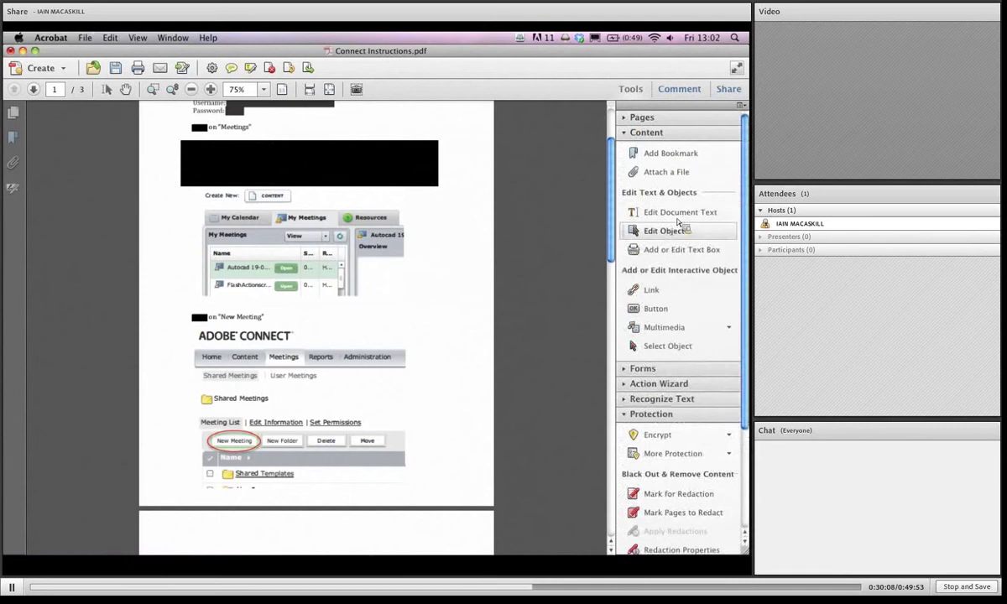
{"action": "left_click", "coordinate": [663, 231]}
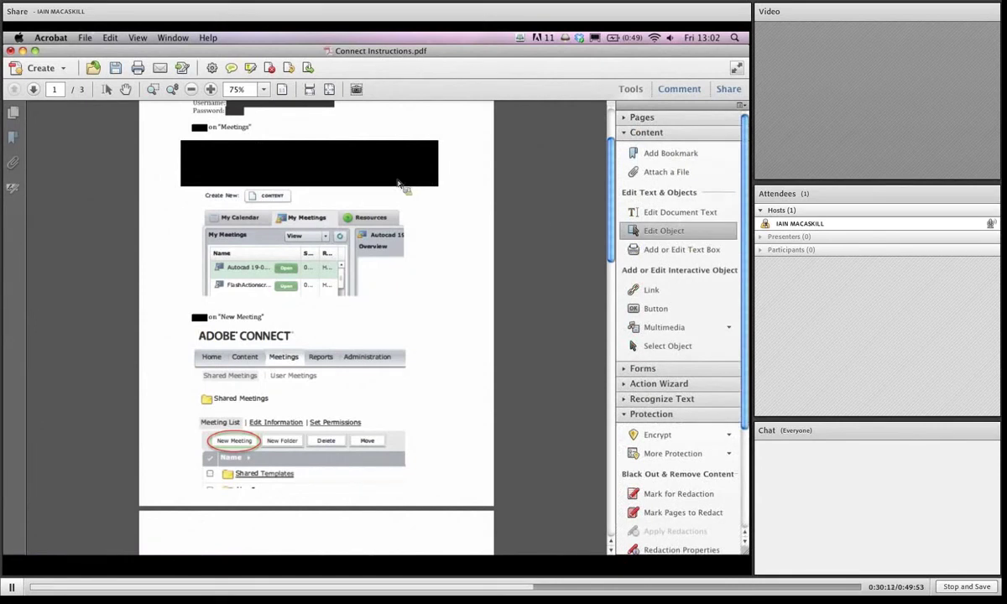
{"action": "mouse_move", "coordinate": [398, 182]}
{"action": "left_mouse_down"}
{"action": "mouse_move", "coordinate": [383, 212]}
{"action": "mouse_move", "coordinate": [391, 226]}
{"action": "mouse_move", "coordinate": [418, 227]}
{"action": "mouse_move", "coordinate": [398, 180]}
{"action": "mouse_move", "coordinate": [401, 198]}
{"action": "mouse_move", "coordinate": [400, 179]}
{"action": "mouse_move", "coordinate": [433, 144]}
{"action": "mouse_move", "coordinate": [440, 168]}
{"action": "mouse_move", "coordinate": [415, 182]}
{"action": "left_mouse_up"}
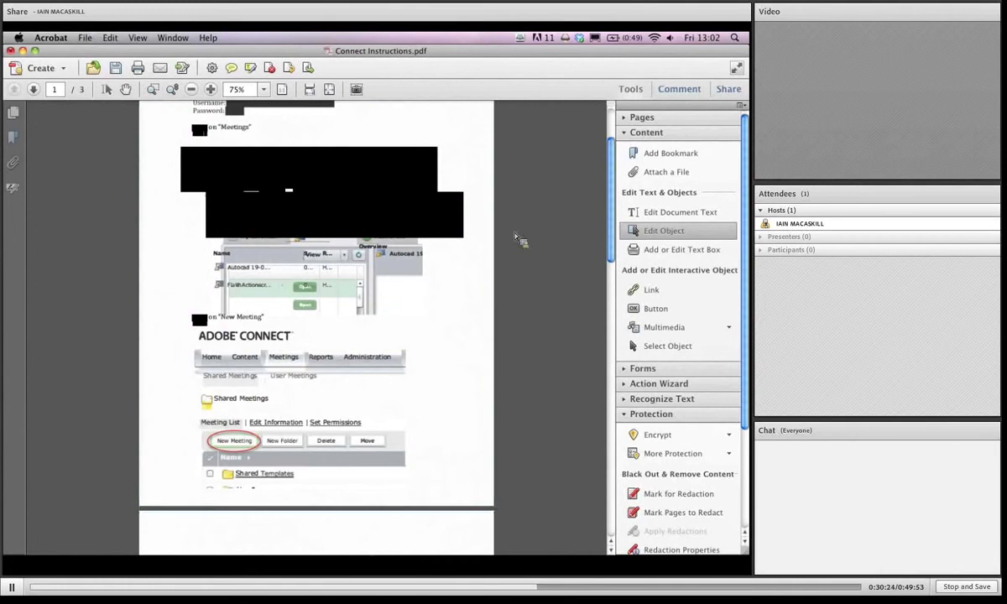
{"action": "left_click_drag", "start_coordinate": [437, 229], "coordinate": [440, 157]}
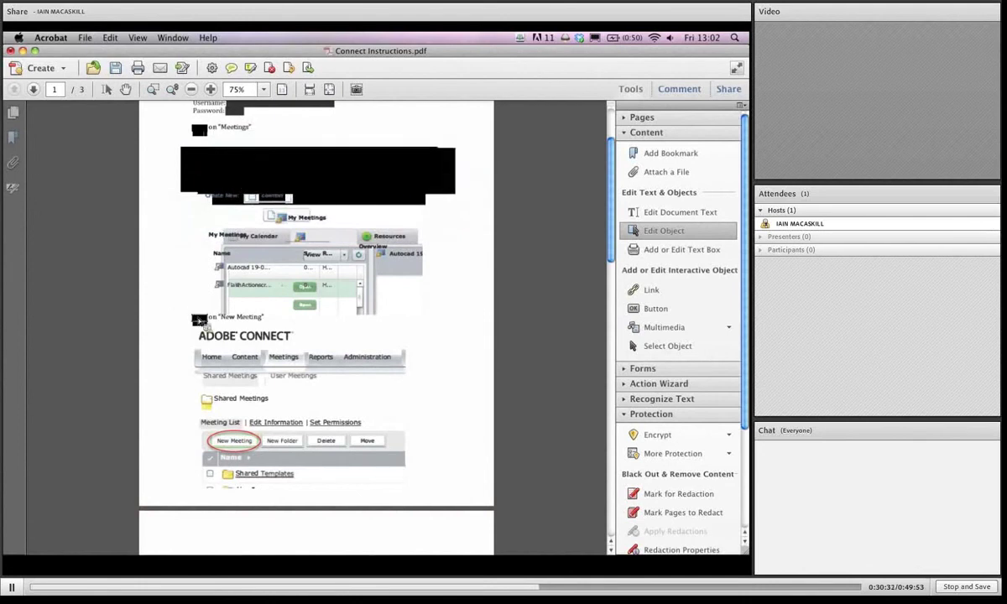
{"action": "left_click_drag", "start_coordinate": [202, 318], "coordinate": [181, 304]}
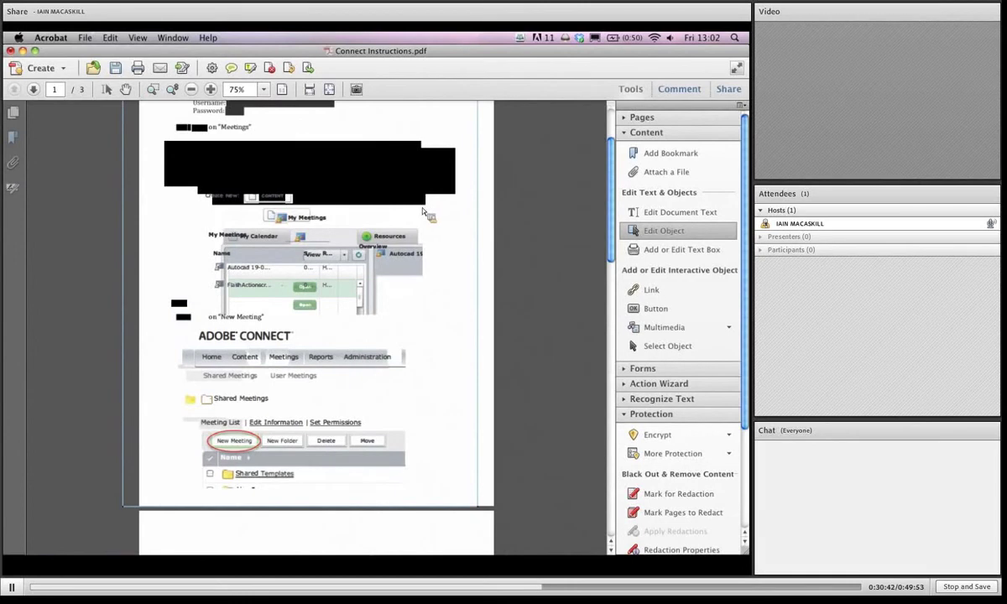
Step: Save the document as Connect Instructions_Redacted.pdf in the Creating PDFs folder
{"action": "left_click", "coordinate": [97, 42]}
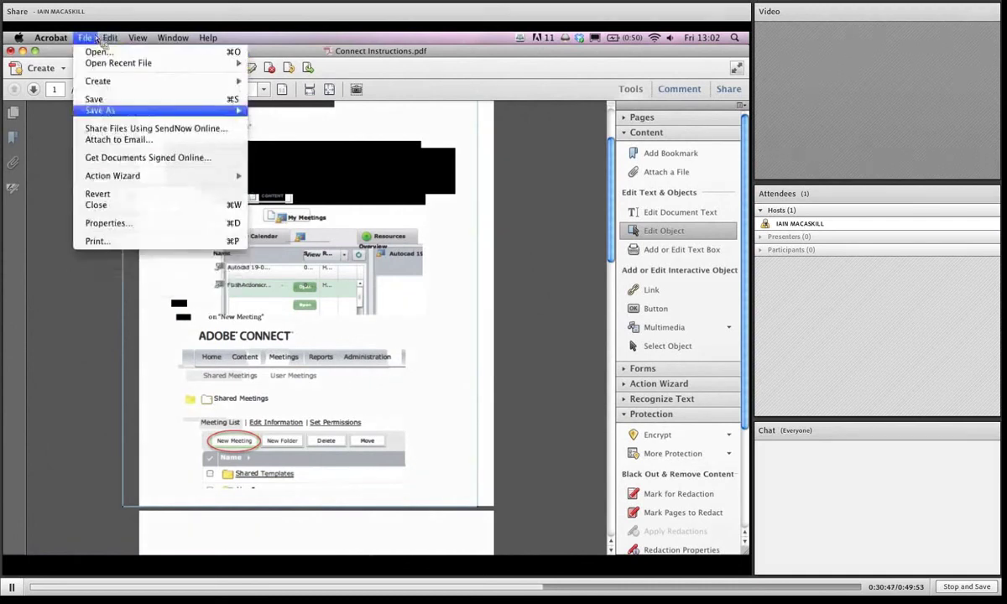
{"action": "left_click", "coordinate": [99, 110]}
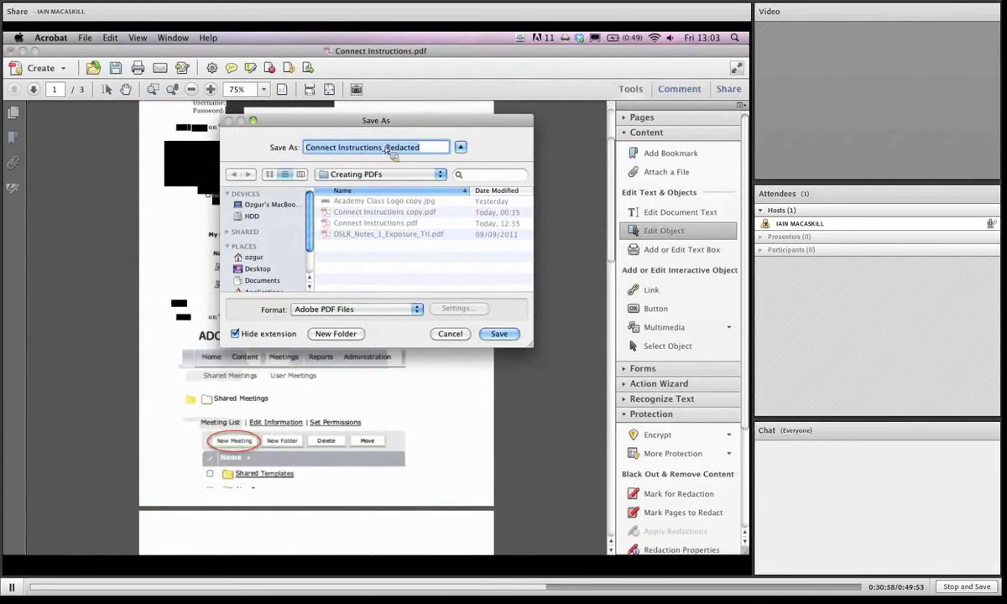
{"action": "left_click", "coordinate": [393, 150]}
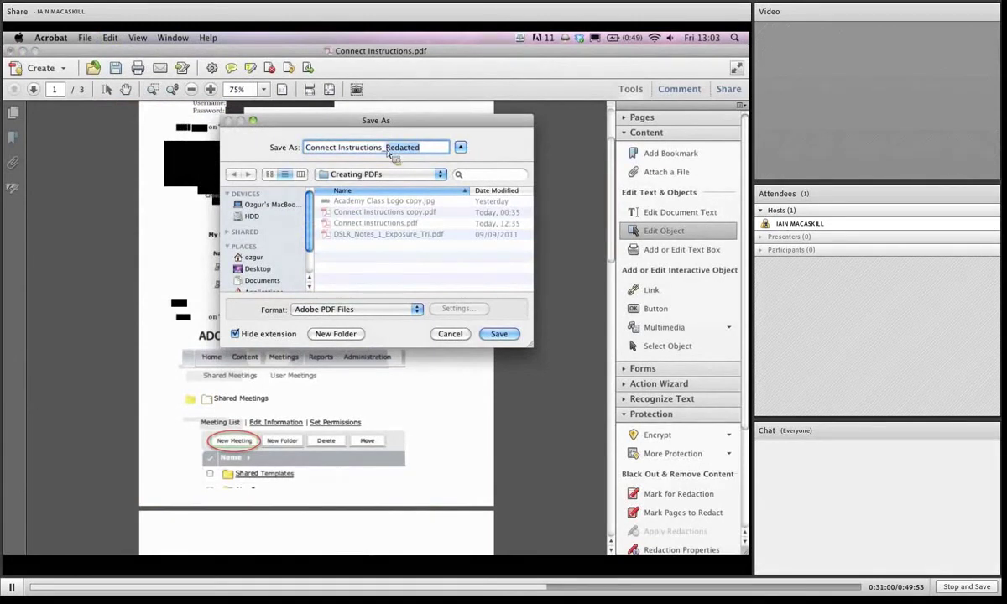
{"action": "left_click", "coordinate": [506, 337]}
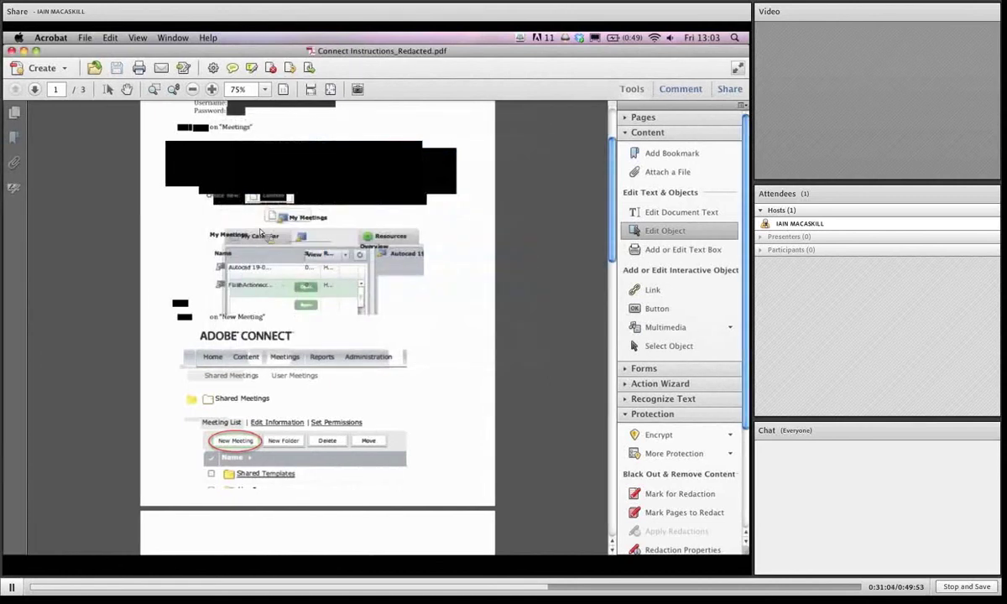
{"action": "left_click_drag", "start_coordinate": [613, 191], "coordinate": [579, 160]}
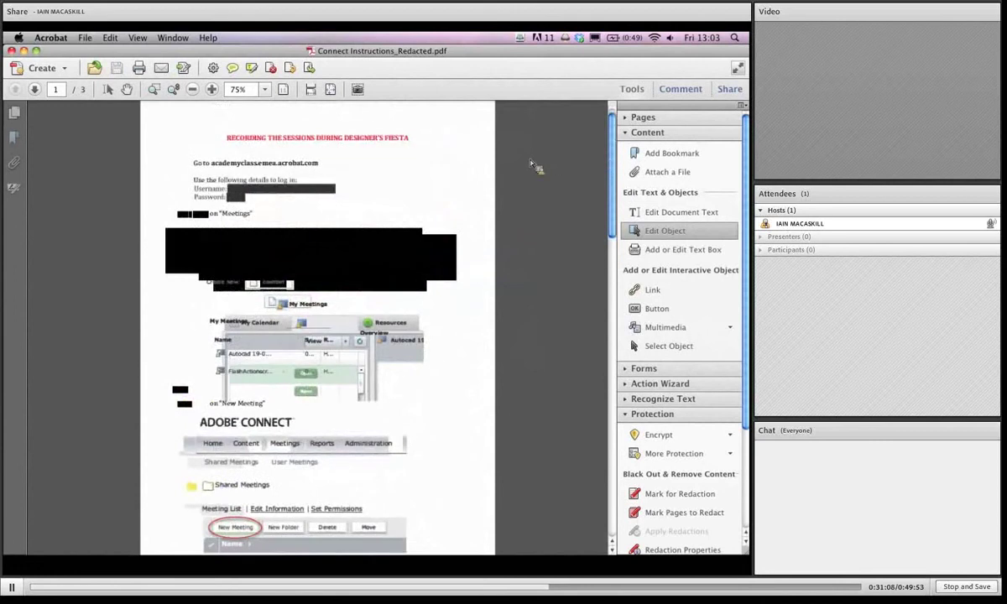
{"action": "left_click", "coordinate": [50, 41]}
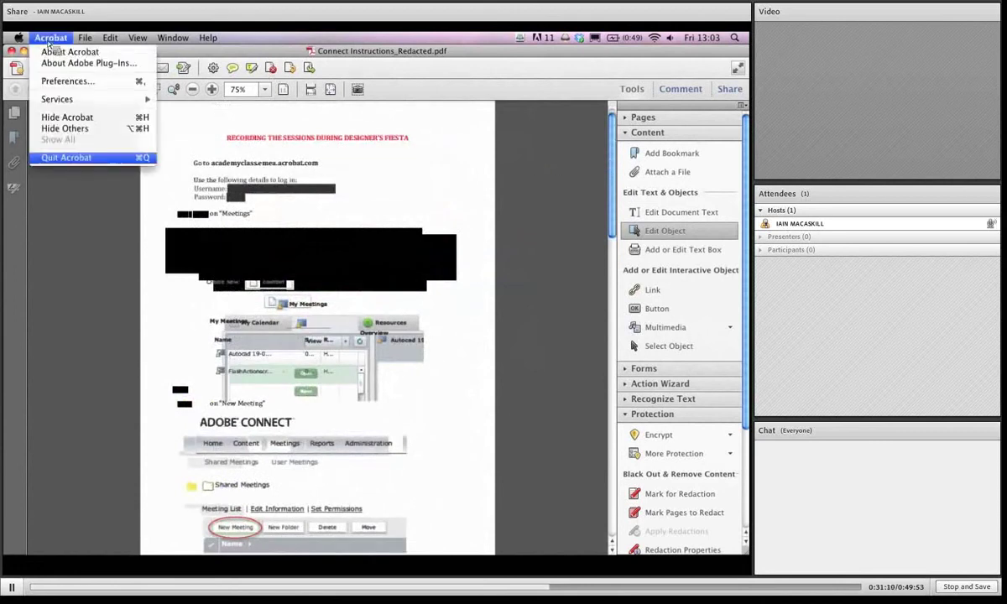
Step: Quit Acrobat and reopen Connect Instructions copy.pdf from the Finder window
{"action": "left_click", "coordinate": [66, 159]}
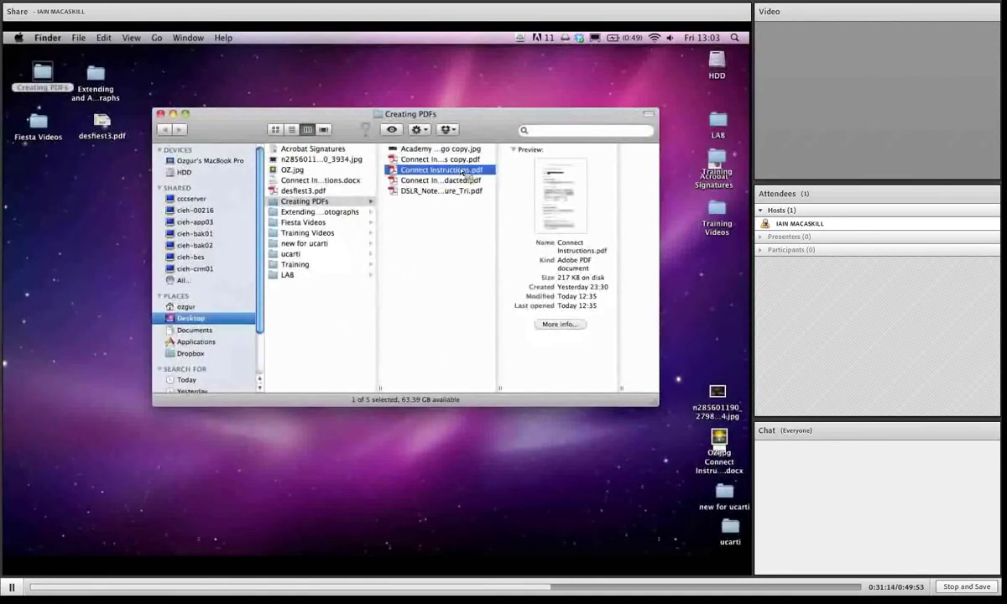
{"action": "double_click", "coordinate": [438, 160]}
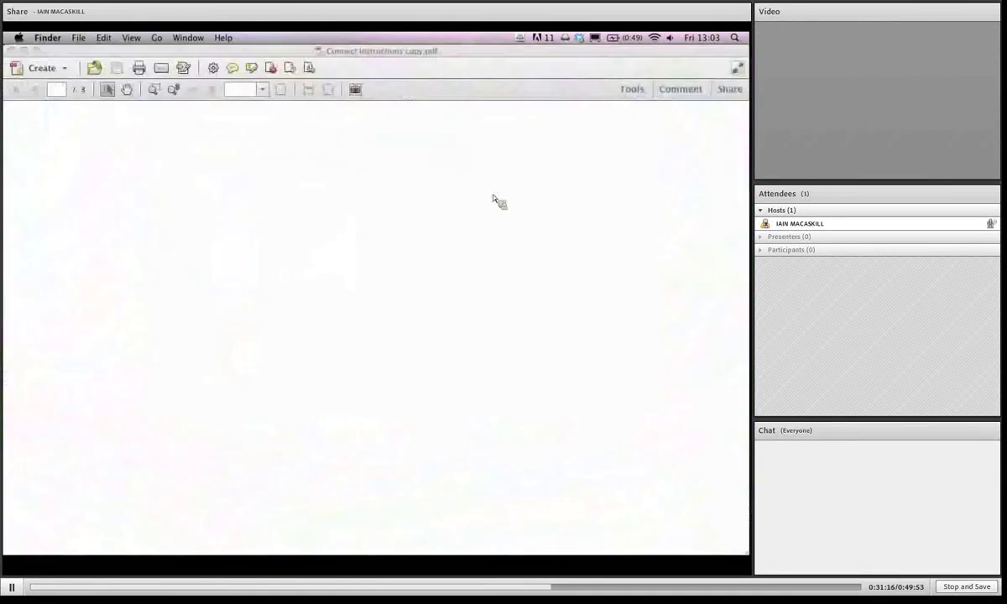
{"action": "mouse_move", "coordinate": [747, 146]}
{"action": "left_mouse_down"}
{"action": "mouse_move", "coordinate": [747, 175]}
{"action": "mouse_move", "coordinate": [747, 162]}
{"action": "left_mouse_up"}
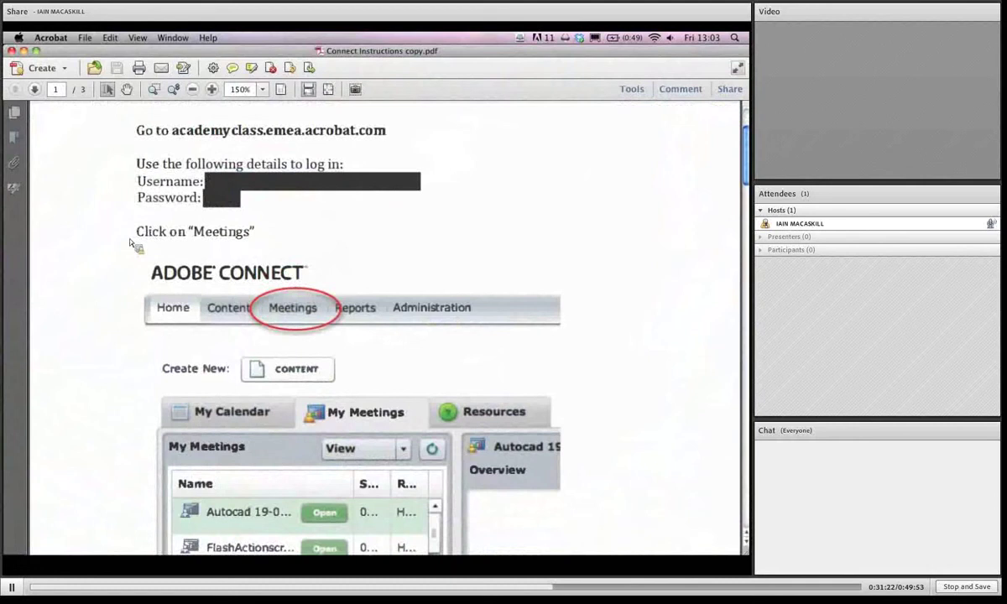
Step: Start Search & Remove Text from the Protection tools and dismiss the unsearchable-images warning
{"action": "left_click", "coordinate": [635, 91]}
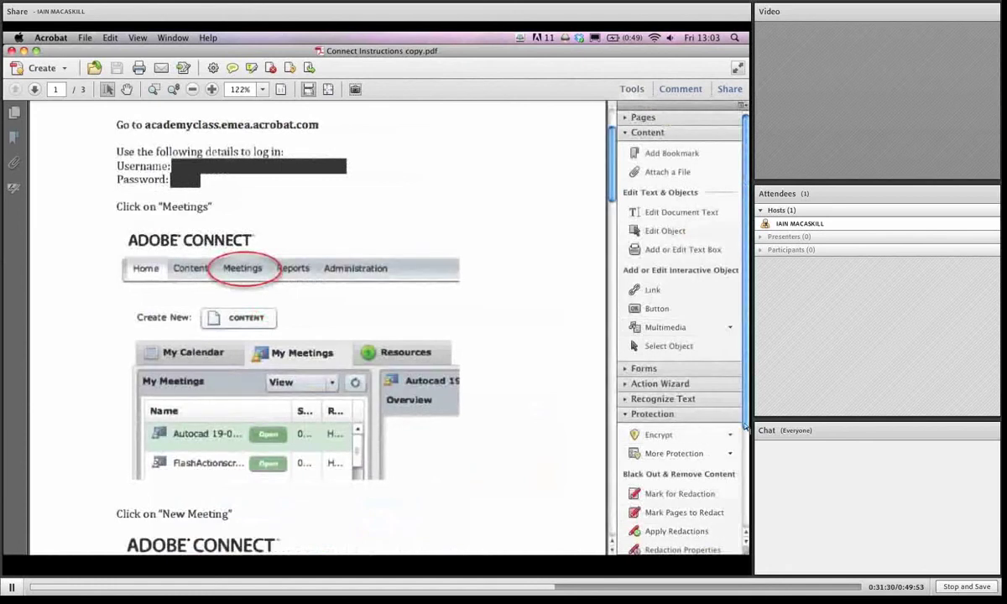
{"action": "scroll", "coordinate": [696, 394], "scroll_direction": "down", "scroll_amount": 2}
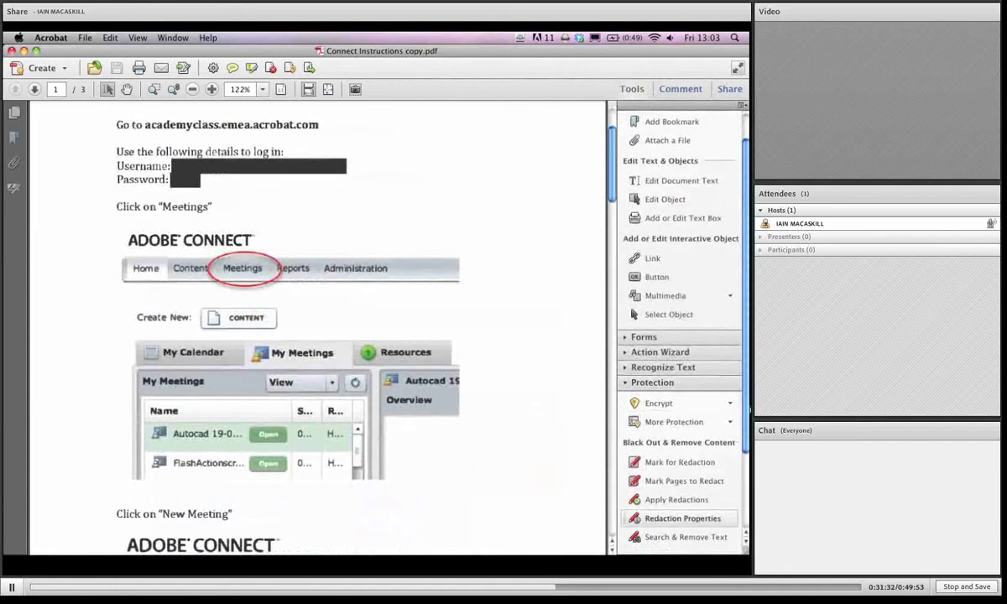
{"action": "left_click", "coordinate": [685, 539]}
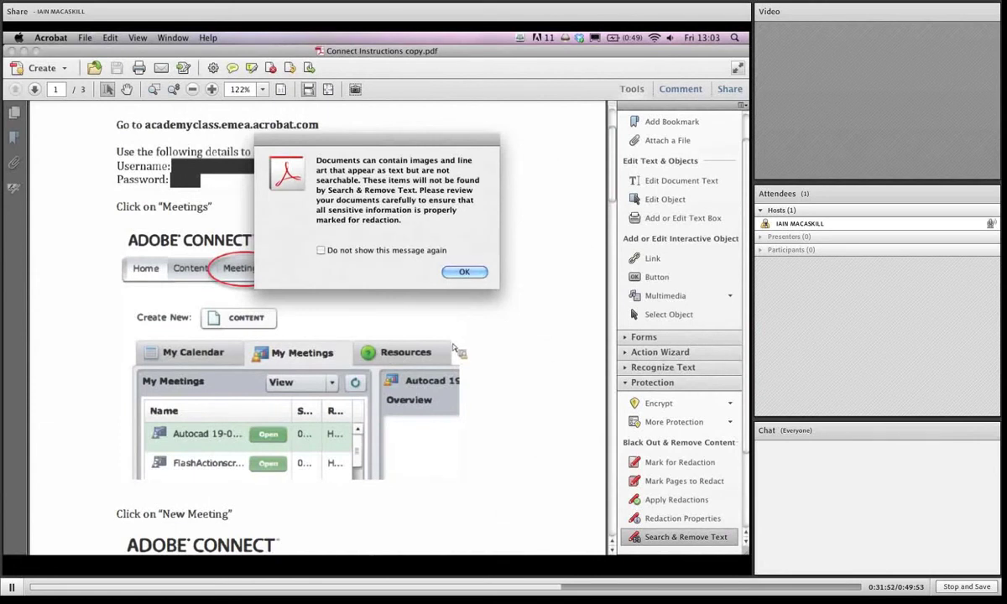
{"action": "left_click", "coordinate": [468, 275]}
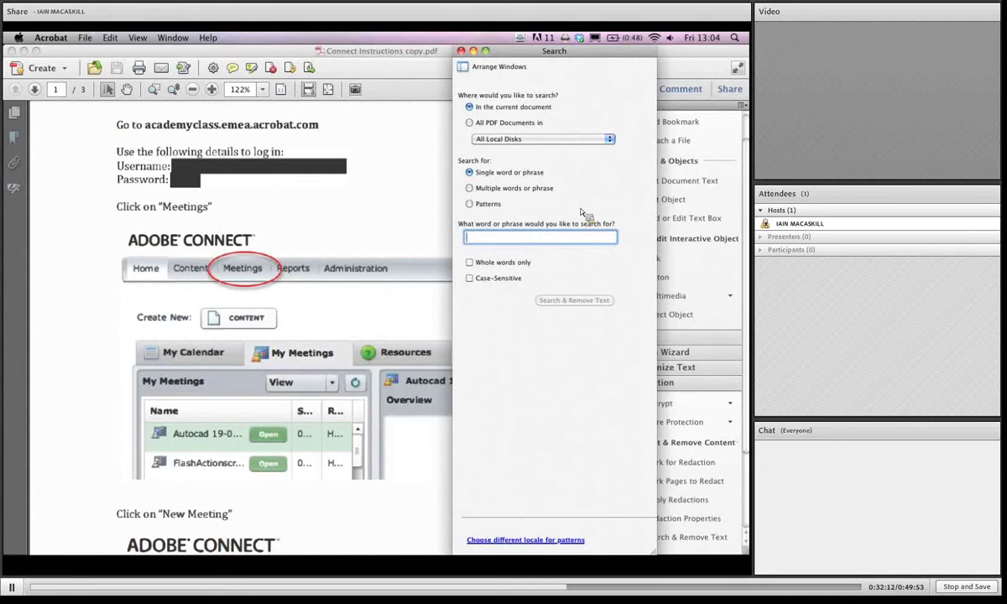
Step: Search the document for the word 'click'
{"action": "type", "text": "cloick"}
{"action": "key", "text": "Left"}
{"action": "key", "text": "Left"}
{"action": "key", "text": "Left"}
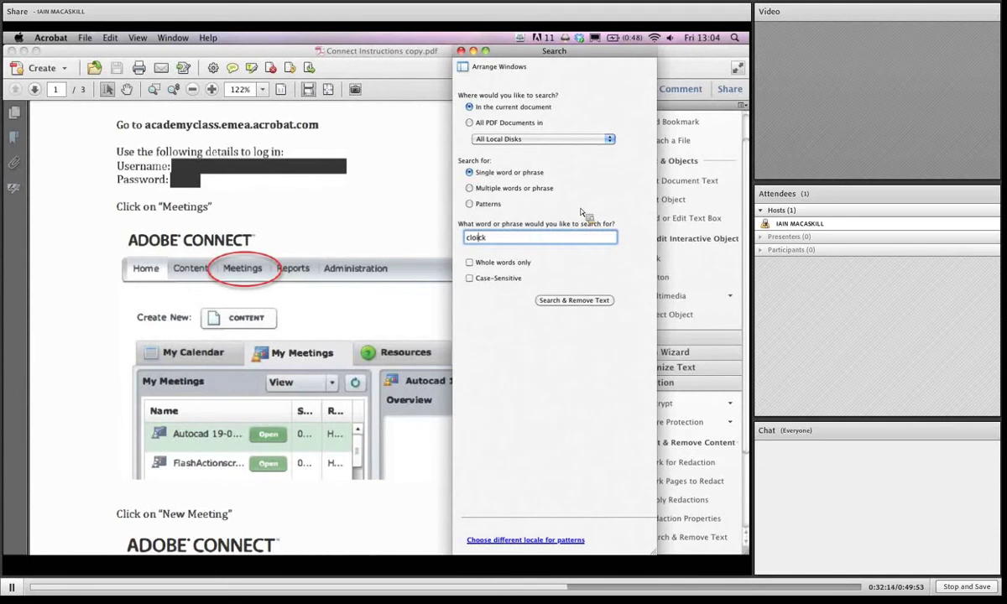
{"action": "key", "text": "BackSpace"}
{"action": "left_click", "coordinate": [585, 304]}
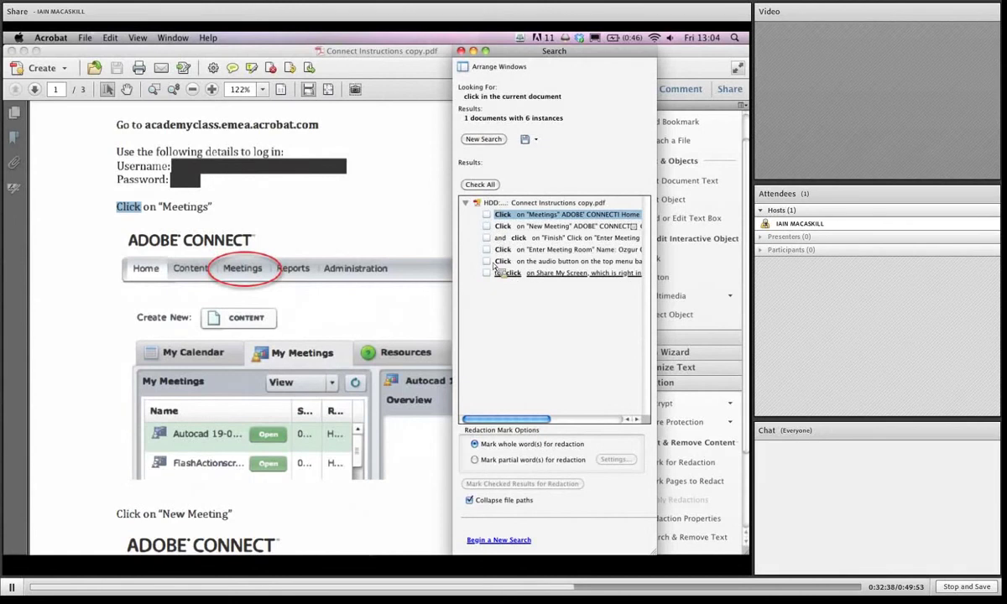
Step: Check all six 'click' results and mark them for redaction
{"action": "left_click", "coordinate": [487, 215]}
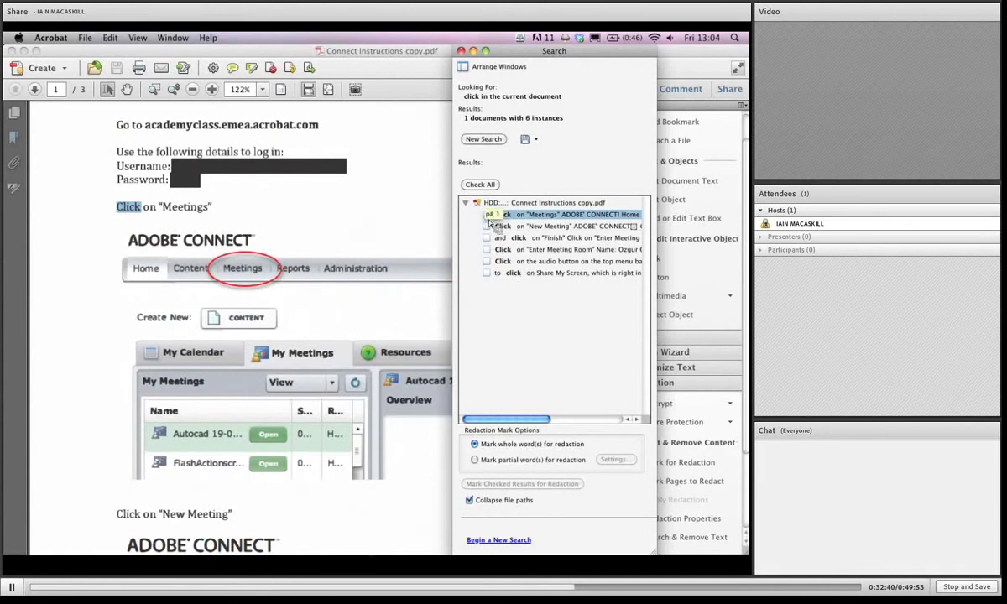
{"action": "left_click", "coordinate": [488, 226]}
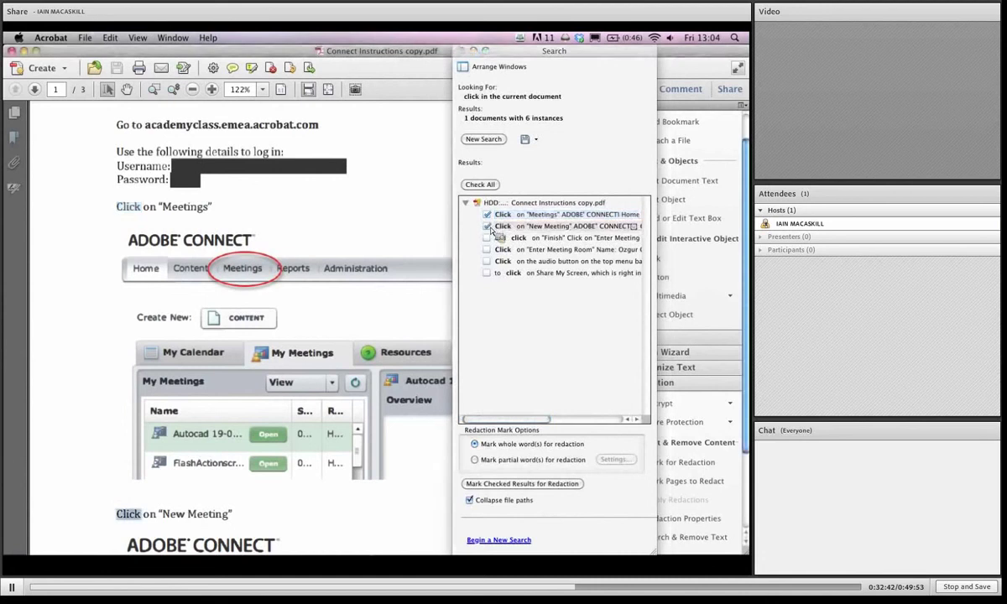
{"action": "left_click", "coordinate": [493, 188]}
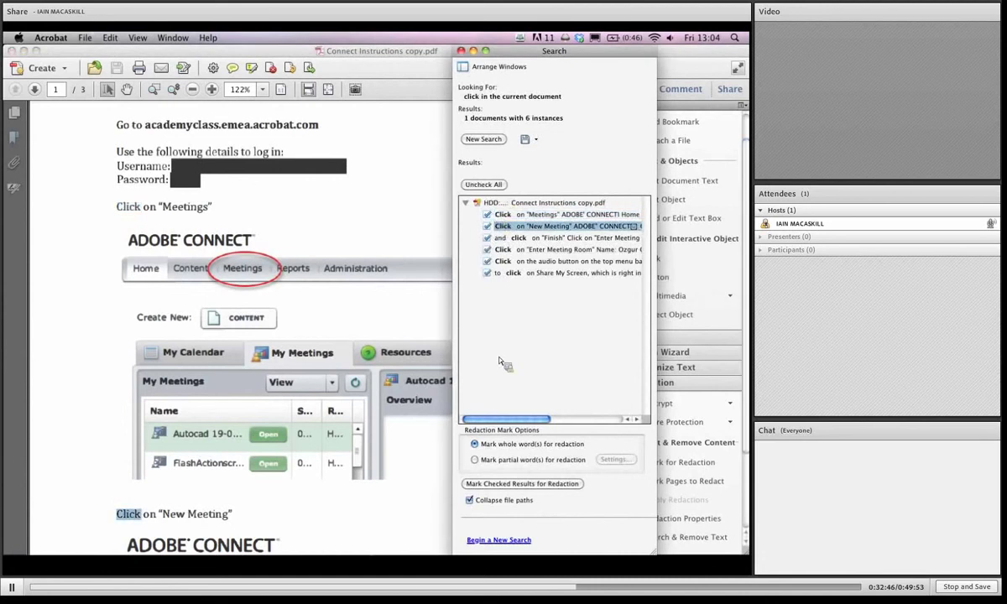
{"action": "left_click", "coordinate": [561, 485]}
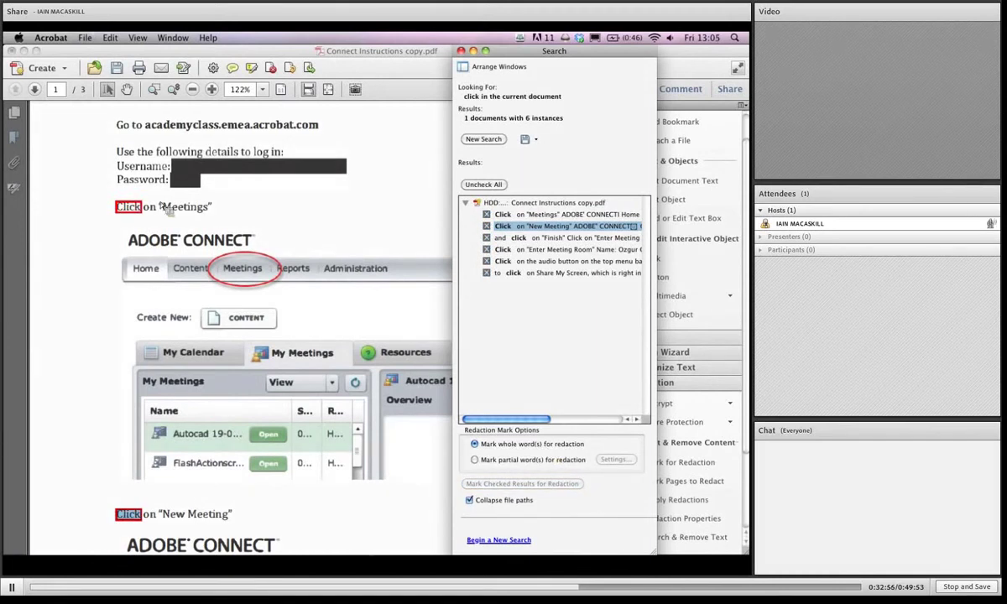
Step: Close the search results and apply the redactions, turning each 'click' into a black box, skipping hidden-information removal
{"action": "left_click", "coordinate": [462, 51]}
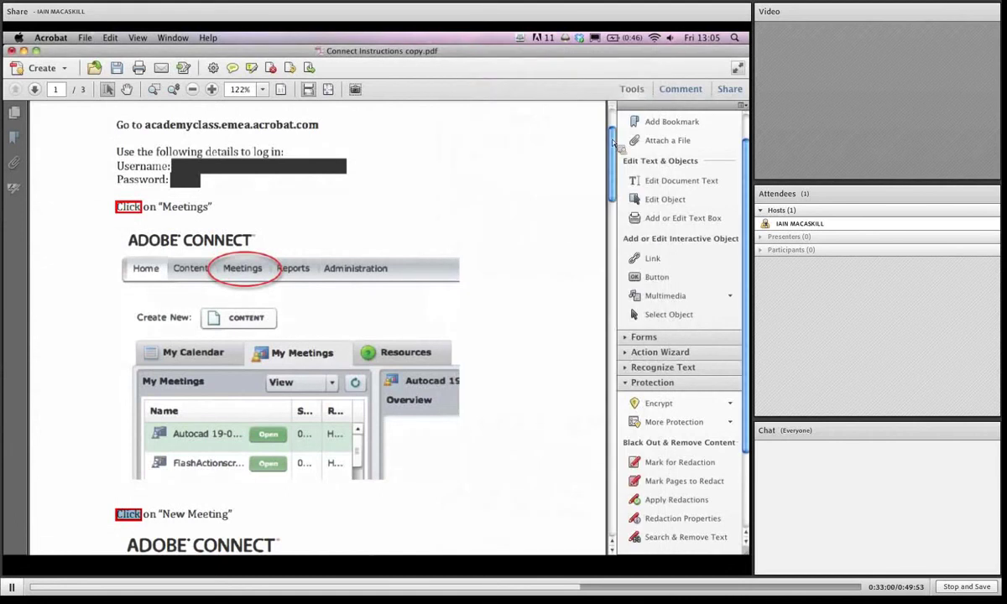
{"action": "left_click_drag", "start_coordinate": [613, 143], "coordinate": [637, 299]}
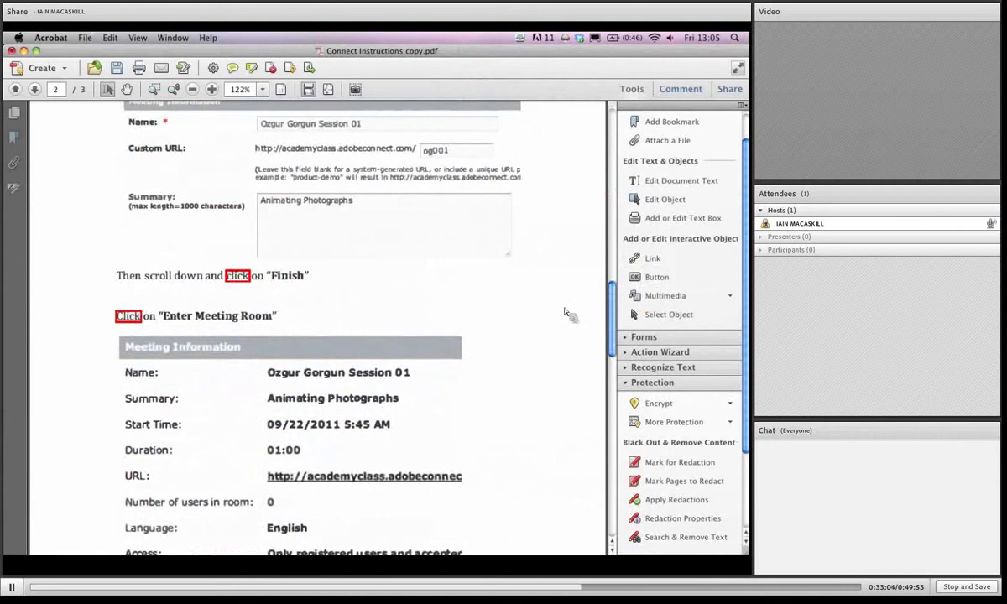
{"action": "scroll", "coordinate": [700, 395], "scroll_direction": "down", "scroll_amount": 1}
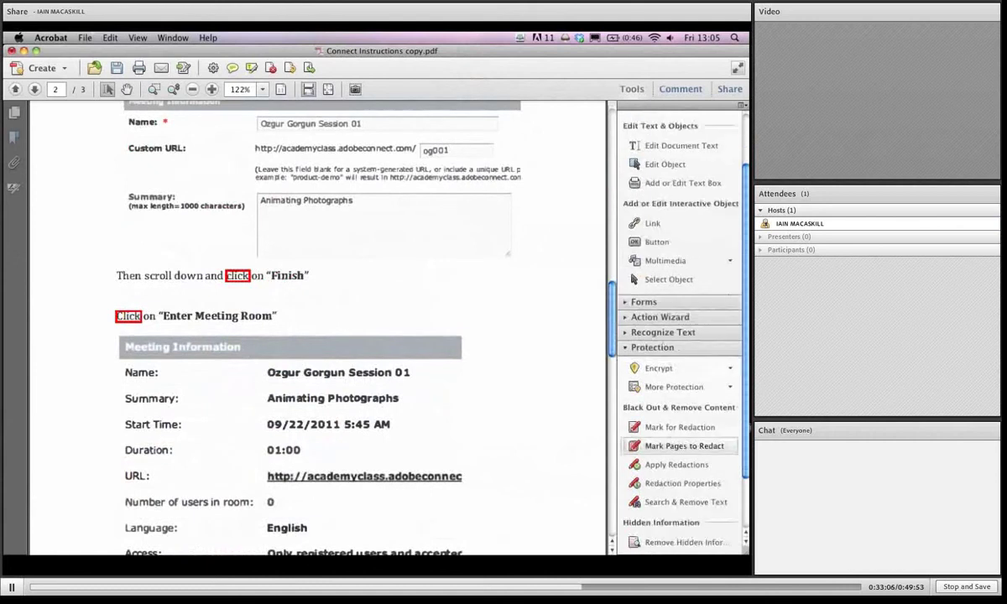
{"action": "left_click", "coordinate": [686, 471]}
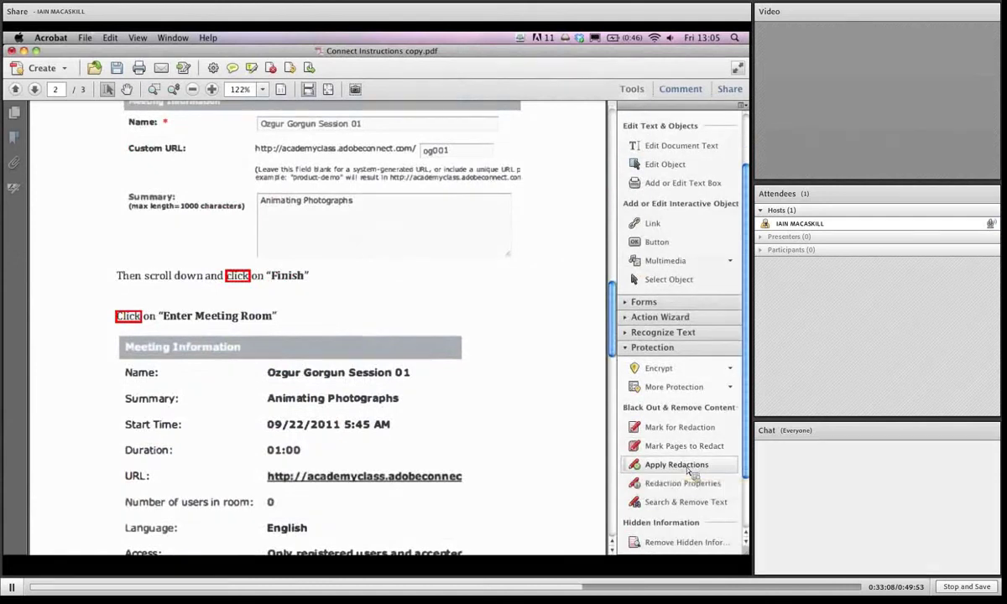
{"action": "key", "text": "Return"}
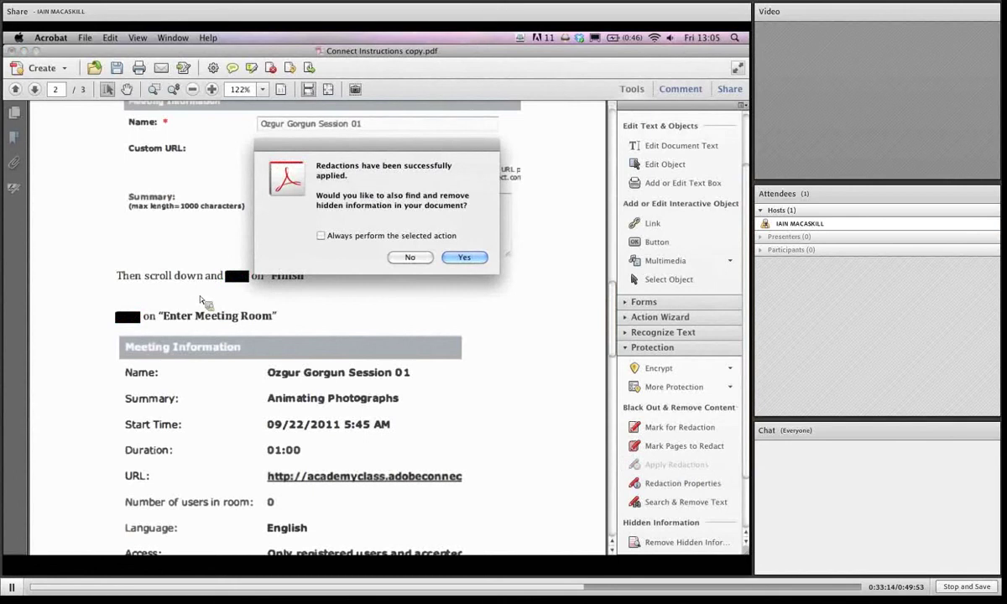
{"action": "left_click", "coordinate": [411, 258]}
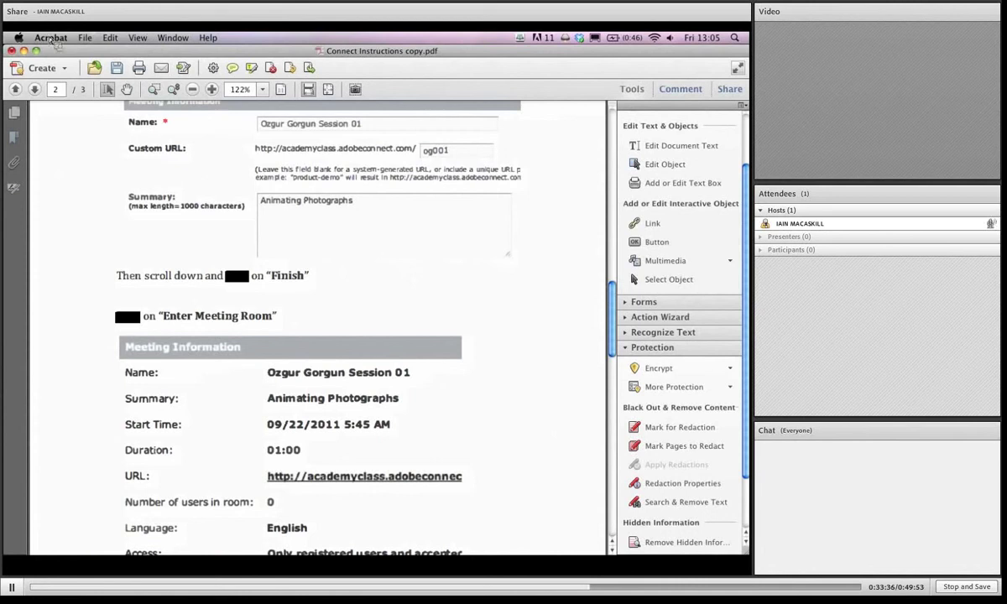
Step: Close the redacted copy without saving and reopen Connect Instructions copy.pdf from Finder
{"action": "key", "text": "super+q"}
{"action": "left_click", "coordinate": [315, 228]}
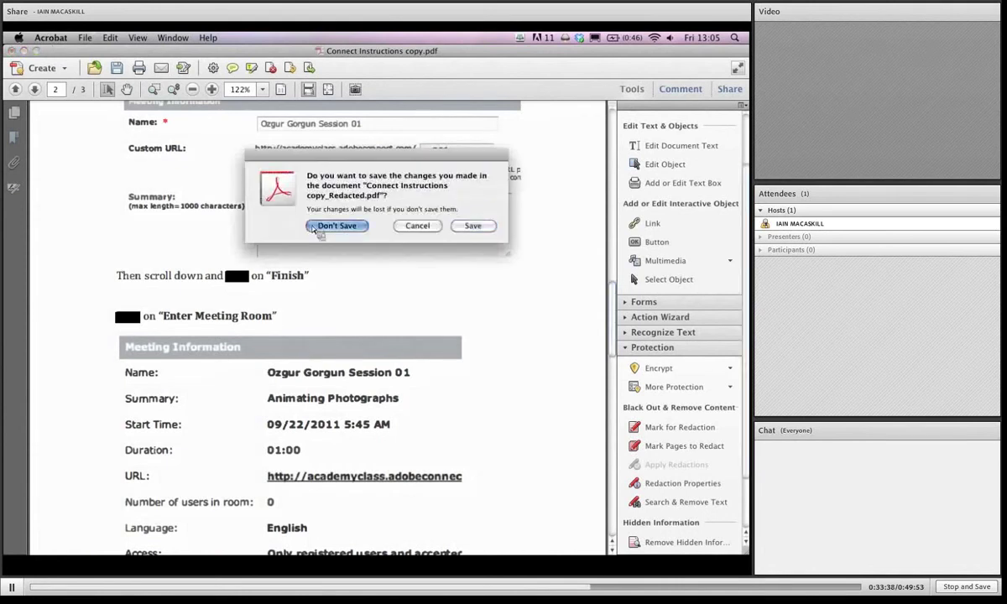
{"action": "left_click", "coordinate": [221, 124]}
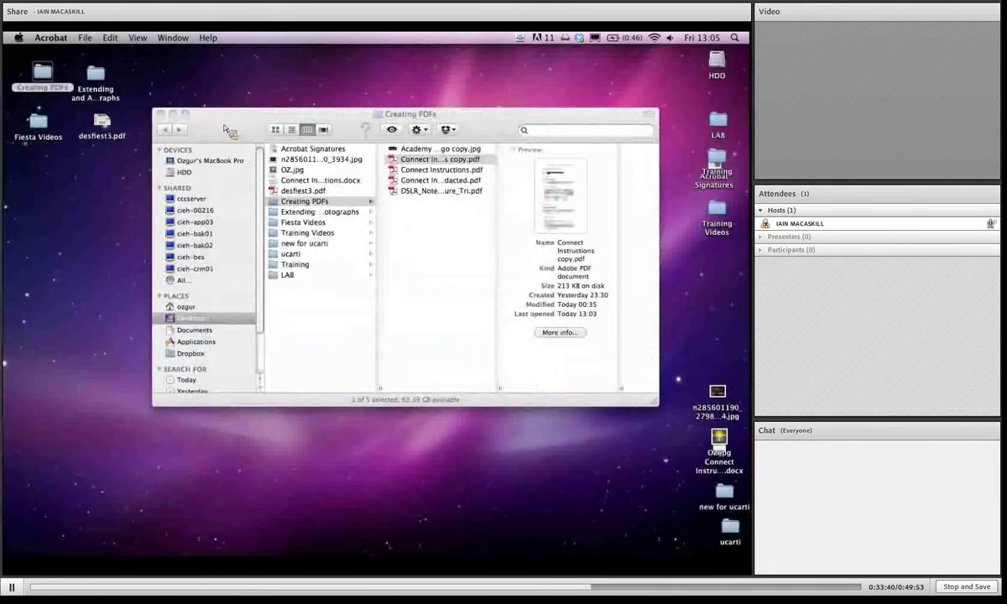
{"action": "double_click", "coordinate": [414, 160]}
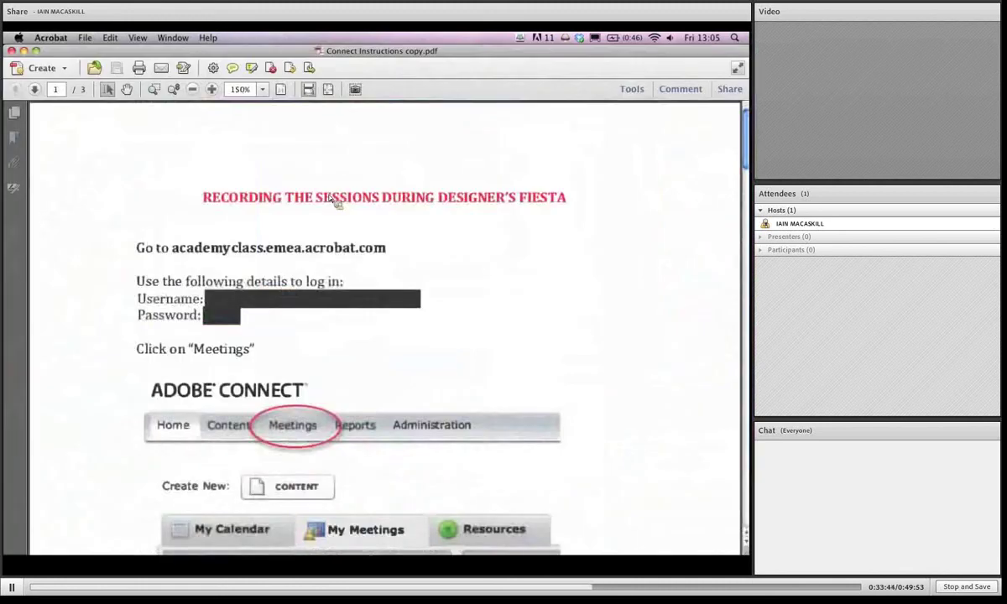
Step: Zoom the page out to 75% and bring up the tools pane
{"action": "left_click", "coordinate": [192, 89]}
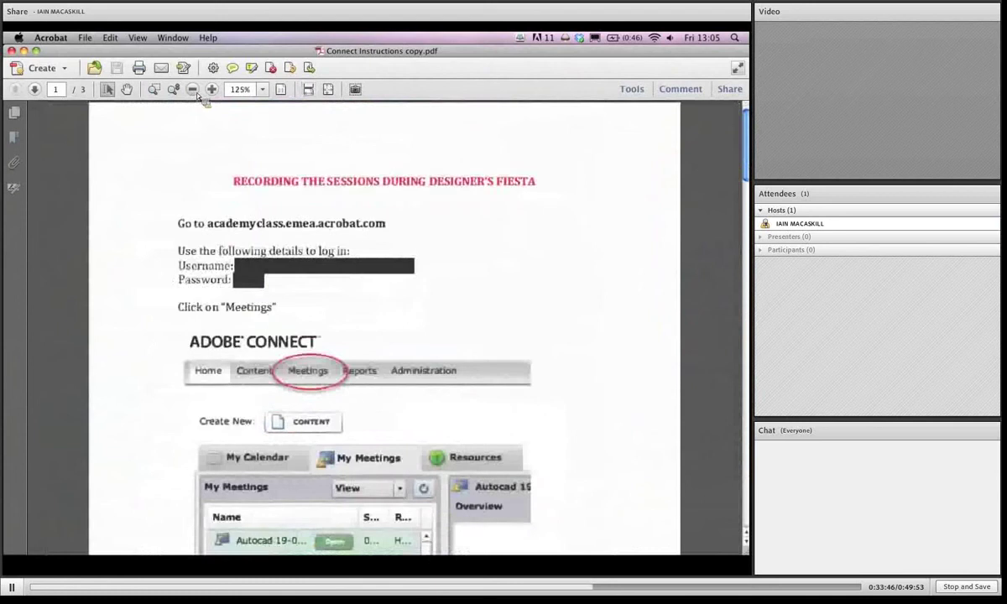
{"action": "left_click", "coordinate": [192, 89]}
{"action": "left_click", "coordinate": [192, 89]}
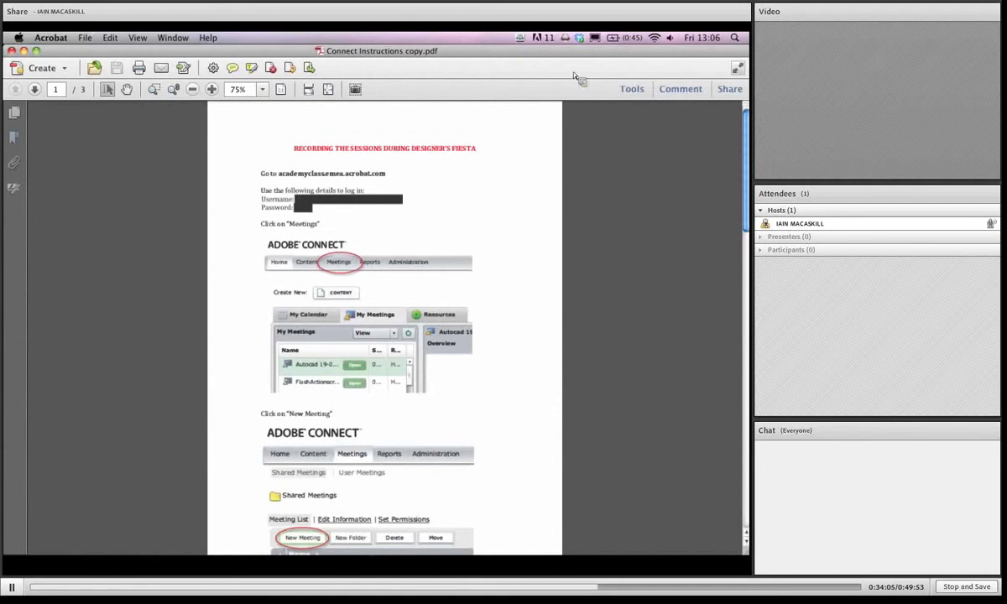
{"action": "left_click", "coordinate": [634, 91]}
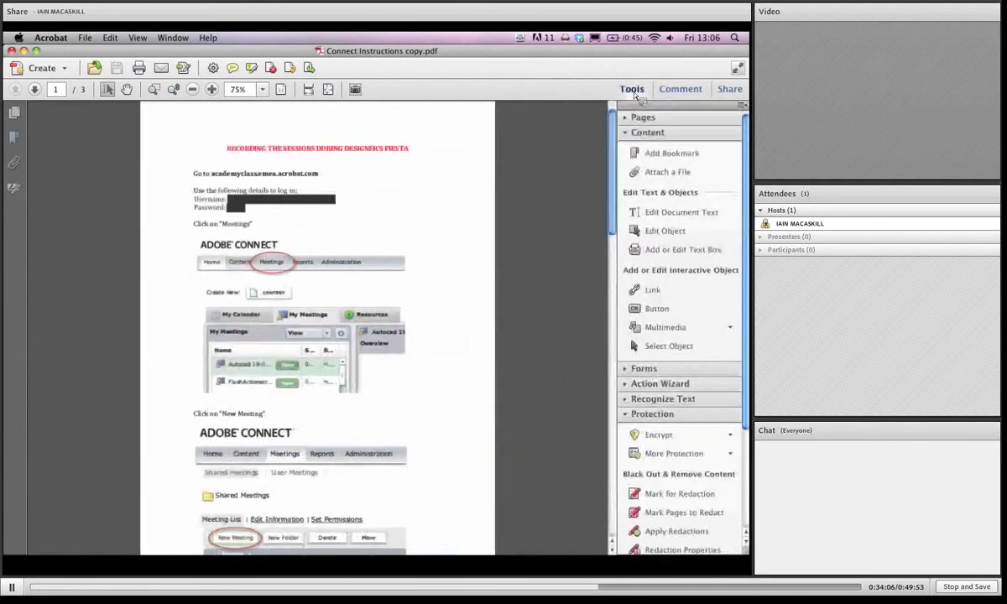
Step: Collapse Content, add Encrypt to Quick Tools, and close the tools pane
{"action": "left_click", "coordinate": [671, 133]}
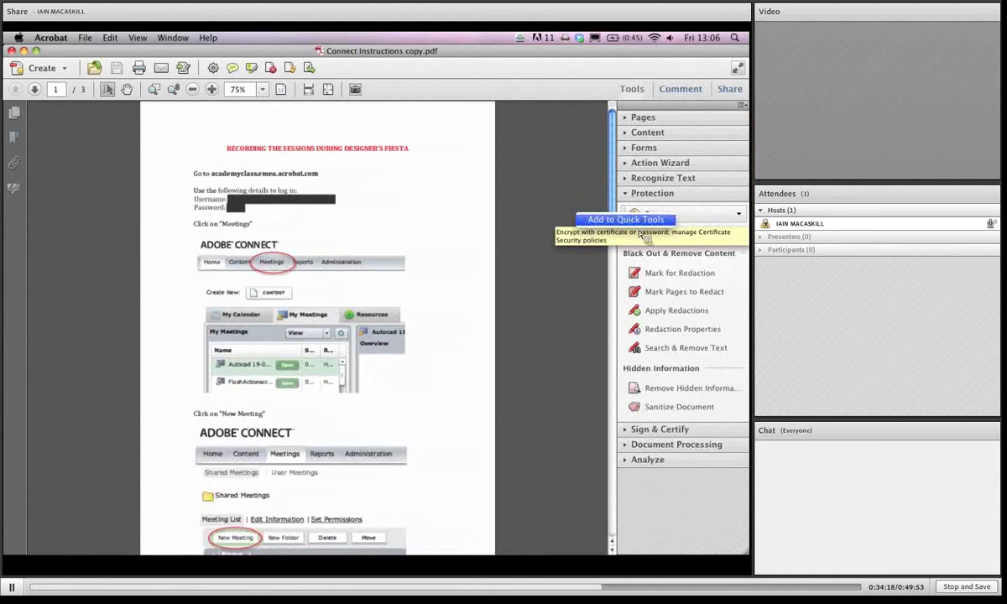
{"action": "left_click", "coordinate": [642, 221]}
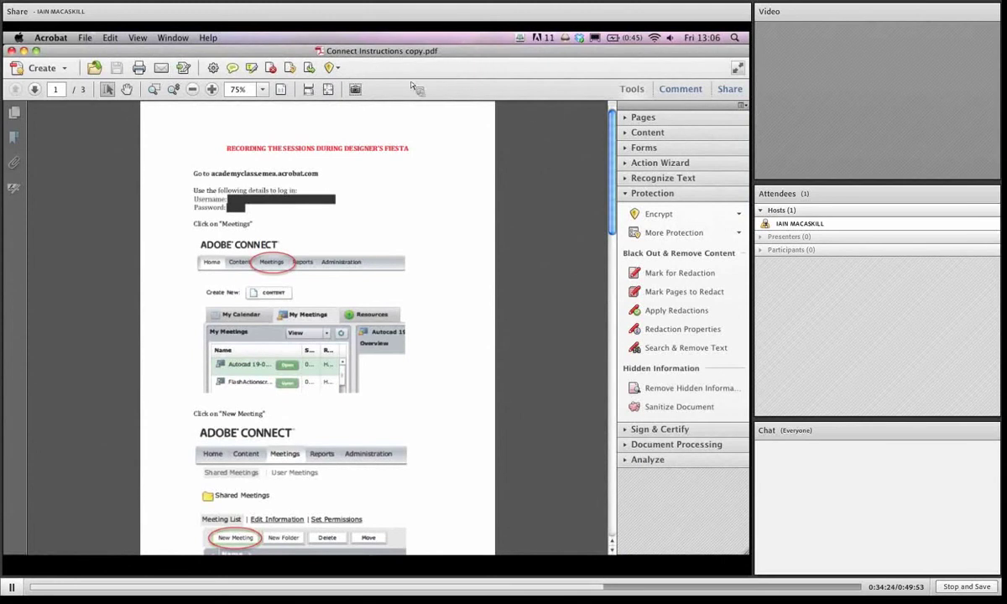
{"action": "left_click", "coordinate": [632, 89]}
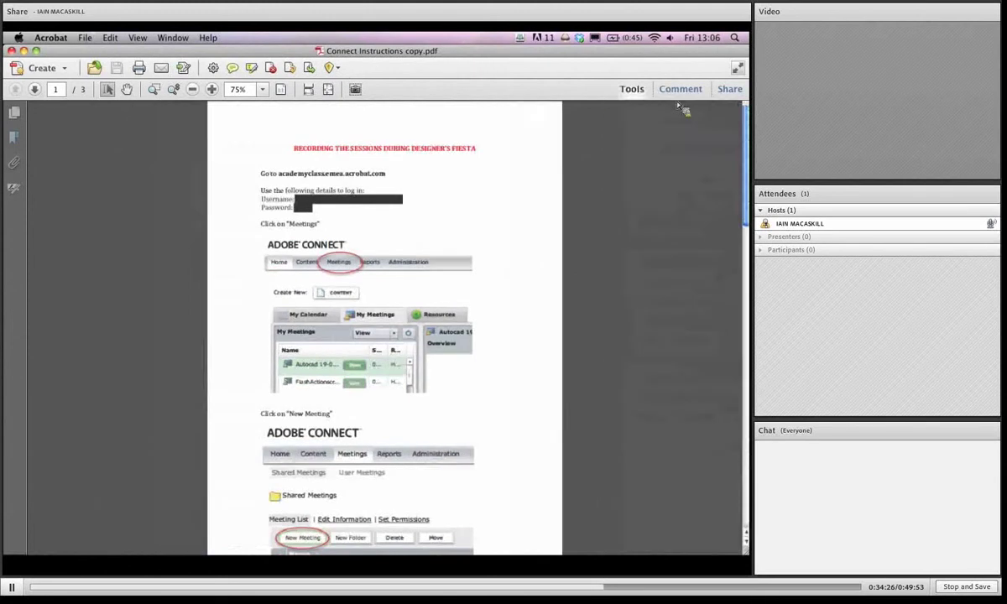
Step: Choose Encrypt with Password from the Encrypt quick tool and accept the security change prompt
{"action": "left_click", "coordinate": [335, 68]}
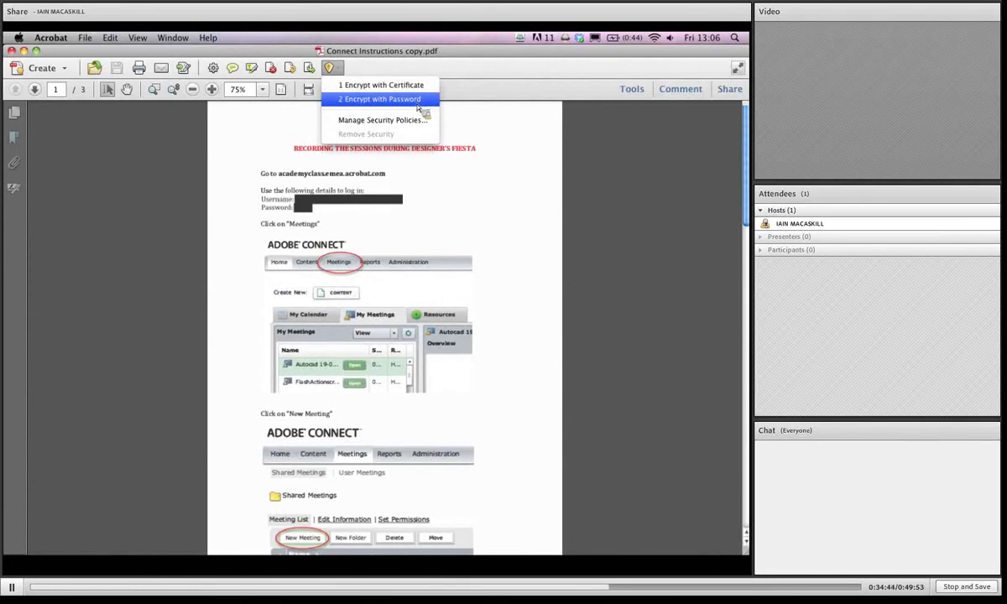
{"action": "left_click", "coordinate": [417, 102]}
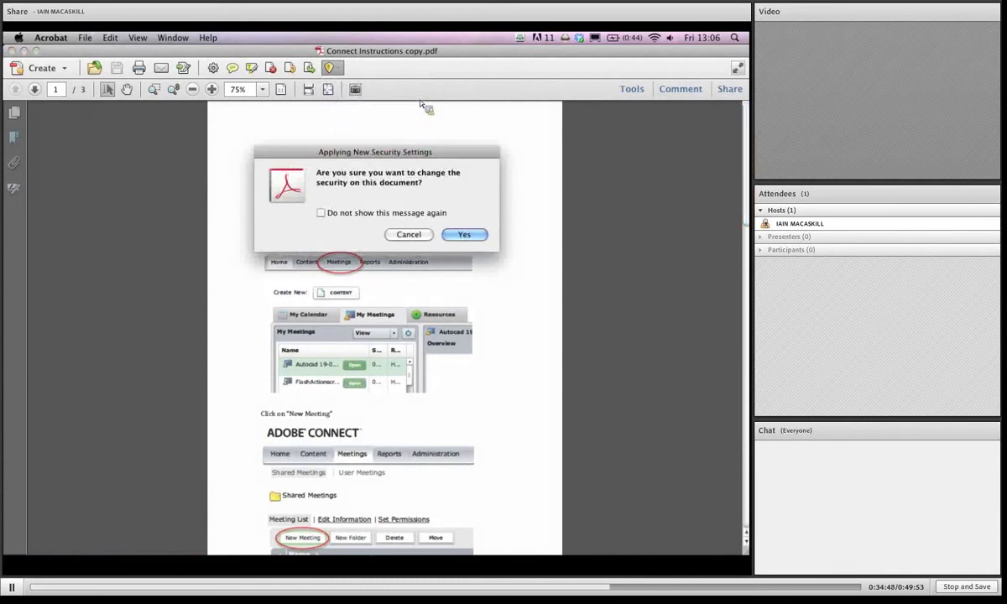
{"action": "key", "text": "Return"}
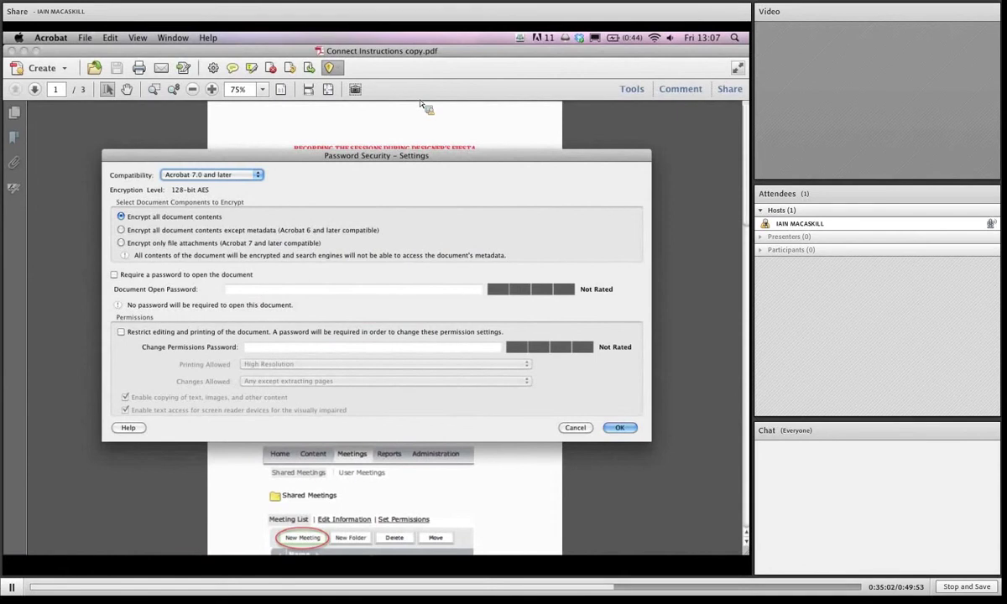
{"action": "left_click", "coordinate": [261, 176]}
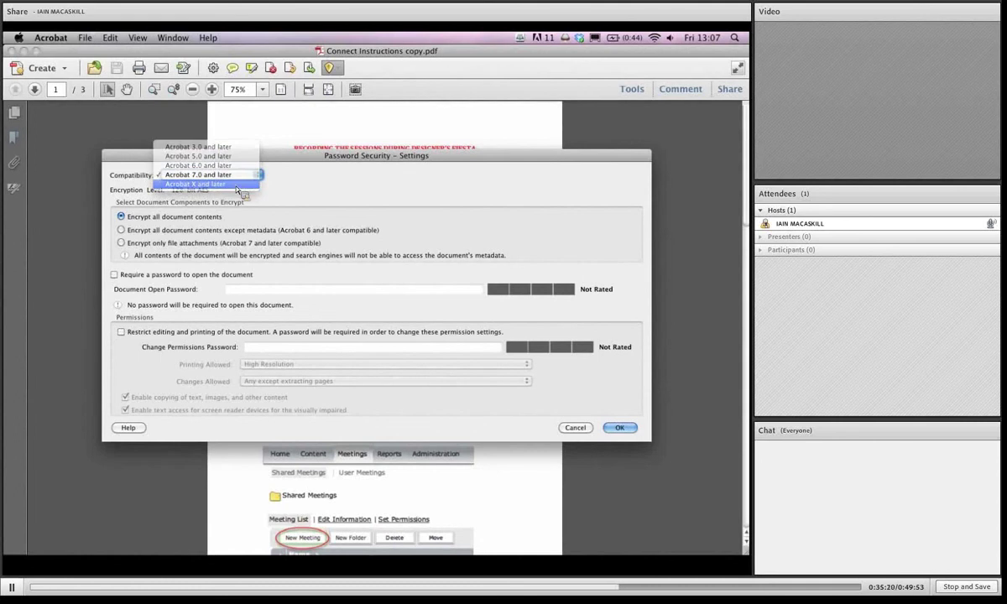
{"action": "left_click", "coordinate": [241, 185]}
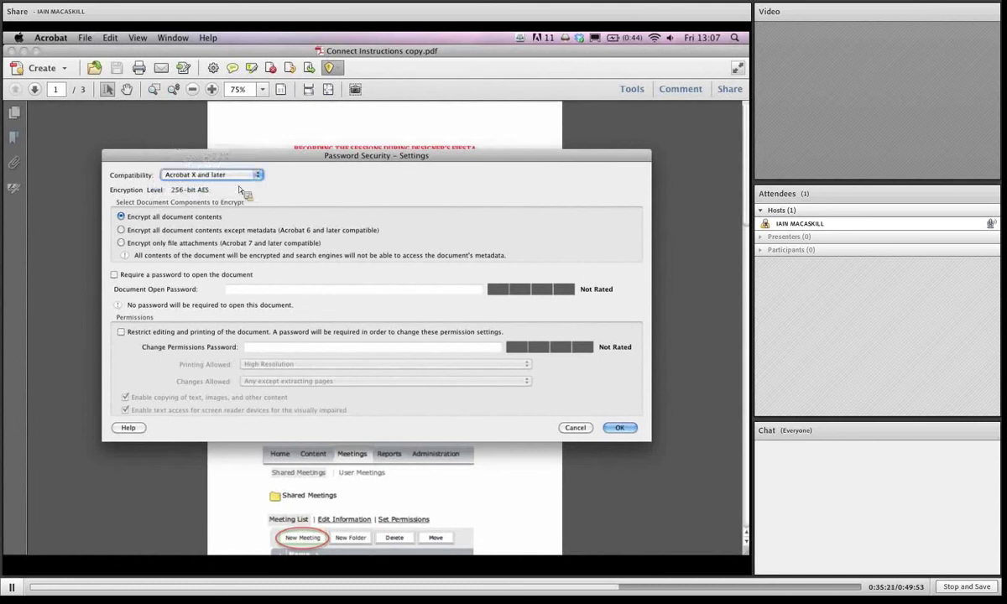
{"action": "left_click", "coordinate": [198, 176]}
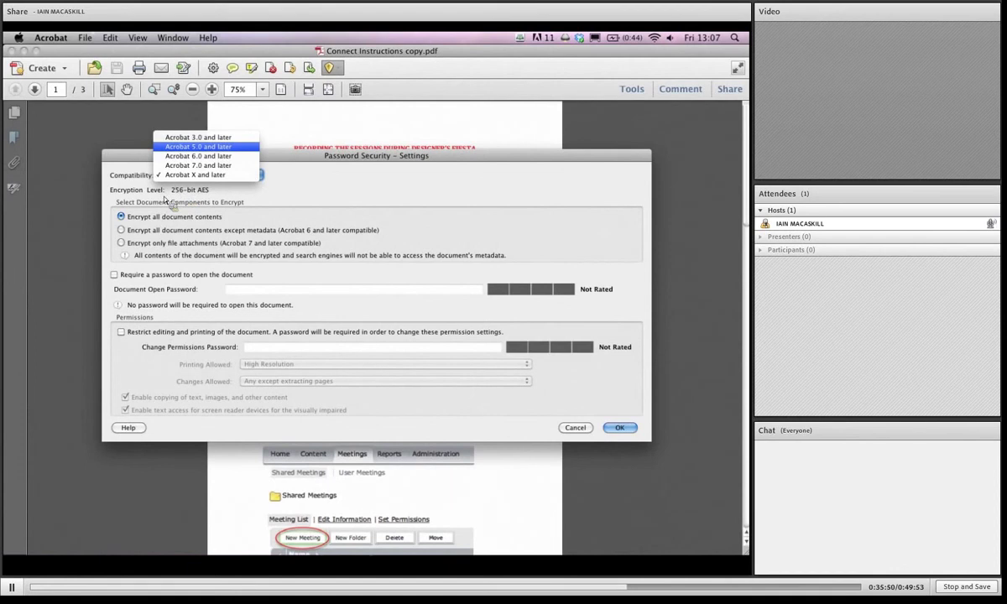
{"action": "left_click", "coordinate": [193, 167]}
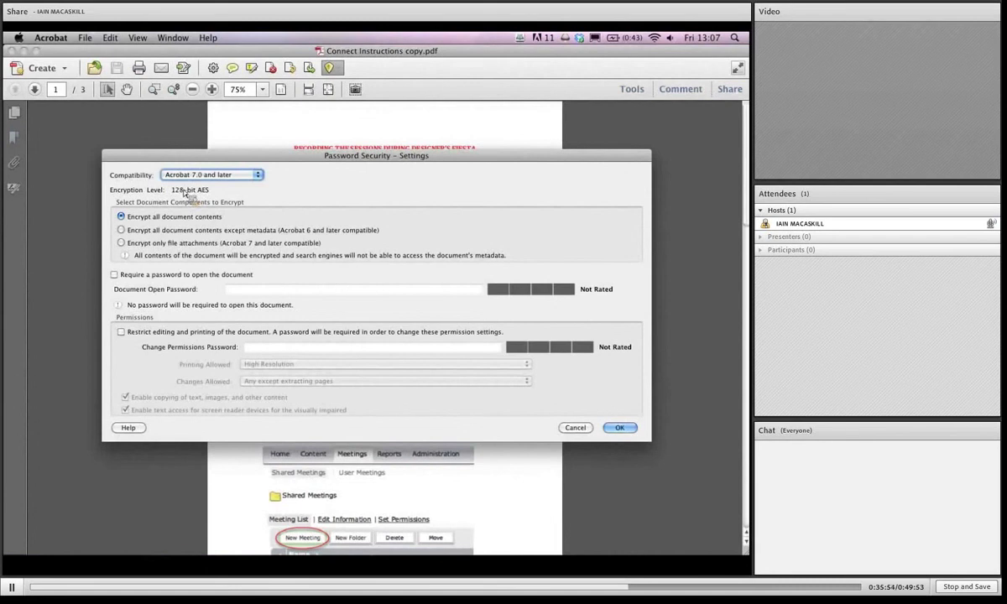
{"action": "left_click", "coordinate": [210, 175]}
{"action": "left_click", "coordinate": [216, 185]}
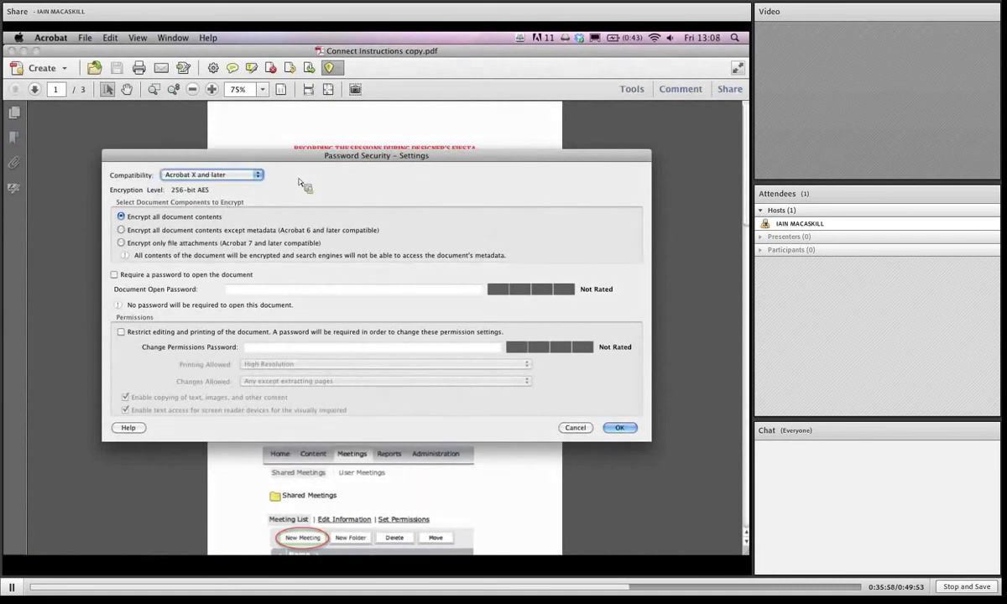
{"action": "left_click", "coordinate": [257, 175]}
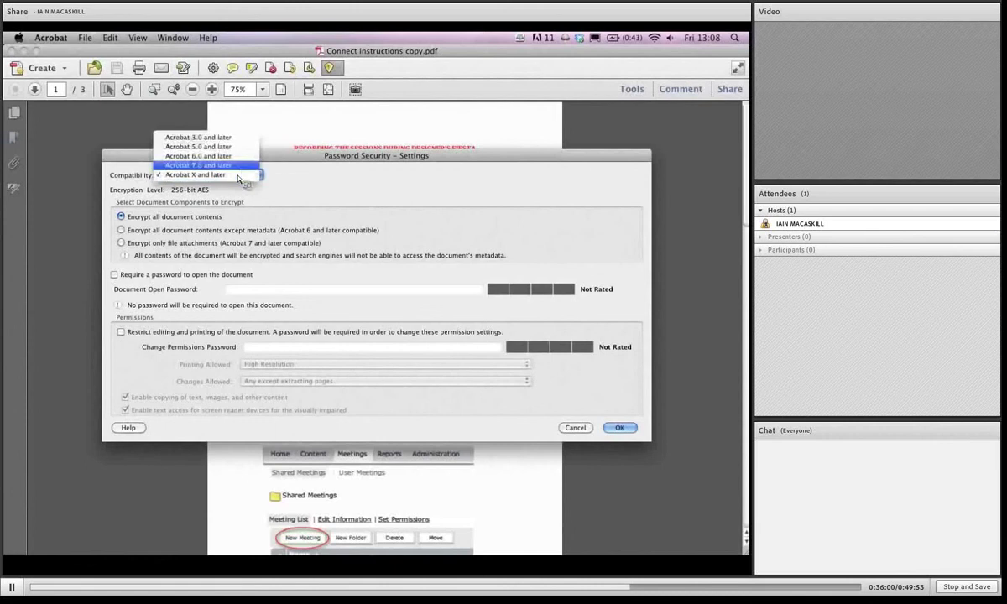
{"action": "left_click", "coordinate": [239, 167]}
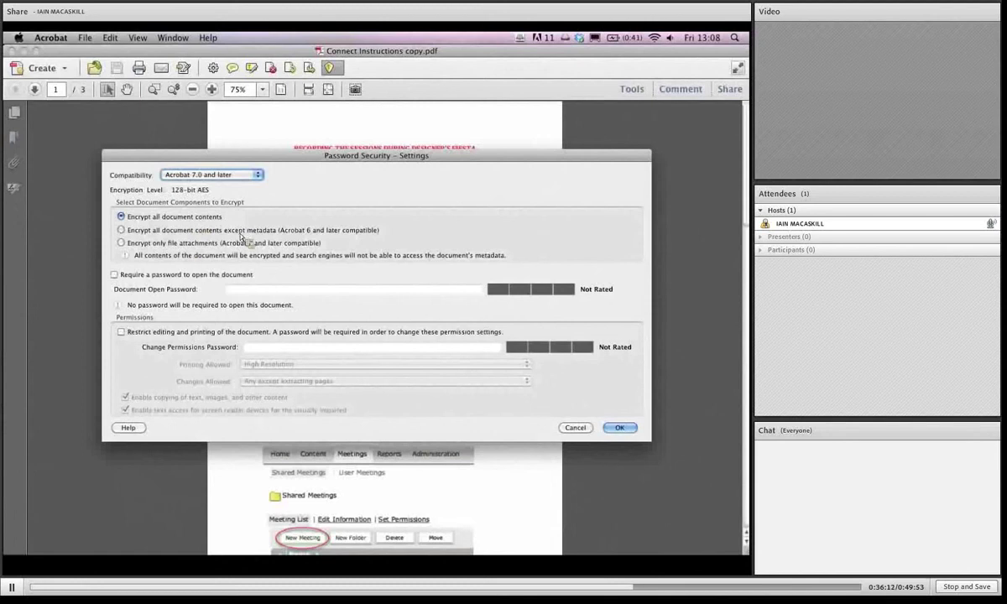
{"action": "left_click", "coordinate": [270, 231]}
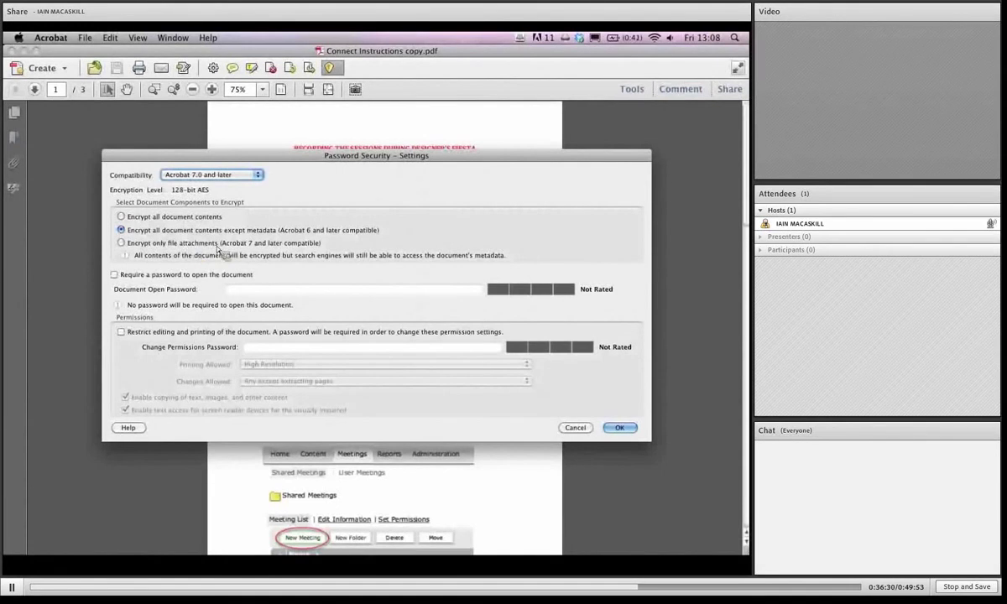
{"action": "left_click", "coordinate": [184, 218]}
Step: Turn on a document open password, re-entering it once, and enable editing and printing restrictions
{"action": "left_click", "coordinate": [115, 276]}
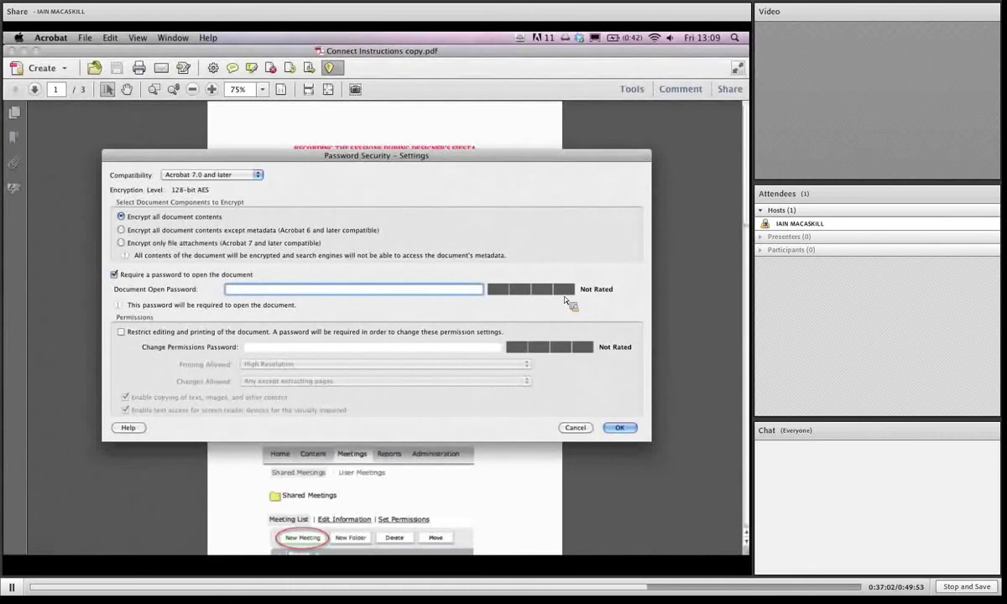
{"action": "type", "text": "••••••••••••••••••••"}
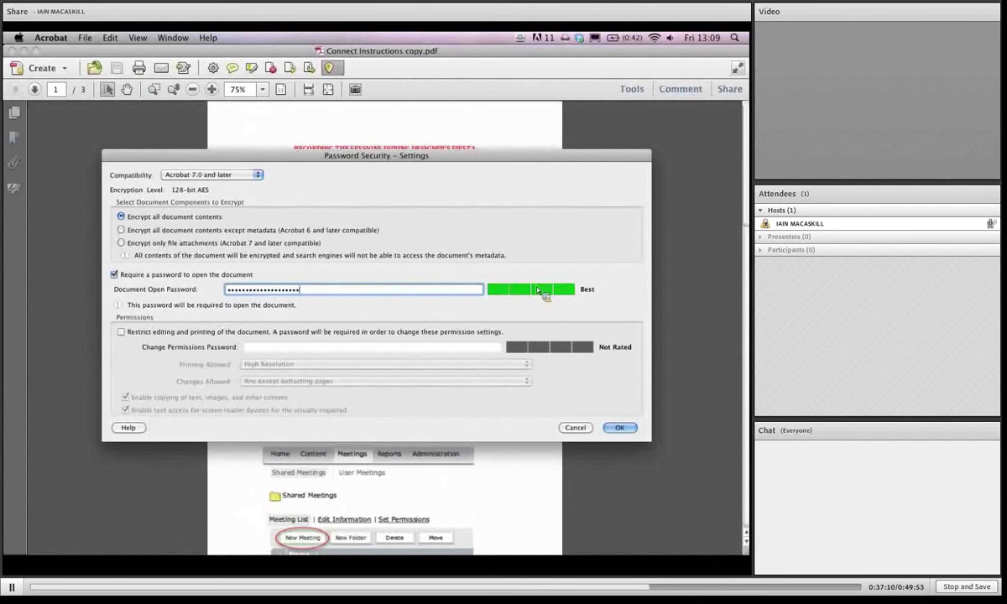
{"action": "key", "text": "super+a"}
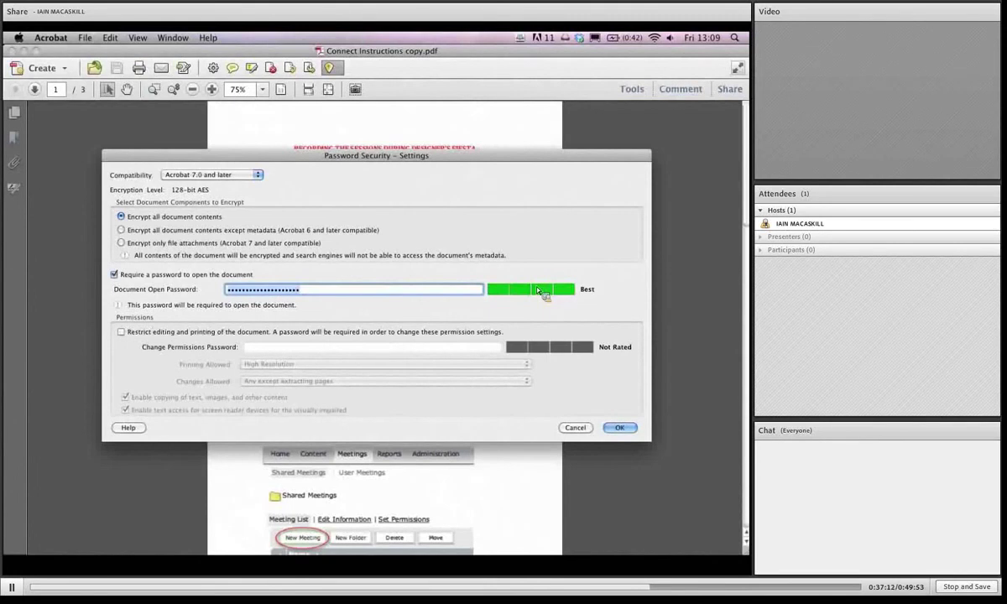
{"action": "type", "text": "•••••"}
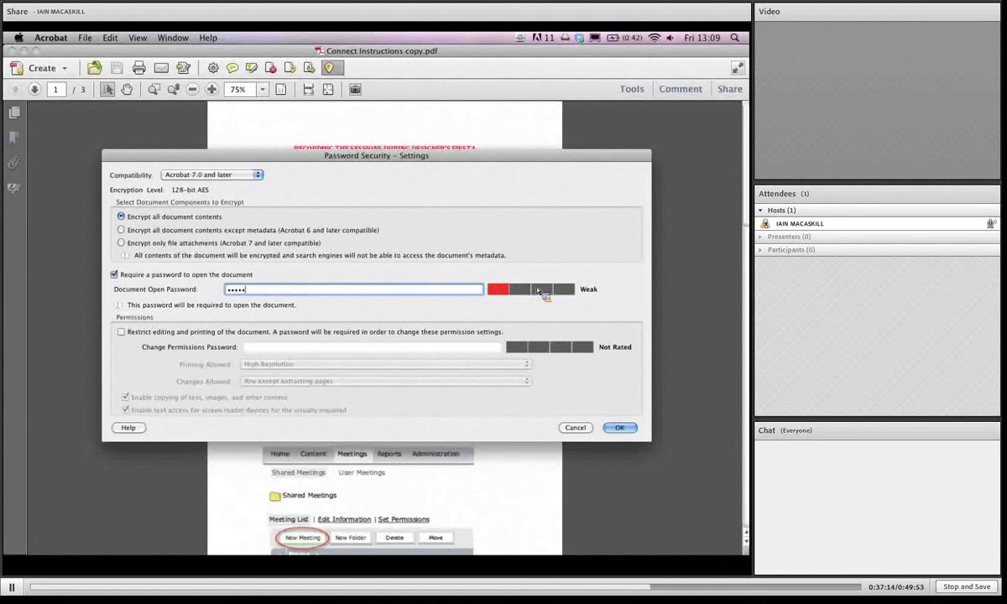
{"action": "type", "text": "•"}
{"action": "left_click", "coordinate": [121, 332]}
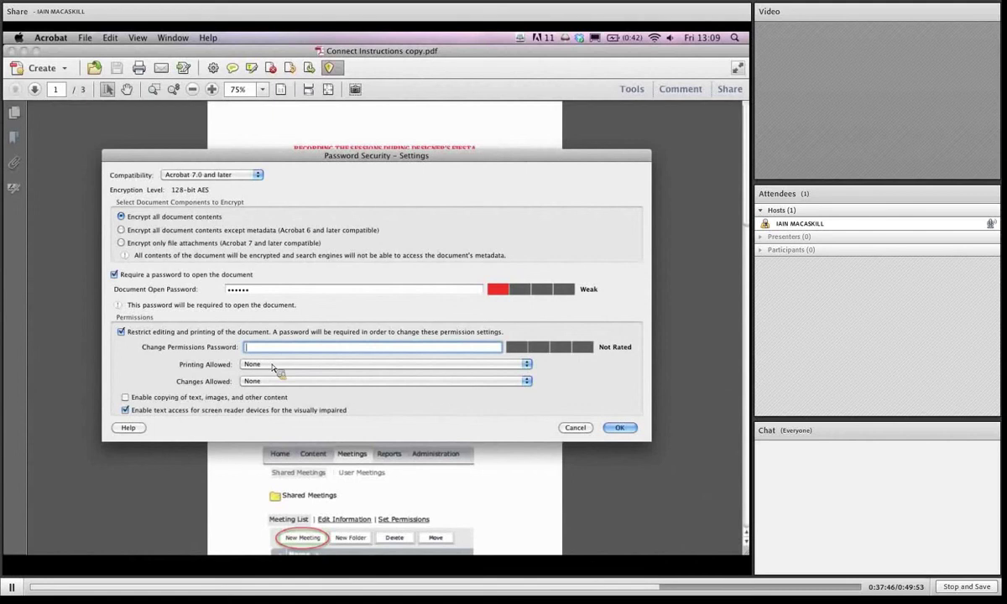
Step: Keep Printing Allowed and Changes Allowed at None, enter a permissions password, and submit the settings
{"action": "left_click", "coordinate": [262, 367]}
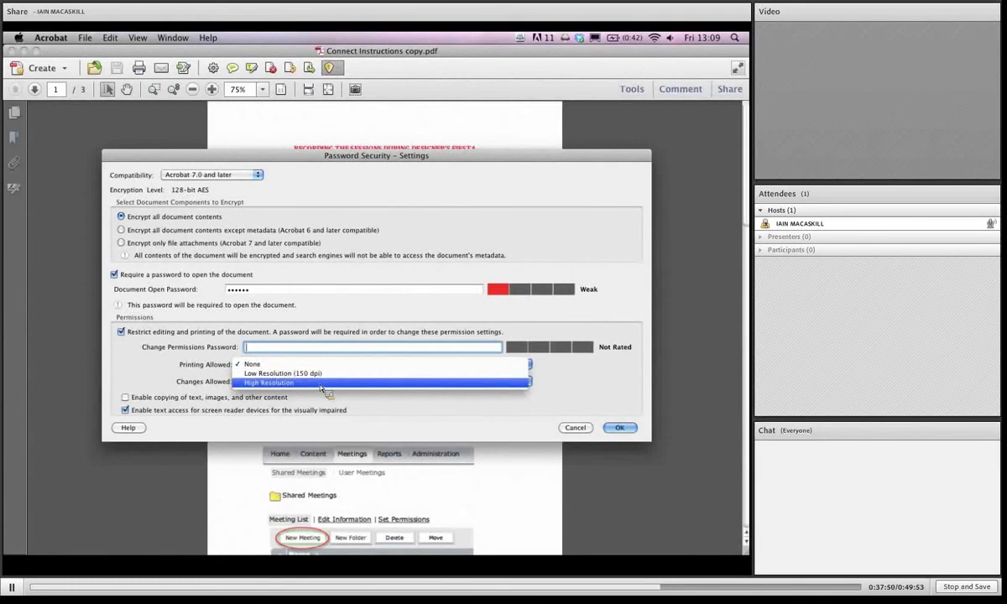
{"action": "left_click", "coordinate": [202, 352]}
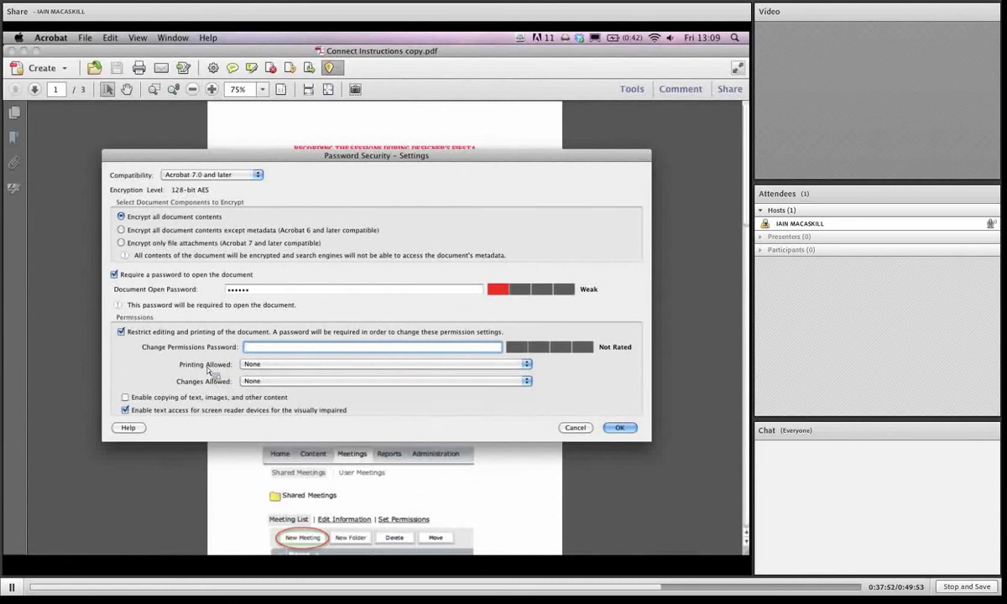
{"action": "left_click", "coordinate": [267, 381]}
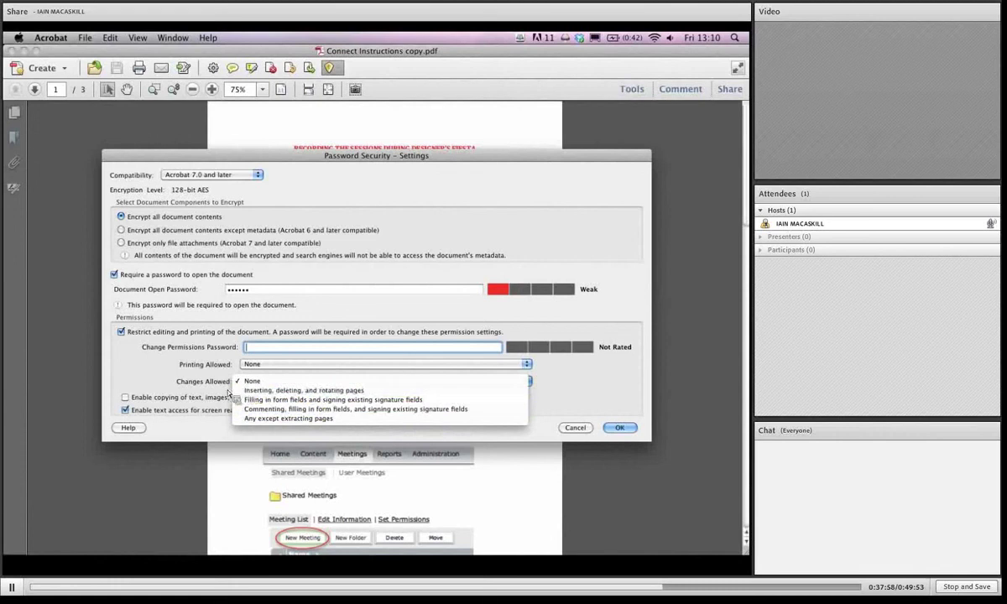
{"action": "left_click", "coordinate": [248, 381]}
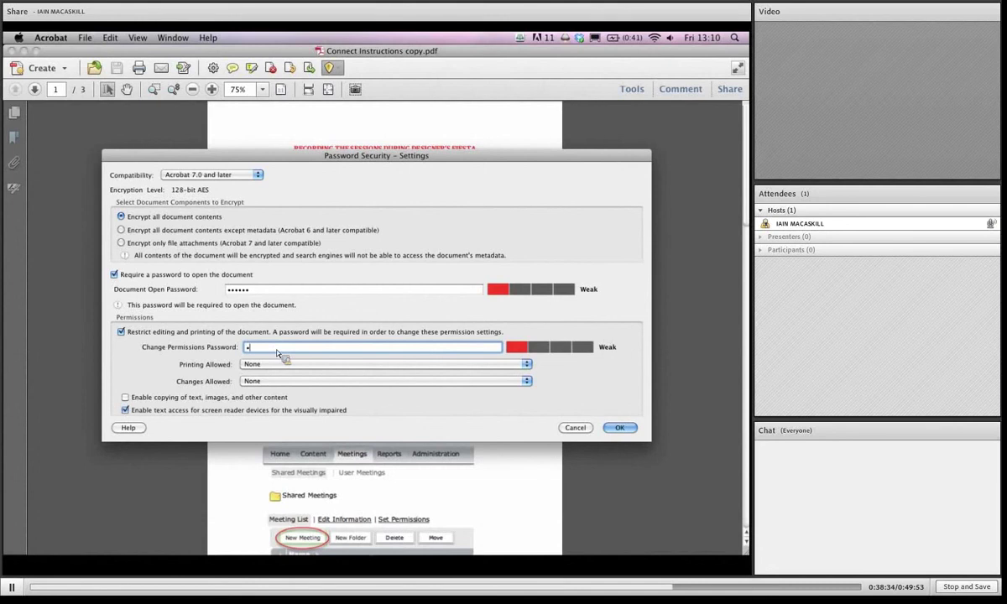
{"action": "type", "text": "••••••"}
{"action": "key", "text": "Return"}
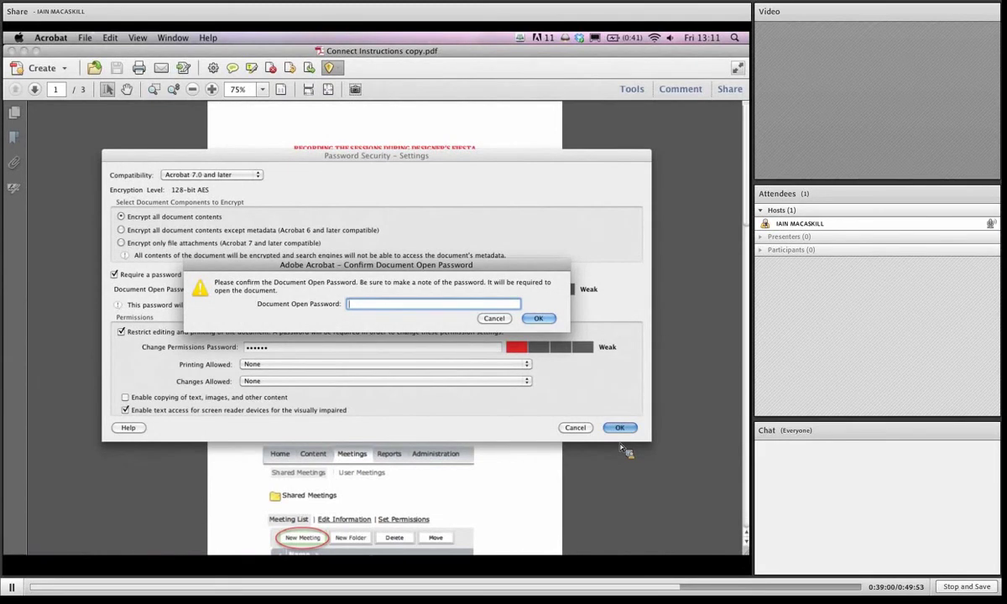
Step: Retype the open password, accept the third-party restrictions warning, and retype the permissions password
{"action": "type", "text": "••••••"}
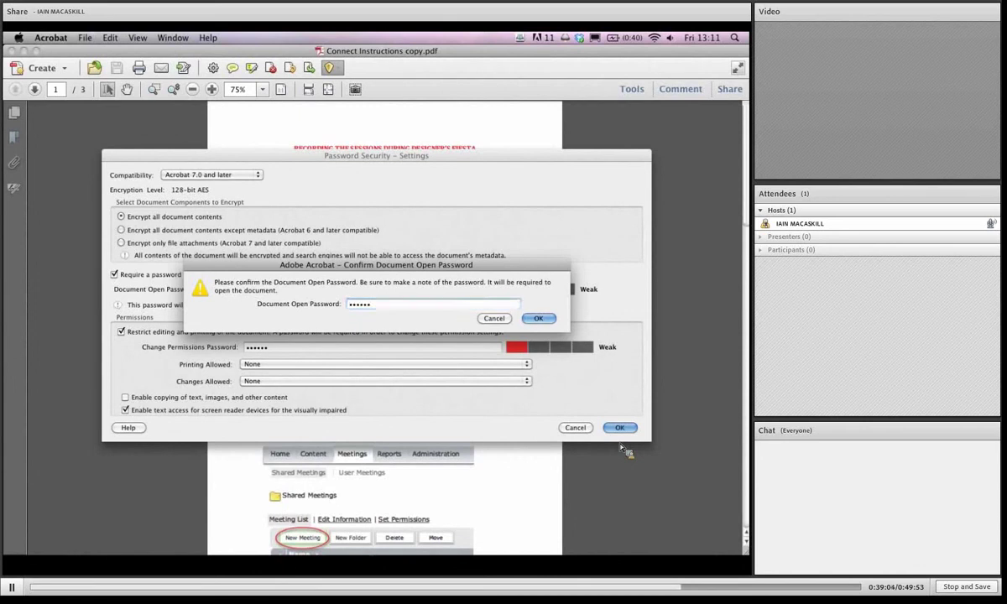
{"action": "key", "text": "Return"}
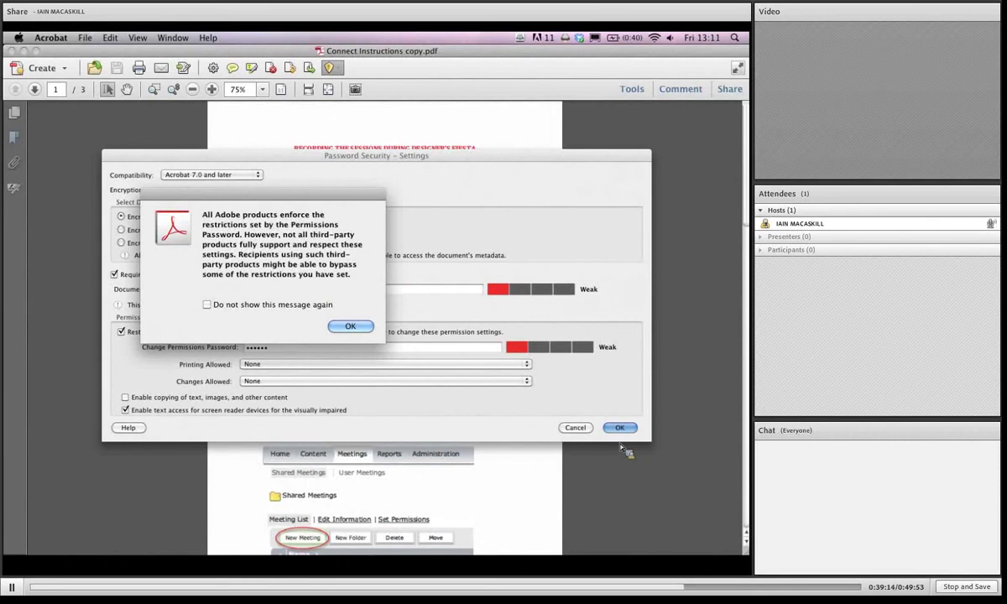
{"action": "left_click", "coordinate": [350, 326]}
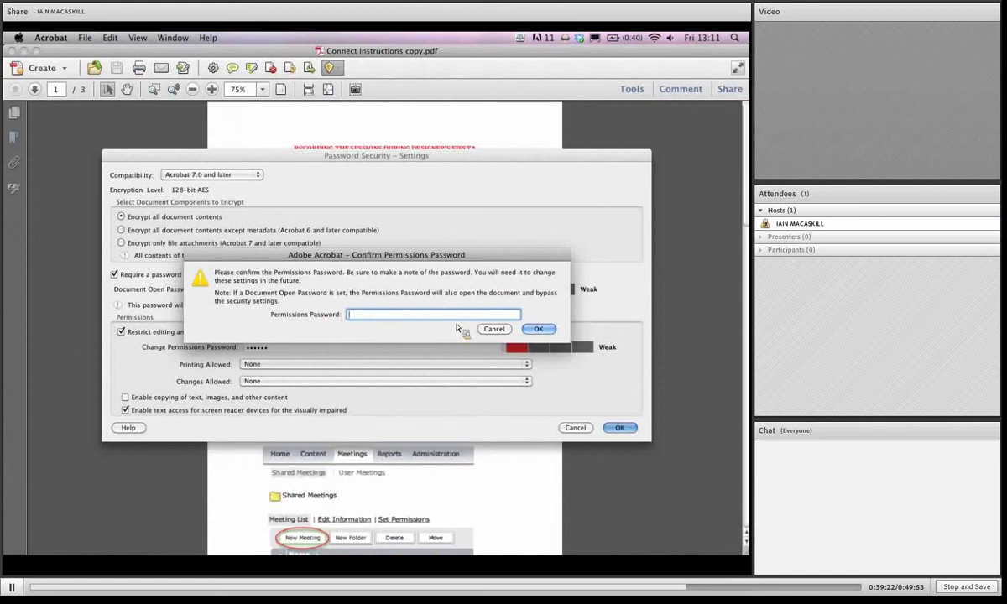
{"action": "type", "text": "••••••"}
{"action": "left_click", "coordinate": [538, 329]}
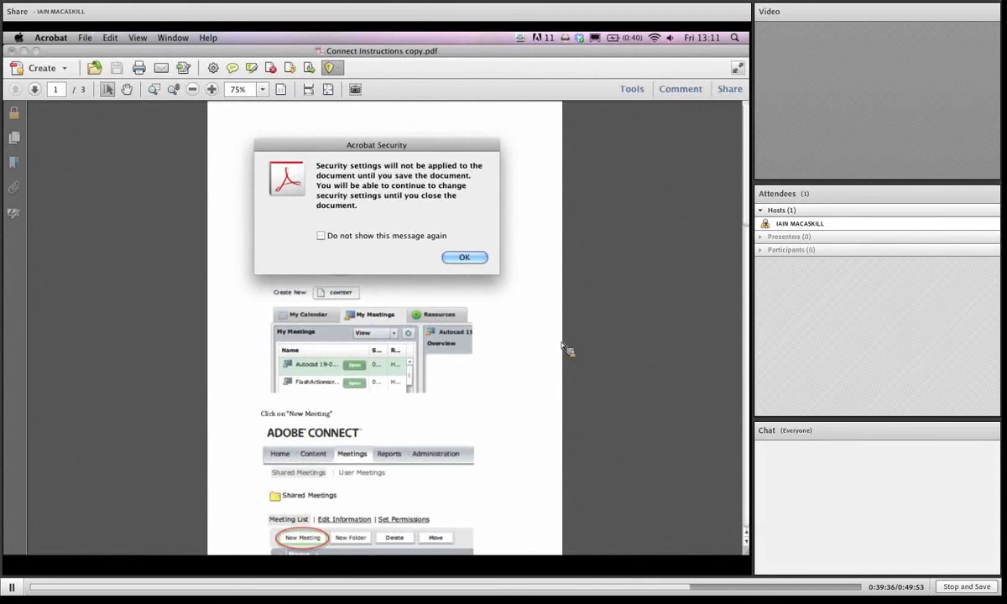
Step: Dismiss the security-on-save notice and save Connect Instructions copy.pdf via File > Save
{"action": "left_click", "coordinate": [474, 259]}
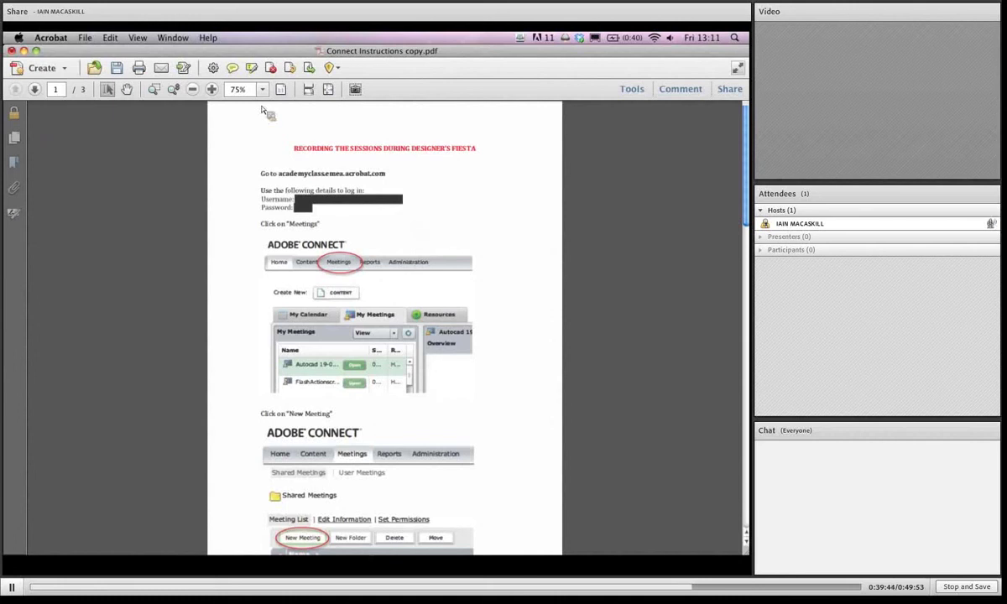
{"action": "left_click", "coordinate": [85, 37]}
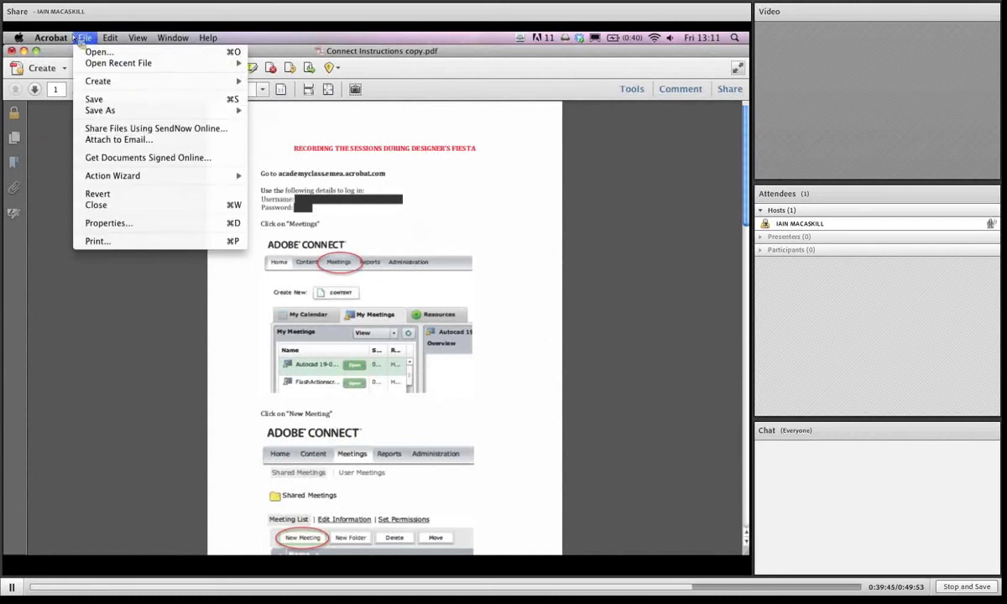
{"action": "left_click", "coordinate": [105, 99]}
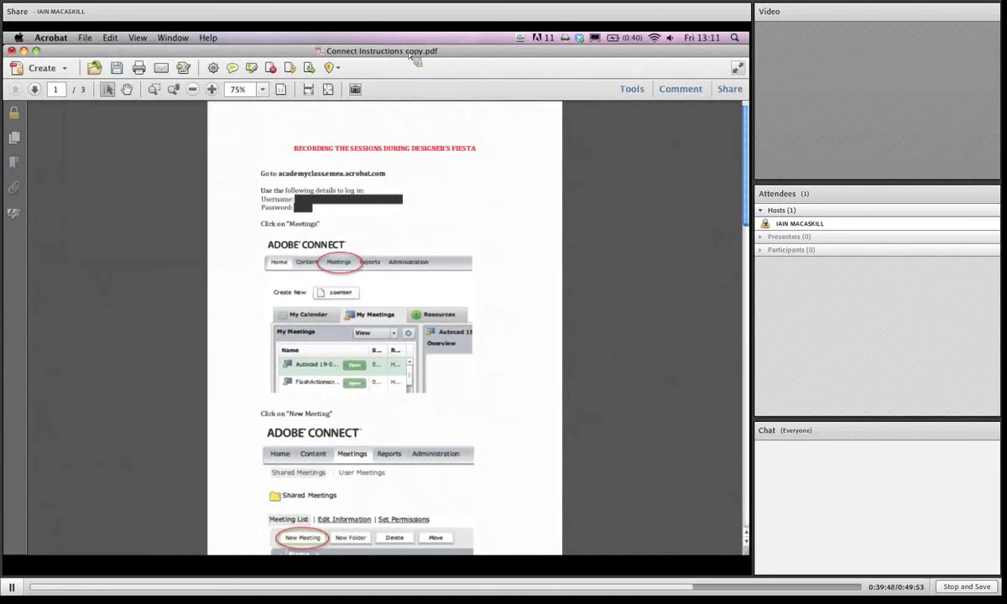
Step: Save Connect Instructions copy.pdf again from the File menu so it shows SECURED
{"action": "left_click", "coordinate": [106, 42]}
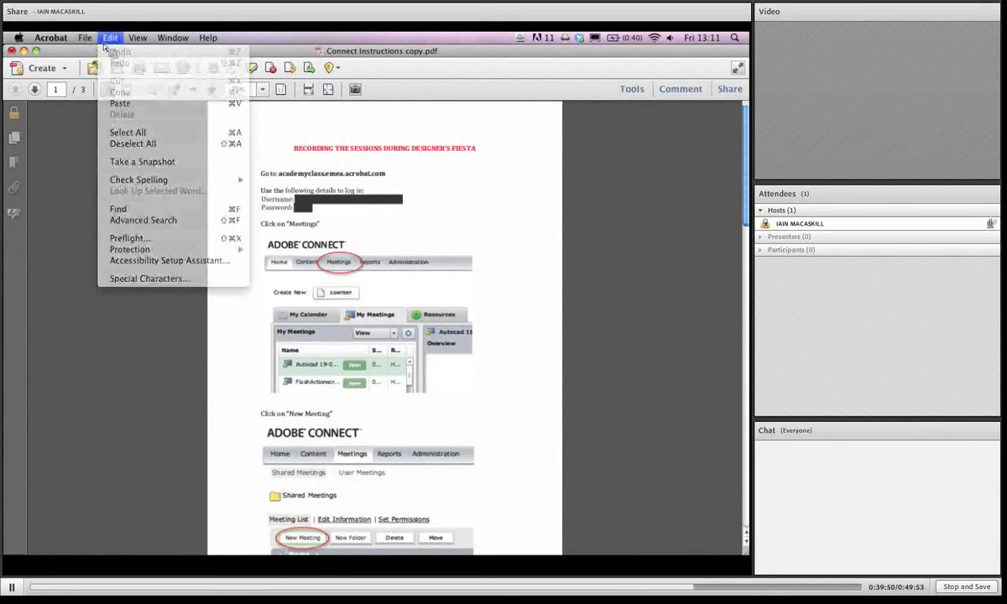
{"action": "mouse_move", "coordinate": [85, 38]}
{"action": "left_click", "coordinate": [114, 101]}
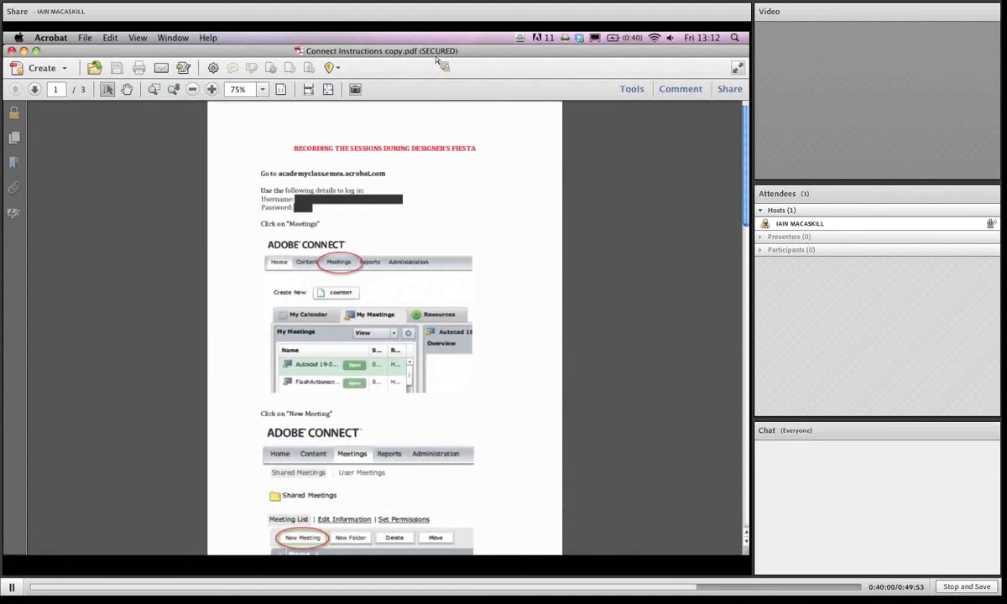
Step: Quit Acrobat and reopen Connect Instructions copy.pdf from Finder
{"action": "left_click", "coordinate": [51, 38]}
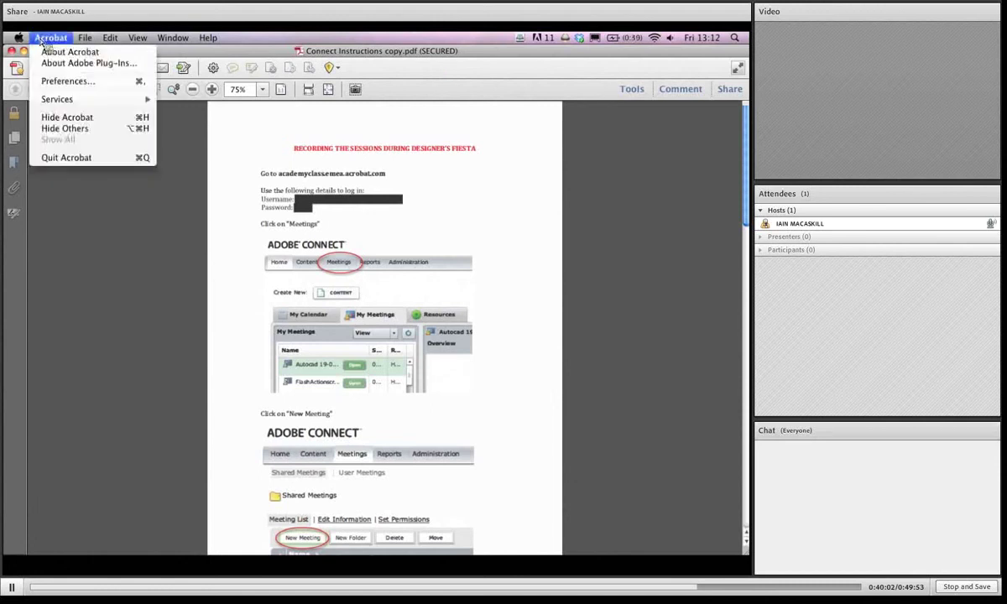
{"action": "left_click", "coordinate": [69, 157]}
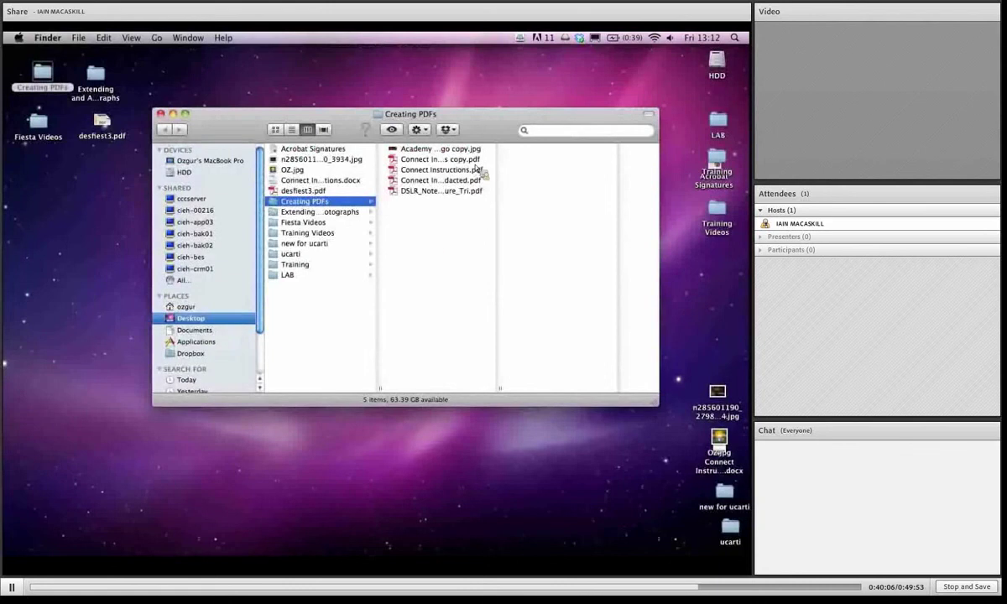
{"action": "double_click", "coordinate": [441, 160]}
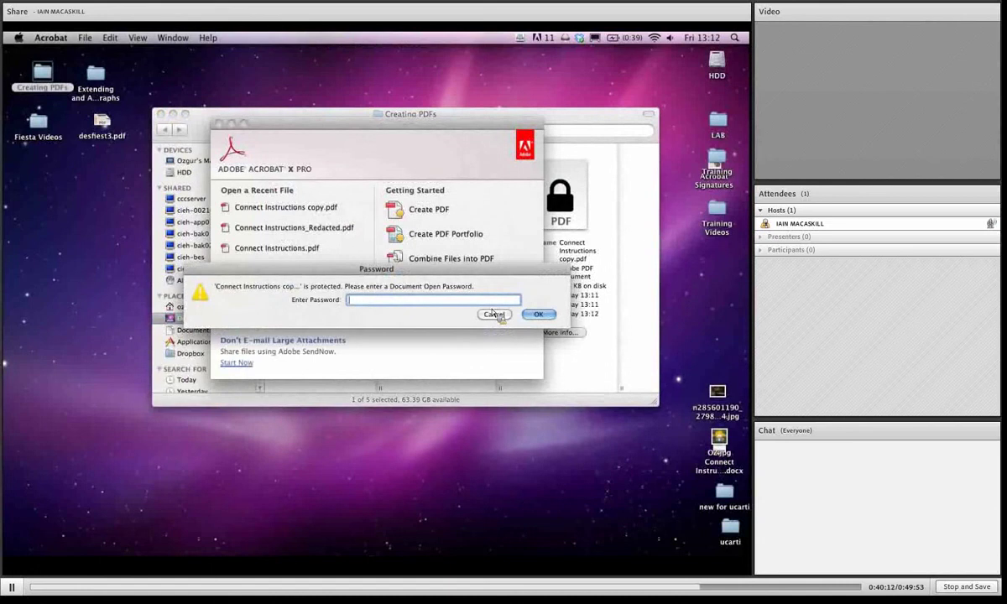
Step: Enter the open password, dismiss the incorrect-password alert, then enter the correct password
{"action": "type", "text": "•••••"}
{"action": "key", "text": "Return"}
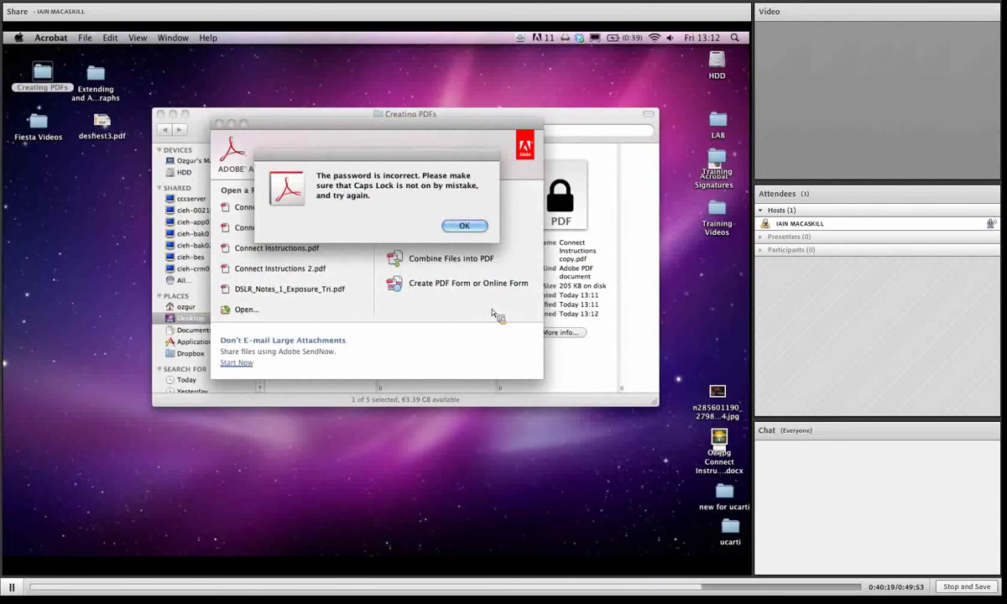
{"action": "key", "text": "Return"}
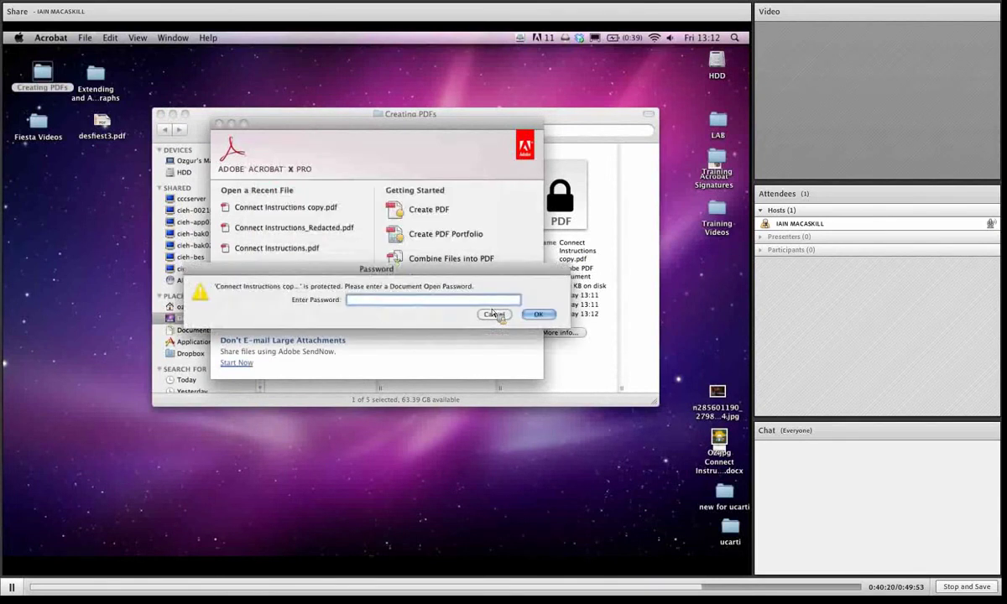
{"action": "type", "text": "••••••"}
{"action": "key", "text": "Return"}
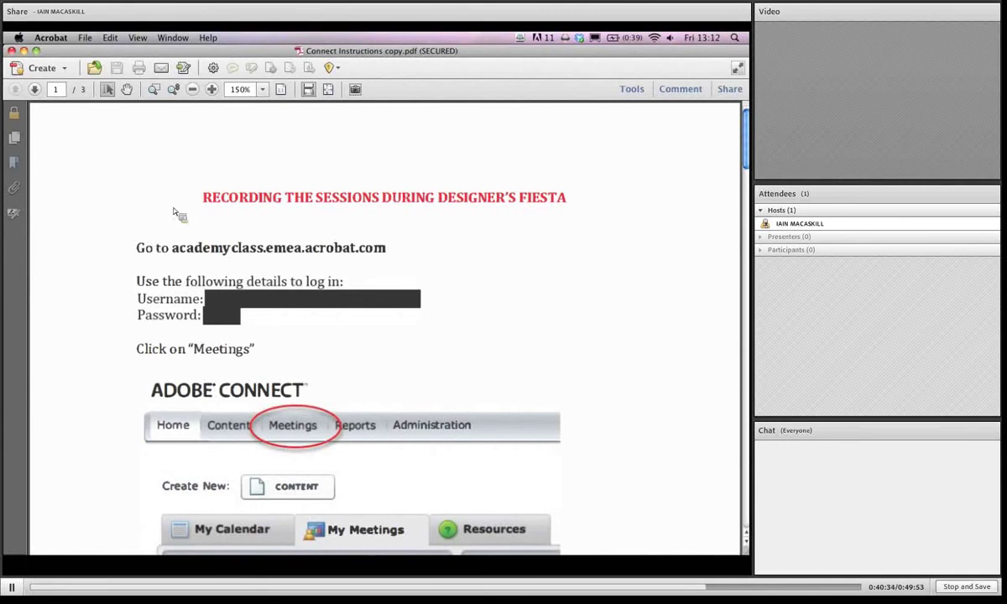
Step: Show the lock-icon security summary, then open Document Properties from the File menu
{"action": "left_click", "coordinate": [17, 118]}
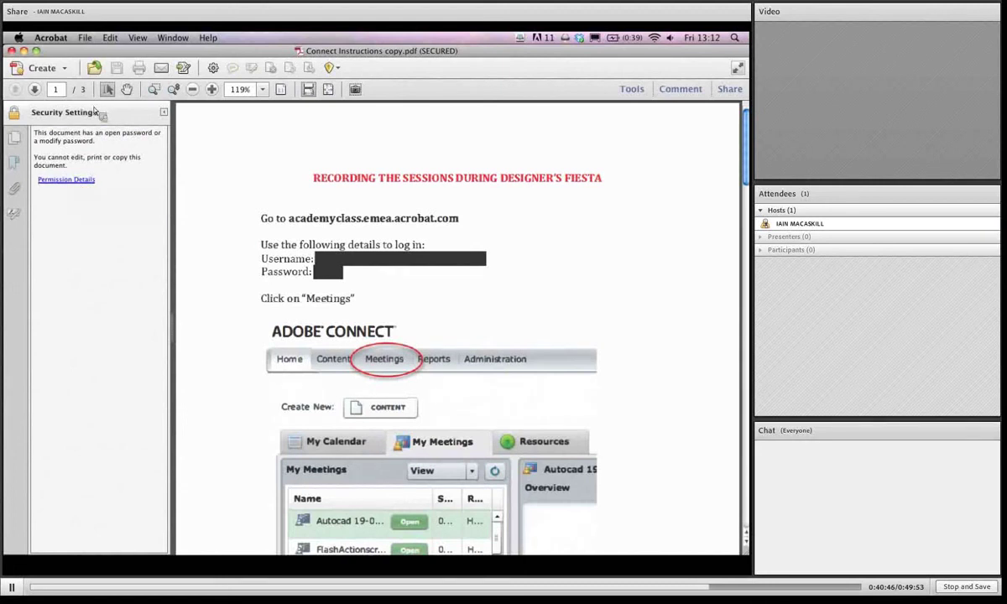
{"action": "left_click", "coordinate": [85, 39]}
{"action": "left_click", "coordinate": [103, 220]}
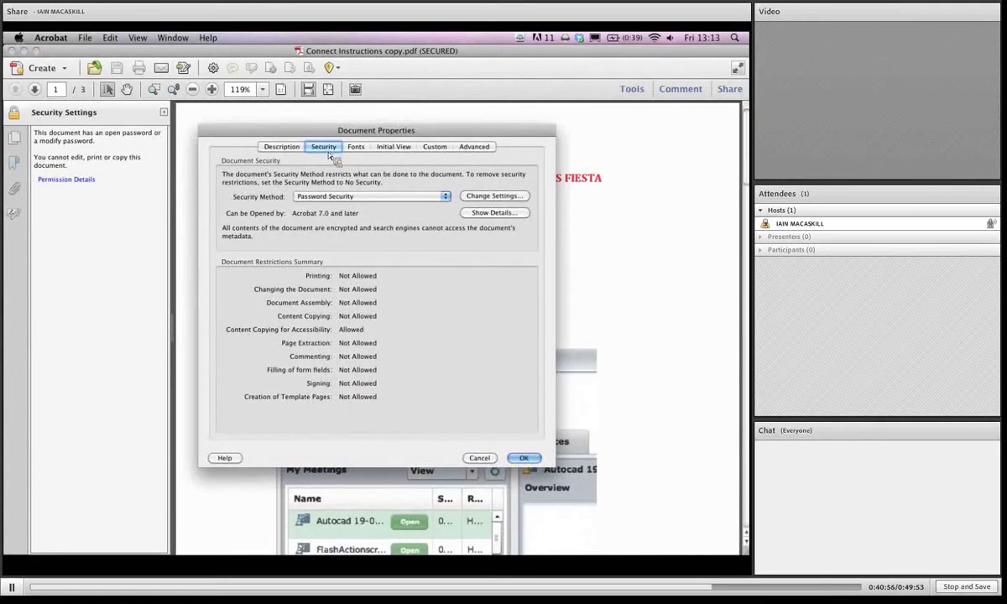
Step: Switch Security Method to No Security using the permissions password after one rejected try, then close Document Properties
{"action": "left_click", "coordinate": [348, 198]}
{"action": "left_click", "coordinate": [401, 189]}
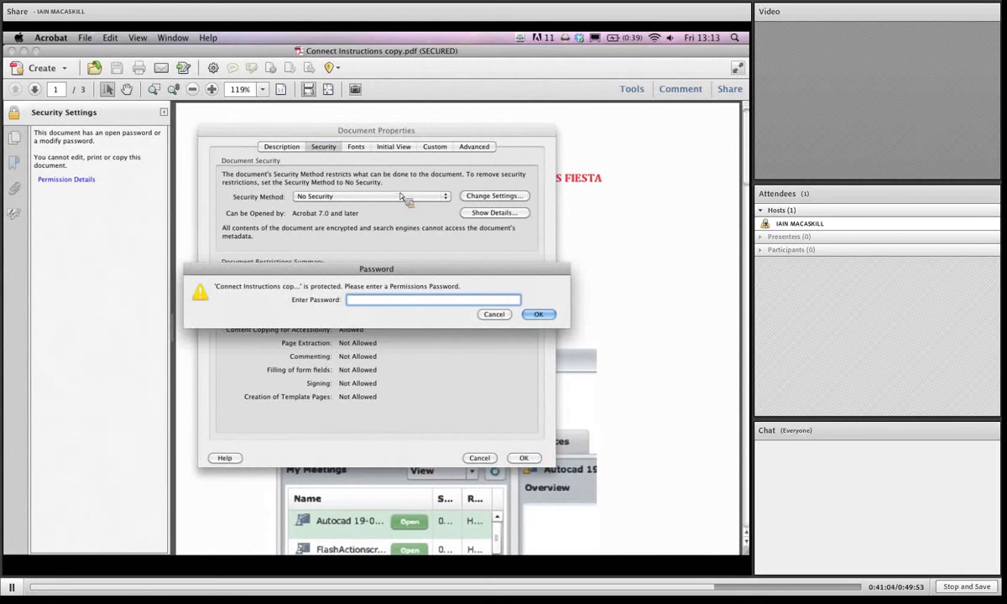
{"action": "type", "text": "••••••"}
{"action": "key", "text": "Return"}
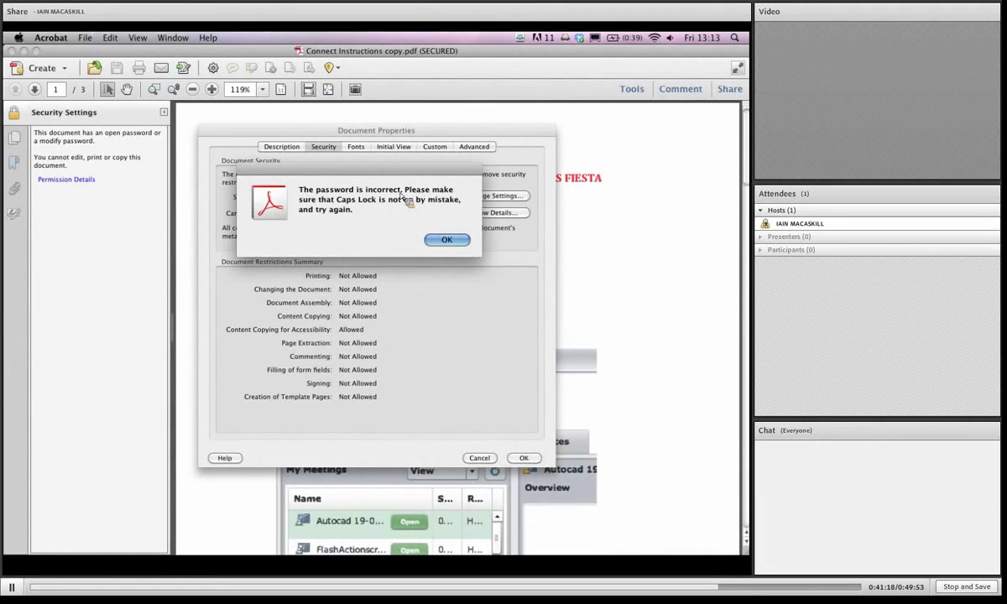
{"action": "key", "text": "Return"}
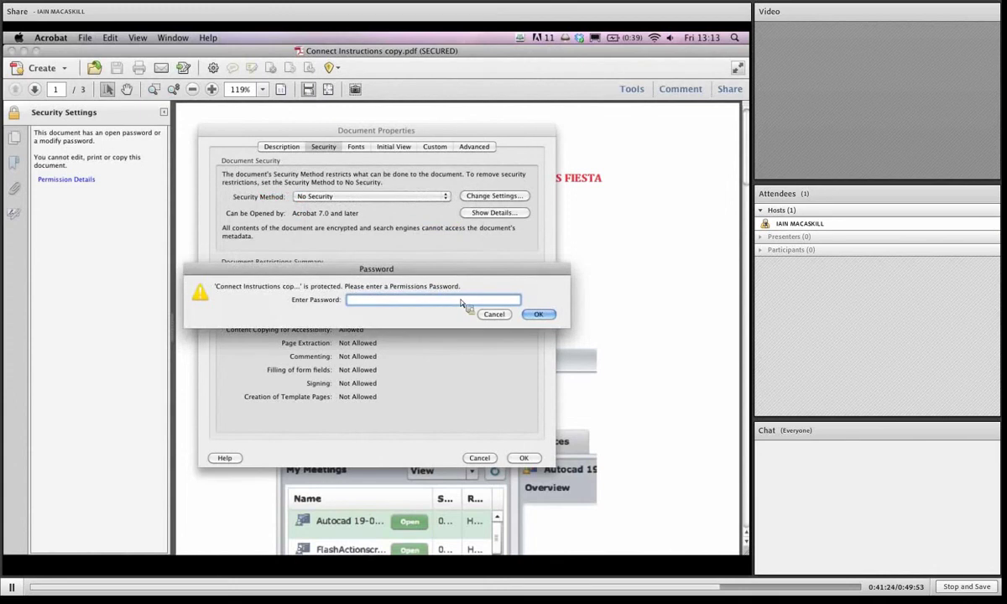
{"action": "type", "text": "passwo"}
{"action": "key", "text": "Return"}
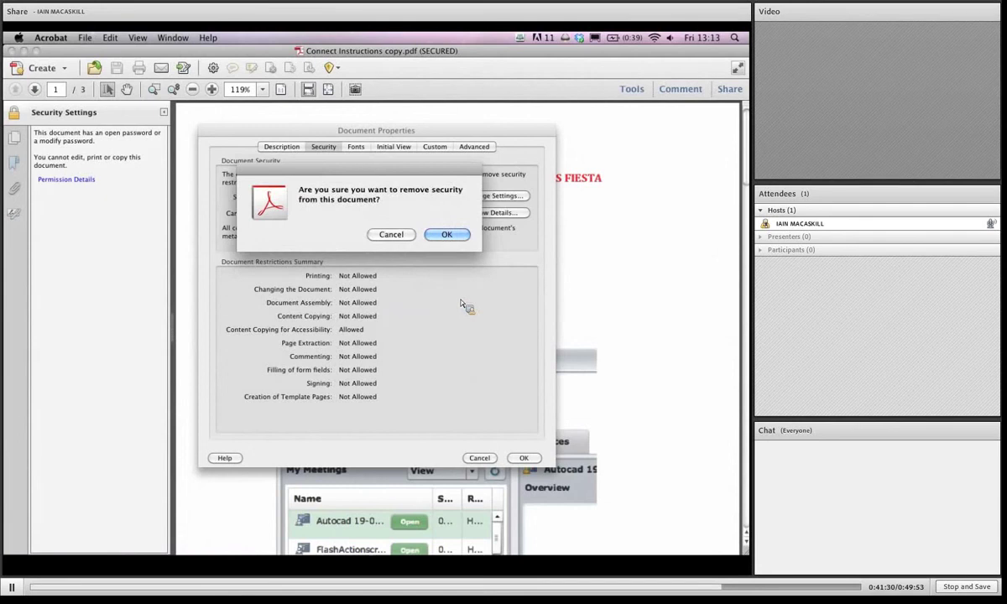
{"action": "key", "text": "Return"}
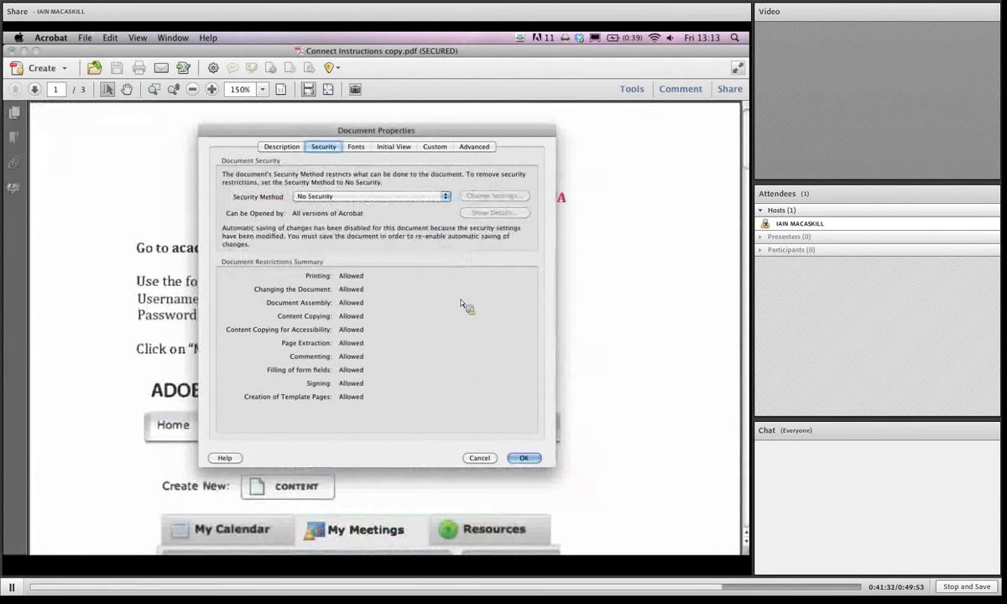
{"action": "key", "text": "Return"}
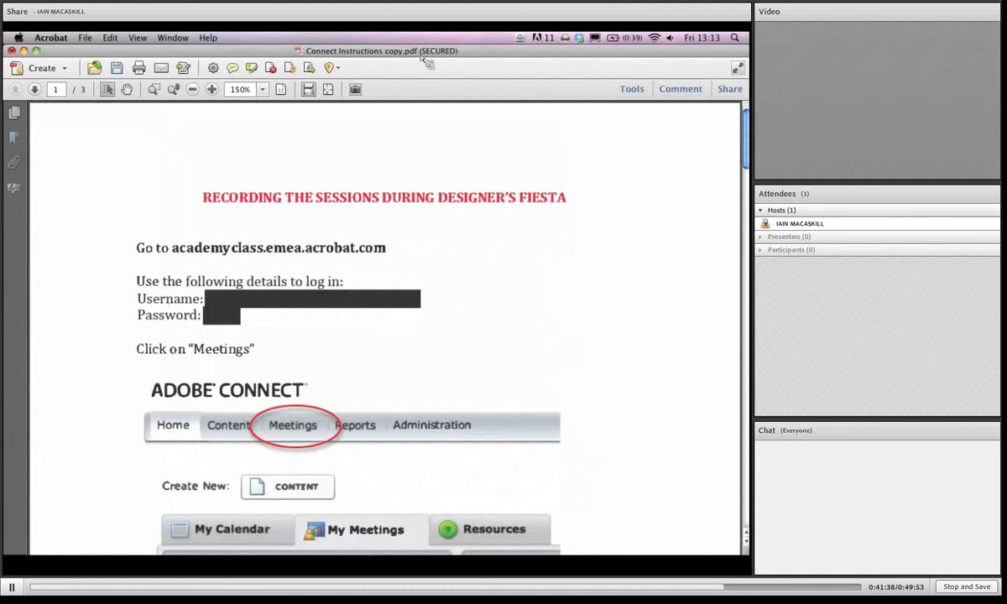
{"action": "left_click", "coordinate": [84, 37]}
Step: Save the unsecured document, then close it and the Acrobat welcome window
{"action": "left_click", "coordinate": [151, 99]}
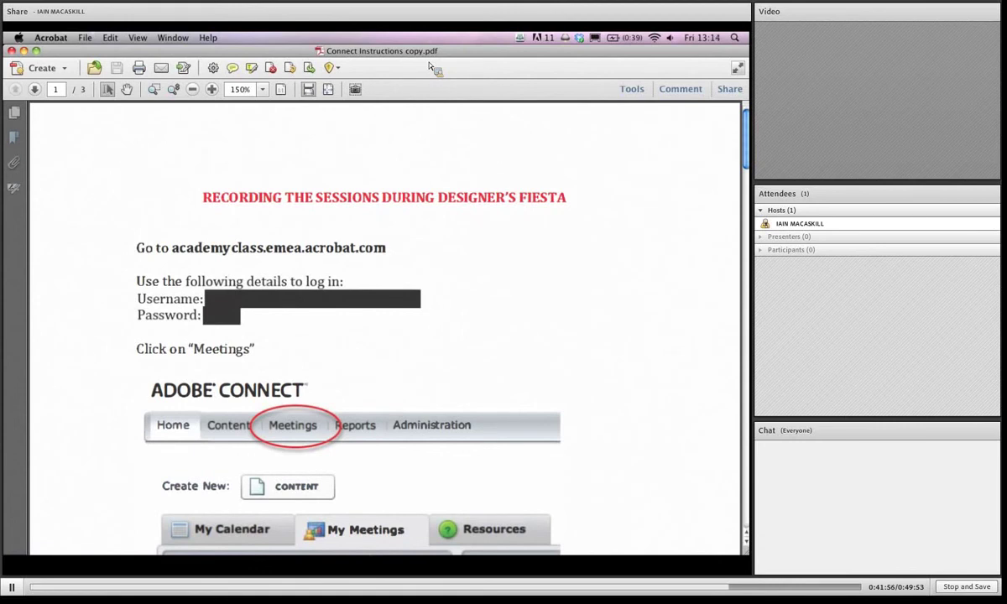
{"action": "left_click", "coordinate": [11, 52]}
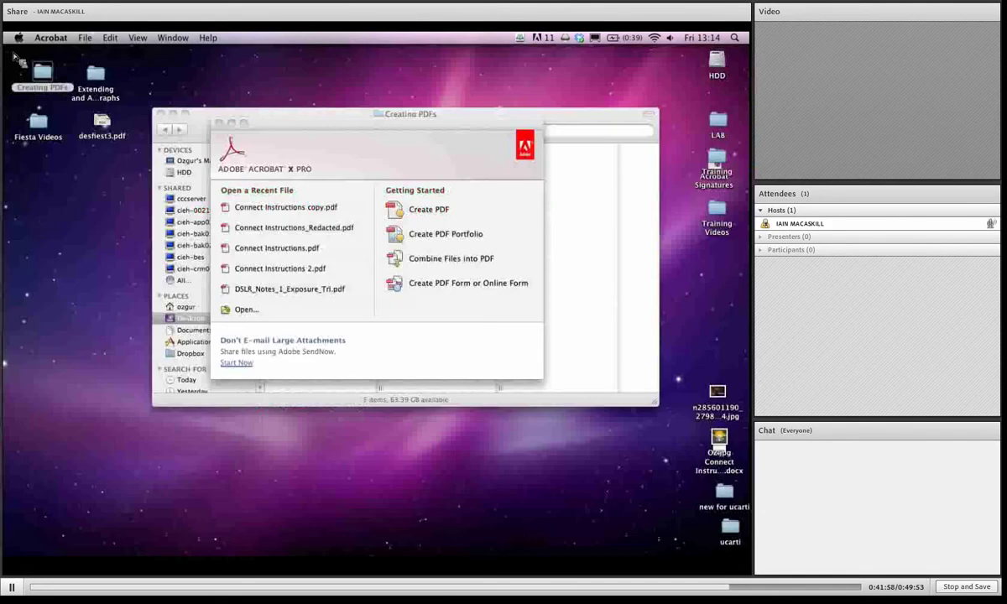
{"action": "left_click", "coordinate": [218, 123]}
Step: Select DSLR_Notes_1_Exposure_Tri.pdf in Finder's Creating PDFs folder
{"action": "left_click", "coordinate": [431, 216]}
{"action": "left_click", "coordinate": [439, 182]}
{"action": "left_click", "coordinate": [467, 192]}
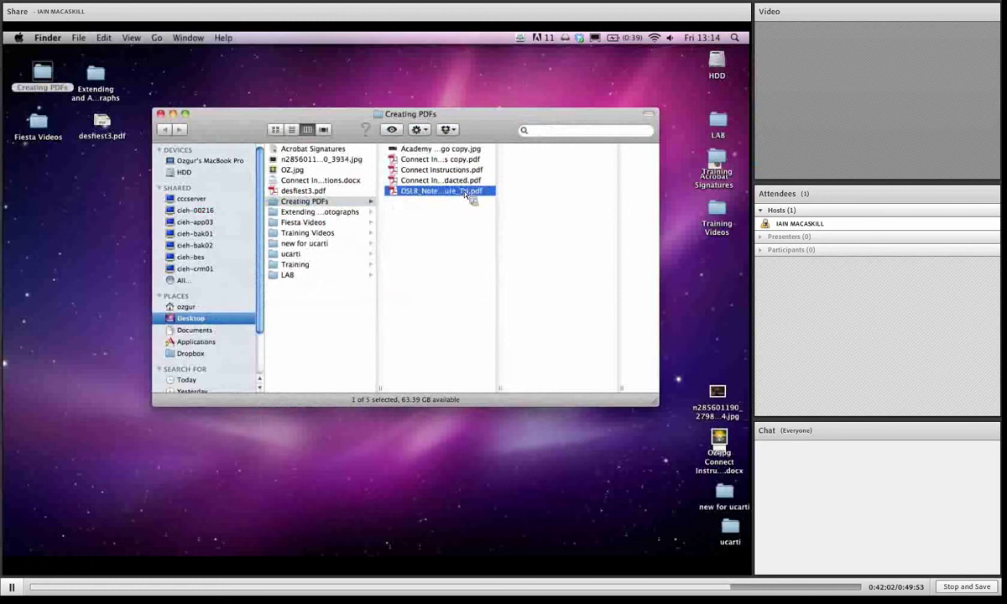
Step: Open DSLR_Notes_1_Exposure_Tri.pdf in Acrobat and zoom it out to 75%
{"action": "double_click", "coordinate": [403, 193]}
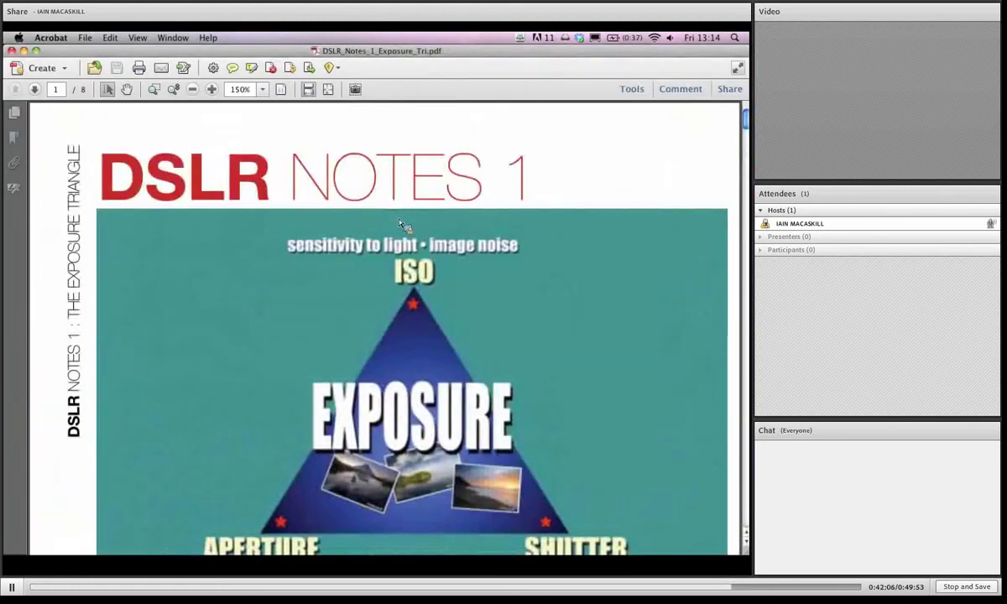
{"action": "key", "text": "super+1"}
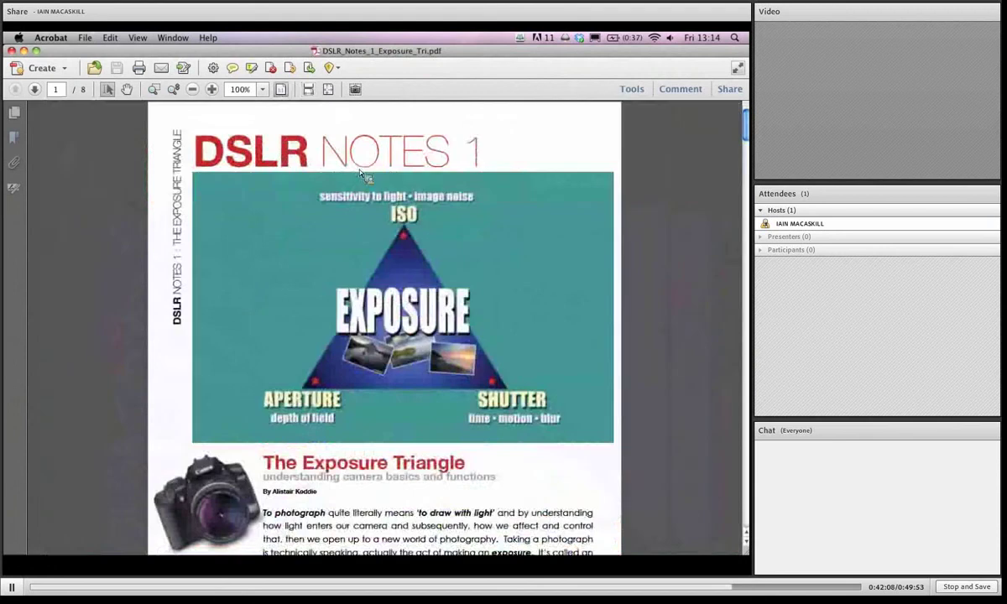
{"action": "key", "text": "super+minus"}
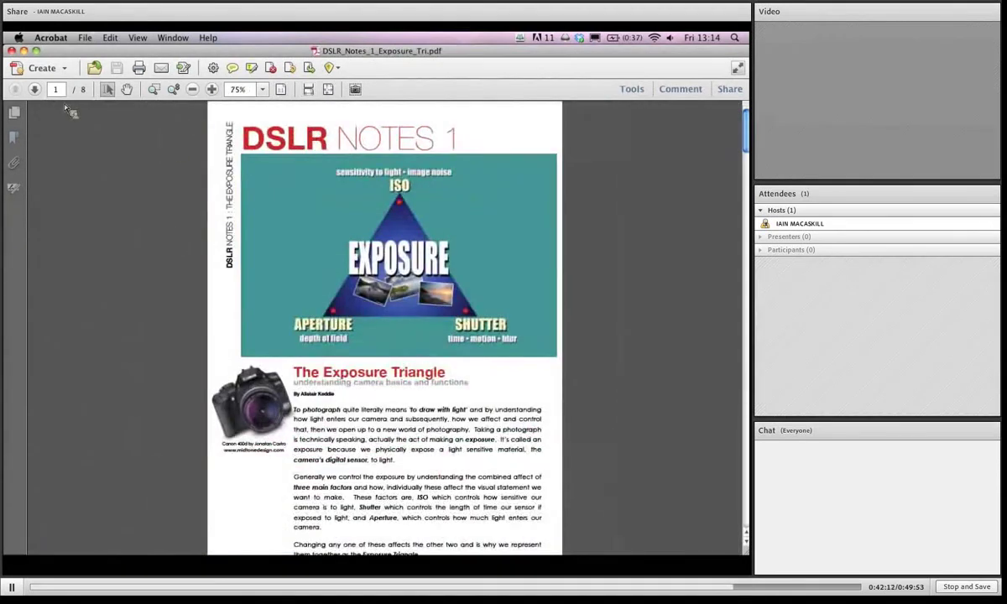
Step: Show the Page Thumbnails panel and browse pages 4, 3 and 2, ending on page 7
{"action": "left_click", "coordinate": [14, 111]}
{"action": "scroll", "coordinate": [163, 251], "scroll_direction": "down", "scroll_amount": 3}
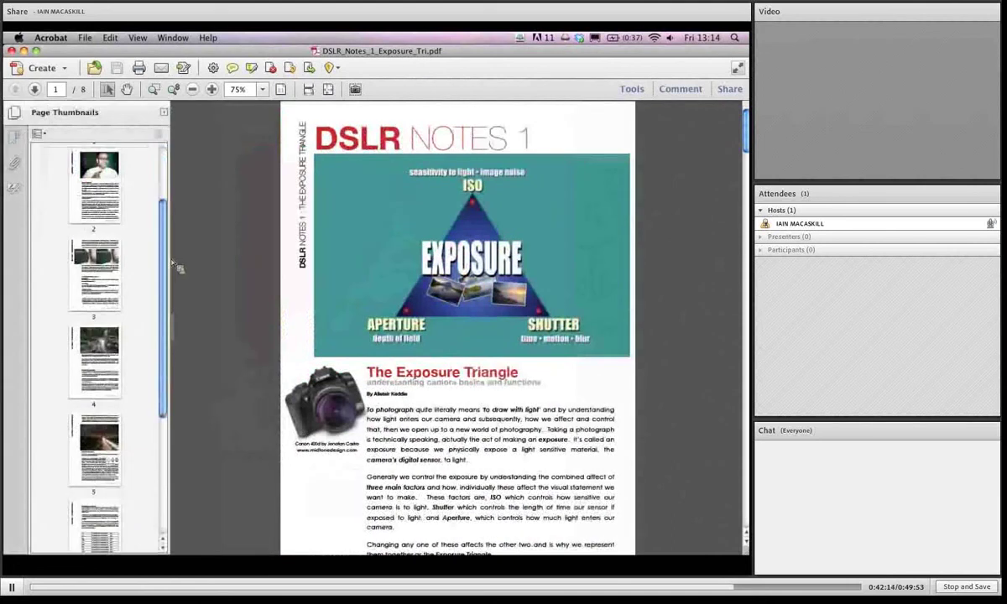
{"action": "left_click", "coordinate": [102, 336]}
{"action": "left_click", "coordinate": [95, 297]}
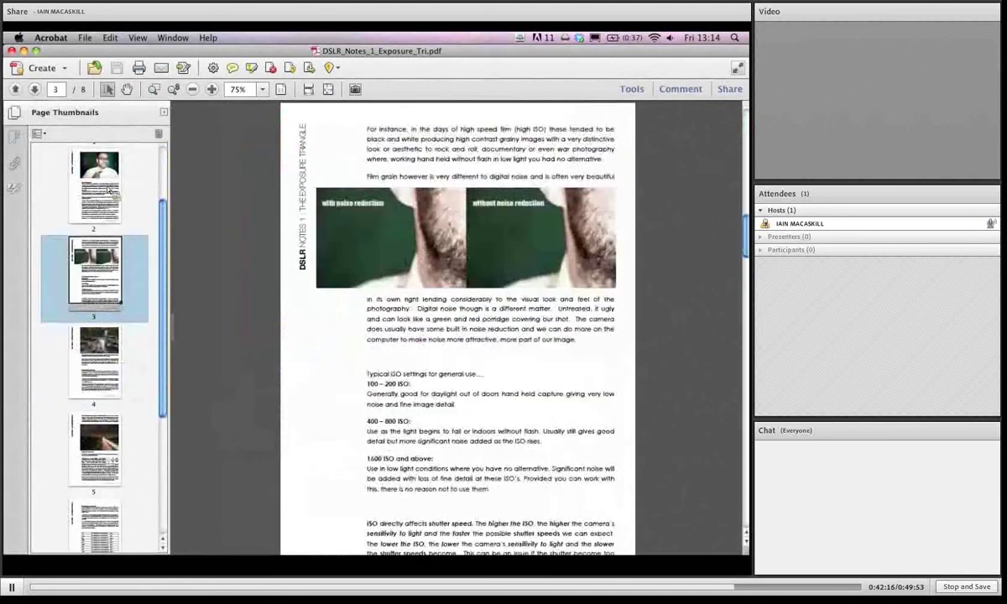
{"action": "left_click", "coordinate": [99, 200]}
{"action": "left_click_drag", "start_coordinate": [162, 242], "coordinate": [161, 270]}
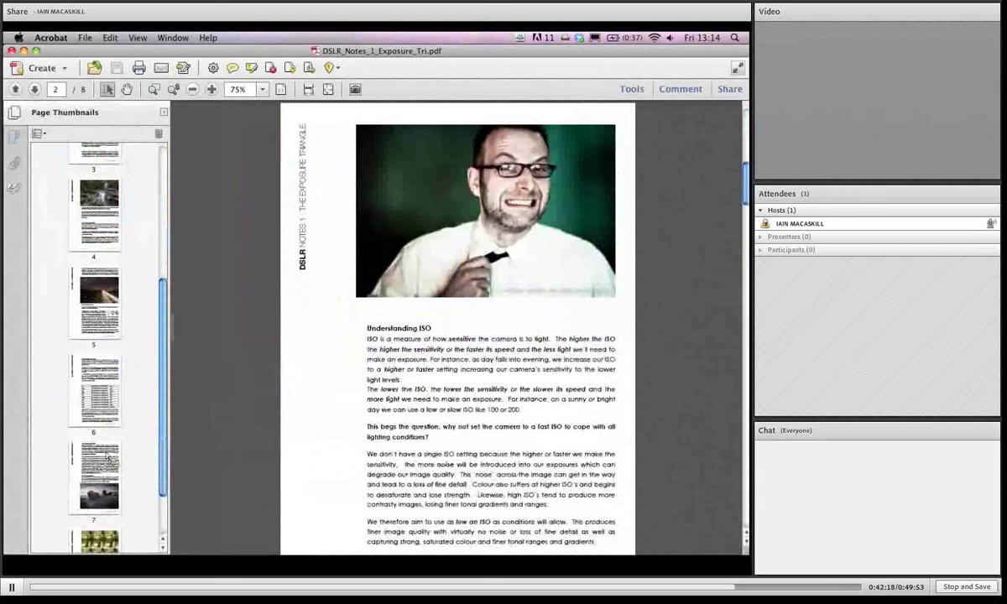
{"action": "left_click", "coordinate": [99, 470]}
{"action": "scroll", "coordinate": [151, 378], "scroll_direction": "up", "scroll_amount": 5}
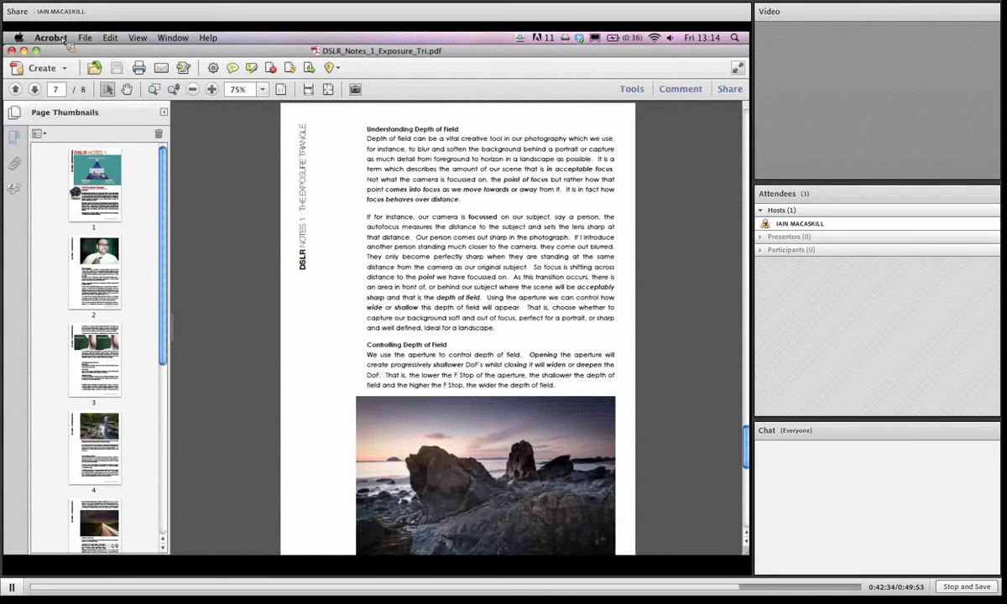
{"action": "key", "text": "super+d"}
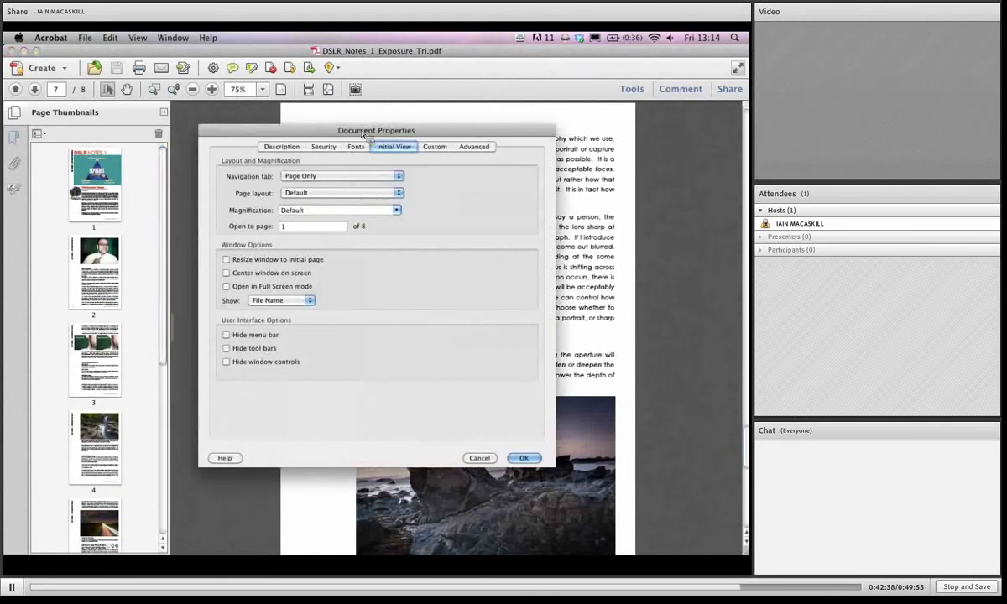
{"action": "left_click", "coordinate": [282, 148]}
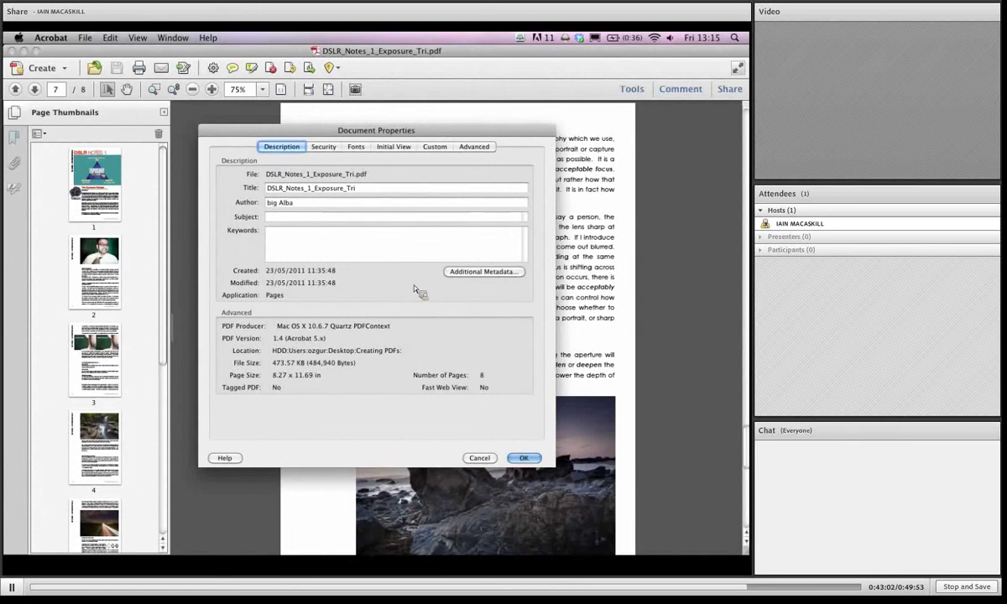
{"action": "key", "text": "Return"}
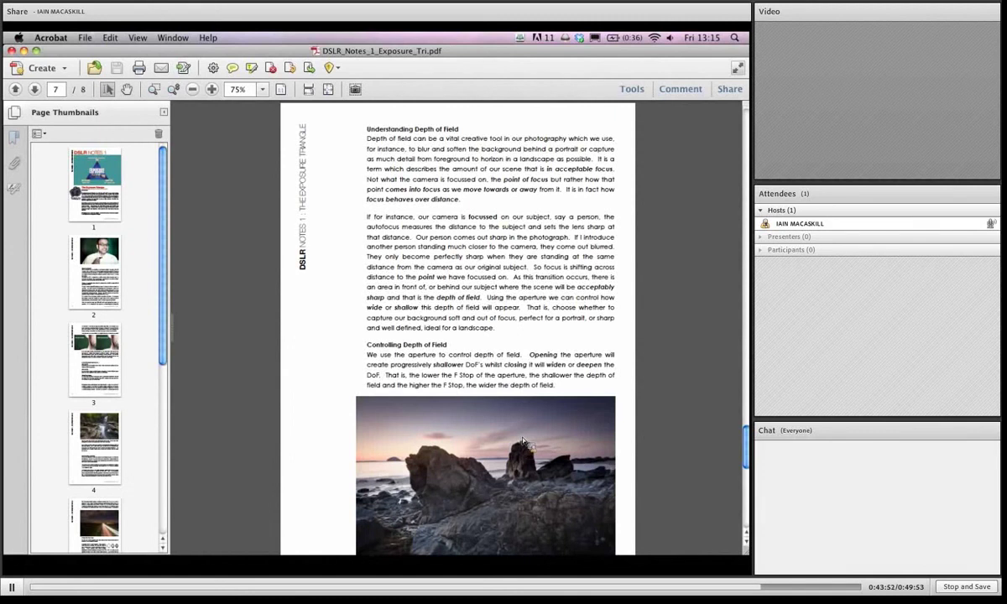
Step: Start a Reduced Size PDF save with Acrobat 9.0 and later compatibility
{"action": "left_click", "coordinate": [85, 37]}
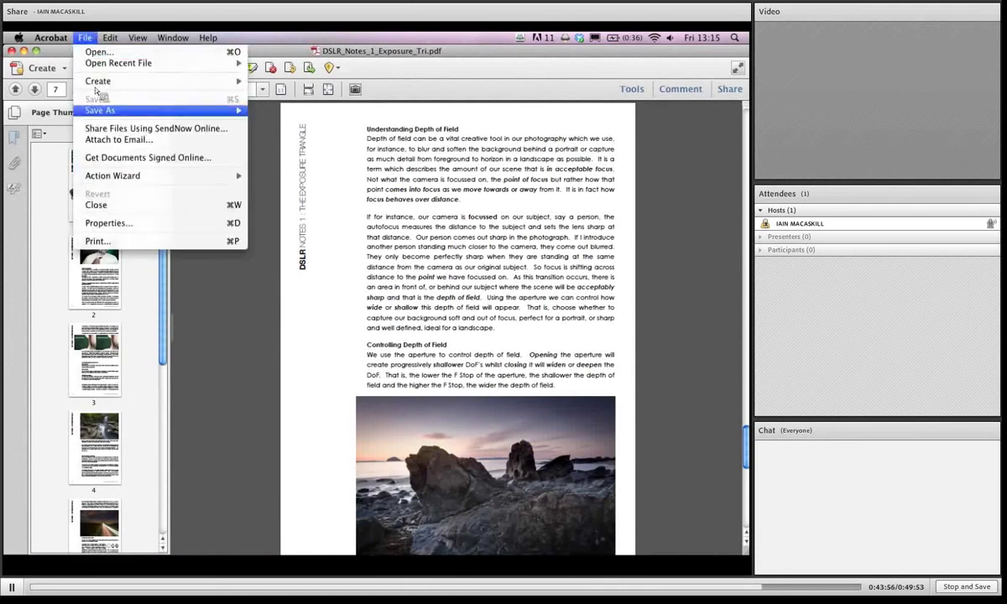
{"action": "mouse_move", "coordinate": [109, 114]}
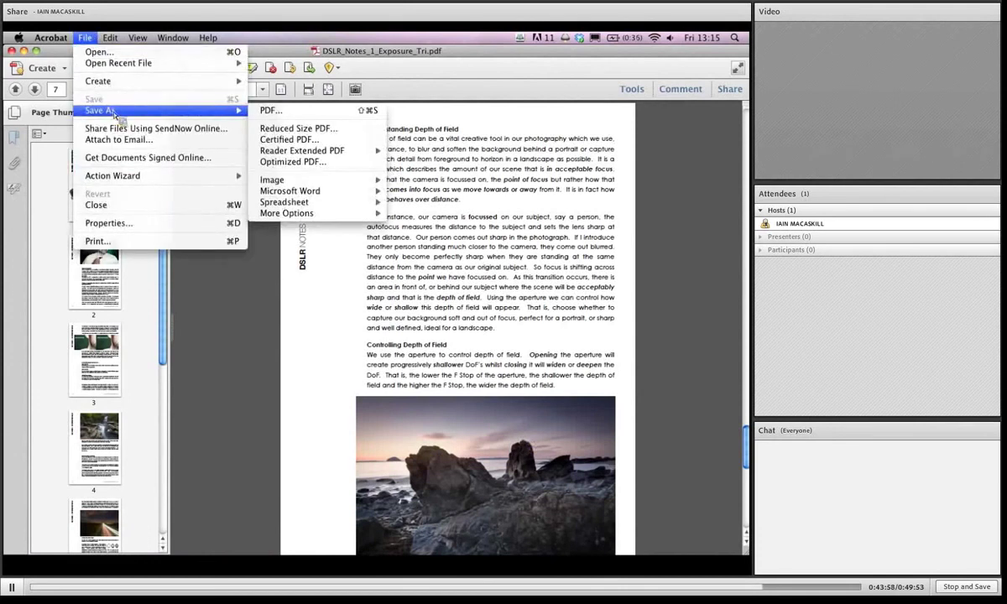
{"action": "left_click", "coordinate": [364, 129]}
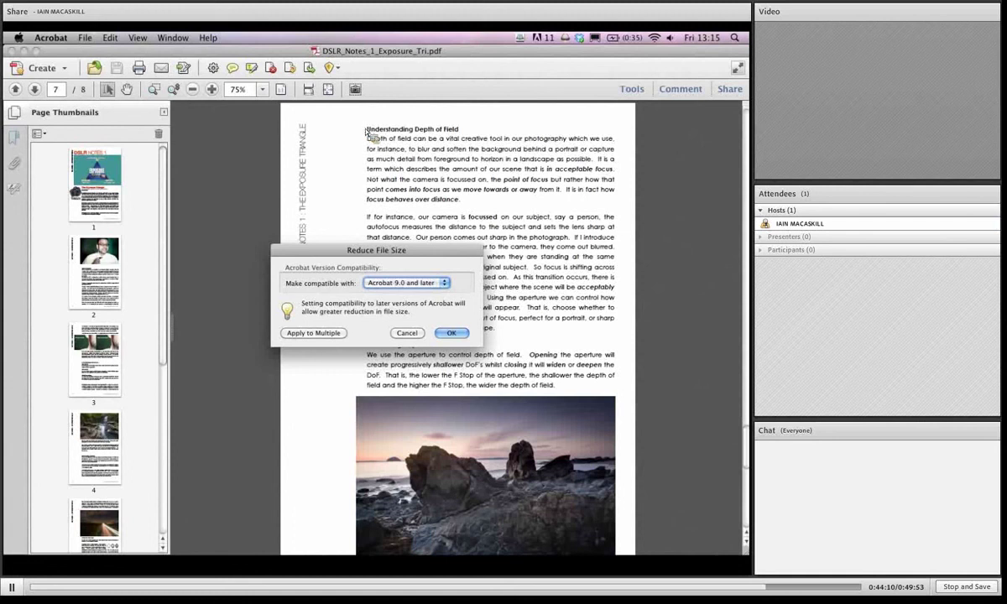
{"action": "left_click", "coordinate": [450, 284]}
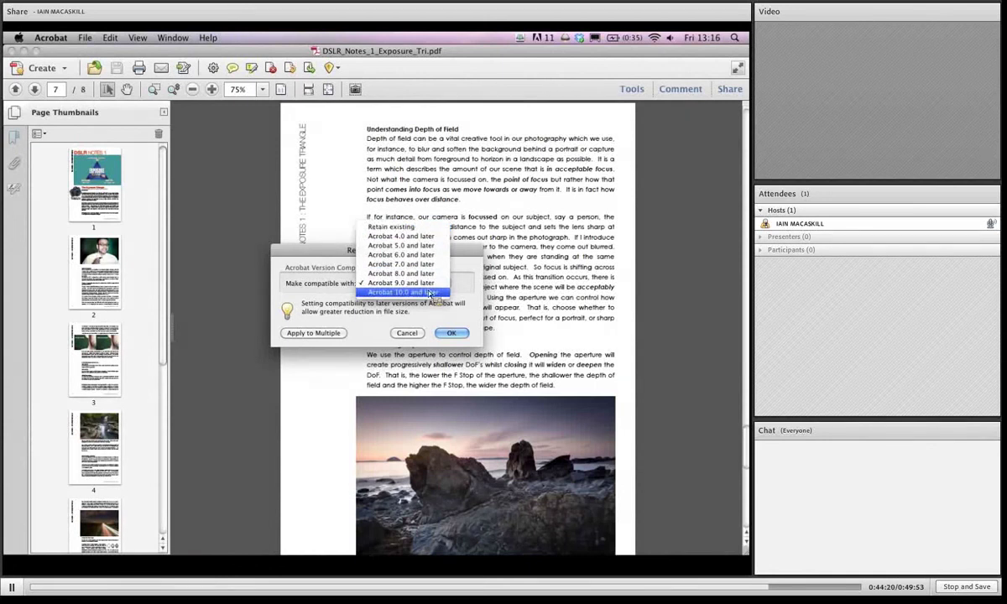
{"action": "key", "text": "Up"}
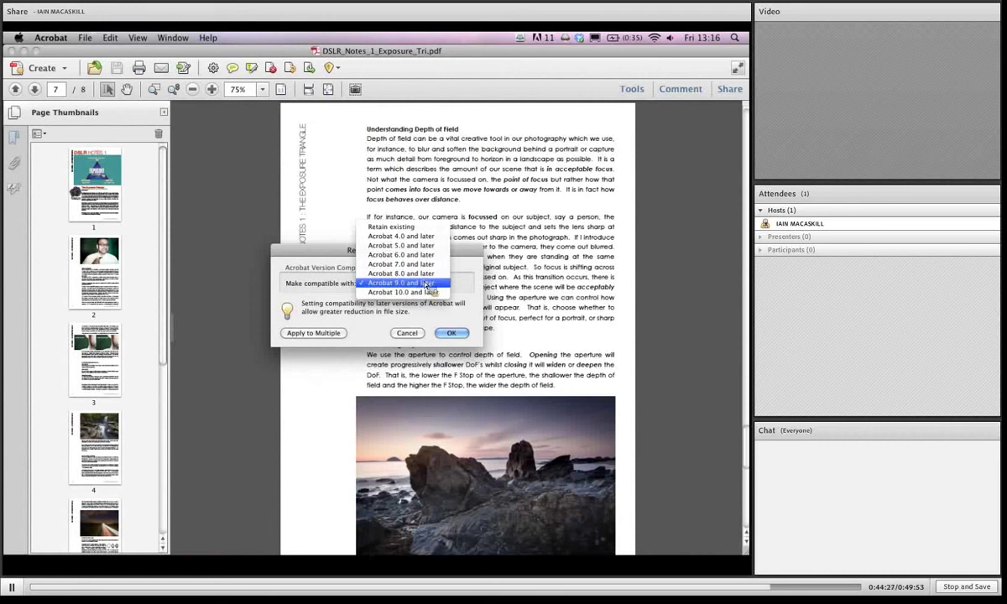
{"action": "left_click", "coordinate": [428, 285]}
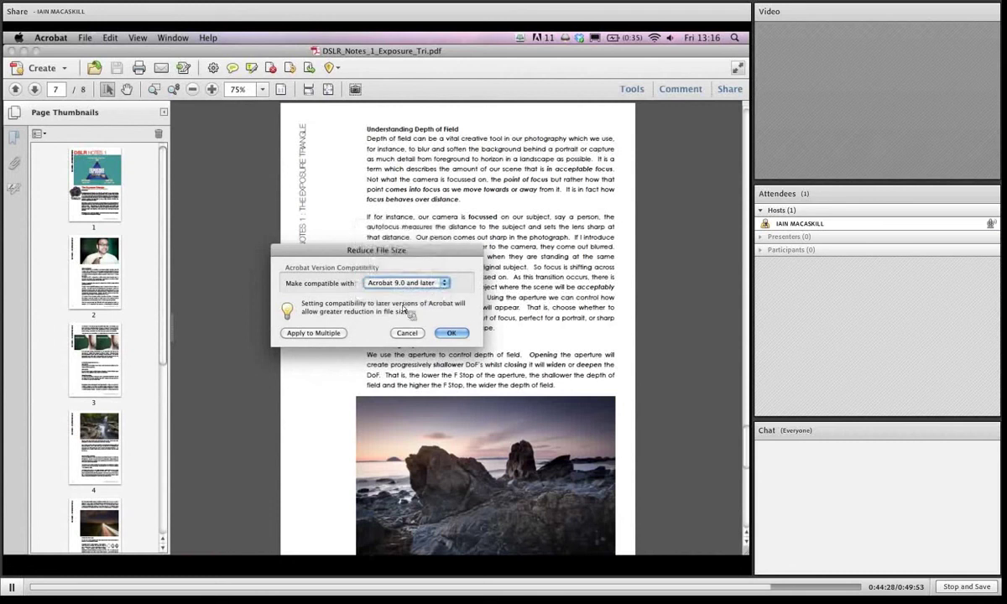
{"action": "left_click", "coordinate": [451, 333]}
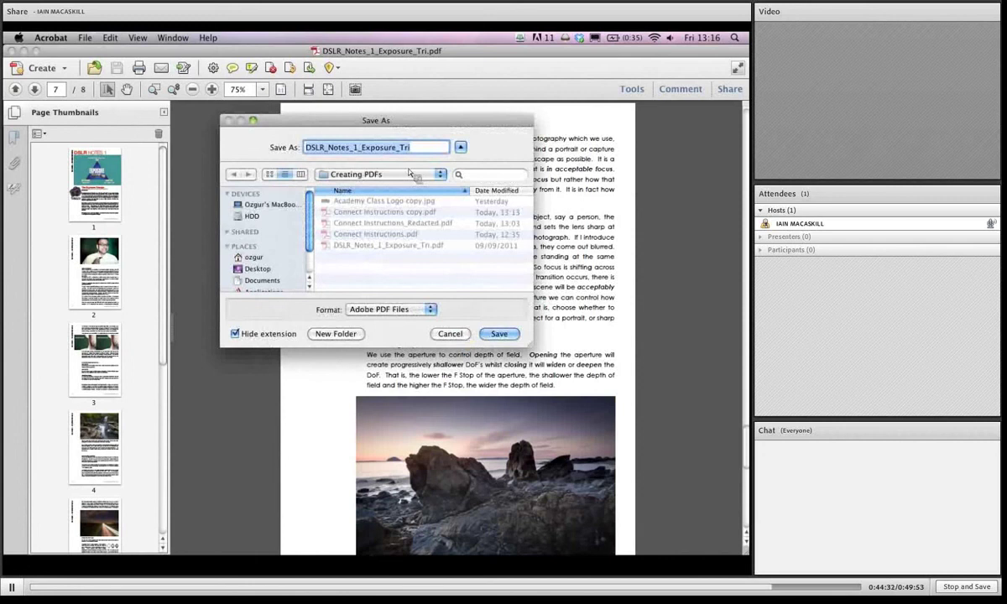
Step: Save the reduced copy as PDF_reduced, dismiss the conversion warnings, and close the document
{"action": "type", "text": "PDF_"}
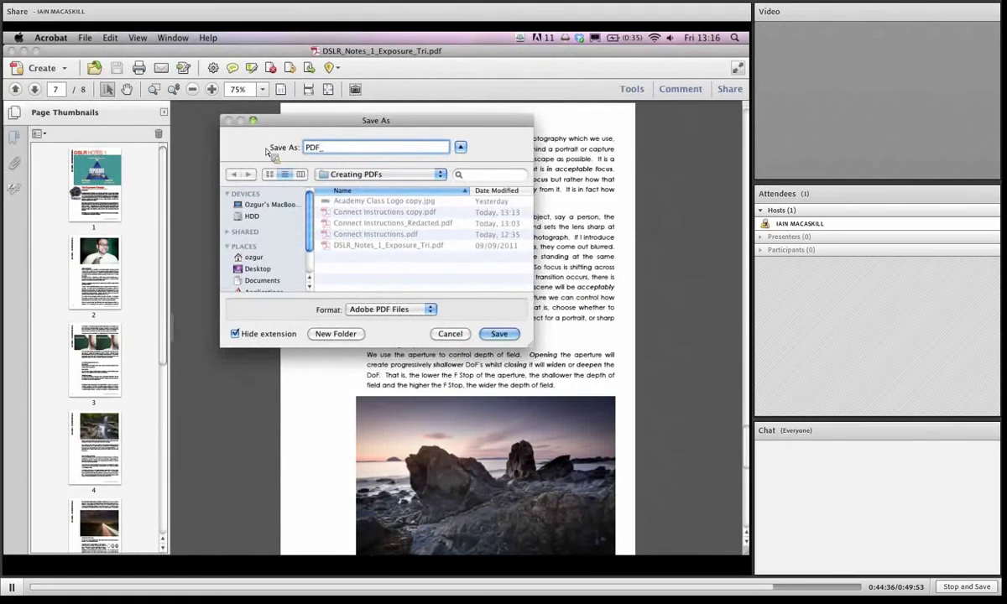
{"action": "type", "text": " reduced"}
{"action": "left_click", "coordinate": [502, 335]}
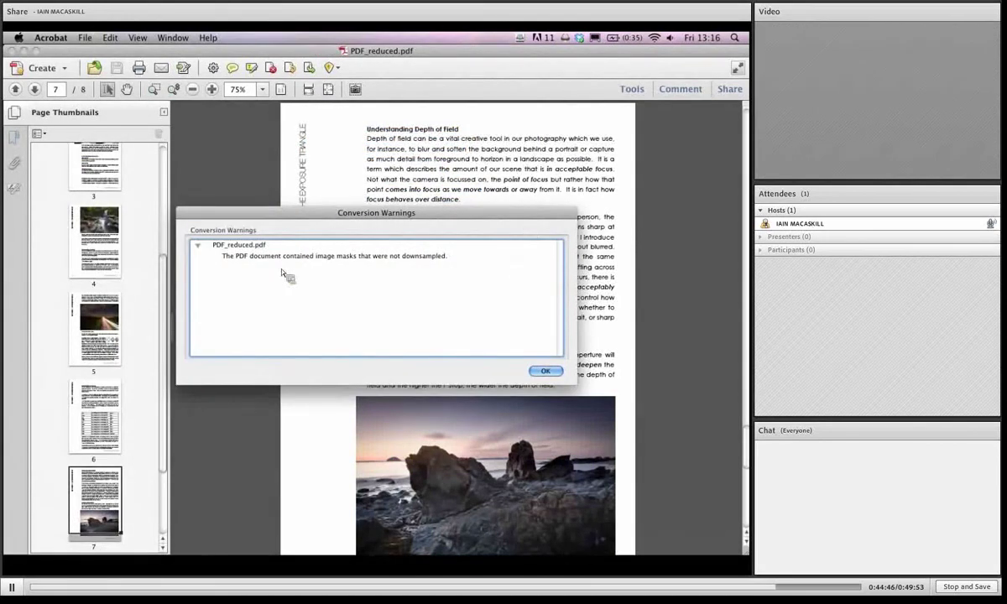
{"action": "key", "text": "Return"}
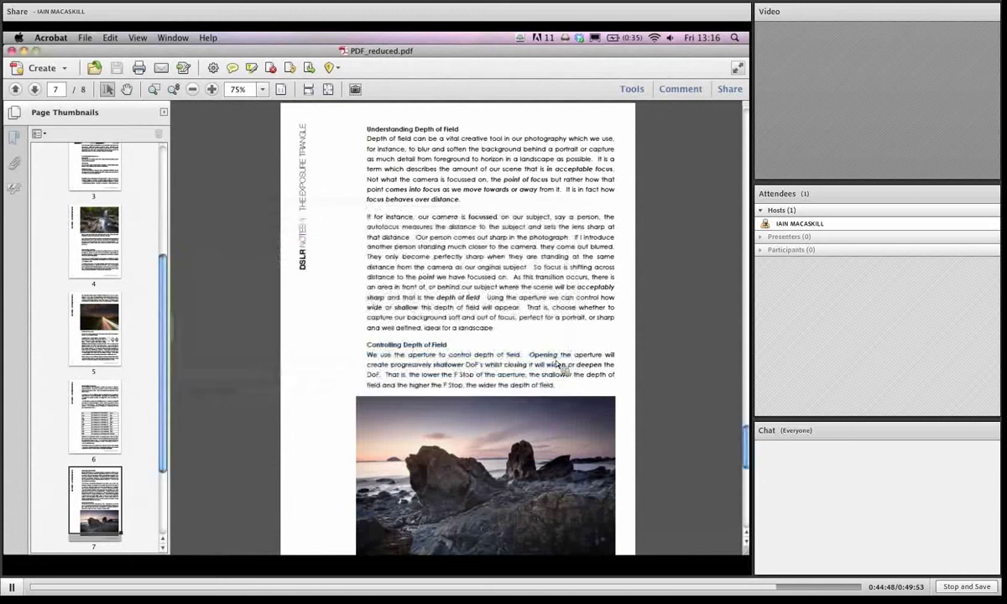
{"action": "left_click", "coordinate": [12, 51]}
Step: In the Creating PDFs folder, view PDF_reduced.pdf's 242 KB size, then open it in Acrobat
{"action": "left_click", "coordinate": [434, 198]}
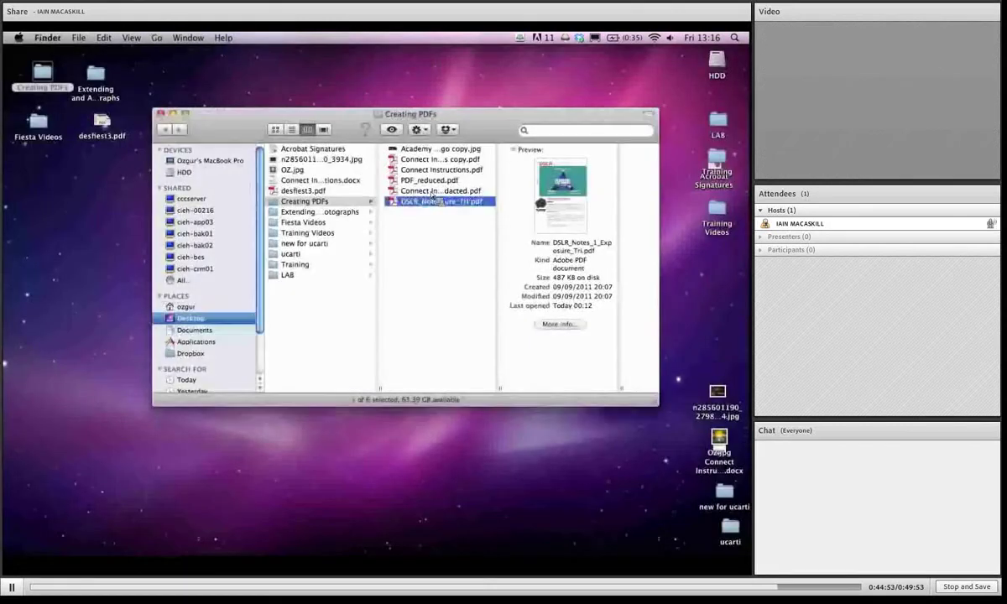
{"action": "left_click", "coordinate": [433, 180]}
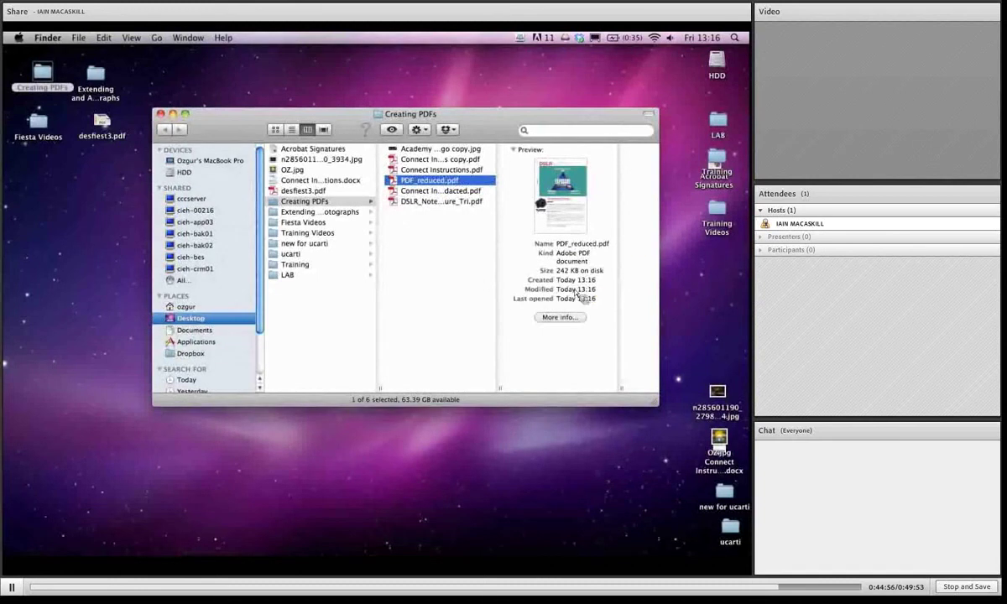
{"action": "double_click", "coordinate": [570, 274]}
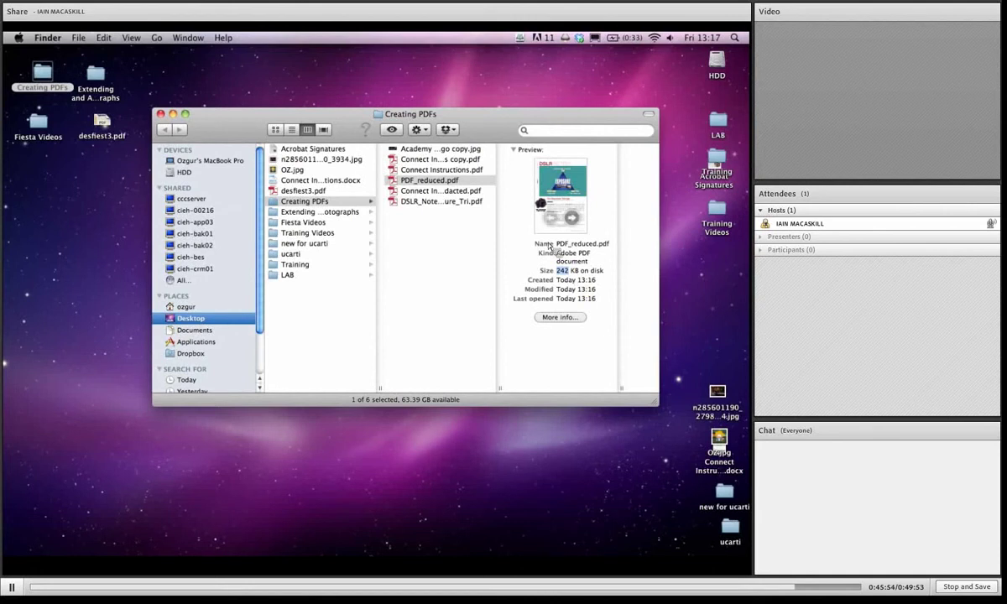
{"action": "double_click", "coordinate": [464, 180]}
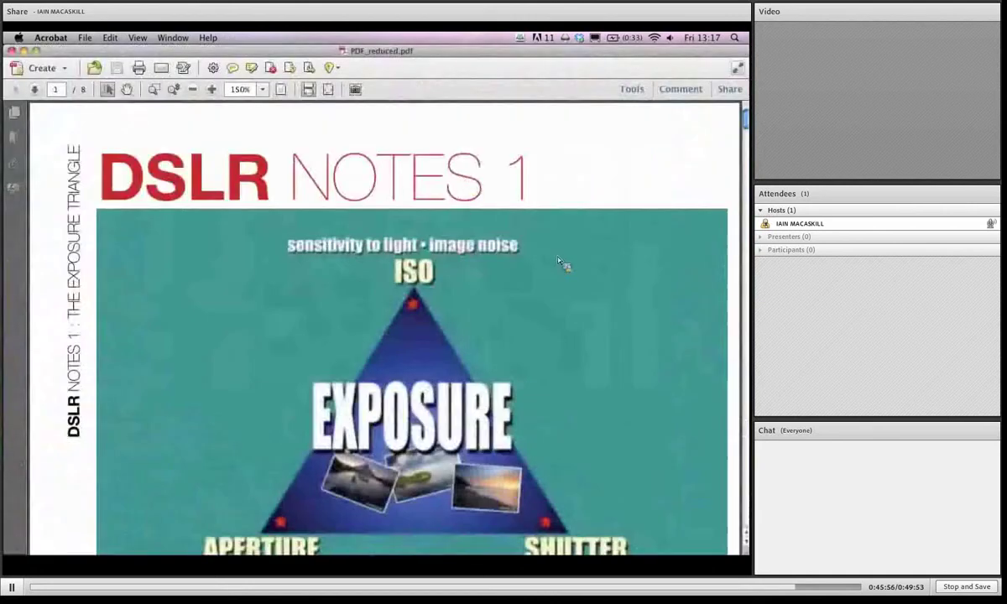
Step: Scroll through the reduced-size PDF and close it
{"action": "scroll", "coordinate": [602, 284], "scroll_direction": "down", "scroll_amount": 5}
{"action": "scroll", "coordinate": [606, 283], "scroll_direction": "up", "scroll_amount": 2}
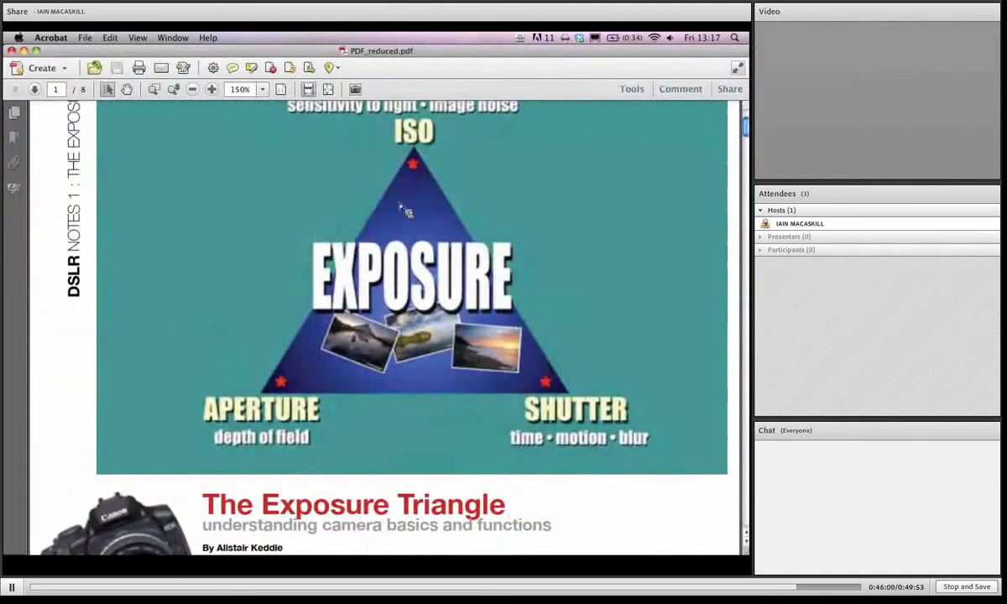
{"action": "scroll", "coordinate": [404, 209], "scroll_direction": "down", "scroll_amount": 4}
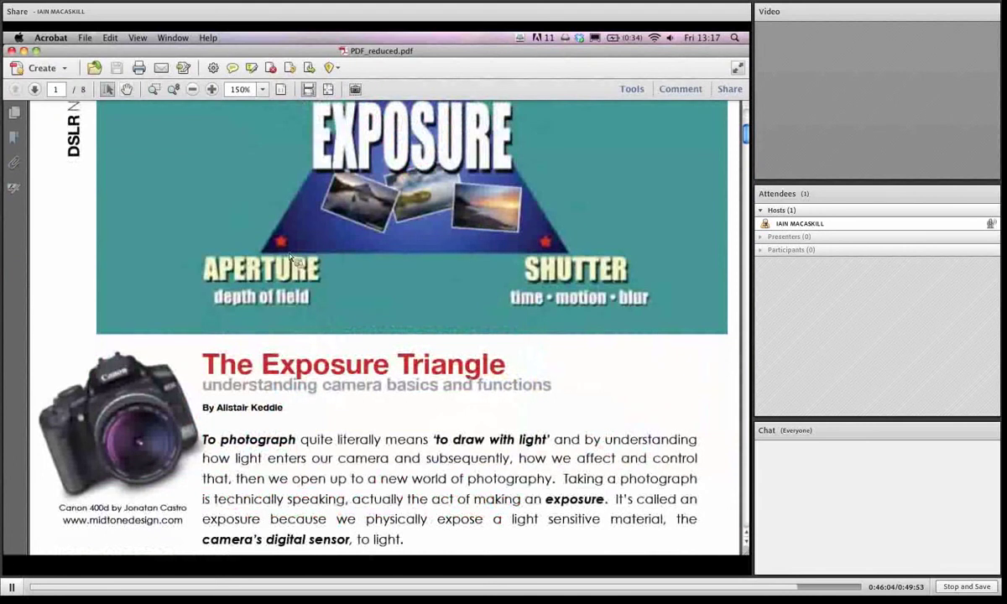
{"action": "left_click", "coordinate": [12, 51]}
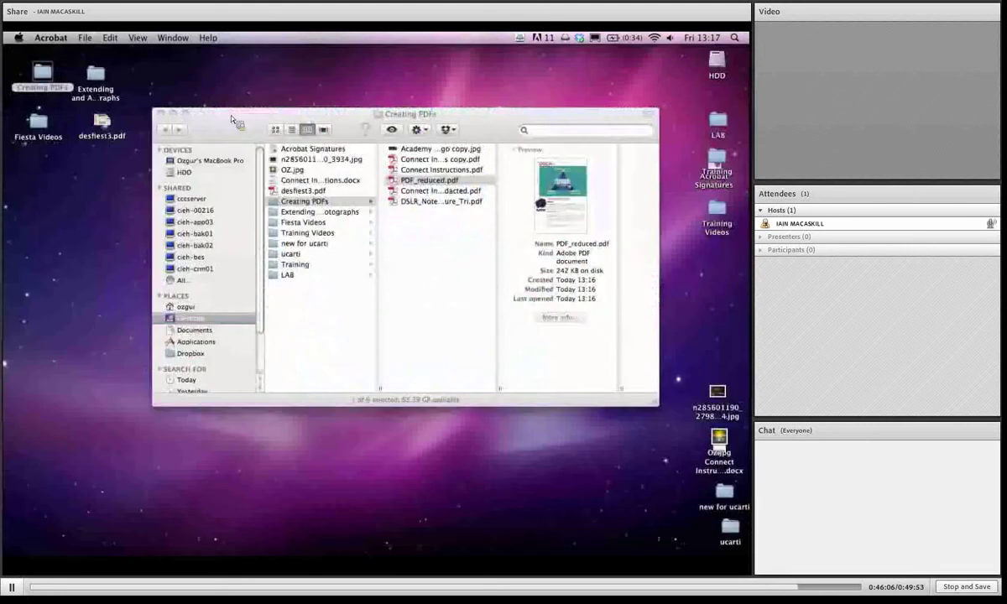
Step: Open the original DSLR_Notes_1_Exposure_Tri.pdf from the Finder folder
{"action": "left_click", "coordinate": [419, 208]}
{"action": "left_click", "coordinate": [442, 211]}
{"action": "double_click", "coordinate": [436, 202]}
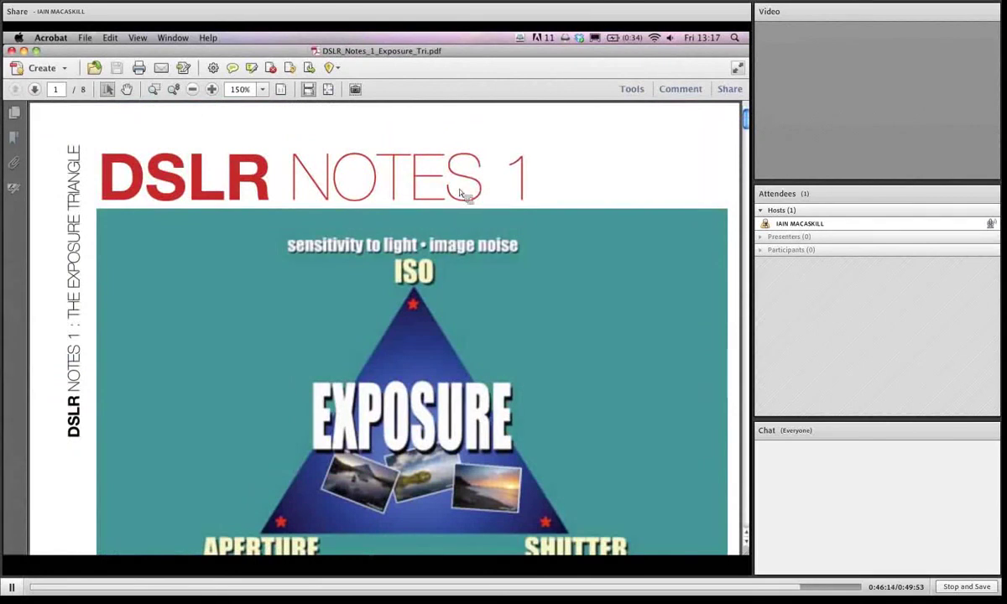
{"action": "left_click", "coordinate": [50, 38]}
Step: Open Save As Optimized PDF and set colour images to 75 ppi for images above 112 ppi
{"action": "mouse_move", "coordinate": [104, 116]}
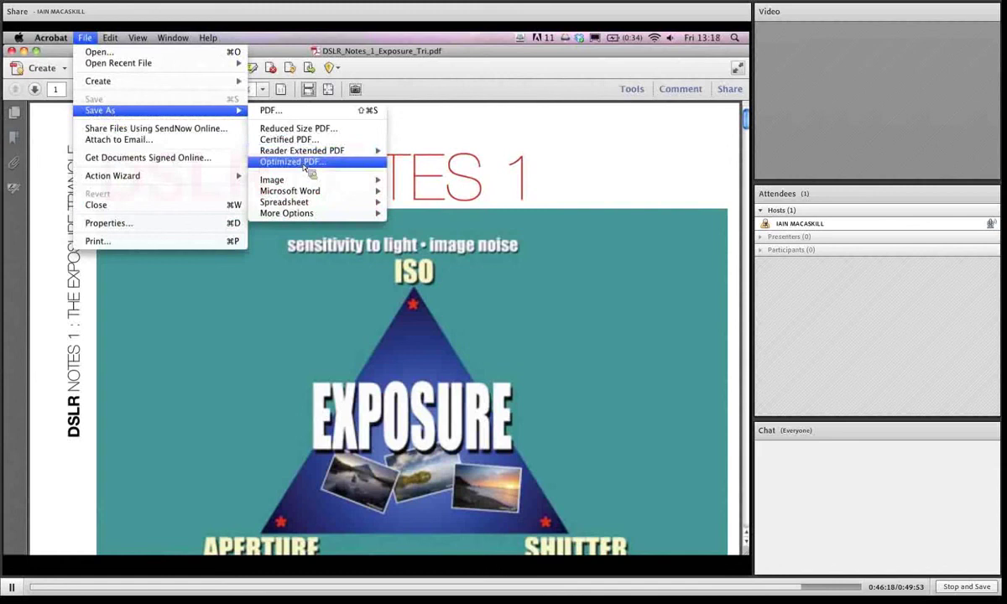
{"action": "left_click", "coordinate": [340, 162]}
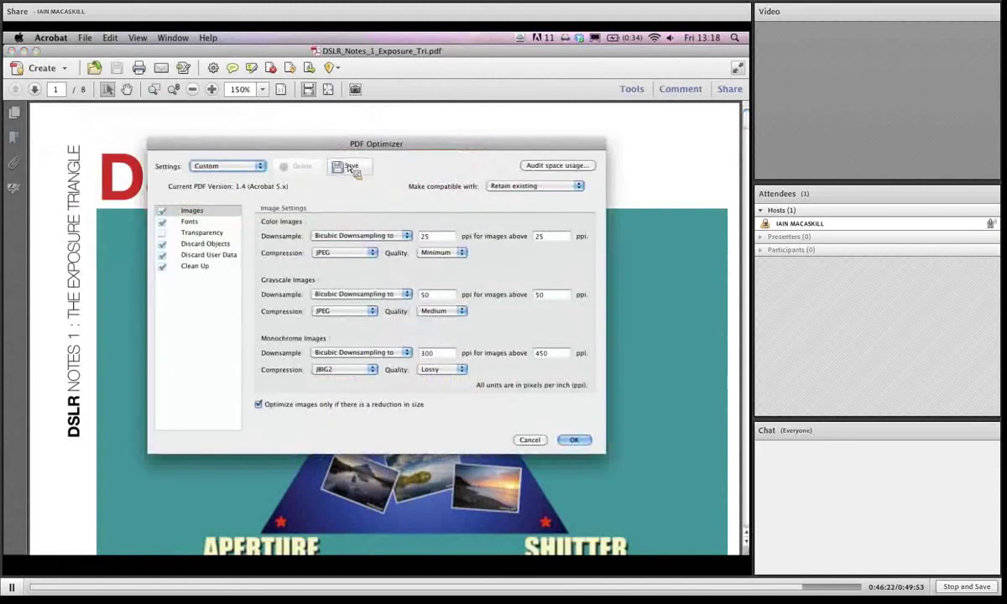
{"action": "left_click", "coordinate": [432, 236]}
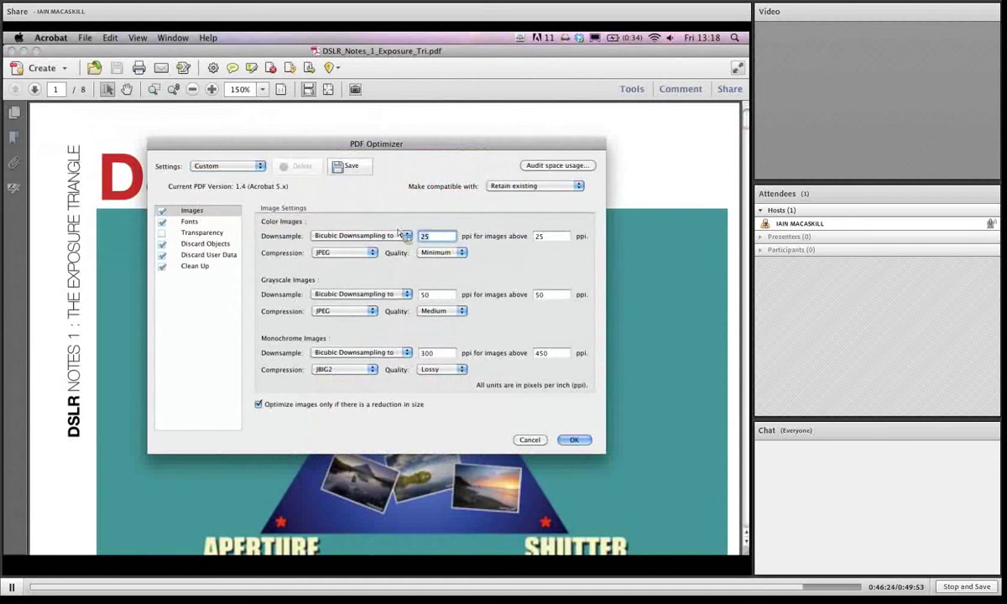
{"action": "type", "text": "75"}
{"action": "double_click", "coordinate": [541, 236]}
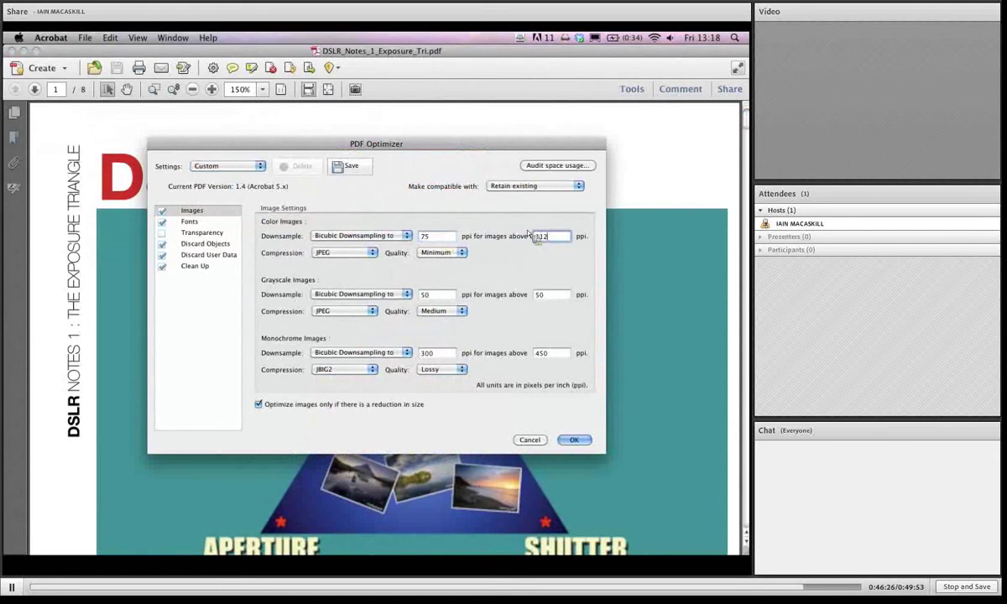
{"action": "type", "text": "112"}
Step: Audit space usage to see images using 355,832 bytes (73.38%), then close the report
{"action": "left_click", "coordinate": [576, 166]}
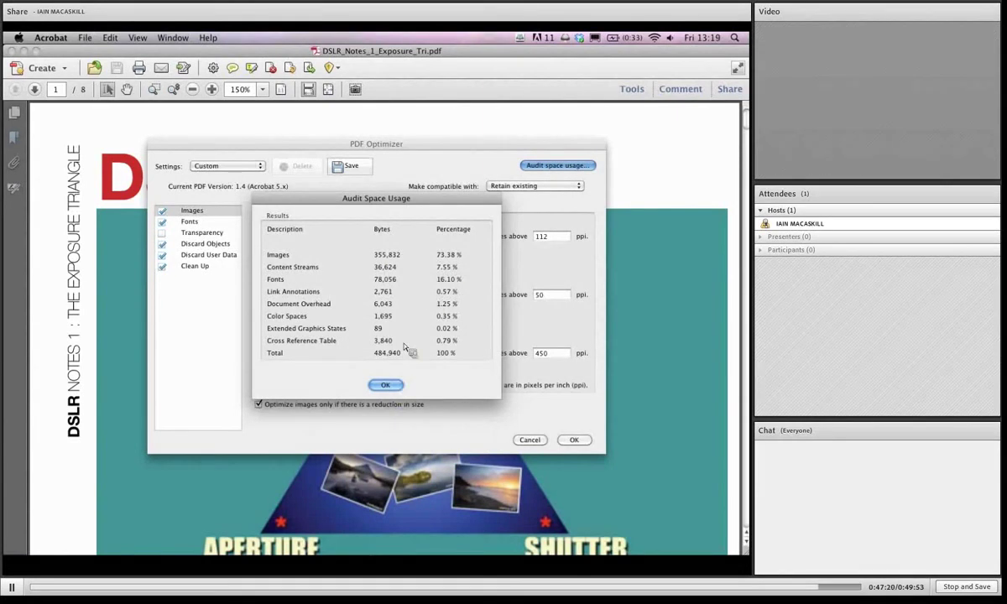
{"action": "key", "text": "Return"}
Step: In the Images settings, keep Bicubic Downsampling for colour images at 75 ppi above 112 ppi
{"action": "left_click", "coordinate": [195, 210]}
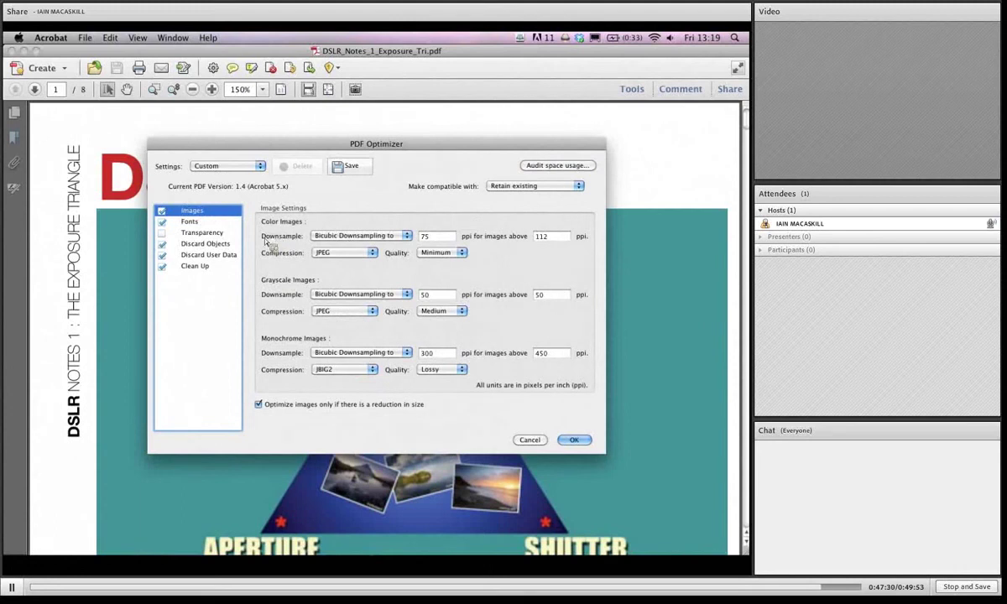
{"action": "left_click", "coordinate": [355, 239]}
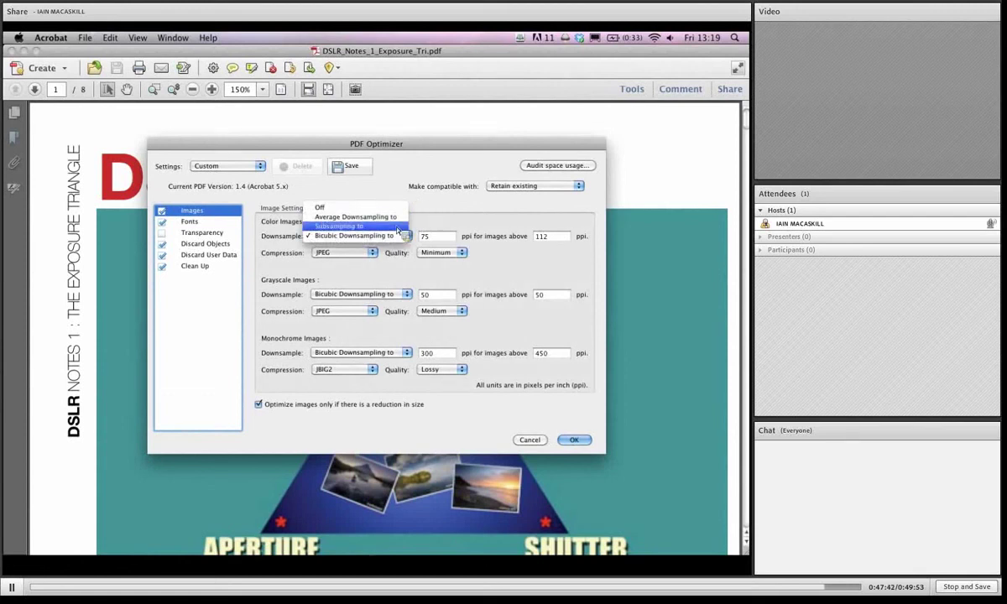
{"action": "left_click", "coordinate": [385, 237]}
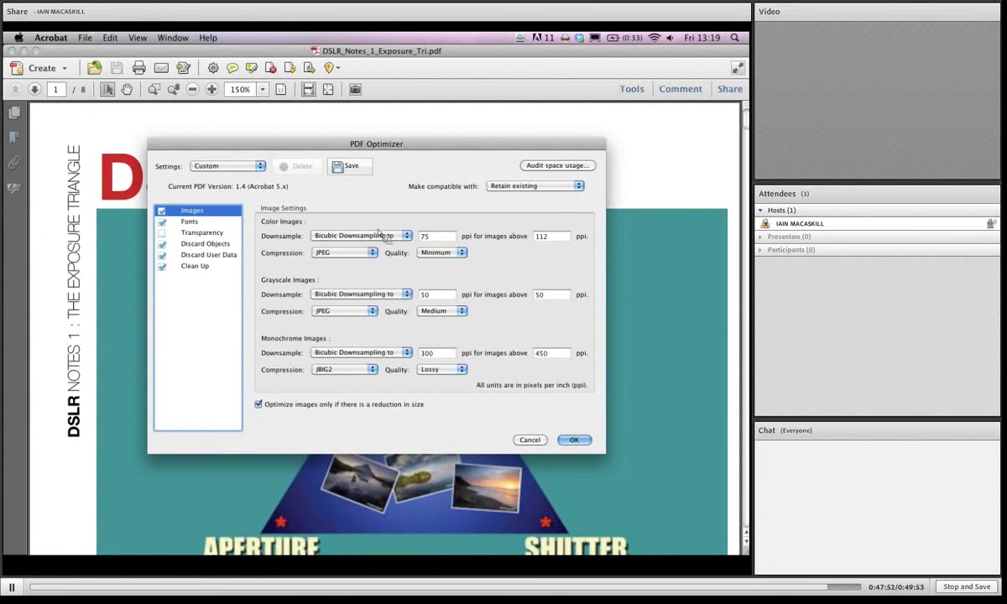
{"action": "key", "text": "Tab"}
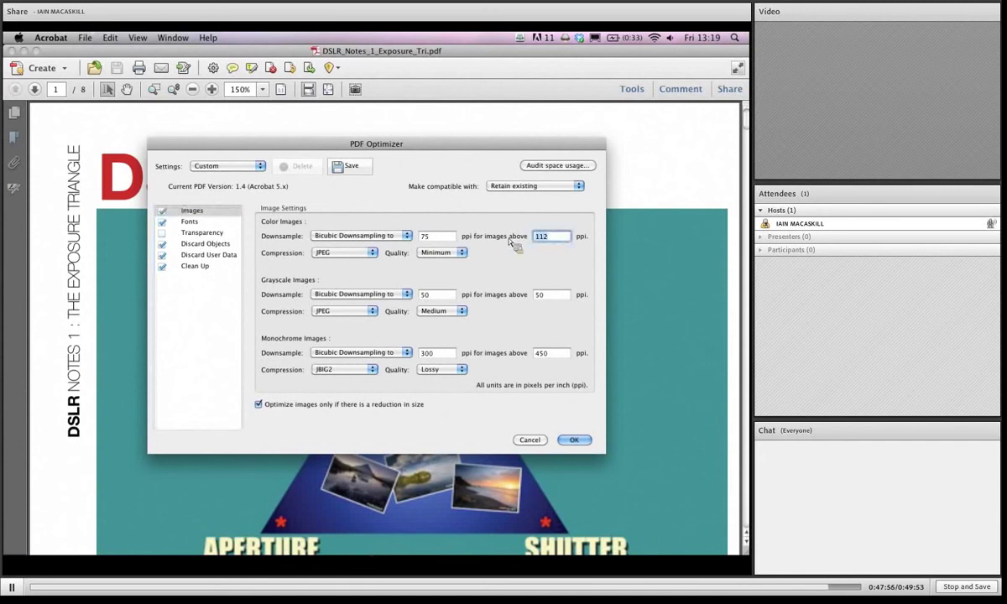
{"action": "left_click_drag", "start_coordinate": [453, 235], "coordinate": [423, 235]}
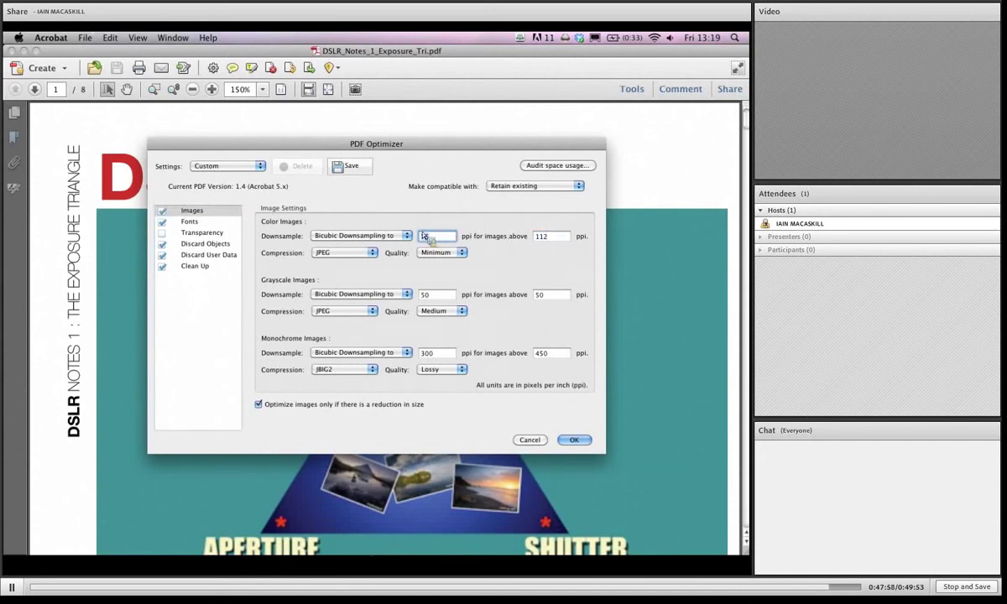
{"action": "type", "text": "75"}
{"action": "key", "text": "Tab"}
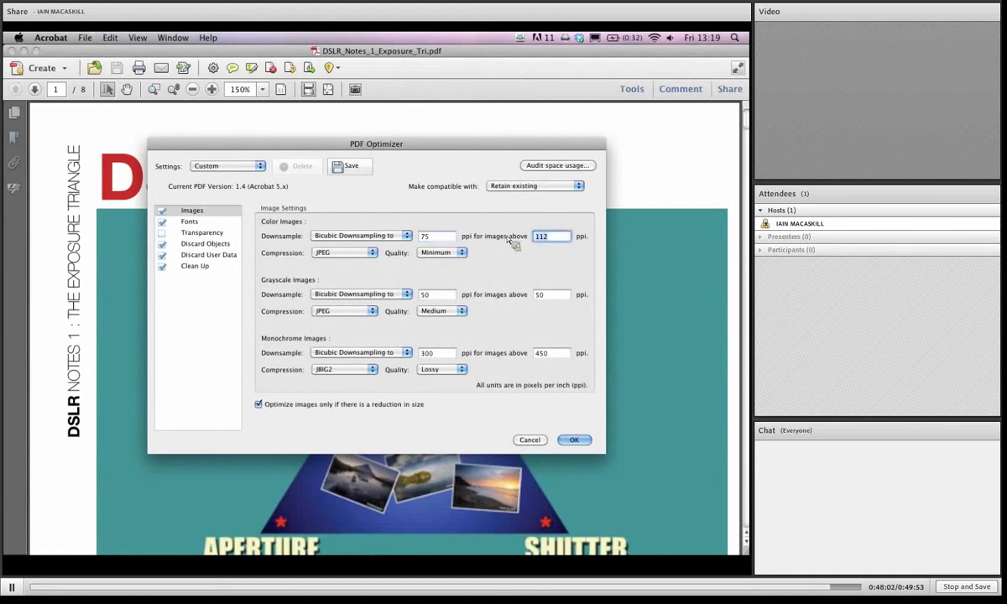
{"action": "type", "text": "75"}
{"action": "key", "text": "shift+Tab"}
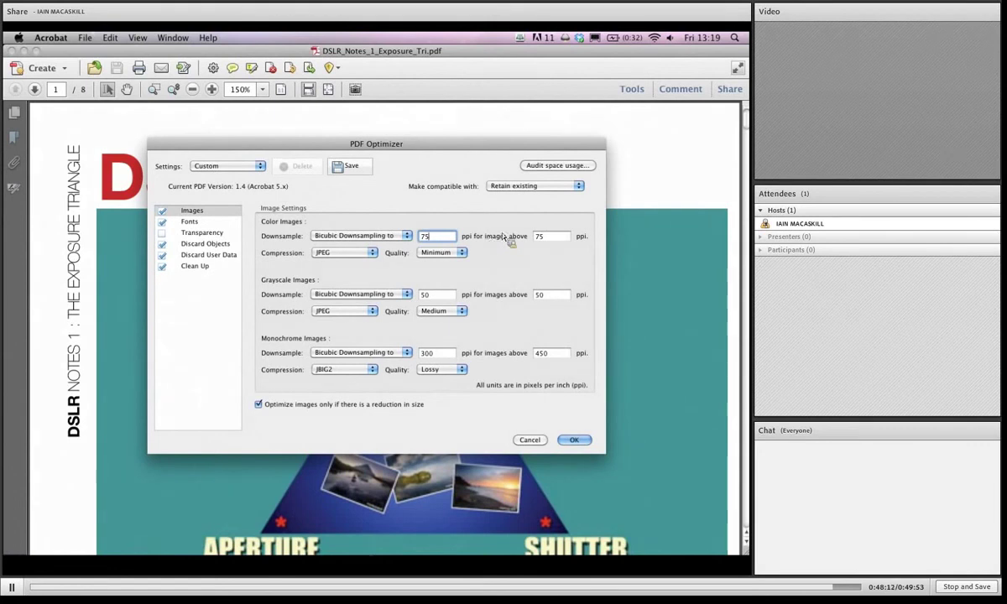
{"action": "key", "text": "Tab"}
{"action": "type", "text": "112"}
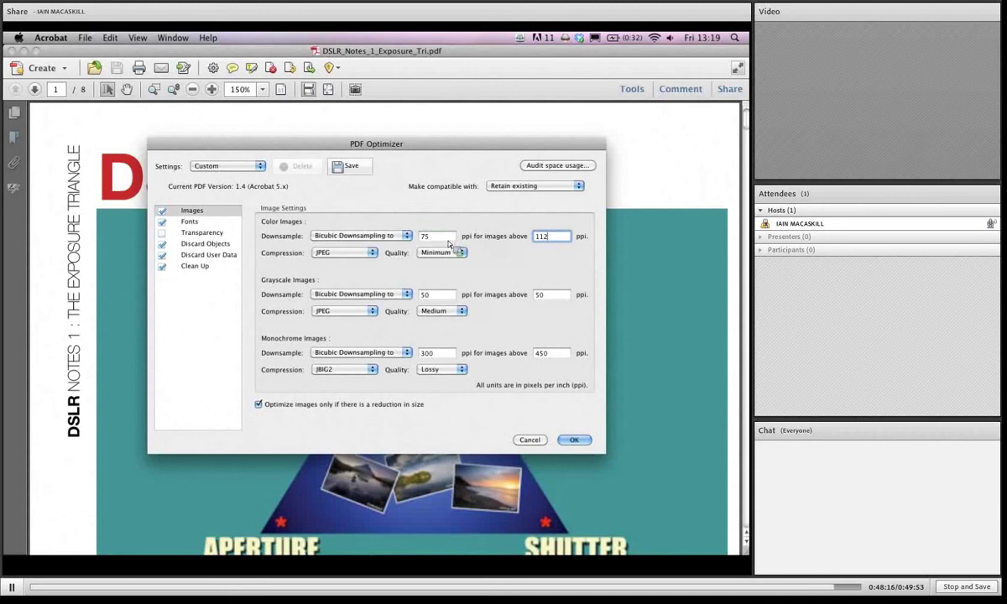
Step: Change both colour image resolution fields to 30 ppi
{"action": "double_click", "coordinate": [554, 237]}
{"action": "double_click", "coordinate": [425, 236]}
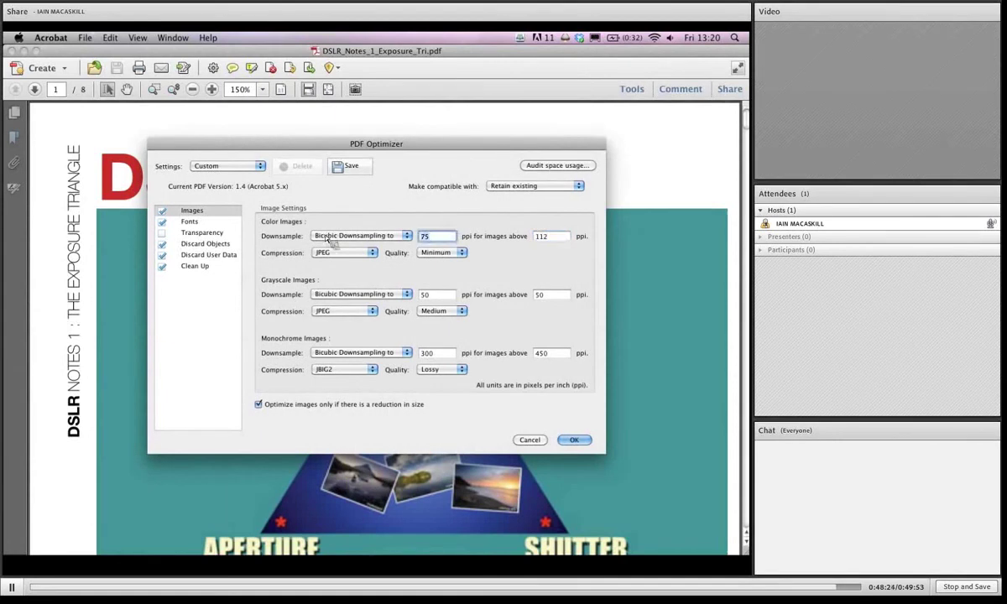
{"action": "type", "text": "30"}
{"action": "double_click", "coordinate": [555, 238]}
{"action": "type", "text": "45"}
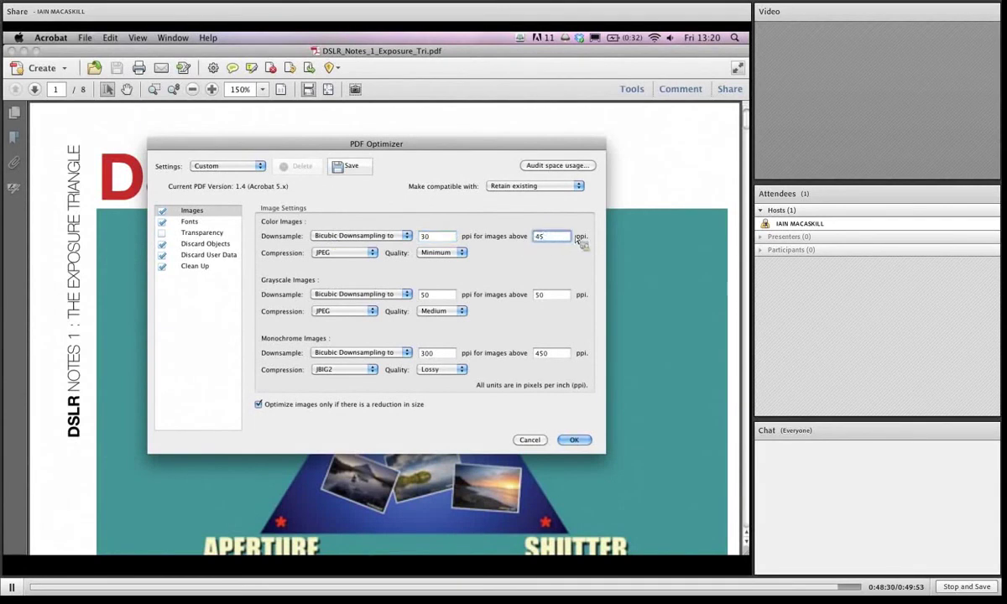
{"action": "key", "text": "BackSpace"}
{"action": "key", "text": "BackSpace"}
{"action": "type", "text": "30"}
{"action": "left_click", "coordinate": [436, 236]}
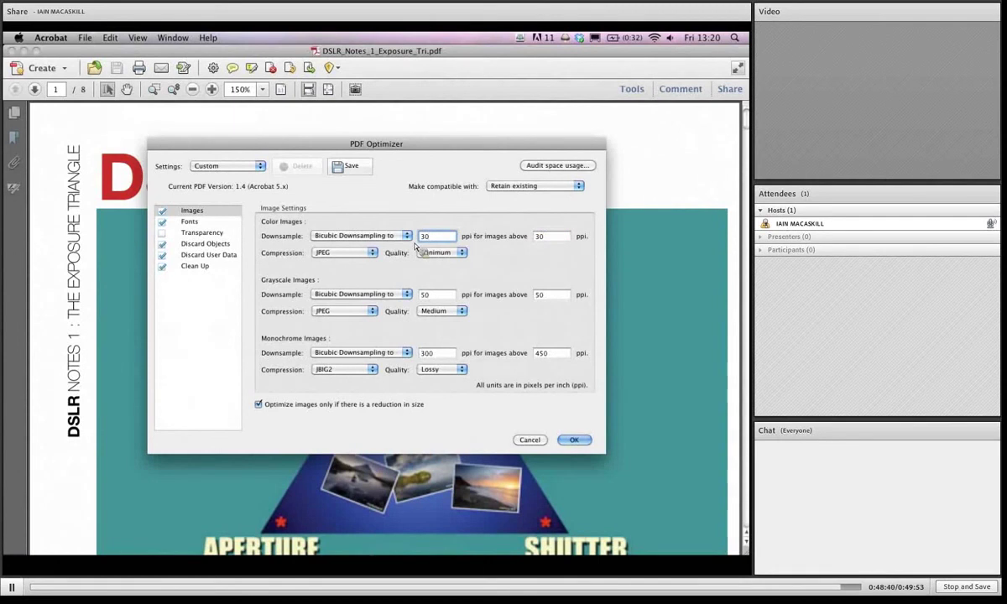
{"action": "left_click", "coordinate": [372, 255]}
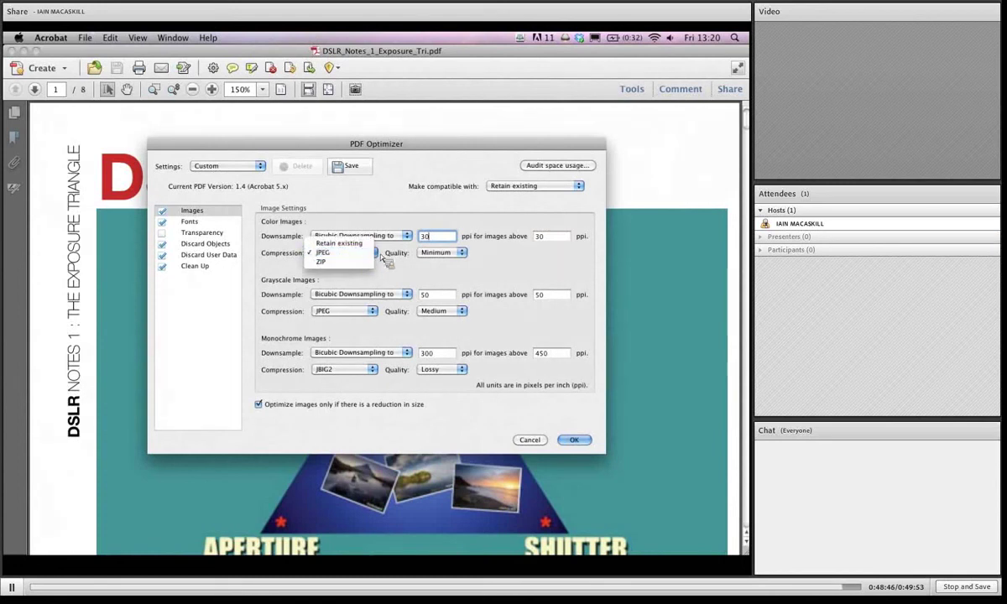
{"action": "left_click", "coordinate": [383, 260]}
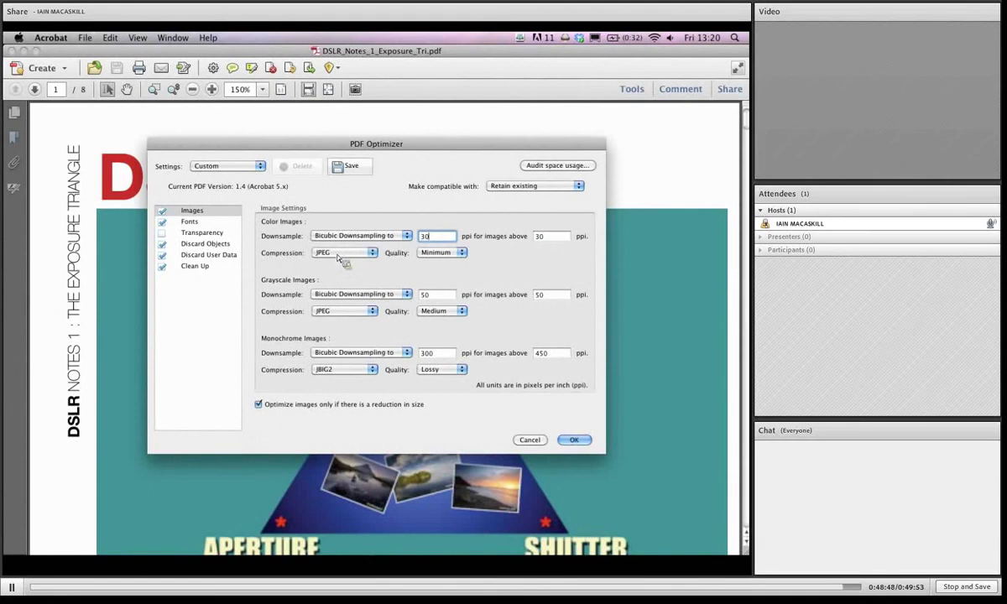
{"action": "left_click", "coordinate": [438, 257]}
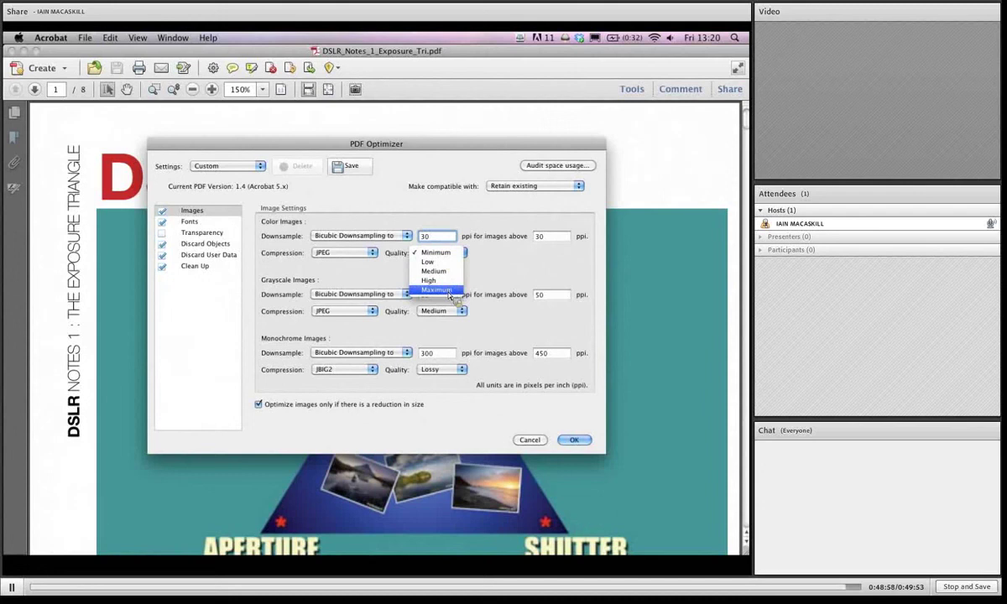
{"action": "left_click", "coordinate": [440, 255]}
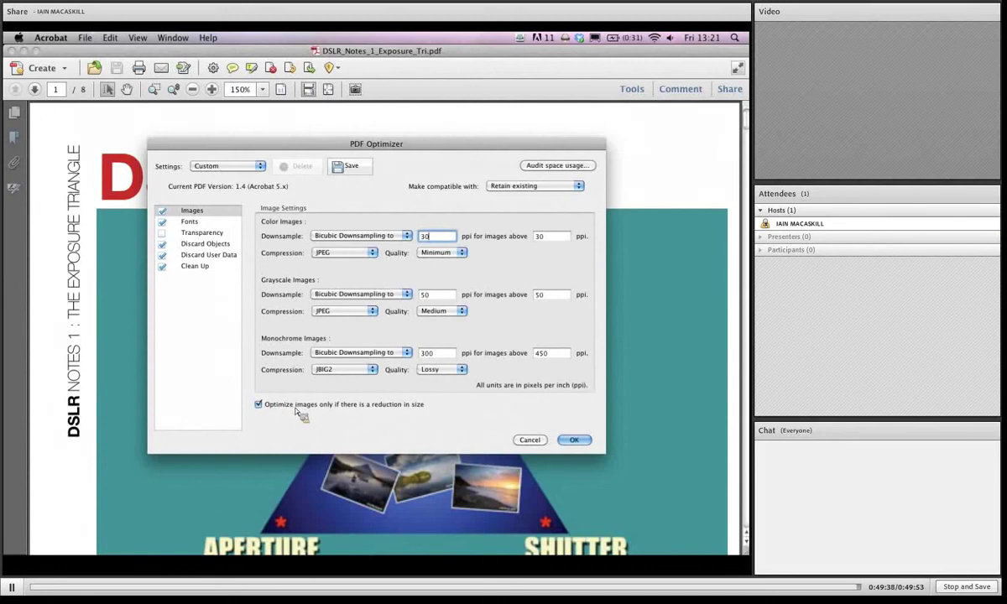
Step: Apply the optimizer settings and save the optimized copy as PDF_opt.pdf
{"action": "left_click", "coordinate": [585, 441]}
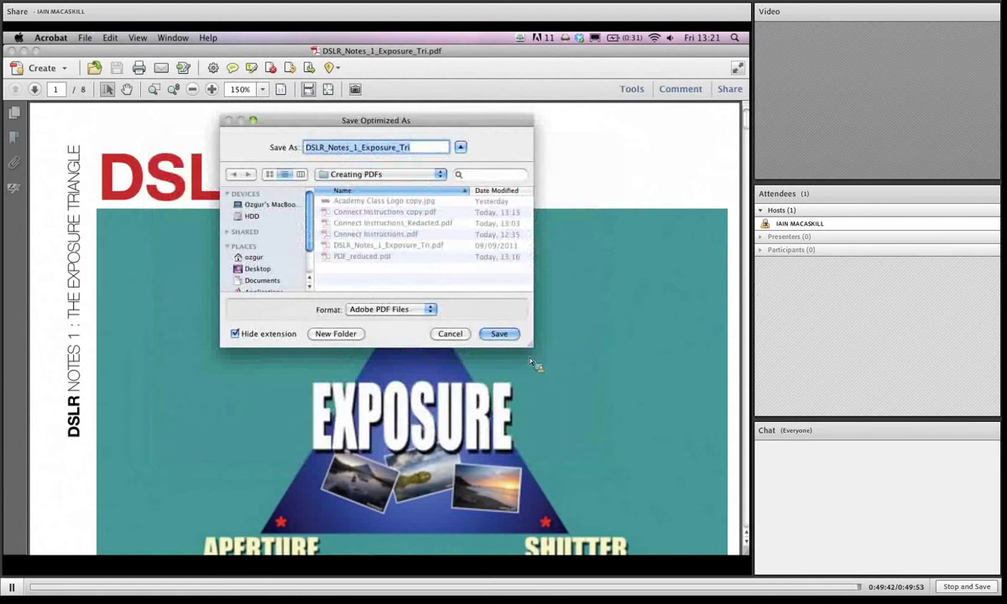
{"action": "type", "text": "PDF"}
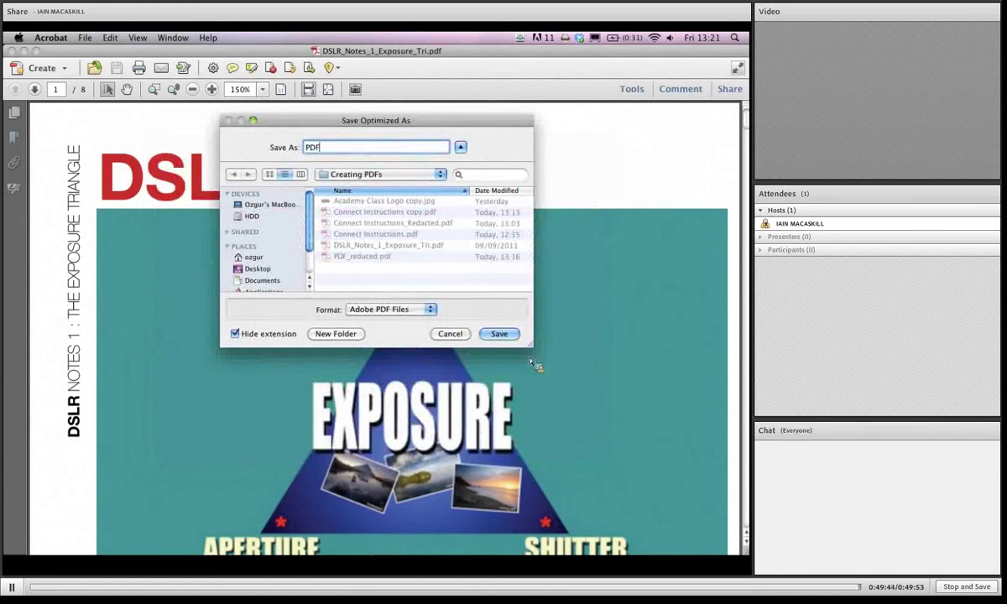
{"action": "type", "text": "_opt"}
{"action": "left_click", "coordinate": [500, 335]}
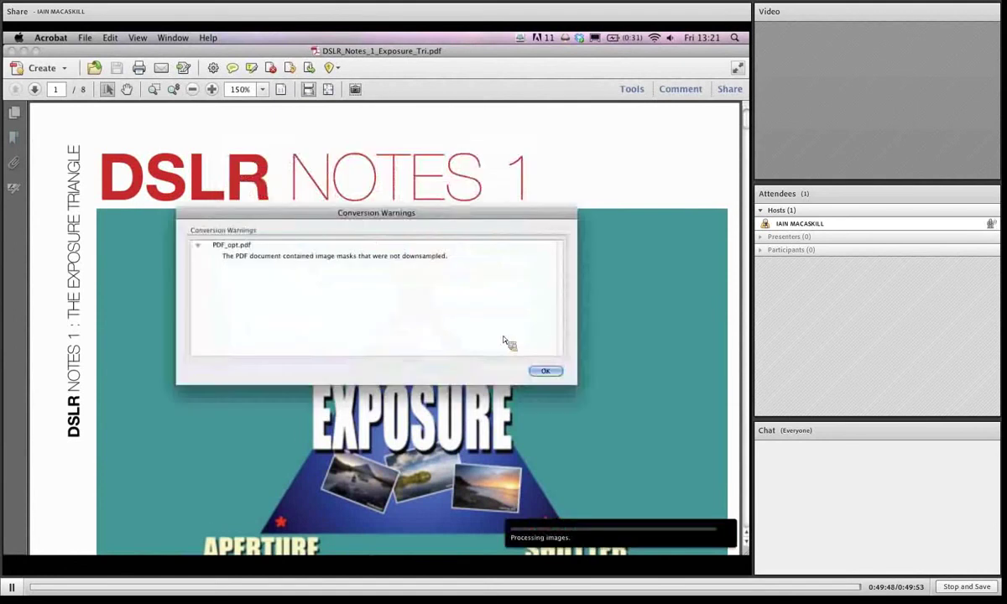